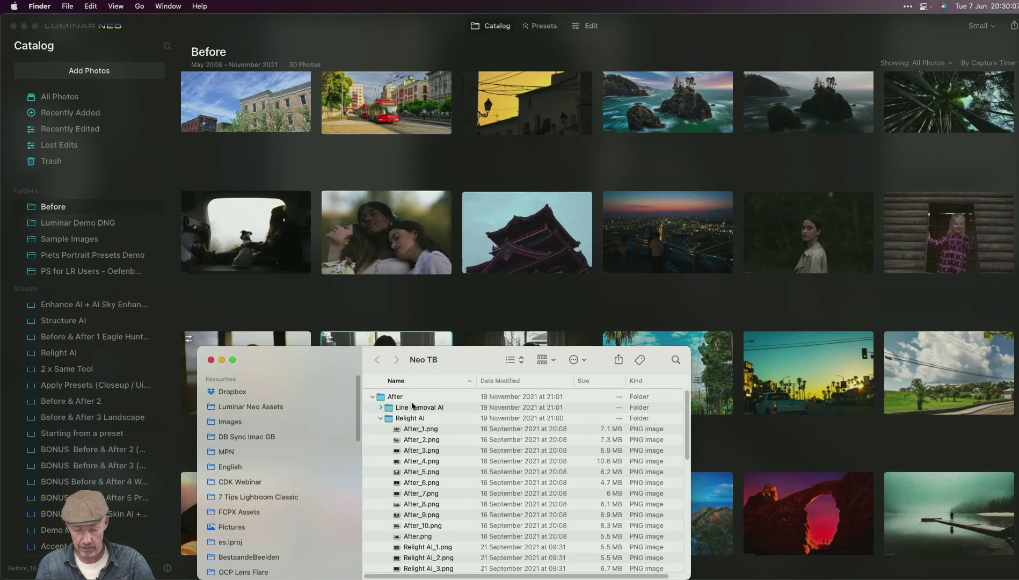
Check where the Neo TB folder is located in Finder's folder path and return to the photo catalog.
super+click(427, 360)
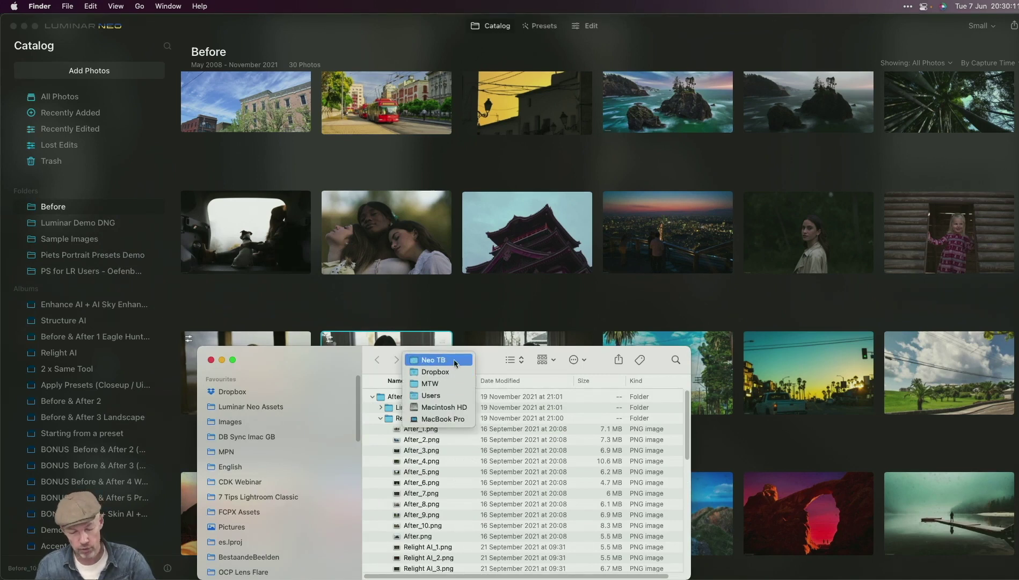
click(486, 359)
click(153, 278)
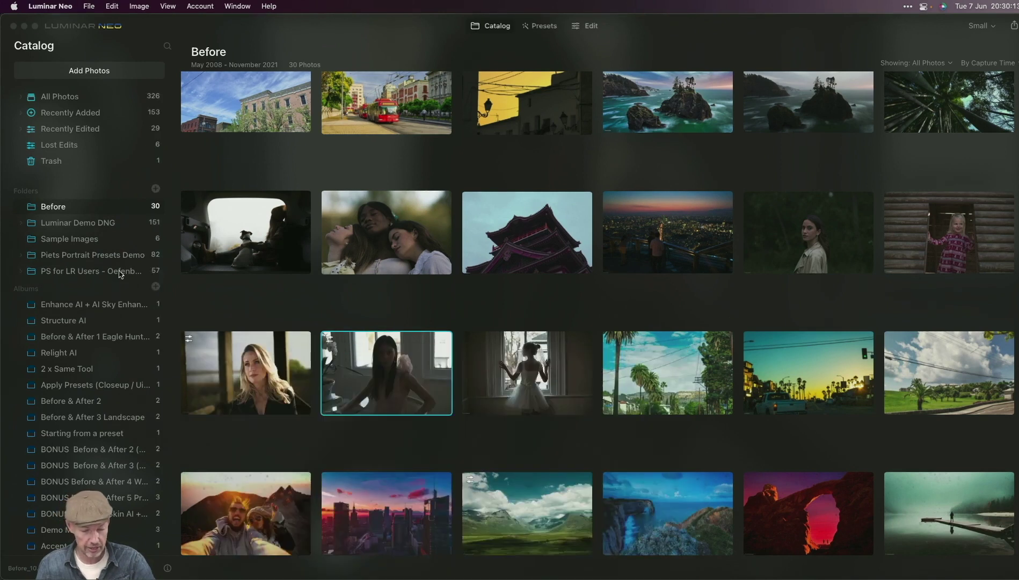
Show the catalog folder "PS for LR Users - Oefenbestanden" in Finder to see where it is stored on disk.
click(117, 272)
right_click(115, 274)
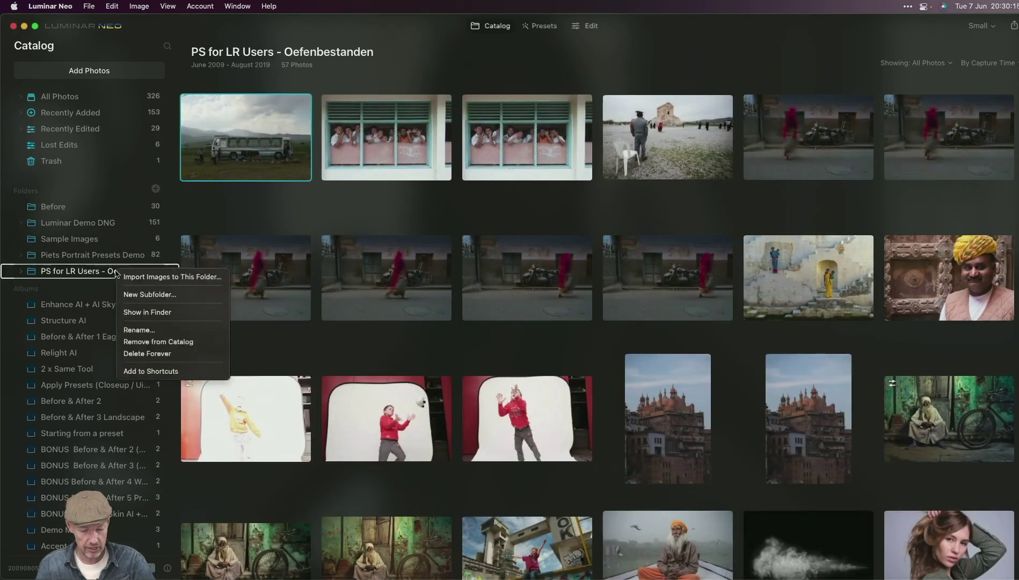
click(147, 311)
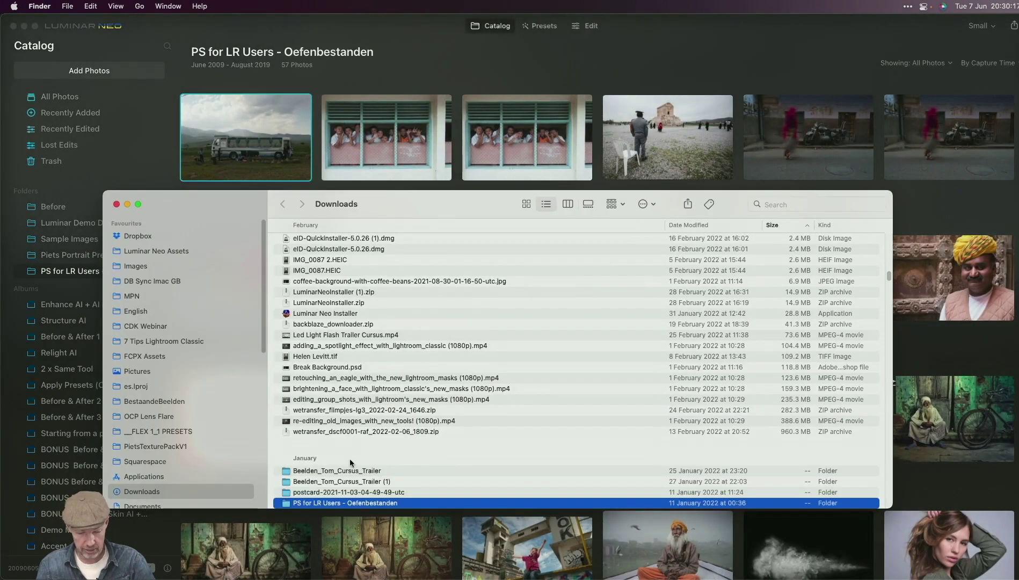
Minimize the open Finder windows for Downloads, Neo TB and Luminar Neo Catalog.
click(127, 206)
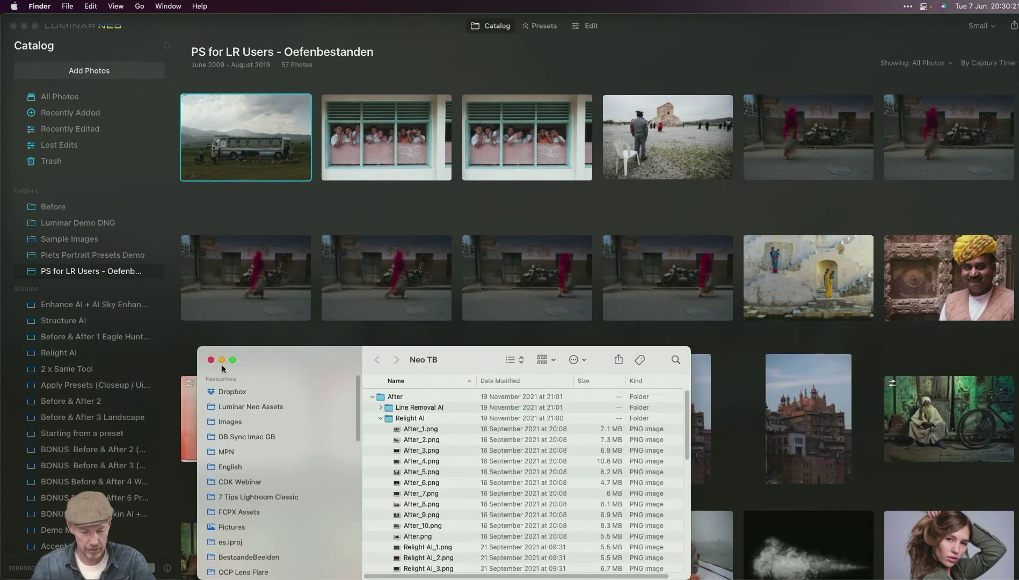
click(221, 359)
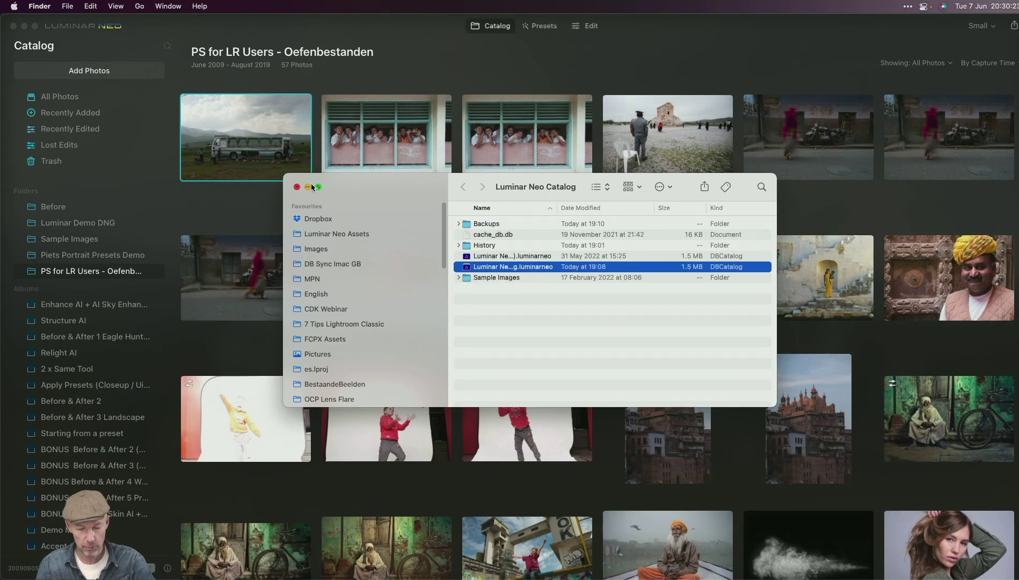
click(310, 186)
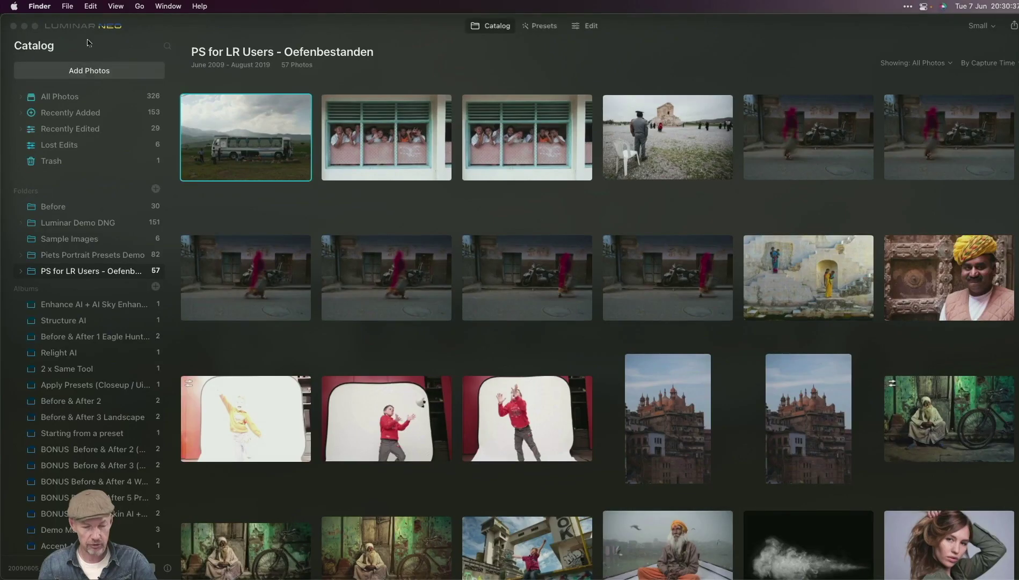
Add the folder "Luminar Neo Demo 20220607" from Downloads to the catalog.
click(89, 72)
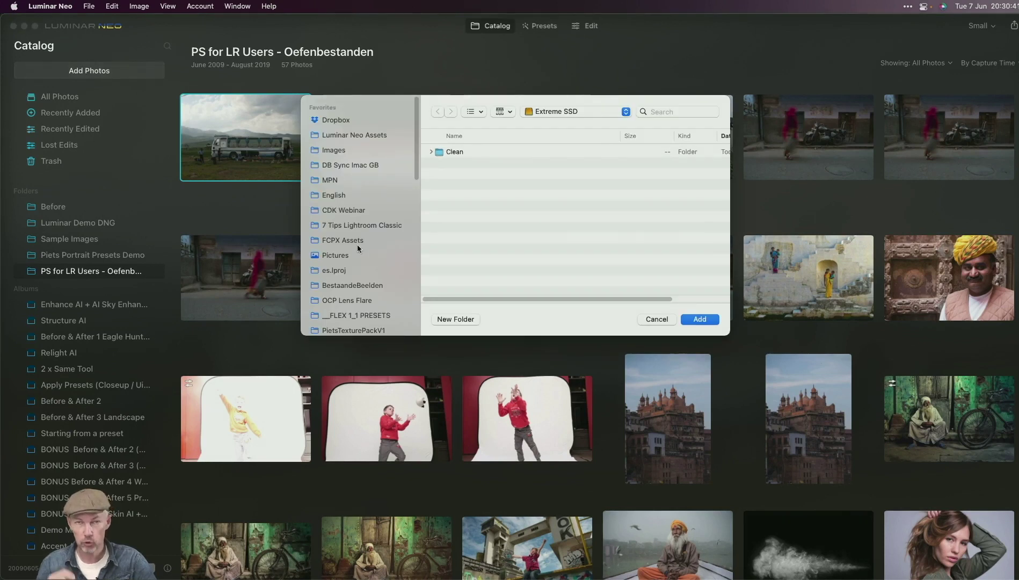
scroll(357, 248, down, 10)
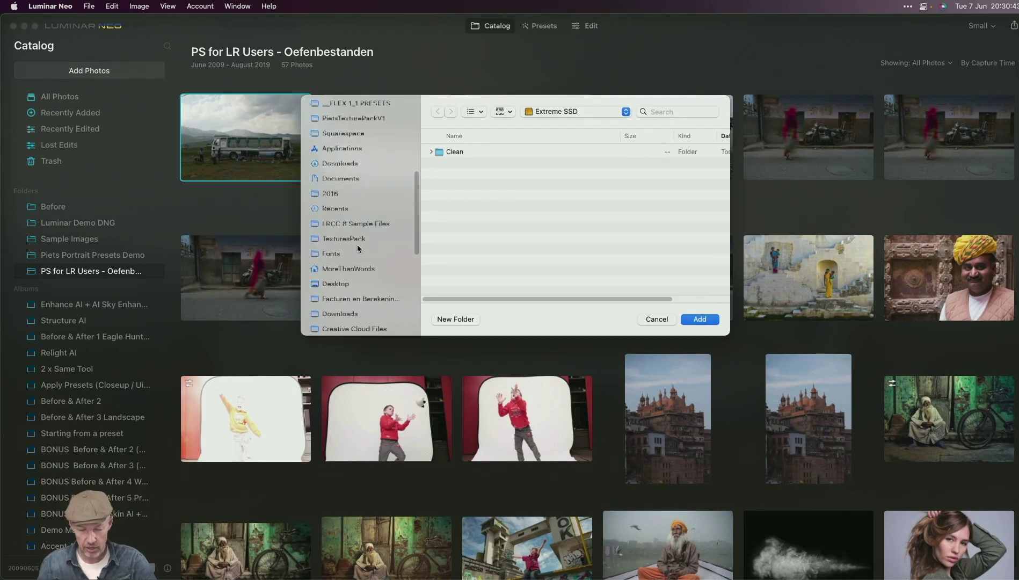
click(354, 283)
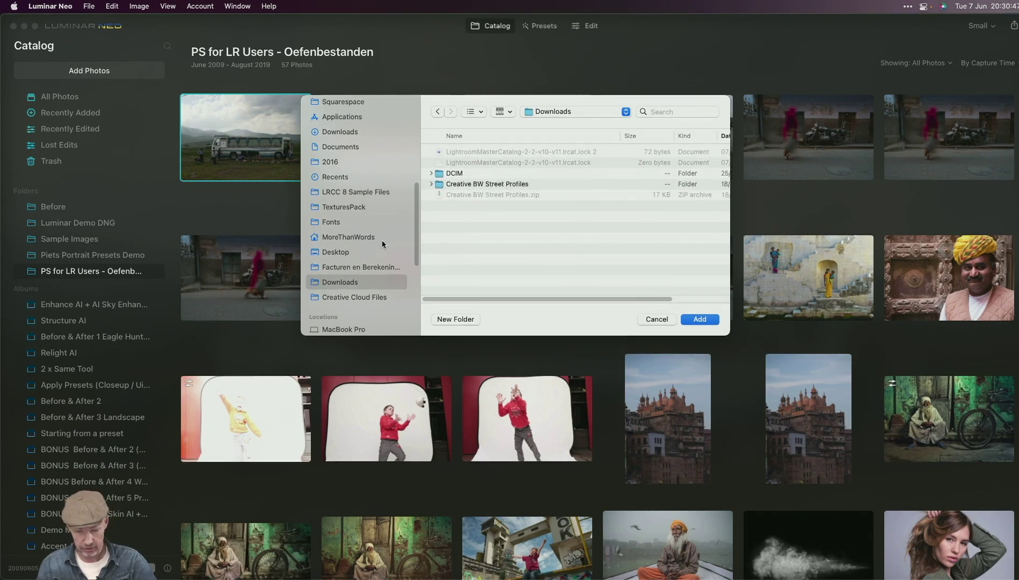
scroll(383, 242, down, 3)
scroll(382, 243, up, 7)
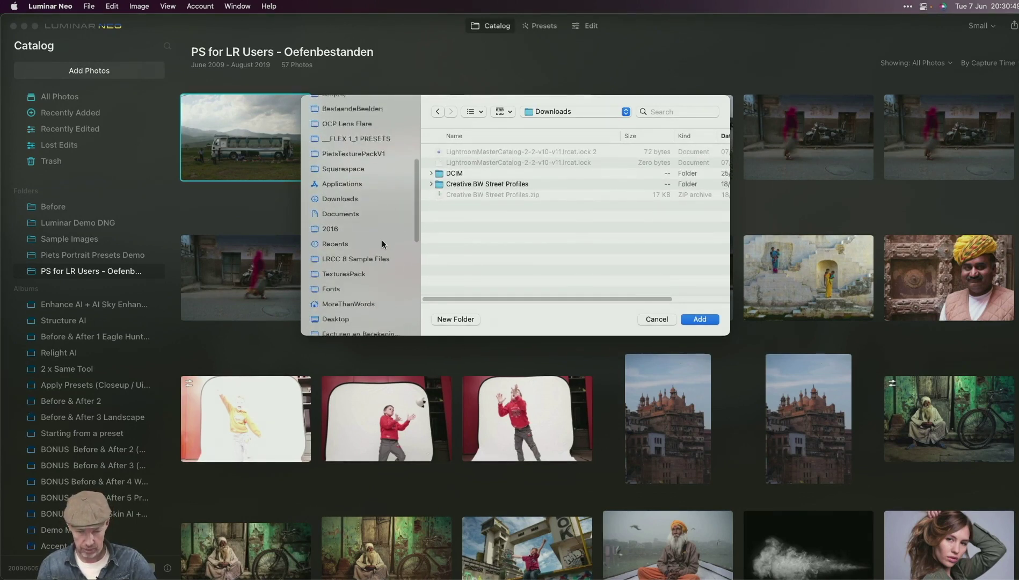
click(354, 200)
scroll(557, 209, down, 10)
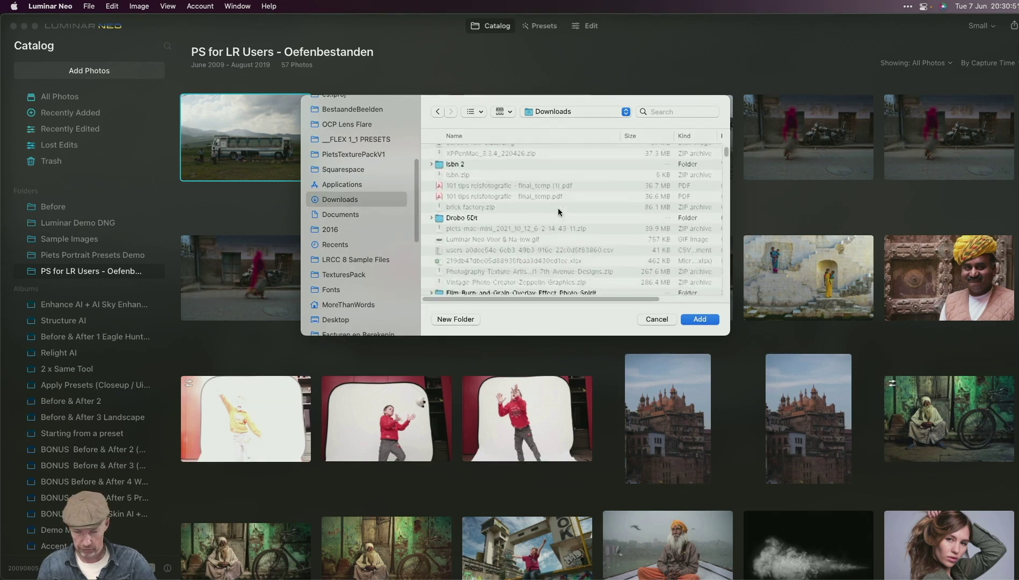
scroll(558, 210, down, 5)
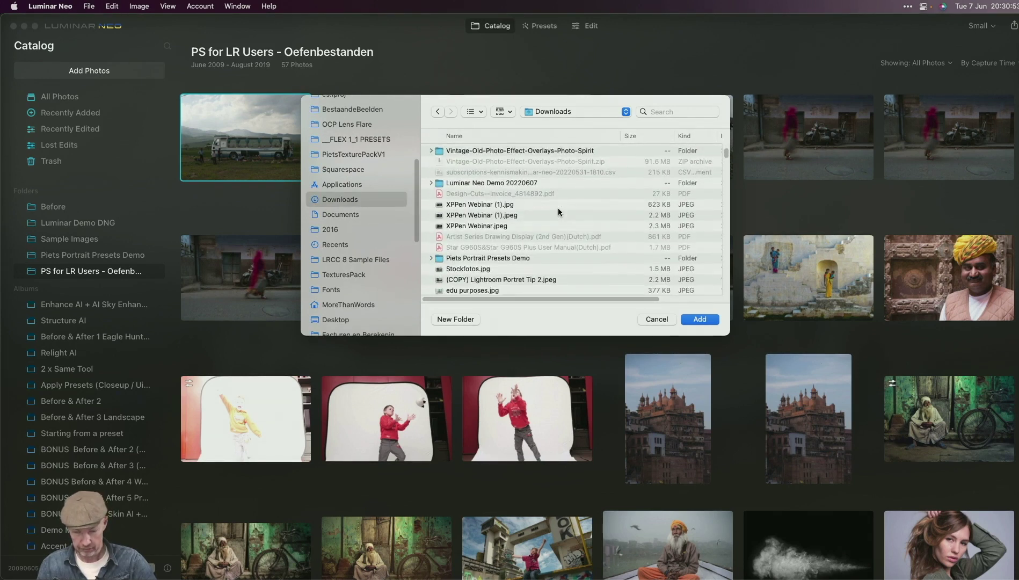
click(502, 184)
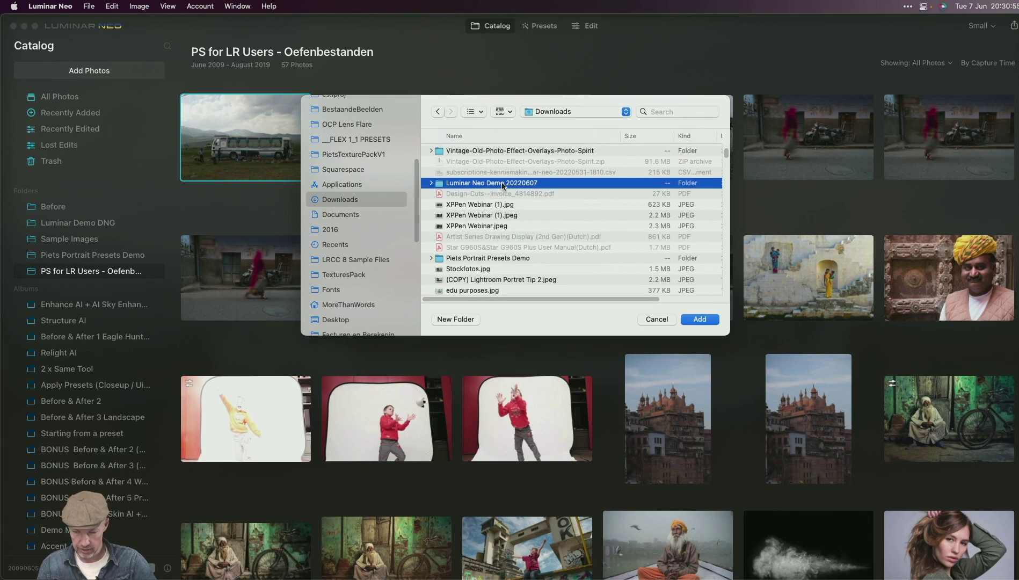
click(432, 184)
click(432, 183)
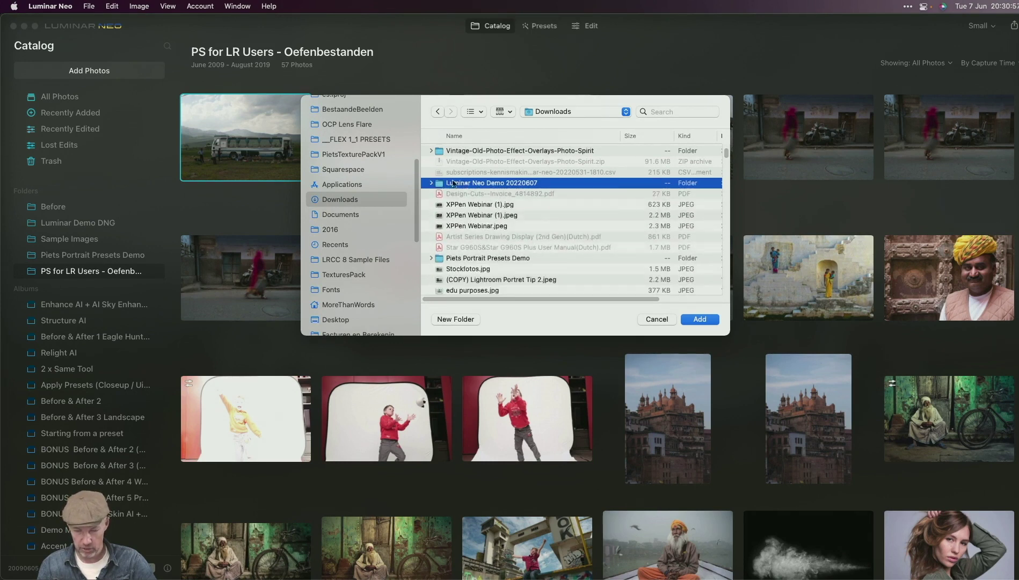
click(700, 320)
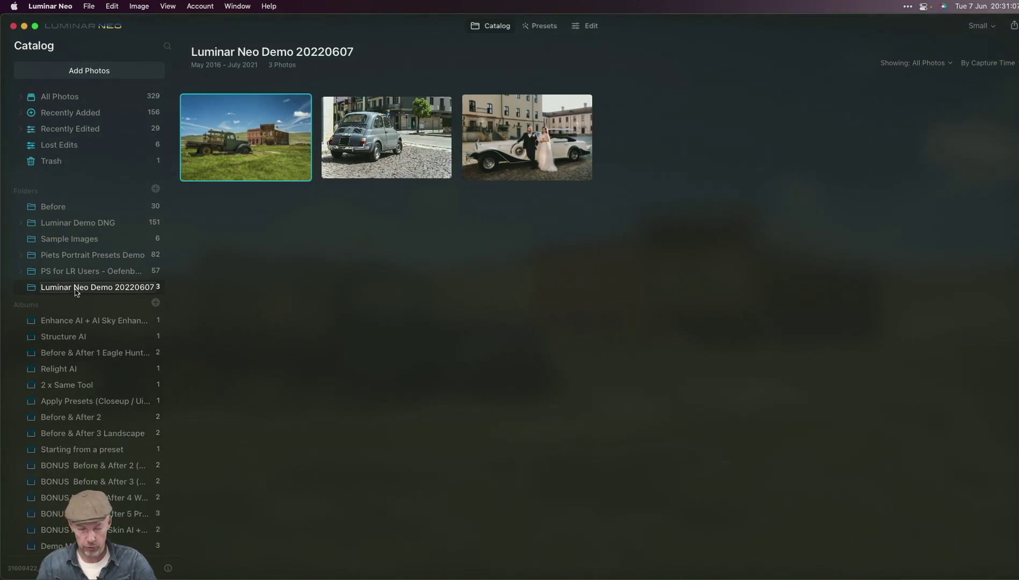
Open the photo of the old green truck for editing with the Develop tool.
double_click(216, 144)
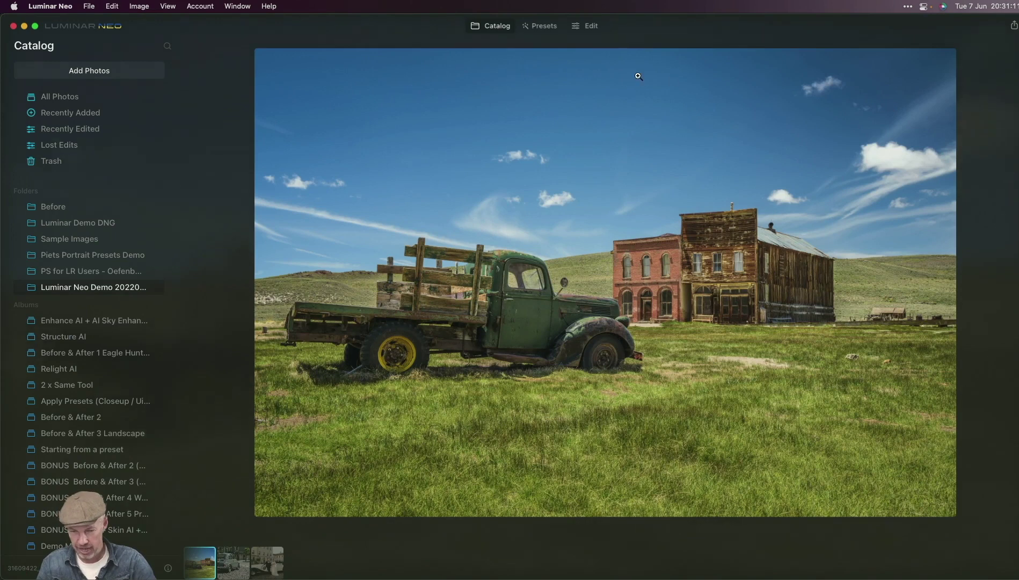
click(585, 28)
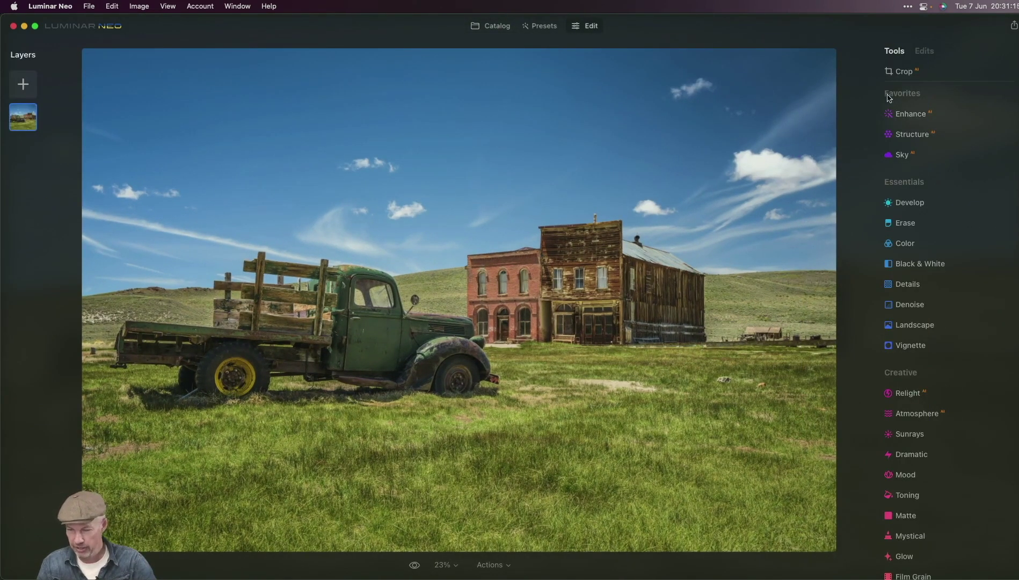
click(909, 204)
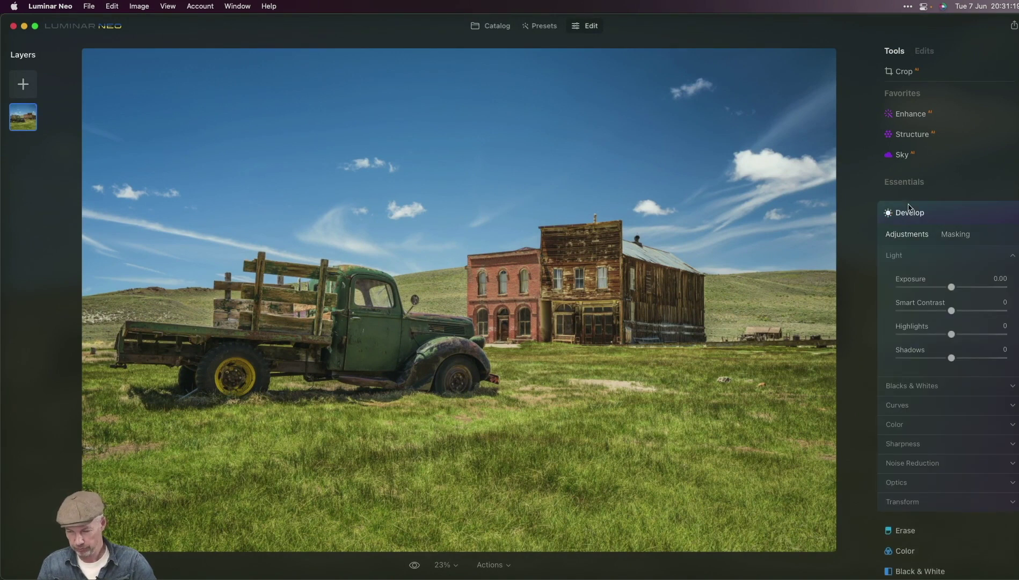
Limit the Develop adjustment to the truck with Mask AI's Transport selection and set Shadows to 56.
click(949, 238)
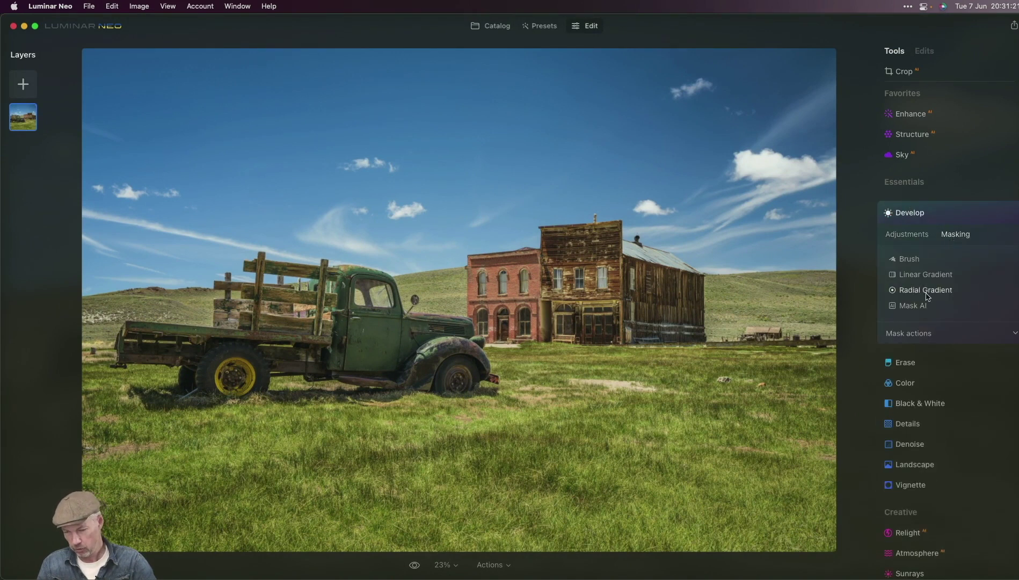
click(912, 306)
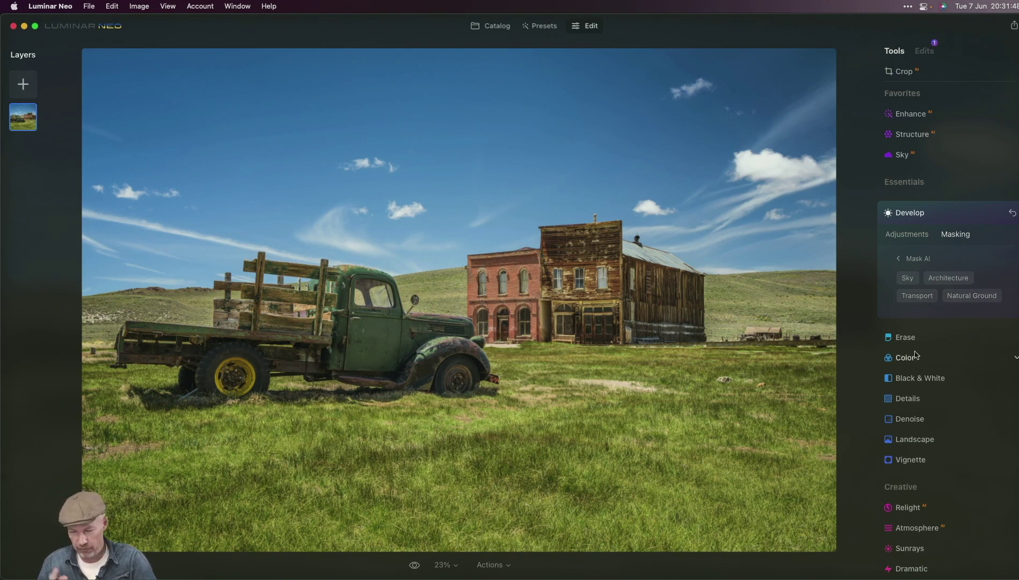
click(921, 296)
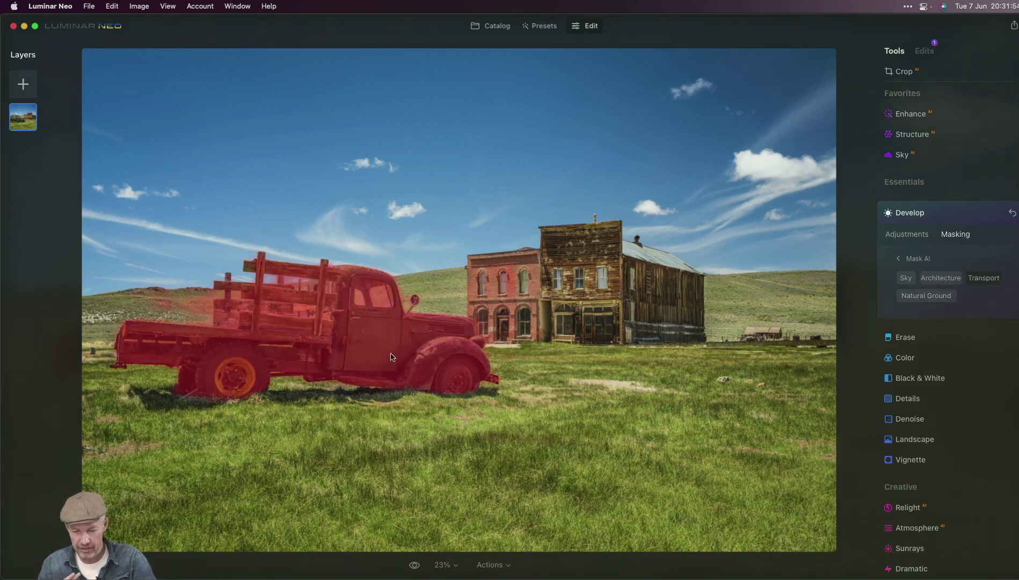
click(907, 234)
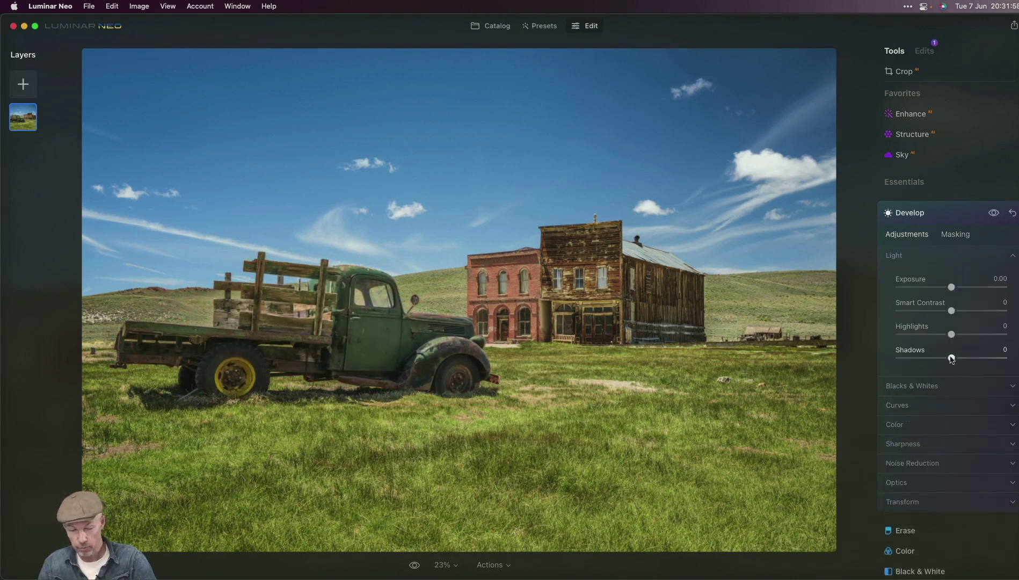
mouse_move(989, 359)
mouse_down()
mouse_move(958, 360)
mouse_move(983, 363)
mouse_up()
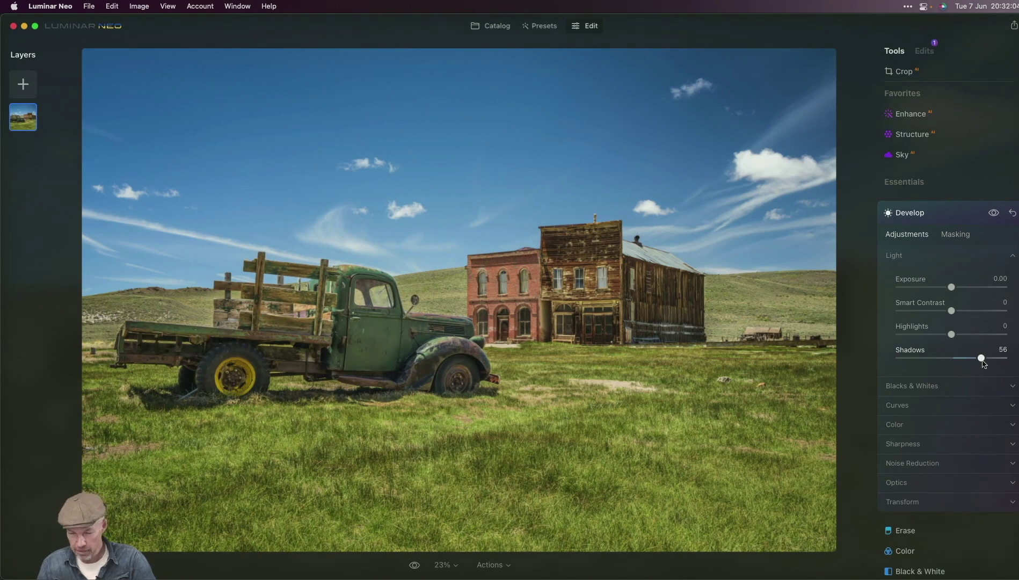
Mask the Structure tool to the buildings using Mask AI's Architecture selection.
click(918, 138)
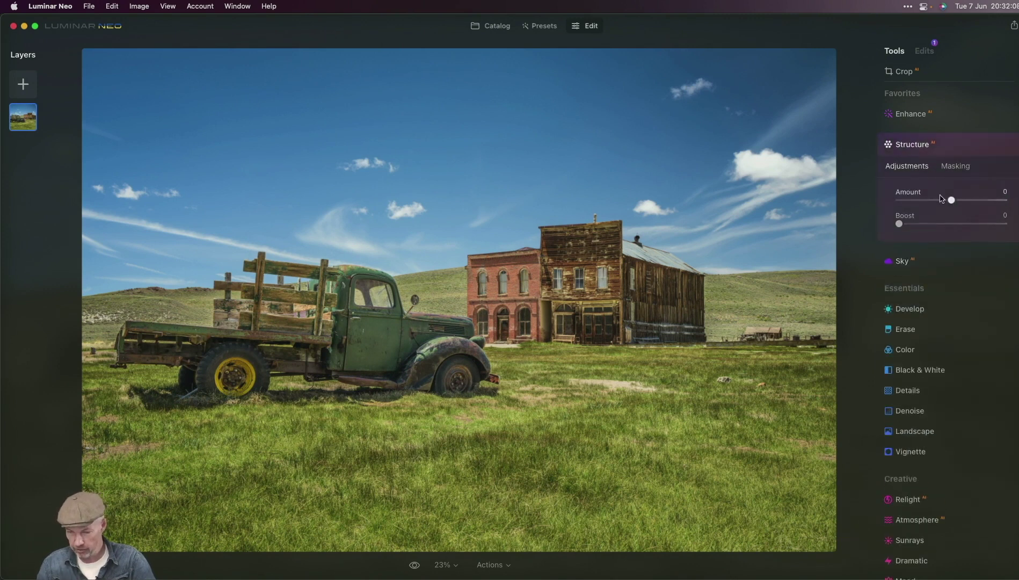
click(953, 167)
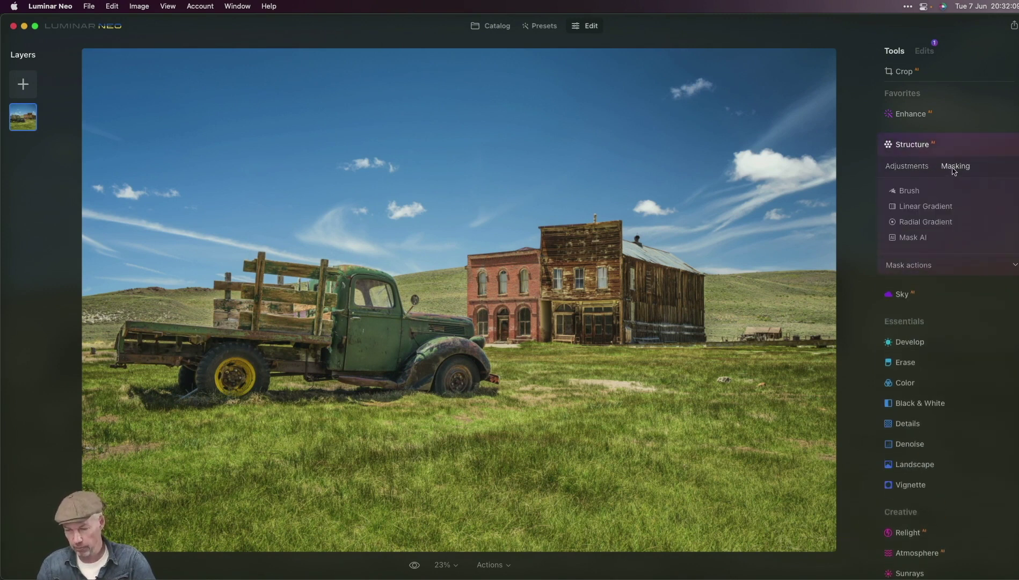
click(913, 237)
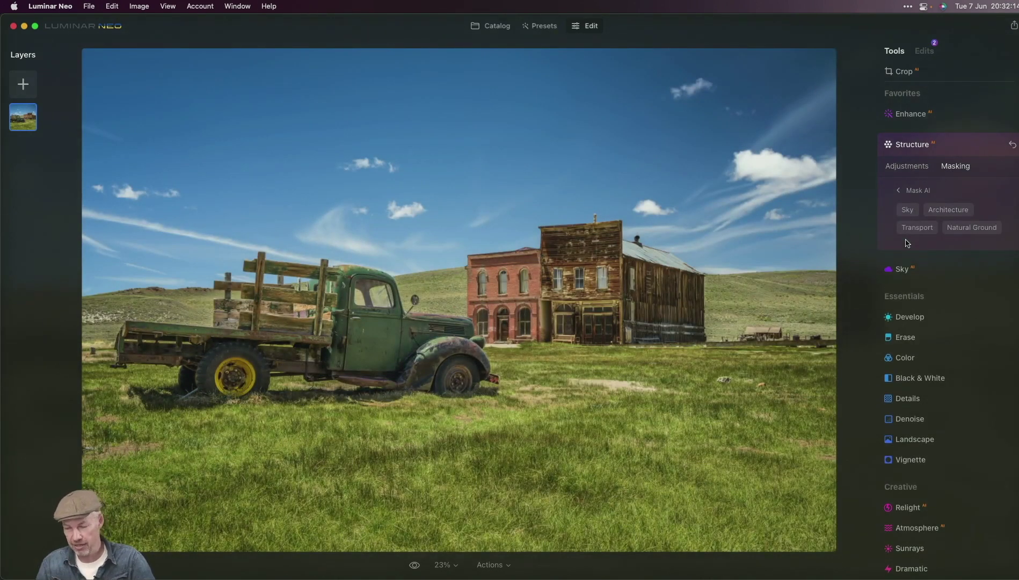
click(958, 211)
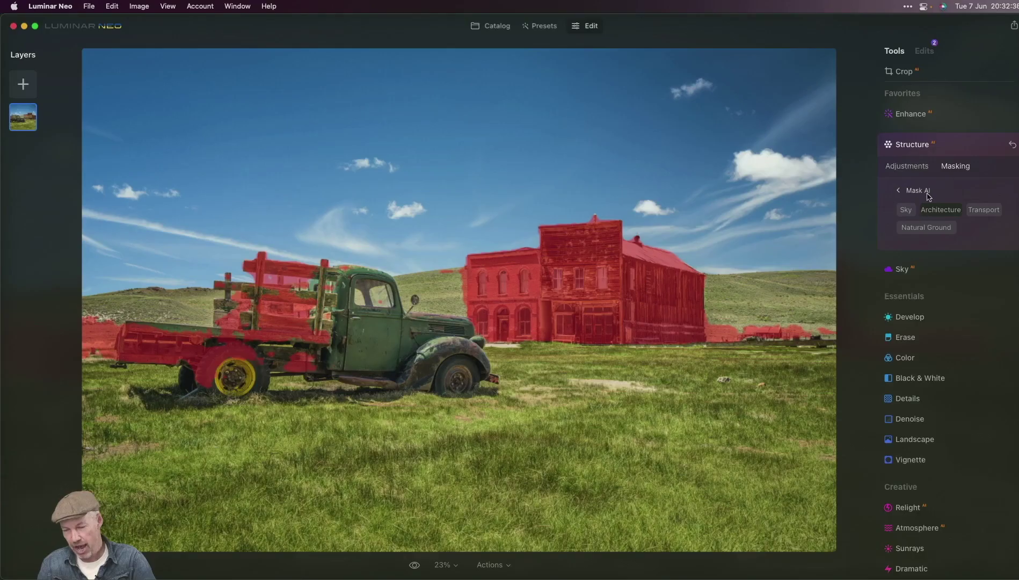
click(913, 191)
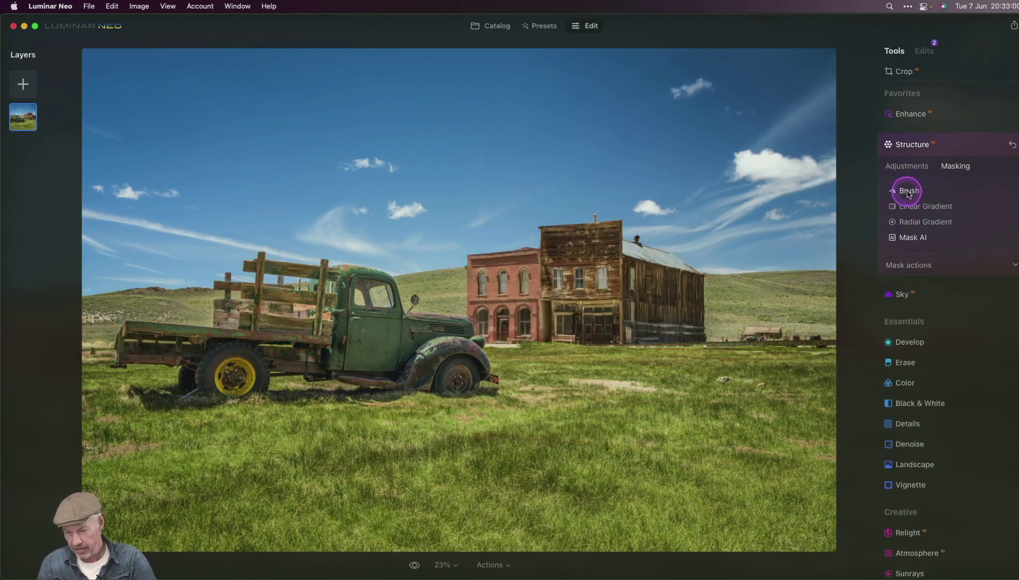
click(908, 192)
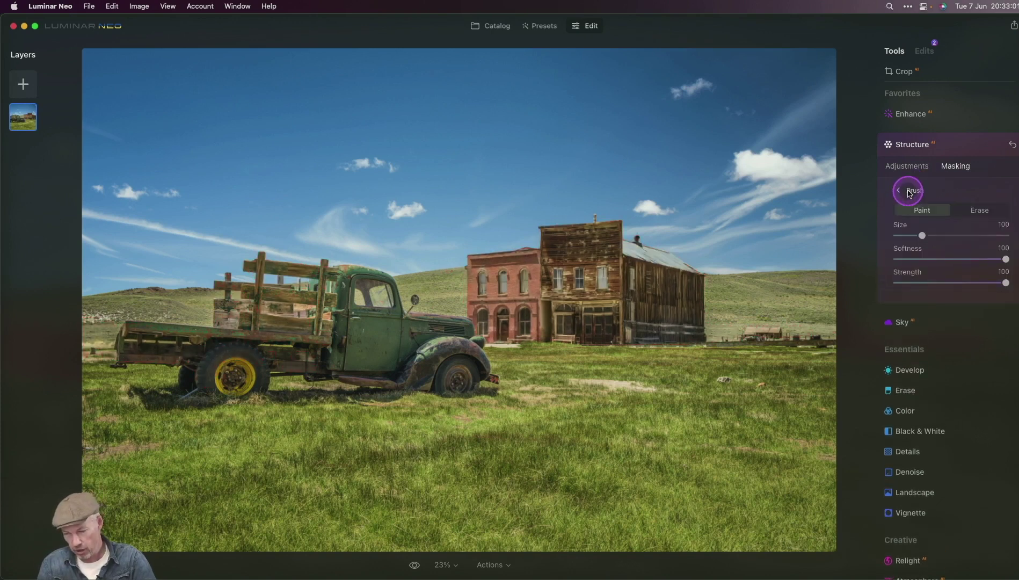
click(981, 212)
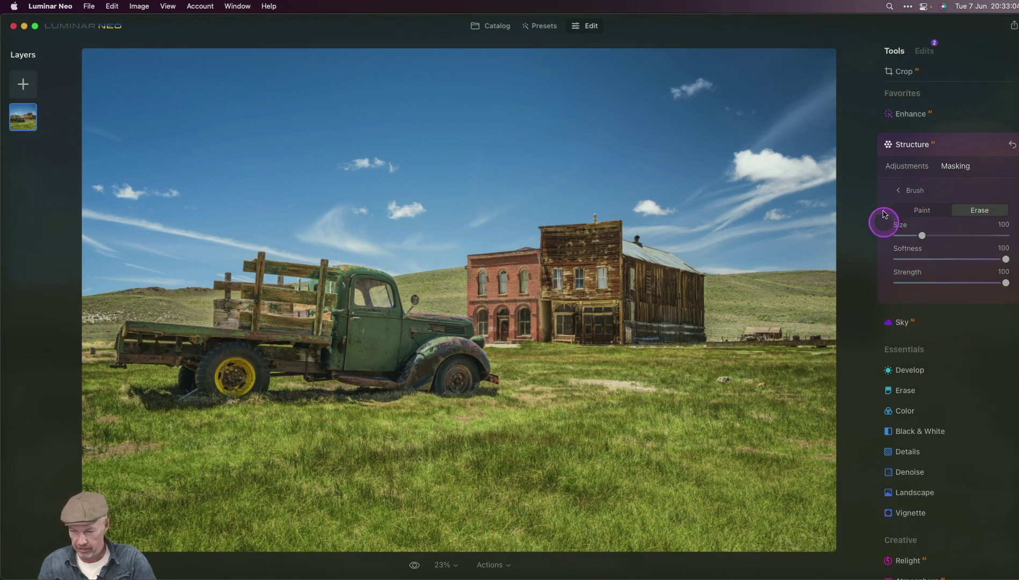
click(908, 190)
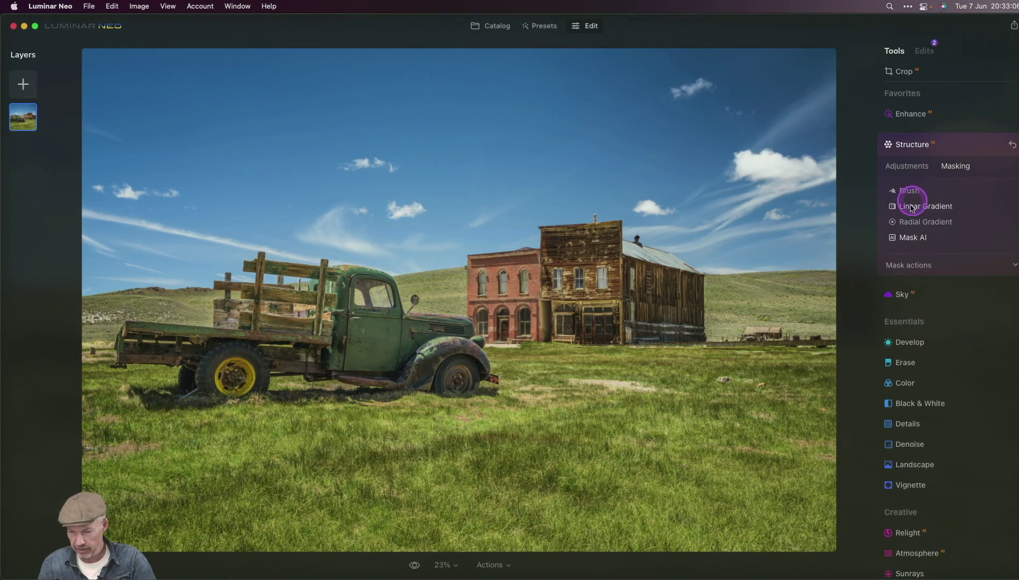
click(910, 240)
click(951, 208)
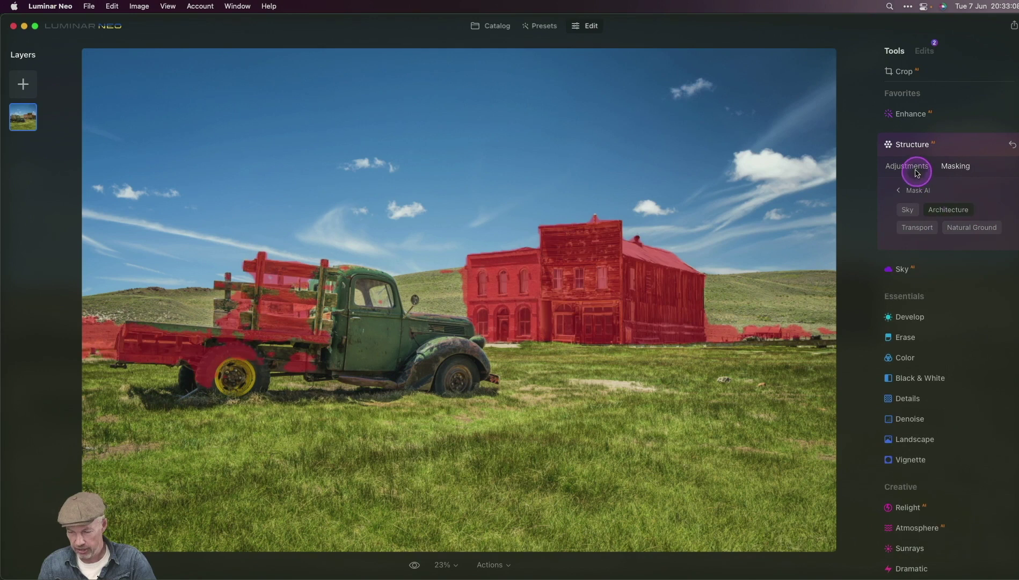
Erase the truck area from the Structure mask with the brush and set the Structure Amount to 100.
click(911, 191)
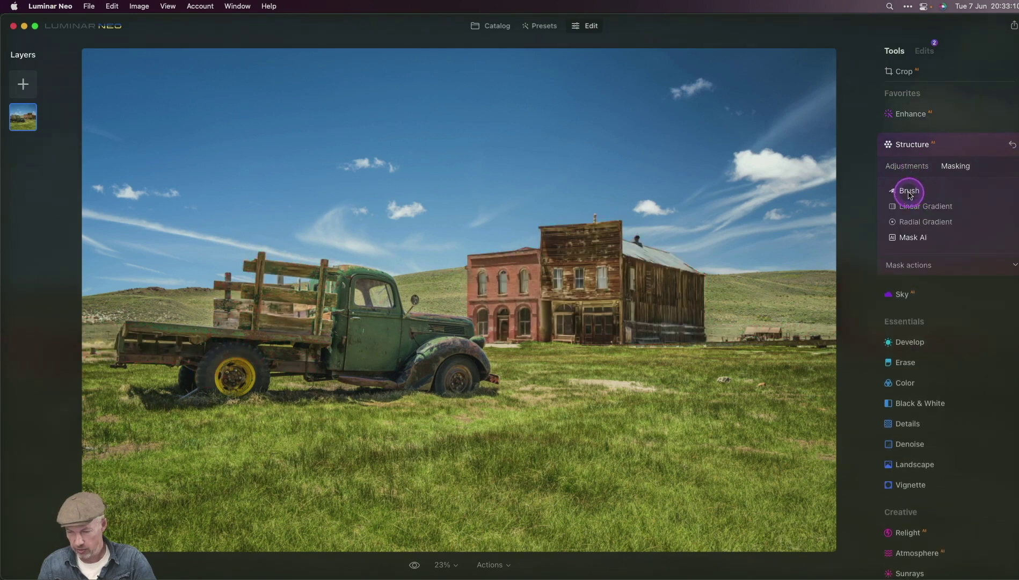
click(911, 193)
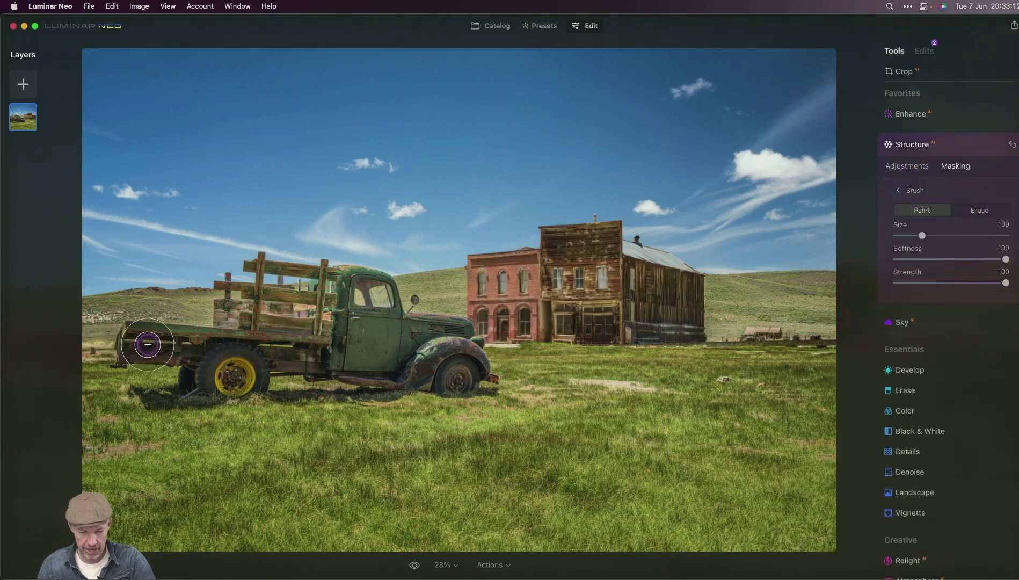
mouse_move(148, 344)
mouse_down()
mouse_move(129, 354)
mouse_move(125, 372)
mouse_move(107, 336)
mouse_move(90, 375)
mouse_up()
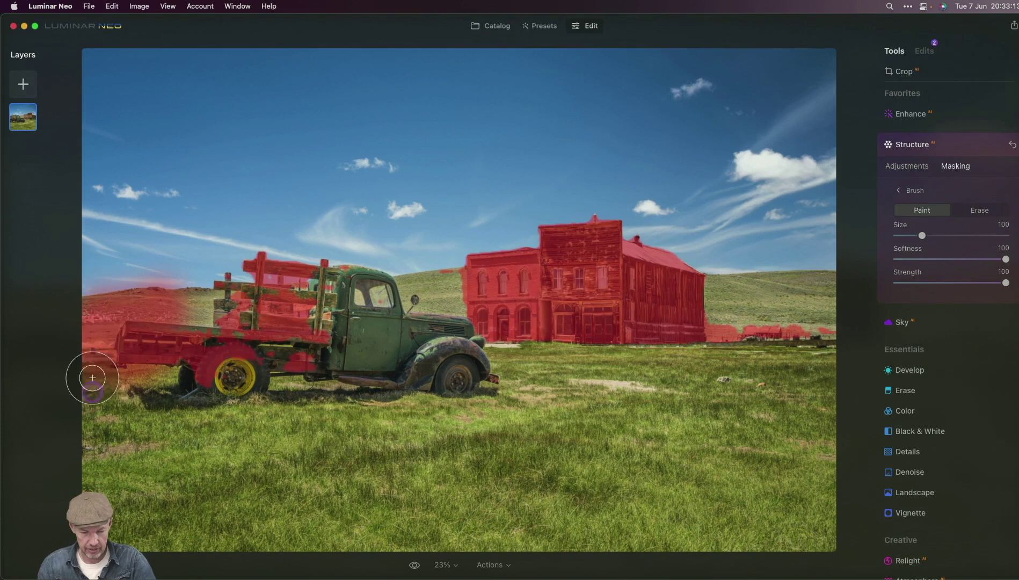
click(971, 213)
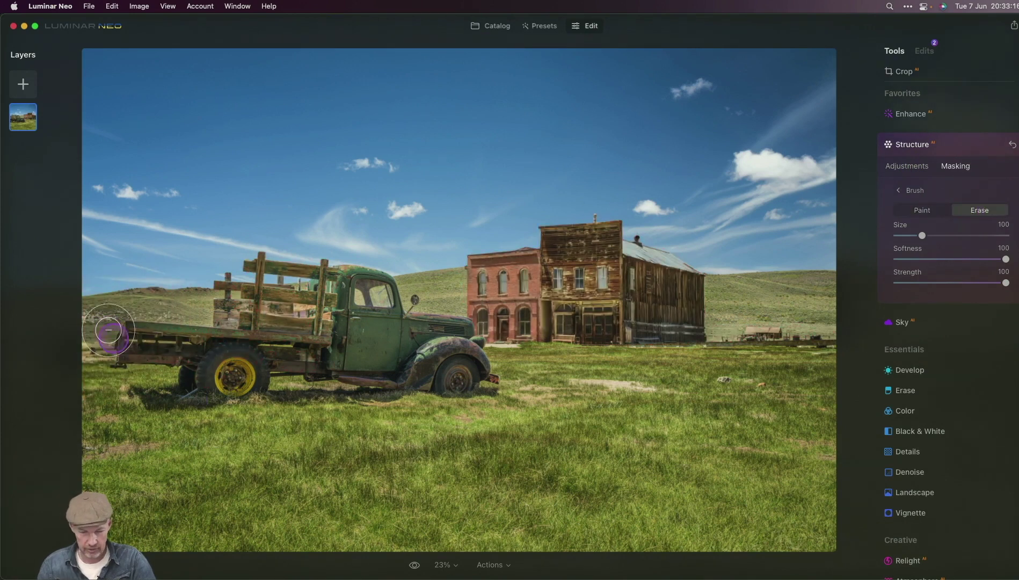
mouse_move(109, 329)
mouse_down()
mouse_move(102, 268)
mouse_move(110, 376)
mouse_move(165, 376)
mouse_move(239, 293)
mouse_move(261, 239)
mouse_move(255, 308)
mouse_move(293, 294)
mouse_move(307, 361)
mouse_move(349, 250)
mouse_move(371, 349)
mouse_up()
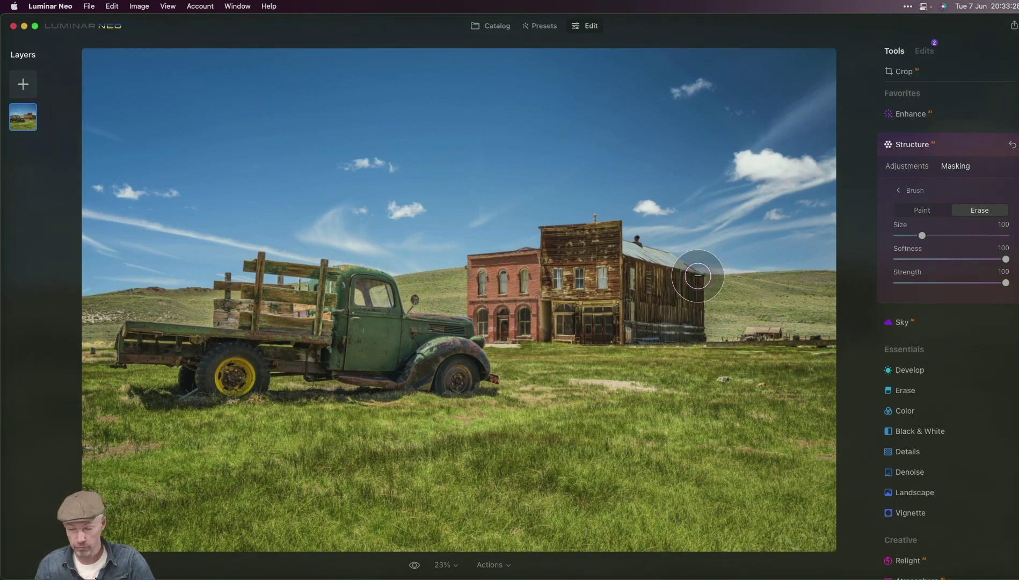
click(909, 167)
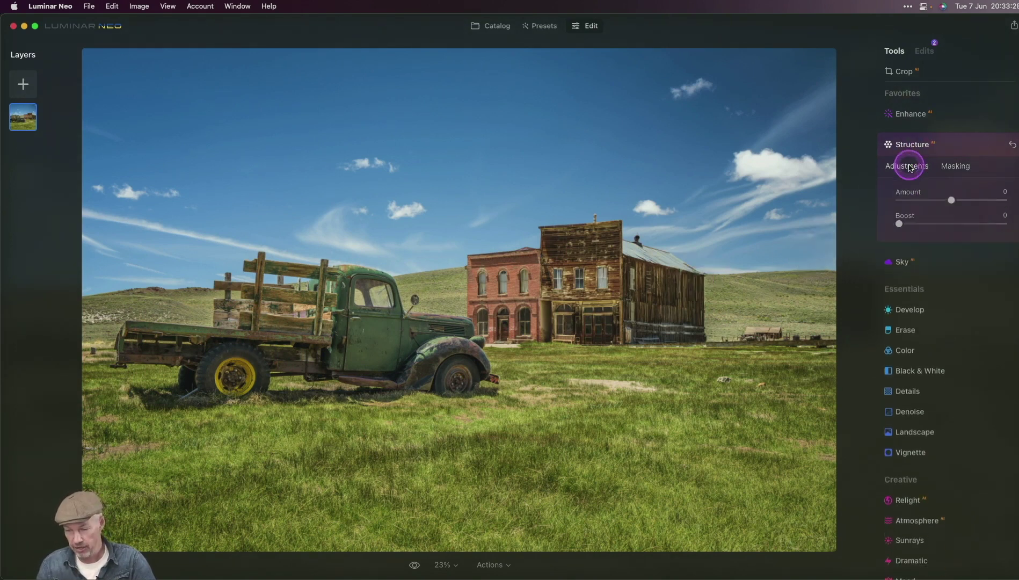
drag(950, 199, 1016, 200)
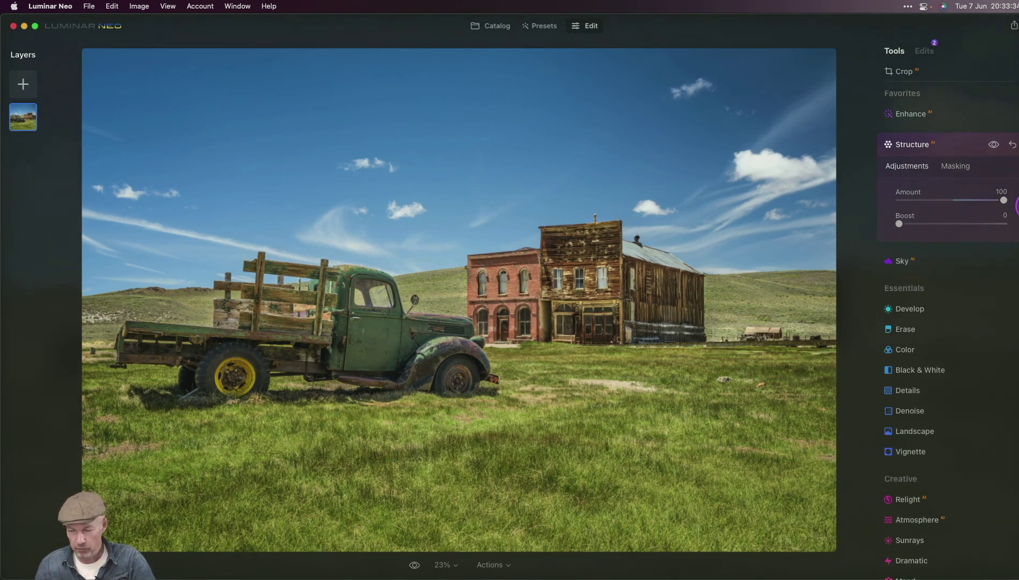
Mask the Color tool to the grass using Mask AI's Natural Ground selection and set Saturation to -17.
click(904, 350)
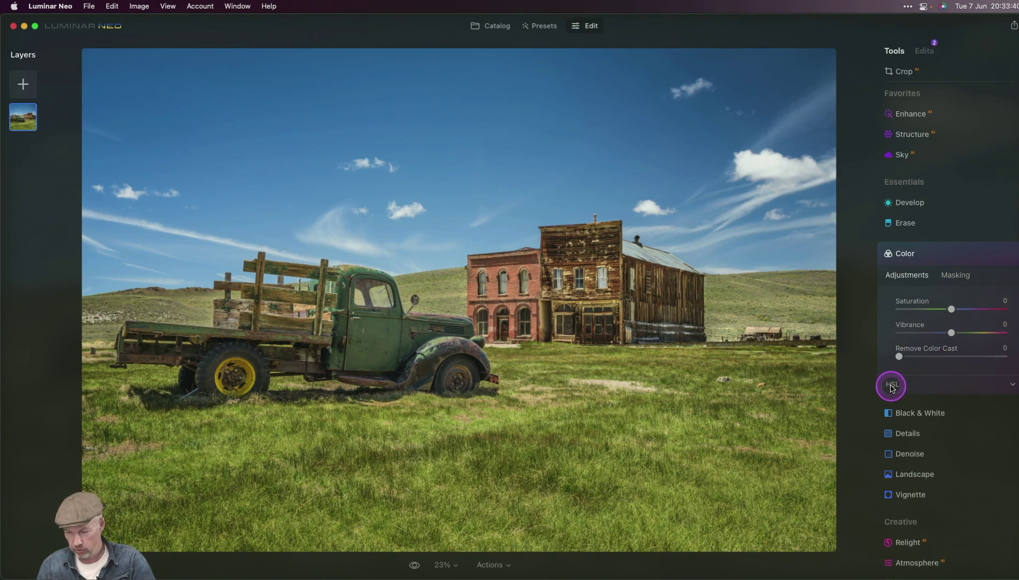
click(953, 277)
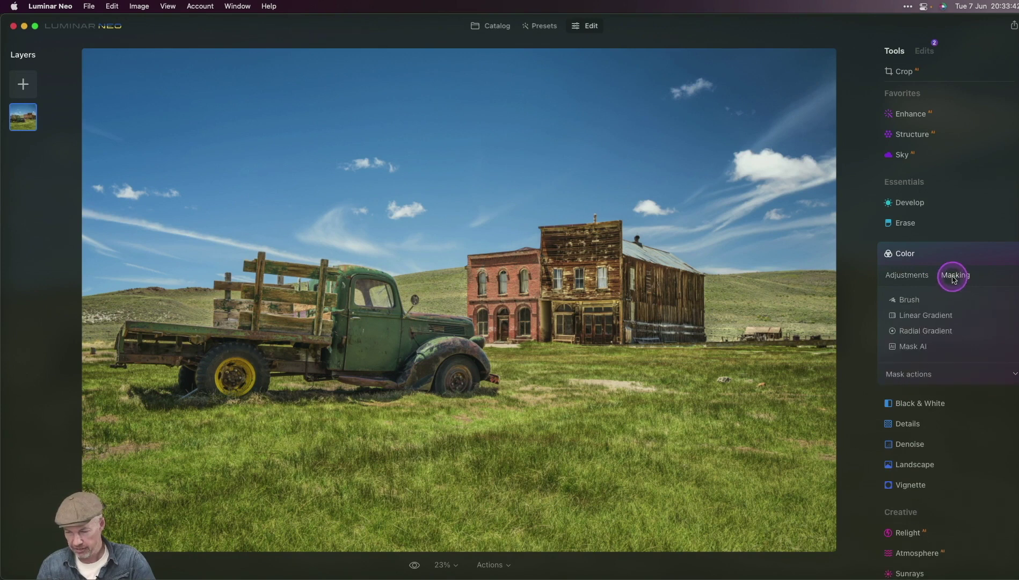
click(926, 346)
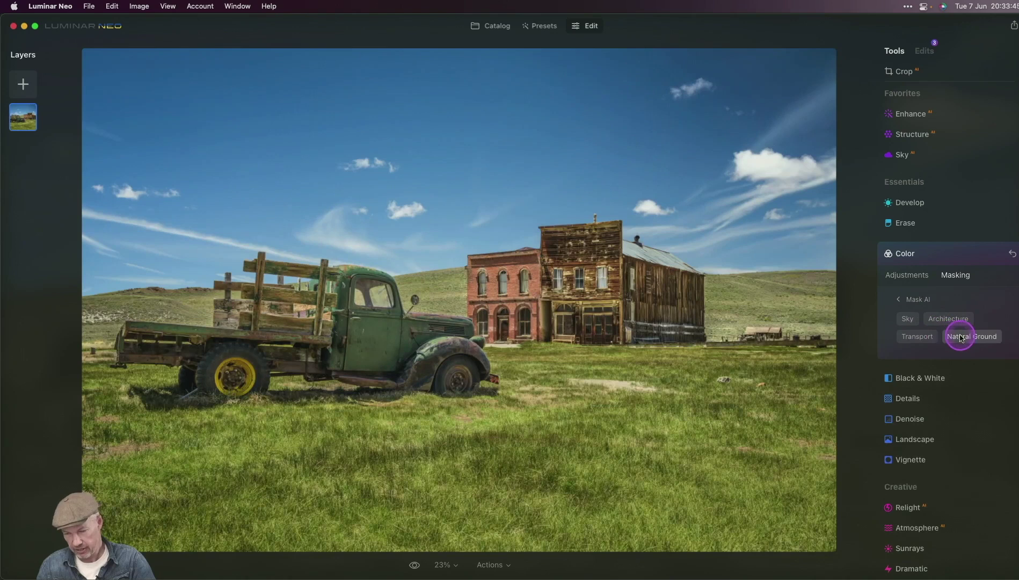
click(937, 337)
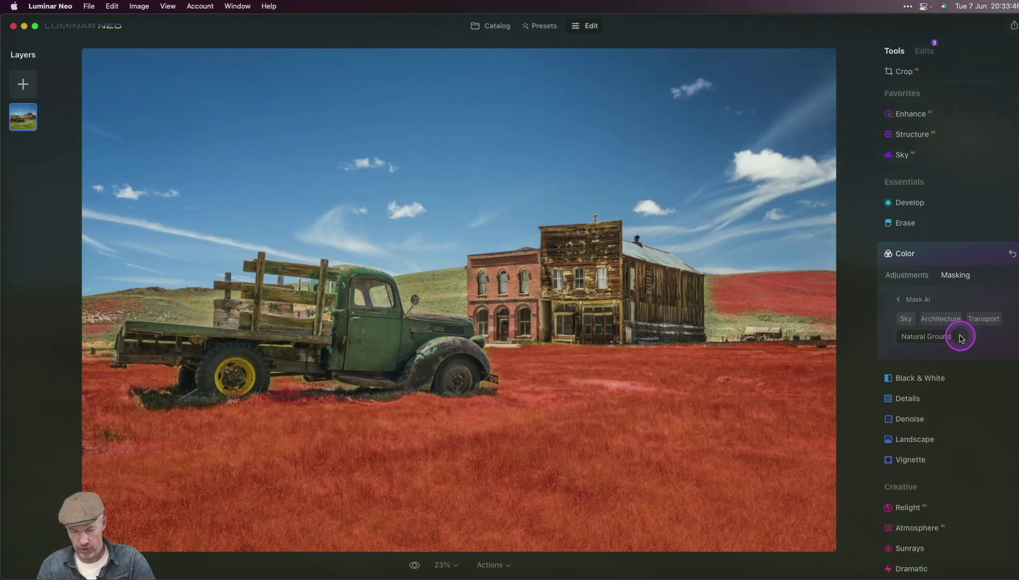
click(909, 275)
drag(950, 308, 939, 309)
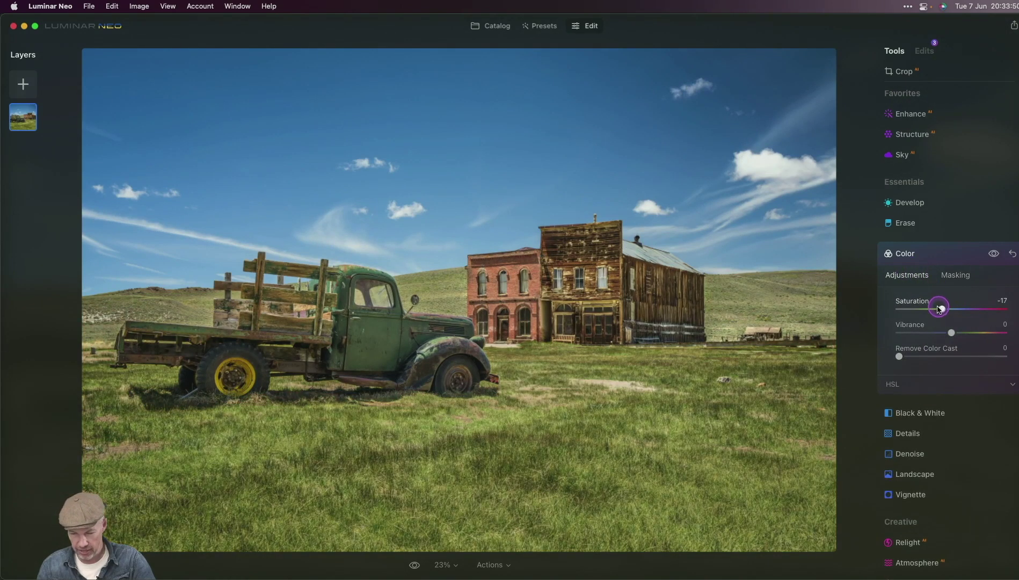
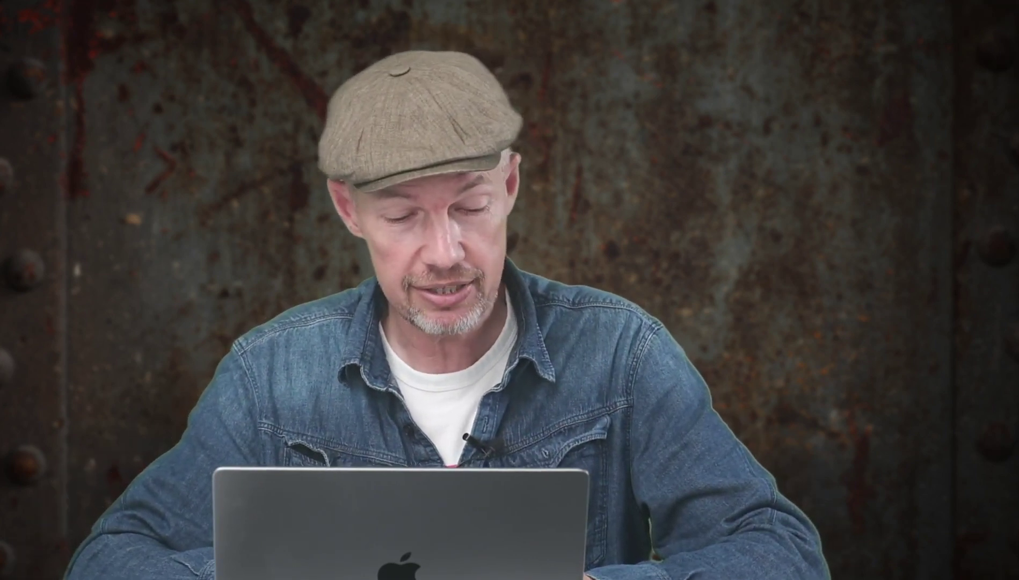
In Finder, create a folder named "Luminar Photos" on the Extreme SSD drive.
click(95, 336)
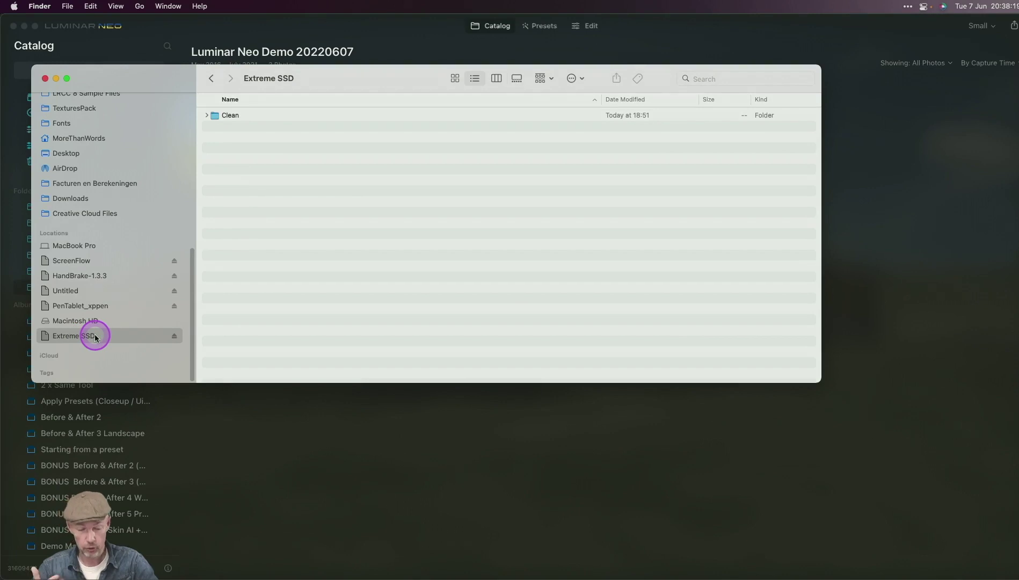
right_click(210, 160)
click(225, 164)
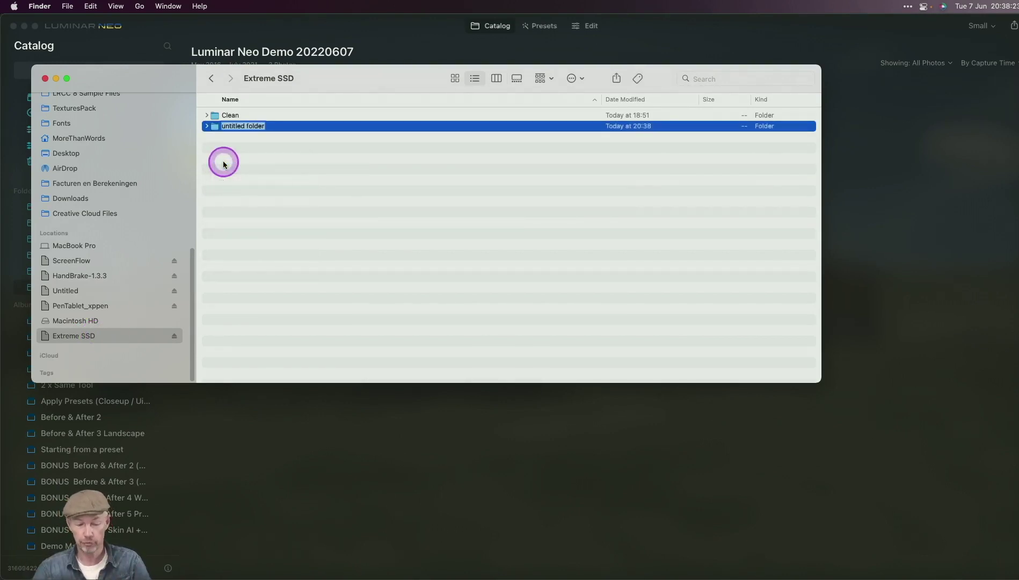
text(Luminar Photos)
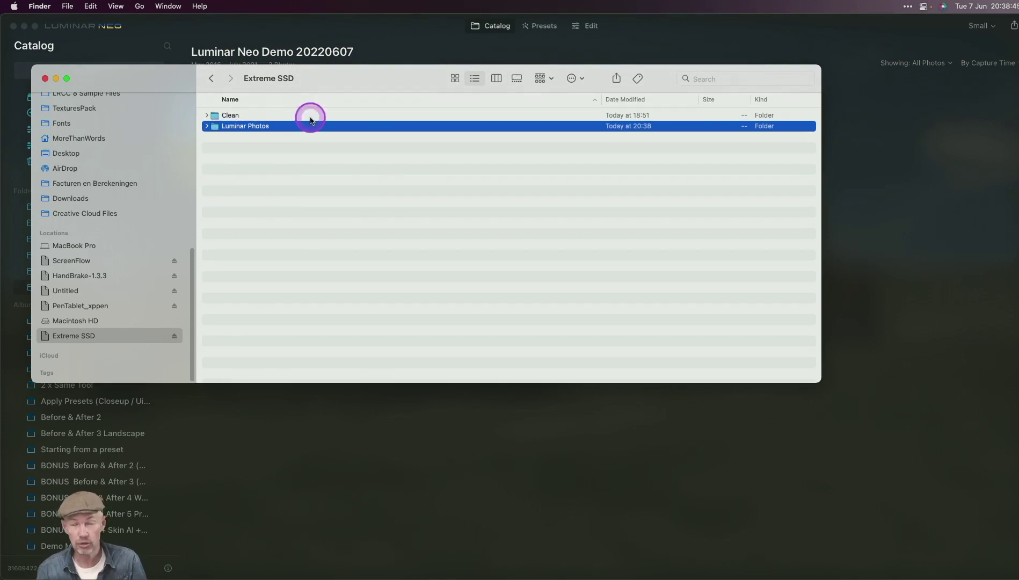
Create a subfolder named "20210221" inside the Luminar Photos folder.
double_click(265, 125)
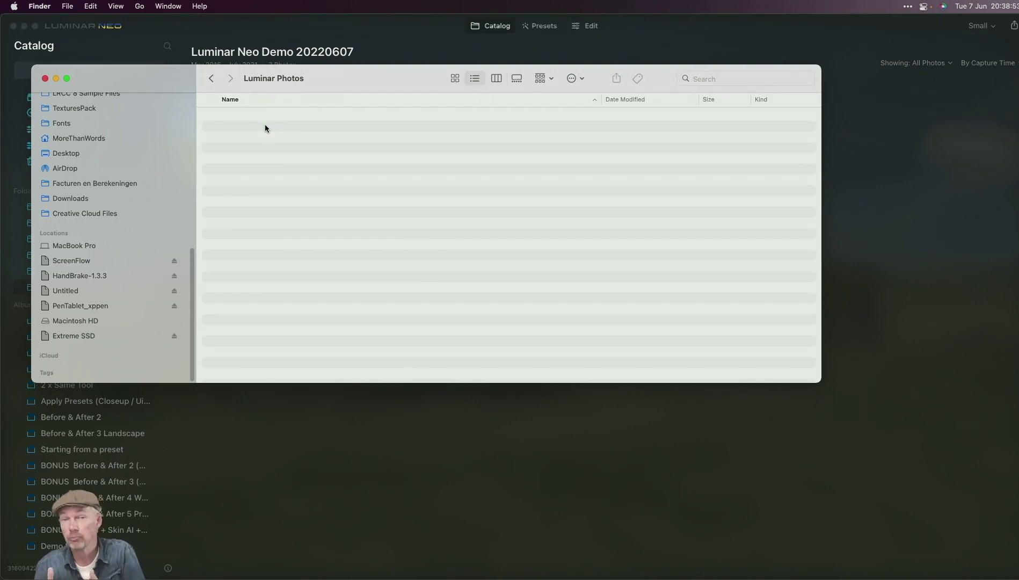
right_click(245, 128)
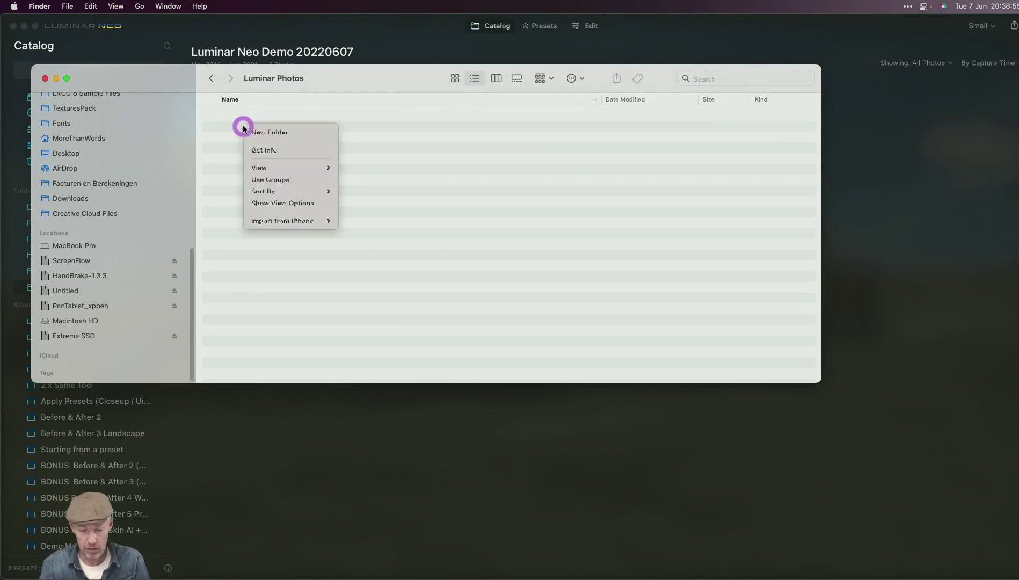
click(255, 133)
text(2)
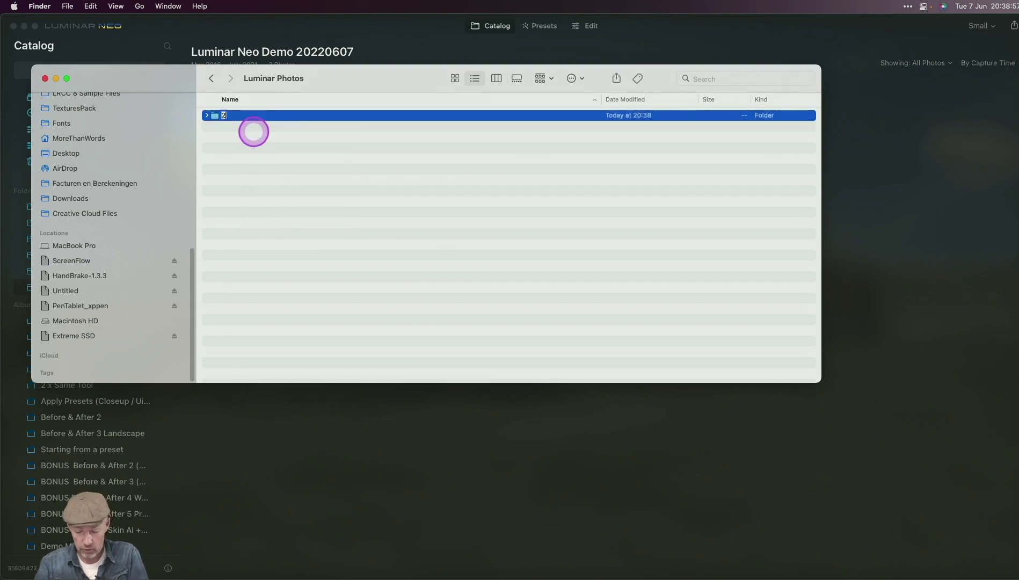
text(021)
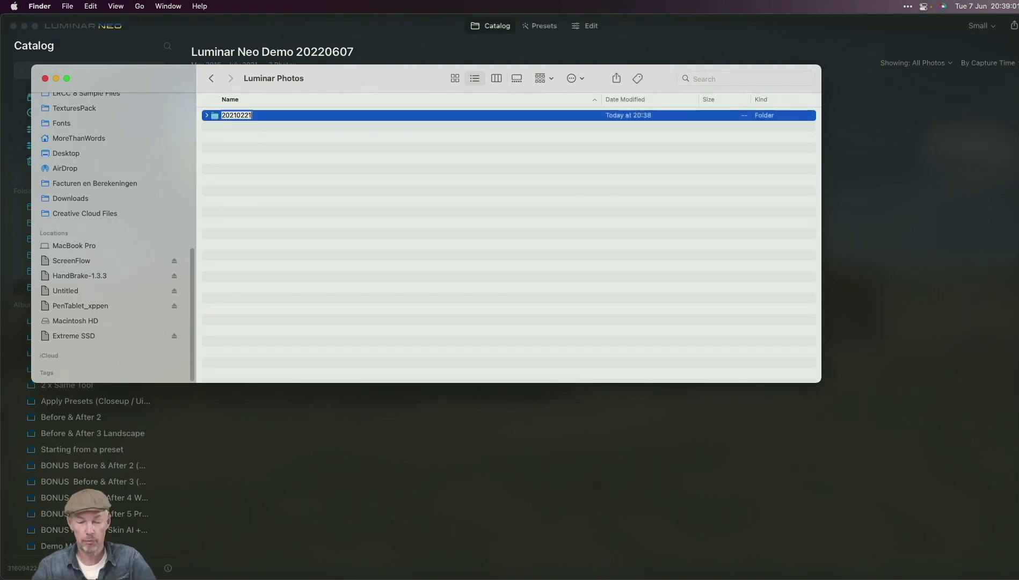
text(0221)
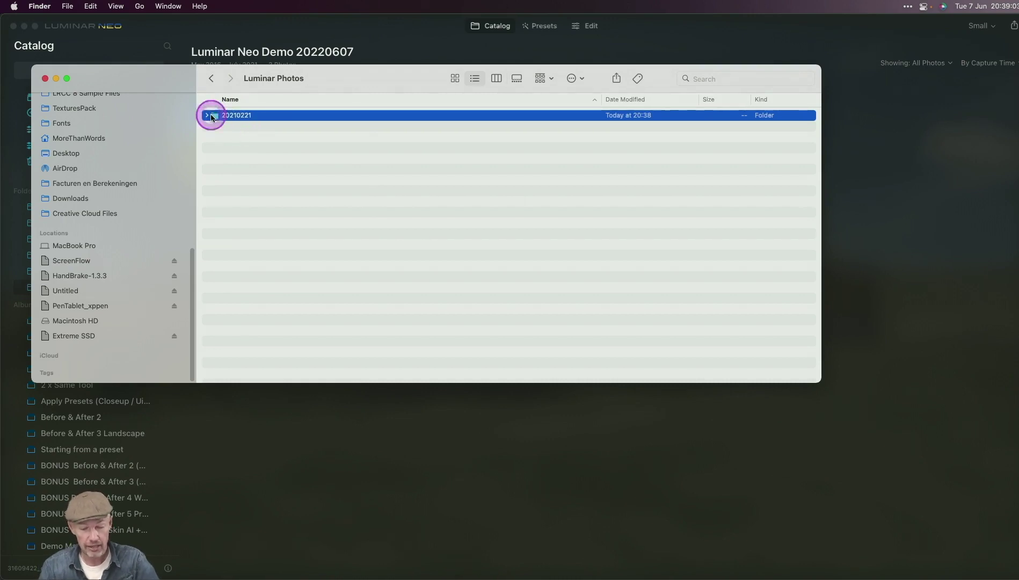
Copy the raw files DSCF1587.RAF through DSCF1598.RAF from the Untitled drive into the 20210221 folder on the Extreme SSD.
double_click(214, 115)
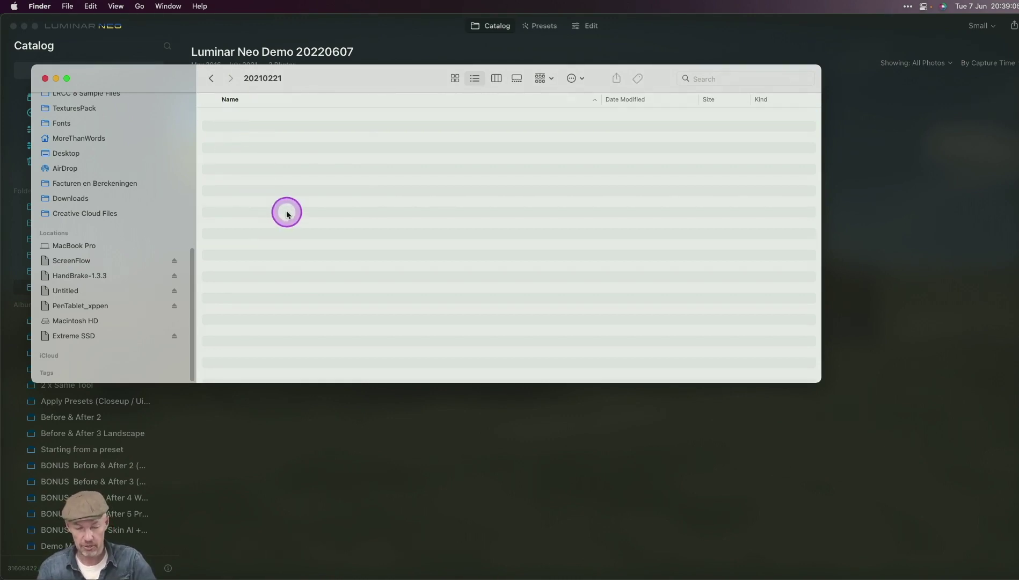
click(100, 336)
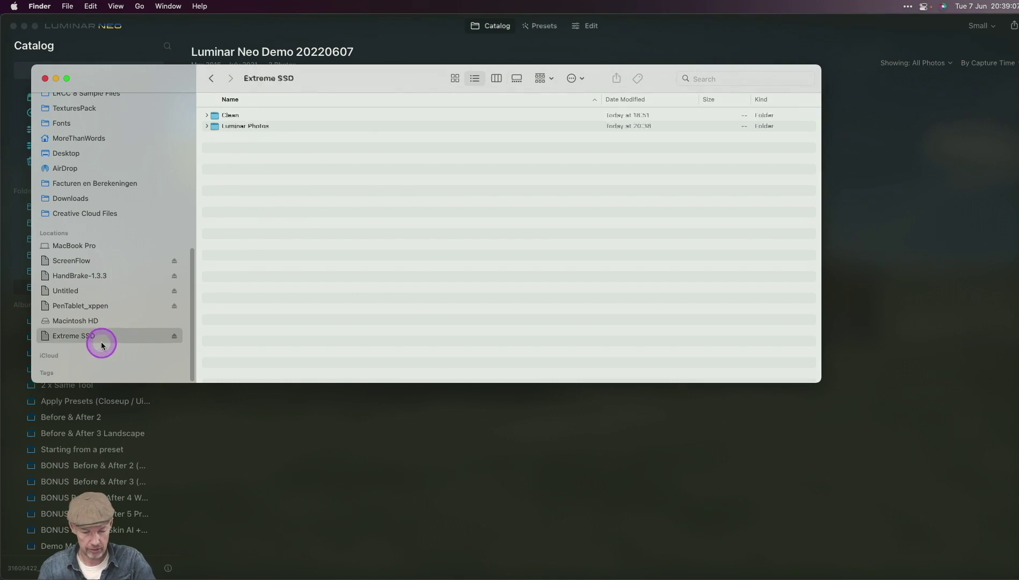
click(107, 290)
click(287, 150)
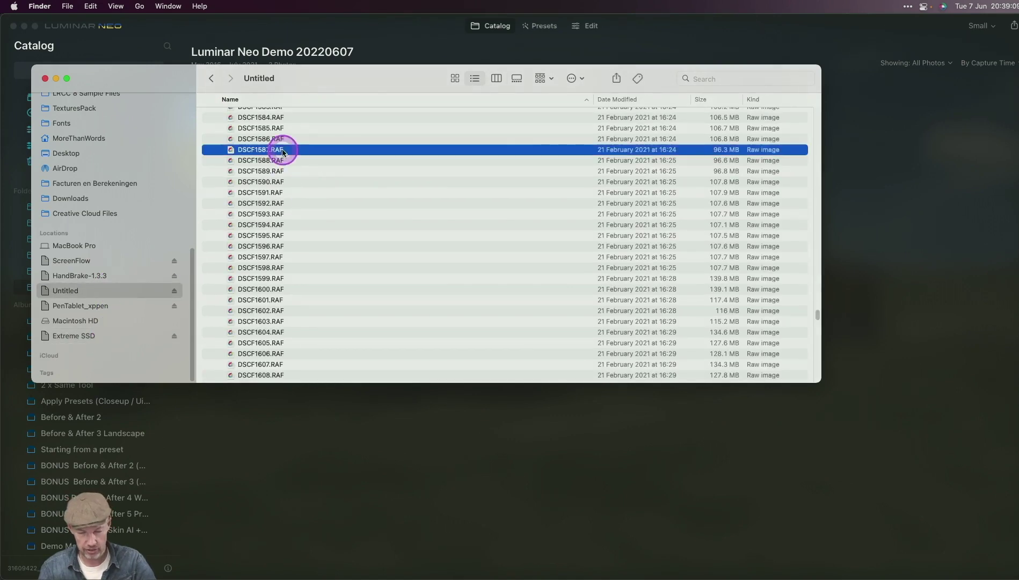
shift+click(295, 268)
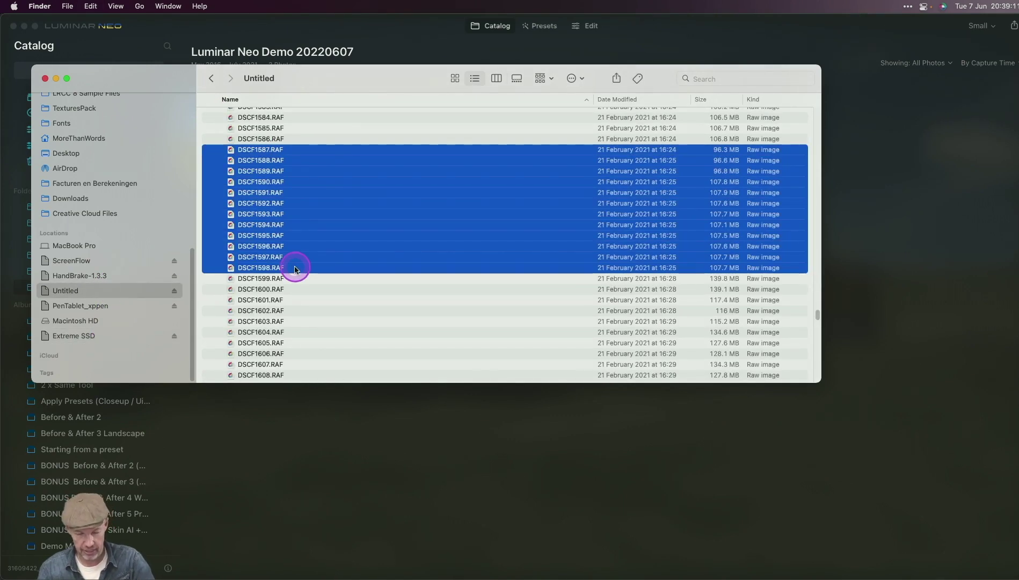
click(211, 78)
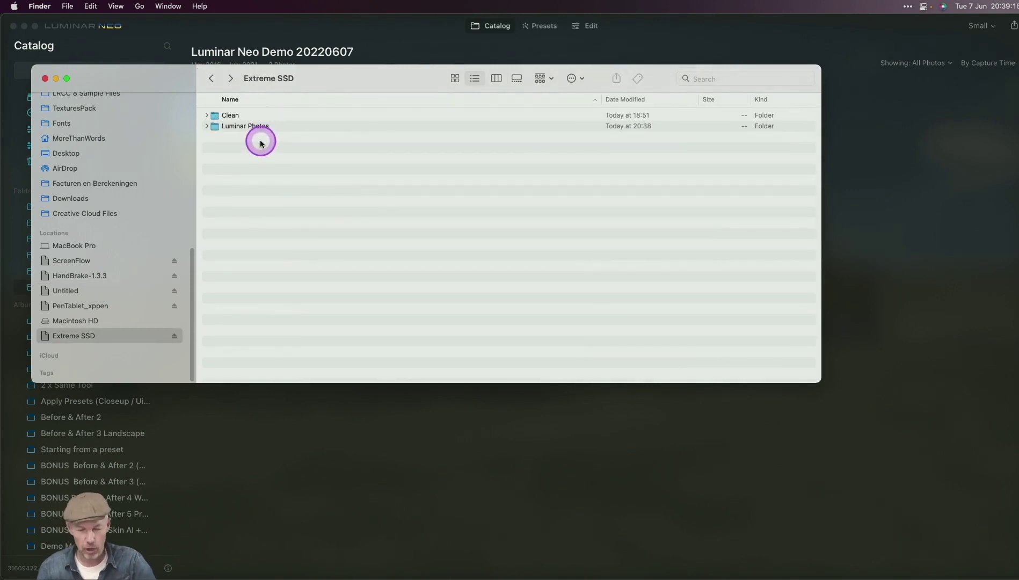
double_click(268, 127)
double_click(254, 119)
click(267, 196)
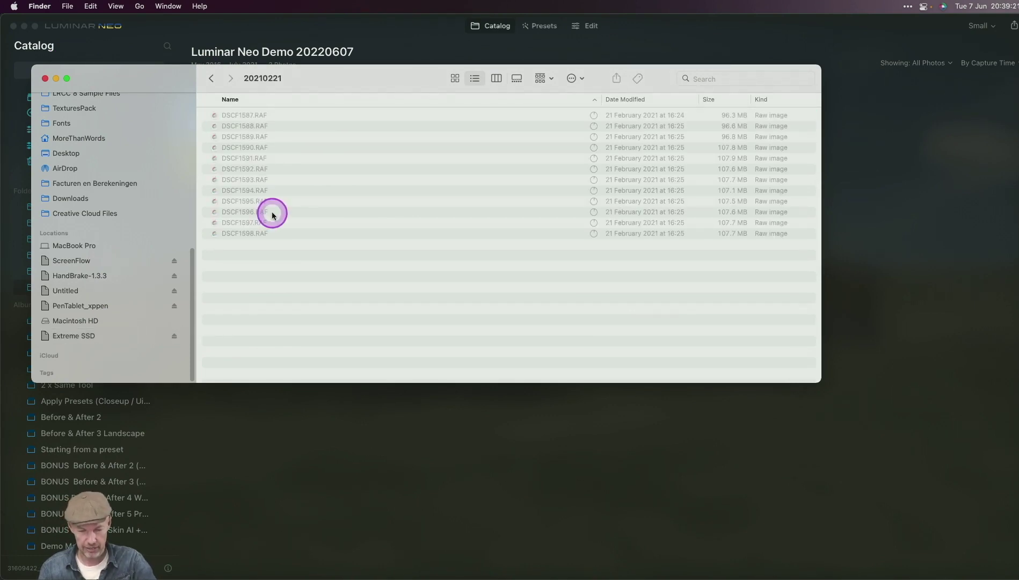
In Luminar Neo, add the Luminar Photos folder from the Extreme SSD to the catalog.
drag(163, 81, 382, 99)
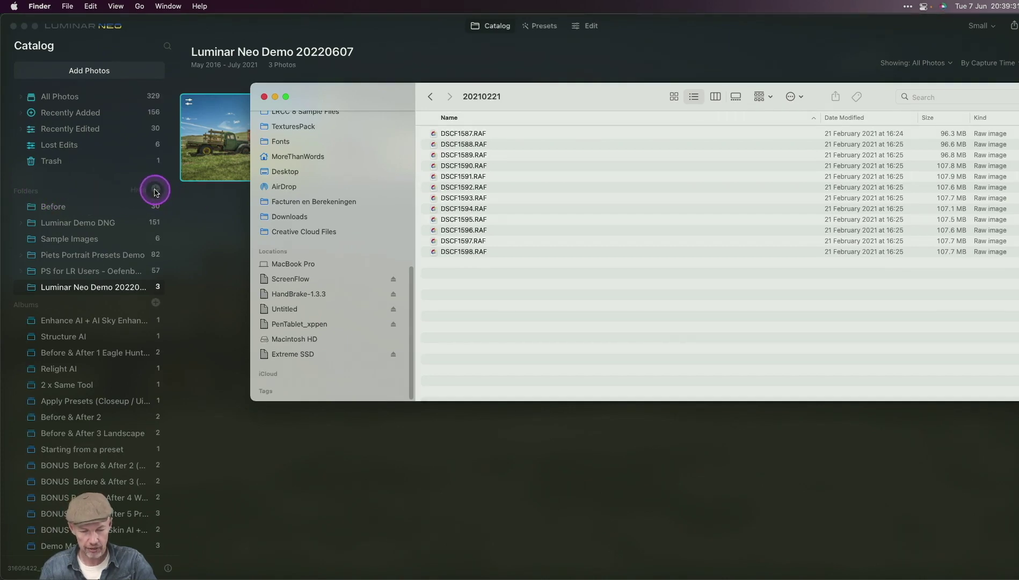
click(156, 192)
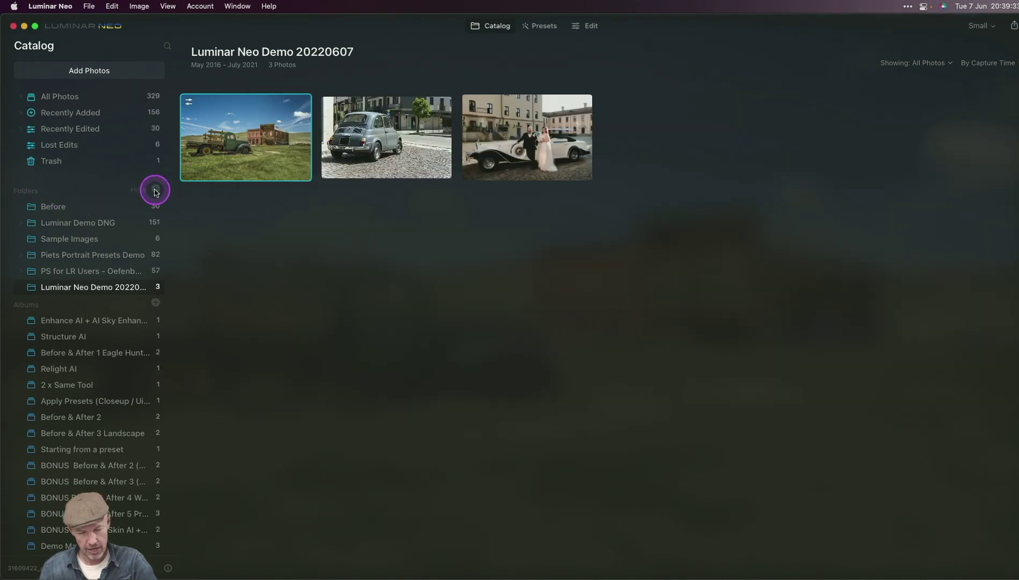
click(155, 191)
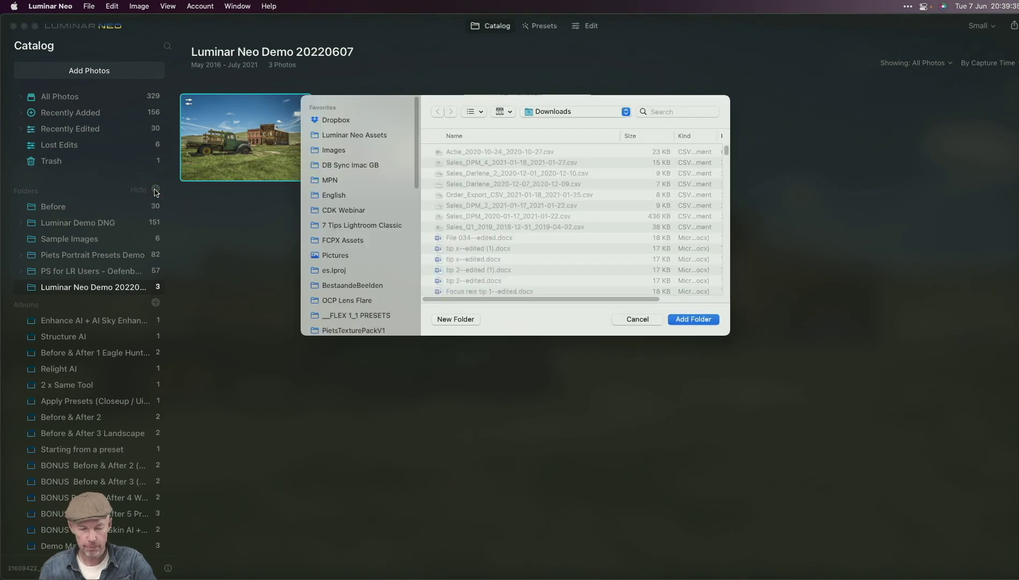
scroll(392, 239, down, 5)
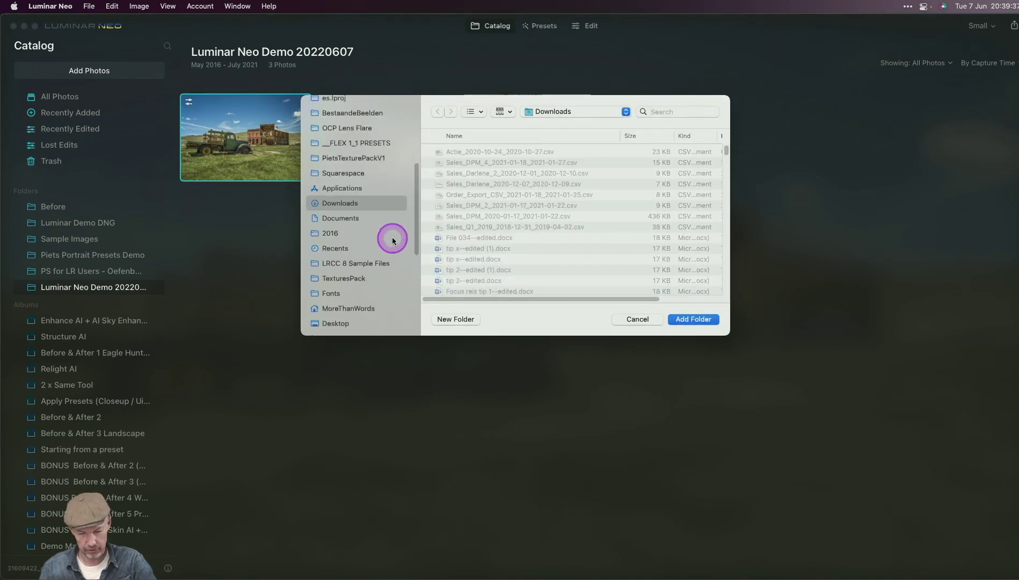
scroll(392, 239, down, 8)
click(363, 305)
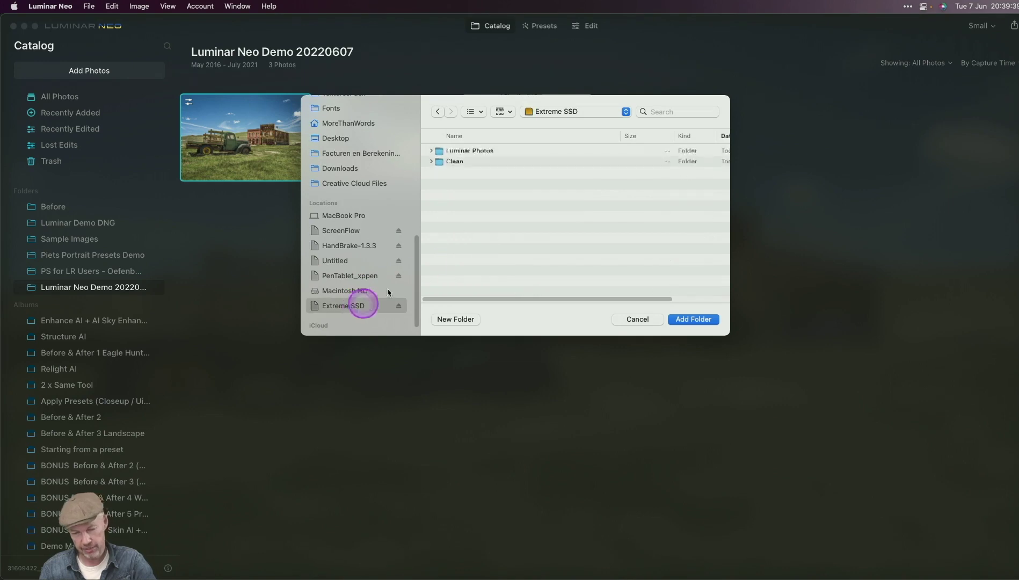
click(481, 151)
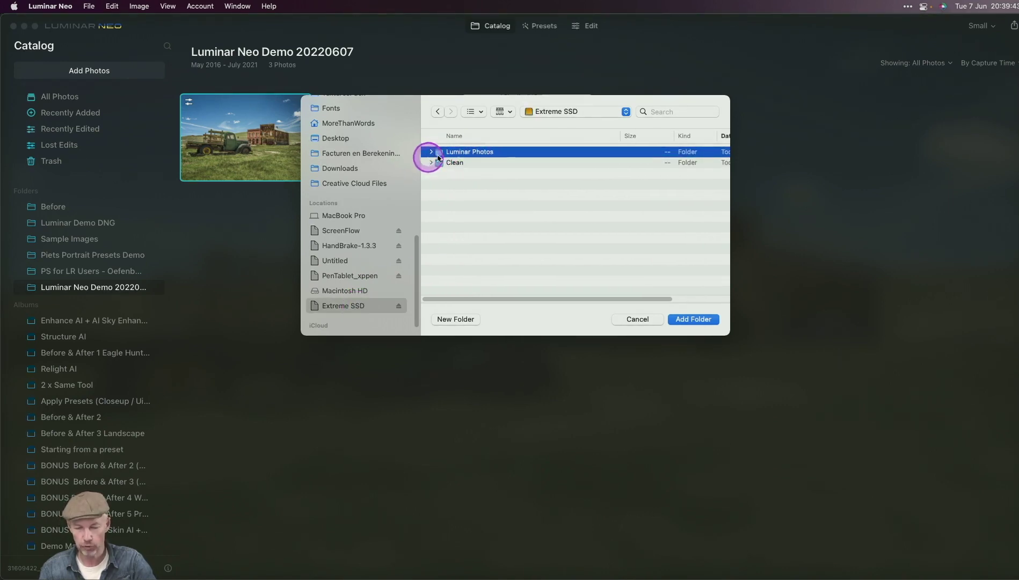
click(690, 319)
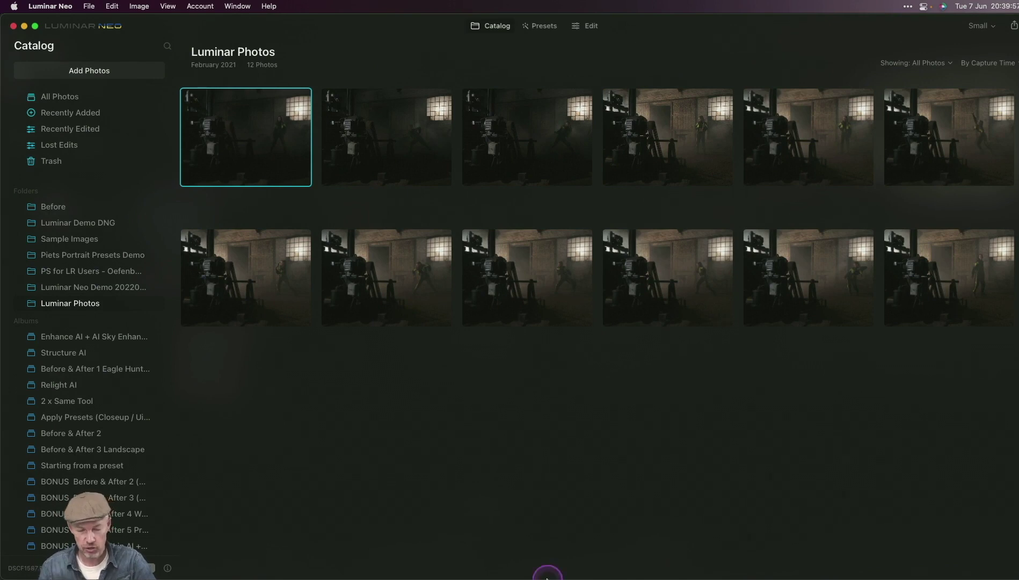
In Finder, select the JPG and RAF files DSCF1707 through DSCF1709 on the Untitled drive for copying.
click(16, 566)
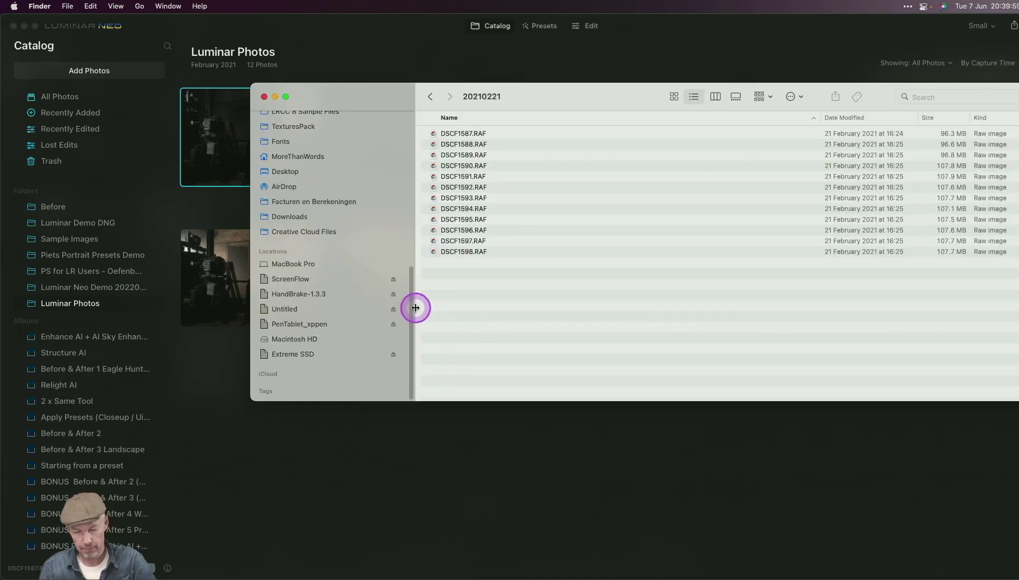
click(333, 310)
scroll(538, 291, down, 10)
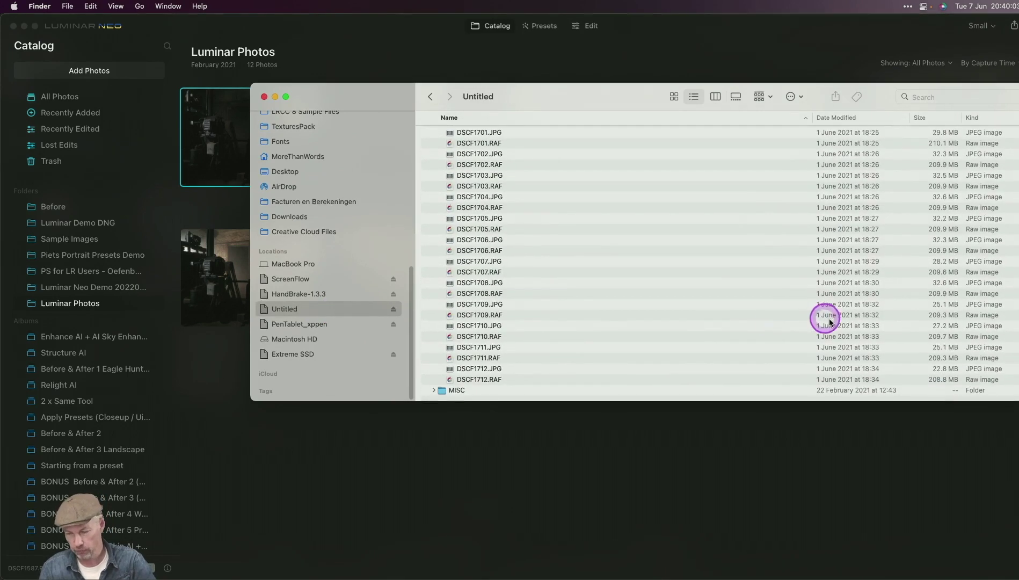
click(532, 263)
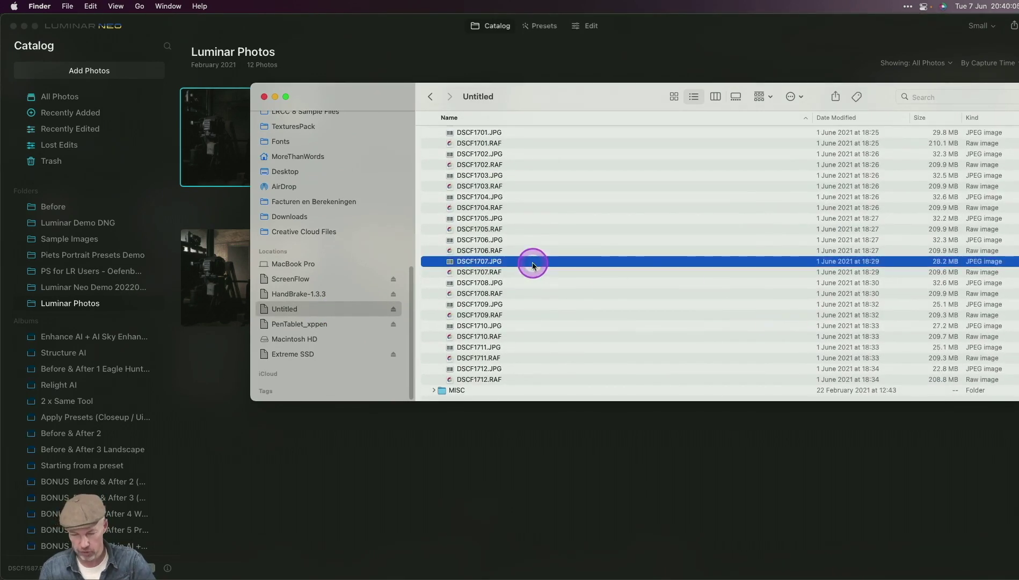
shift+click(519, 316)
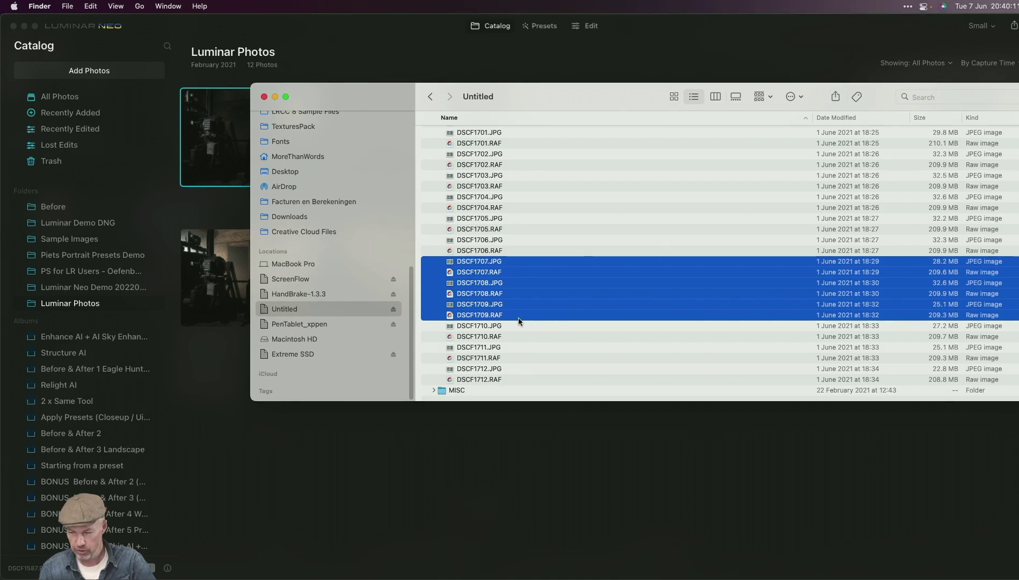
Create a subfolder named "20210601" inside the Luminar Photos folder on the Extreme SSD.
drag(518, 317, 441, 171)
right_click(443, 170)
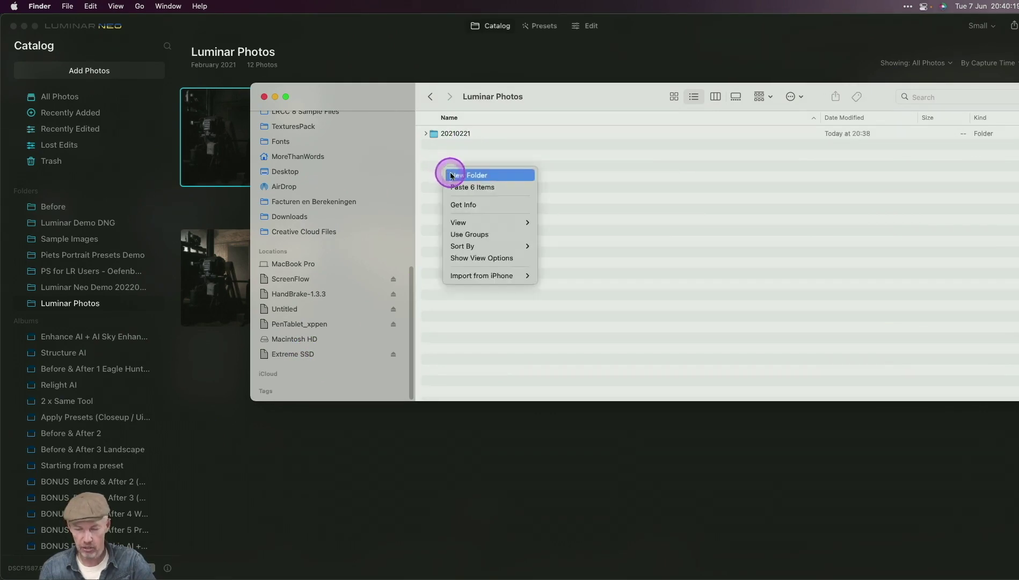
click(451, 175)
text(20210601)
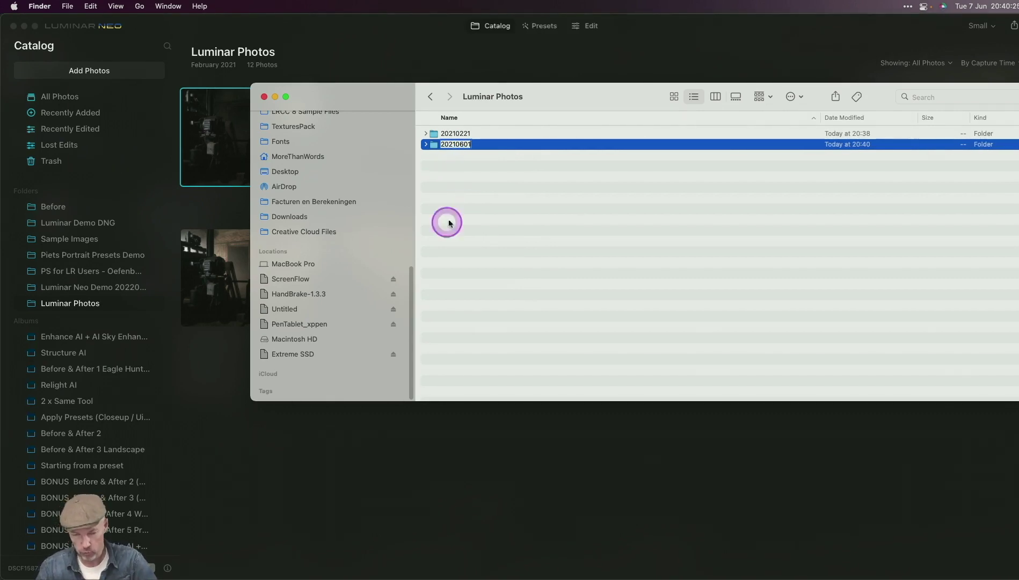
Paste the copied DSCF1707 to DSCF1709 files into the 20210601 folder.
double_click(433, 145)
click(464, 252)
key(super+v)
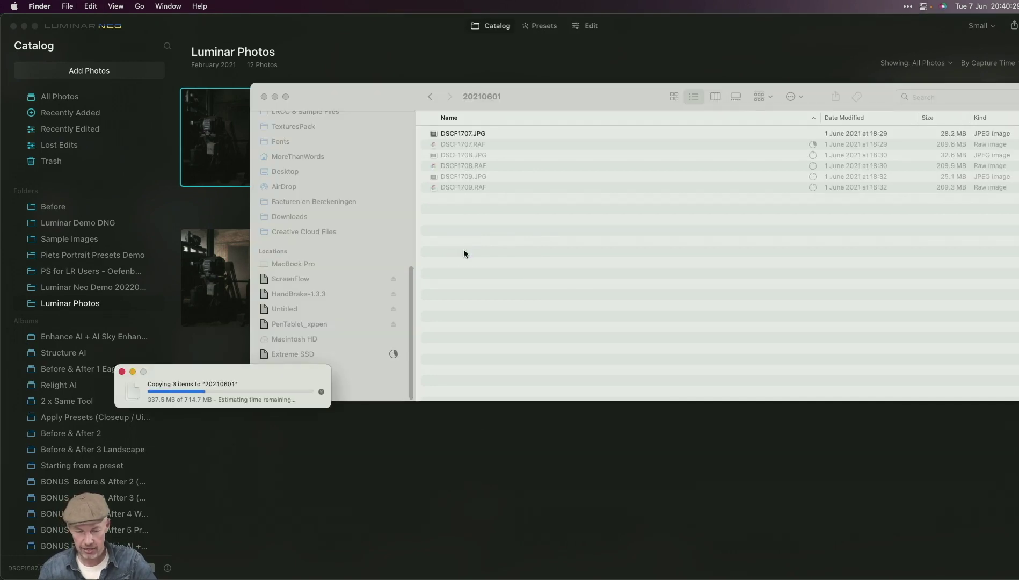
Switch to Luminar Neo and inspect the 20210221 and 20210601 subfolders under the Luminar Photos folder.
click(216, 68)
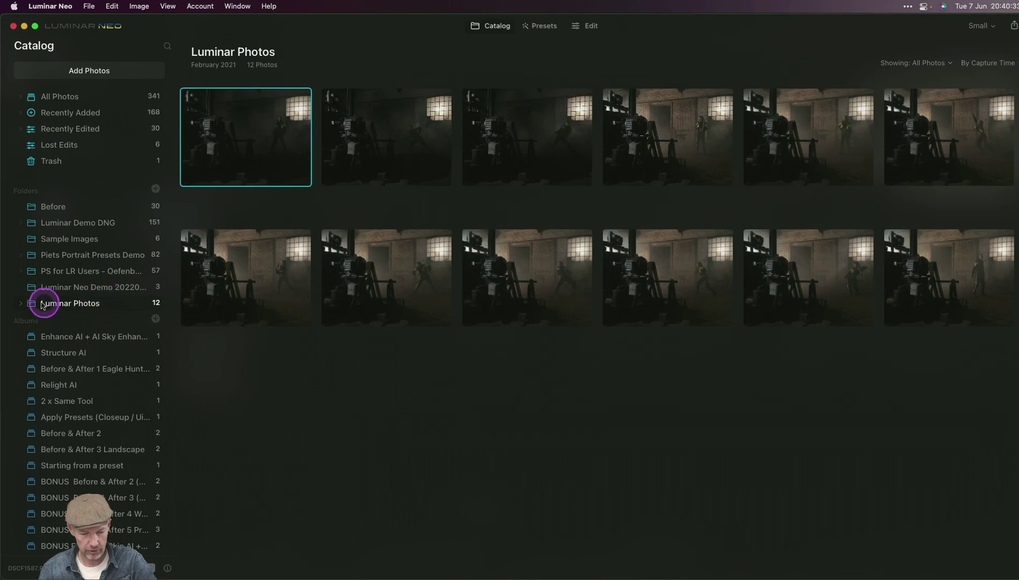
click(21, 303)
click(72, 335)
click(92, 322)
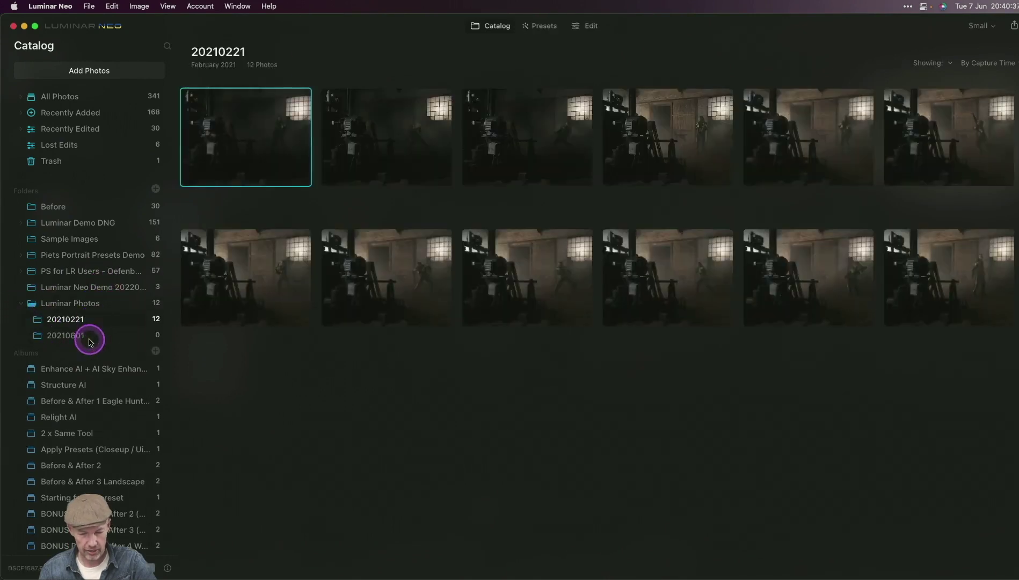
click(90, 335)
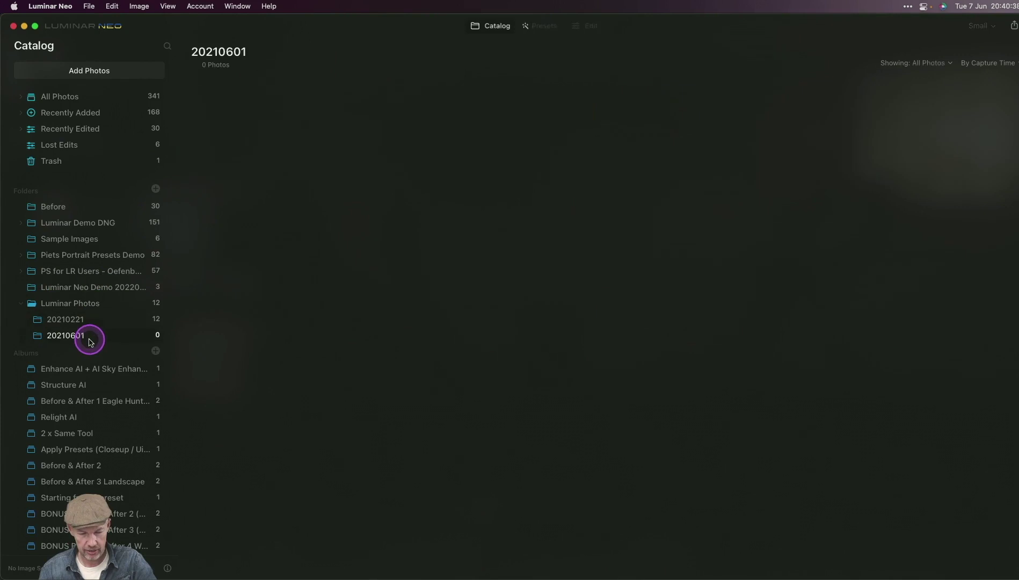
click(113, 326)
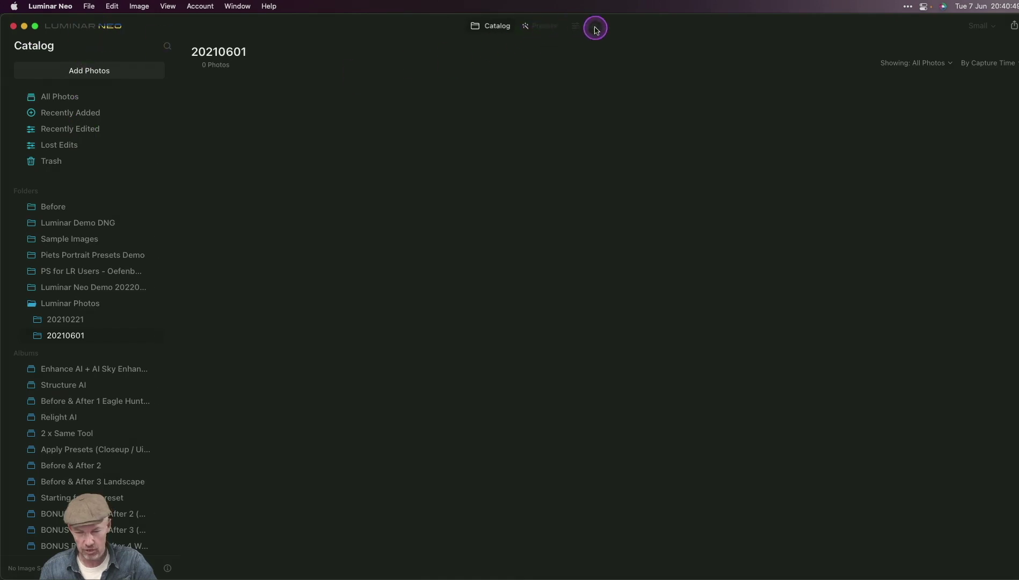
Try to refresh the 20210601 folder by switching from the catalog to the edit view and back.
click(108, 322)
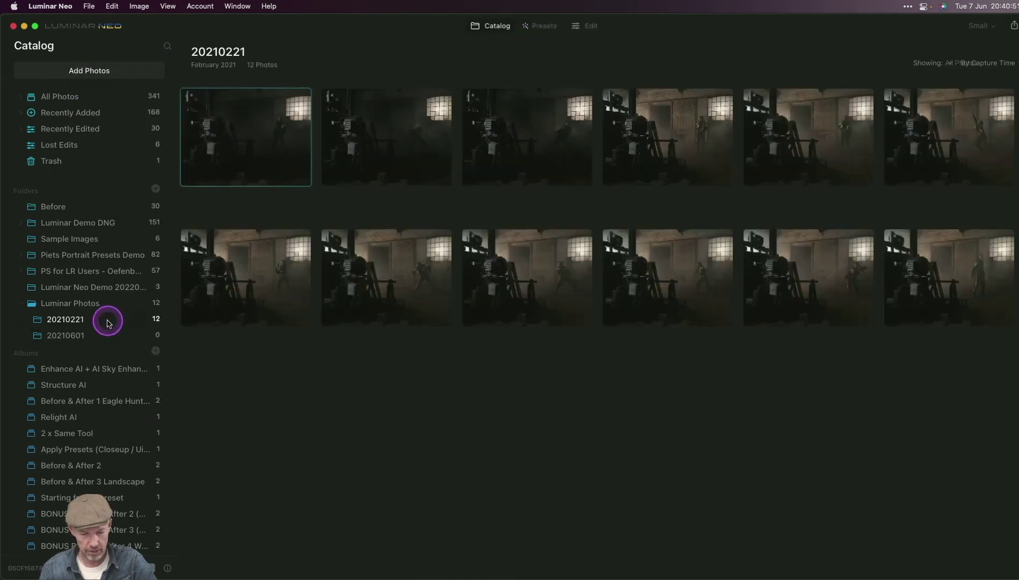
click(596, 27)
click(486, 26)
click(107, 335)
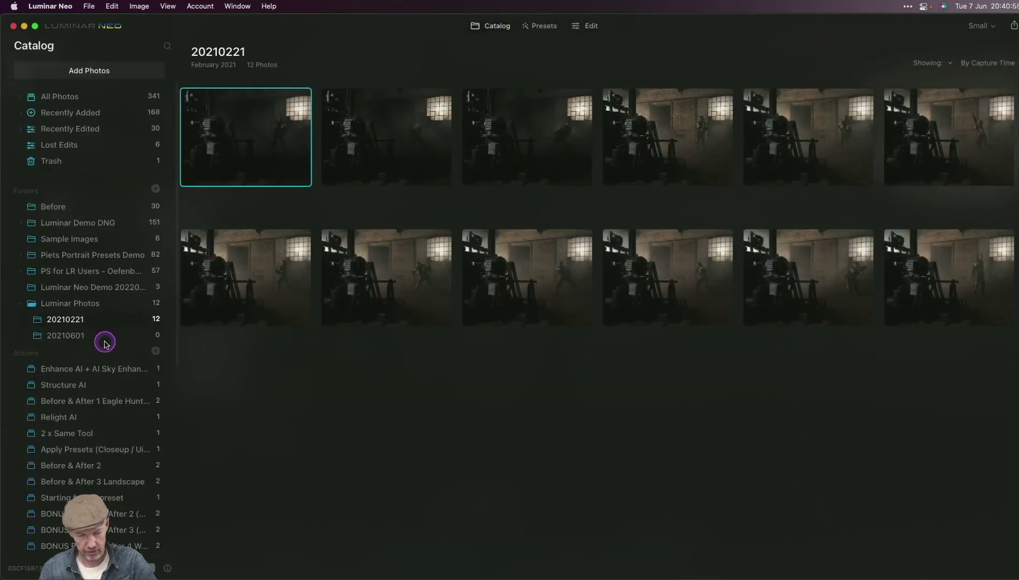
Quit and relaunch Luminar Neo to update the contents of the 20210601 folder.
click(50, 6)
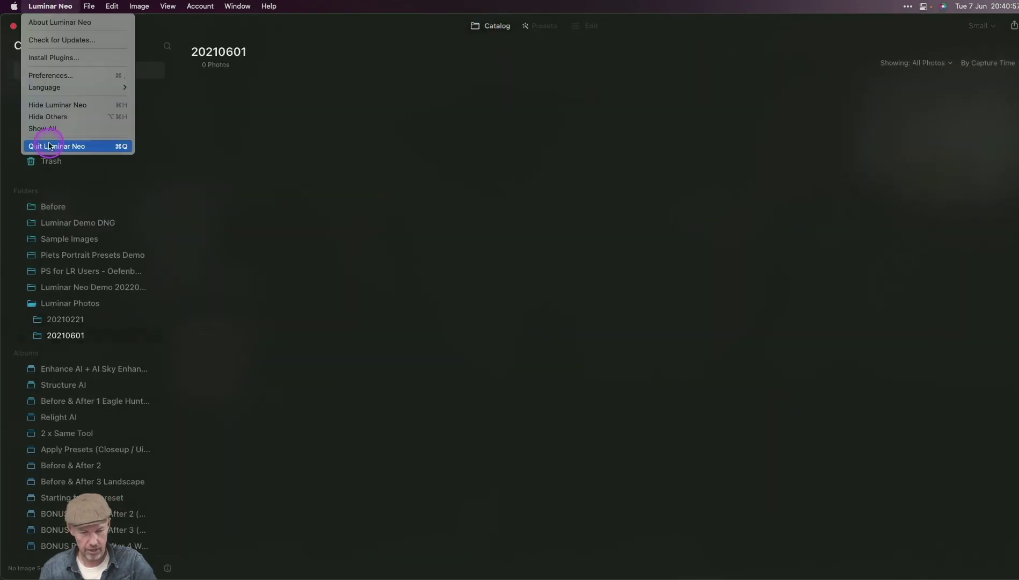
click(49, 146)
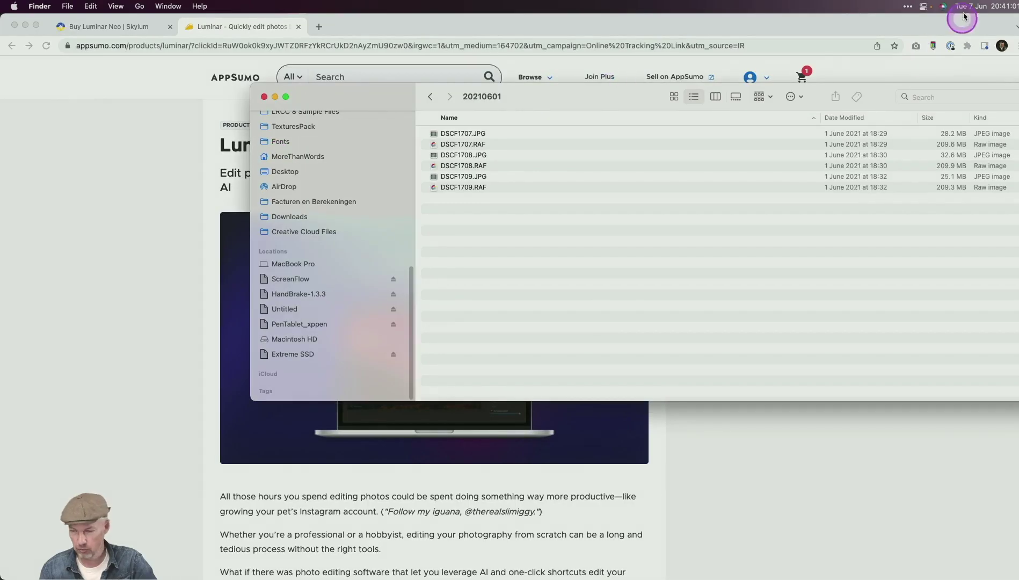
click(386, 289)
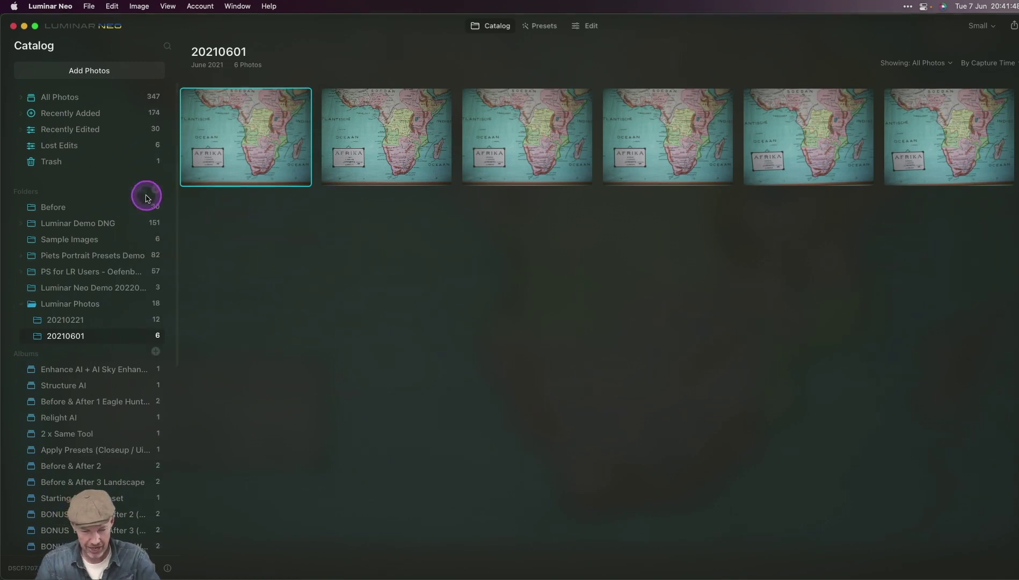
Browse All Photos by capture date down to Thursday 19 May 2022, then return to the collapsed full collection.
click(102, 98)
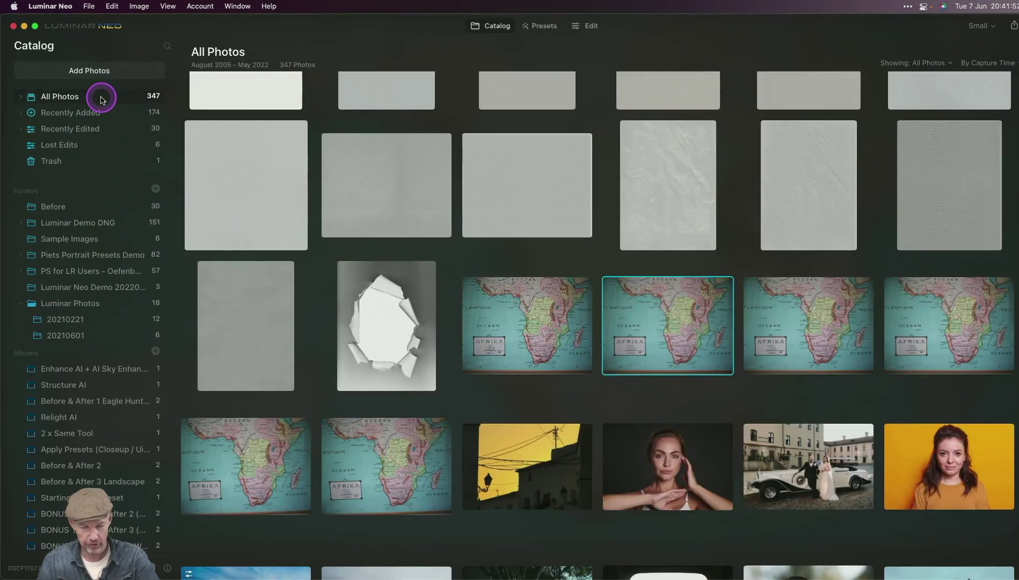
click(21, 96)
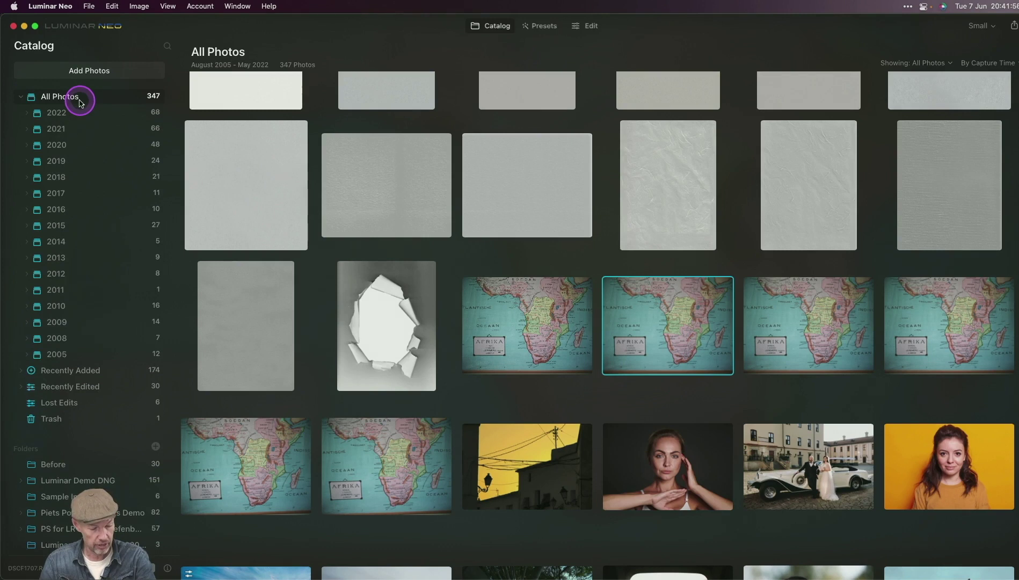
click(21, 97)
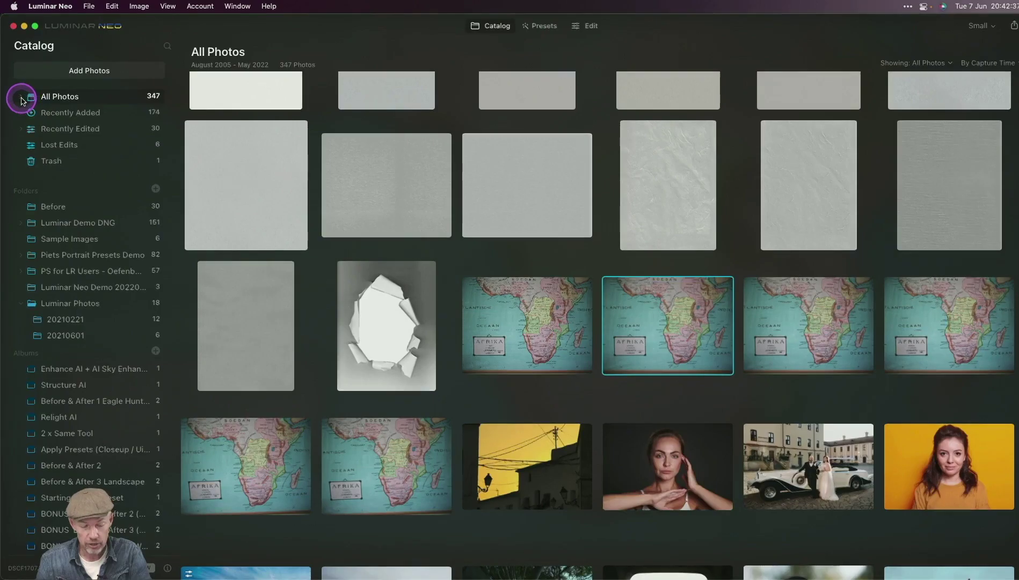
click(22, 98)
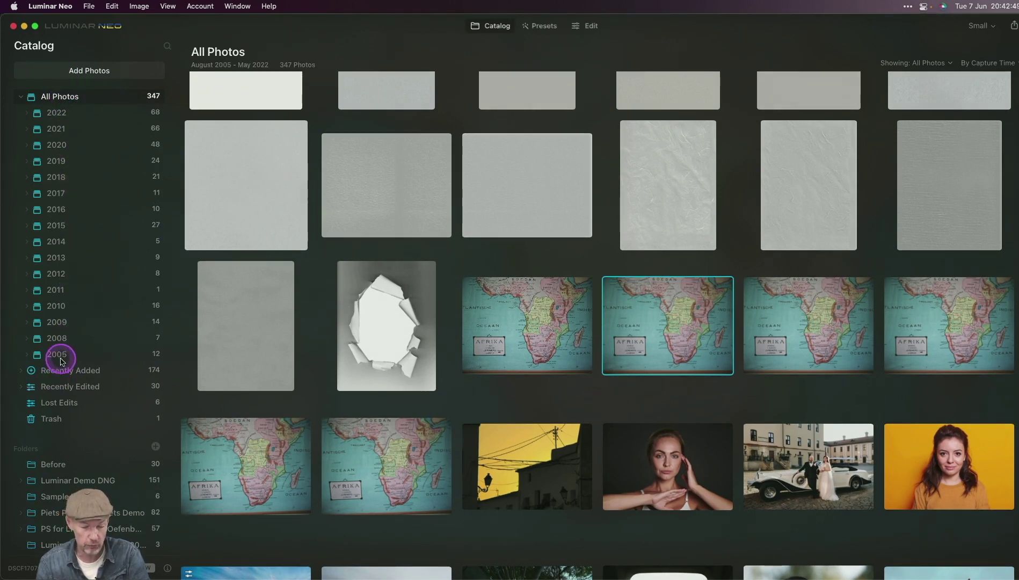
click(28, 113)
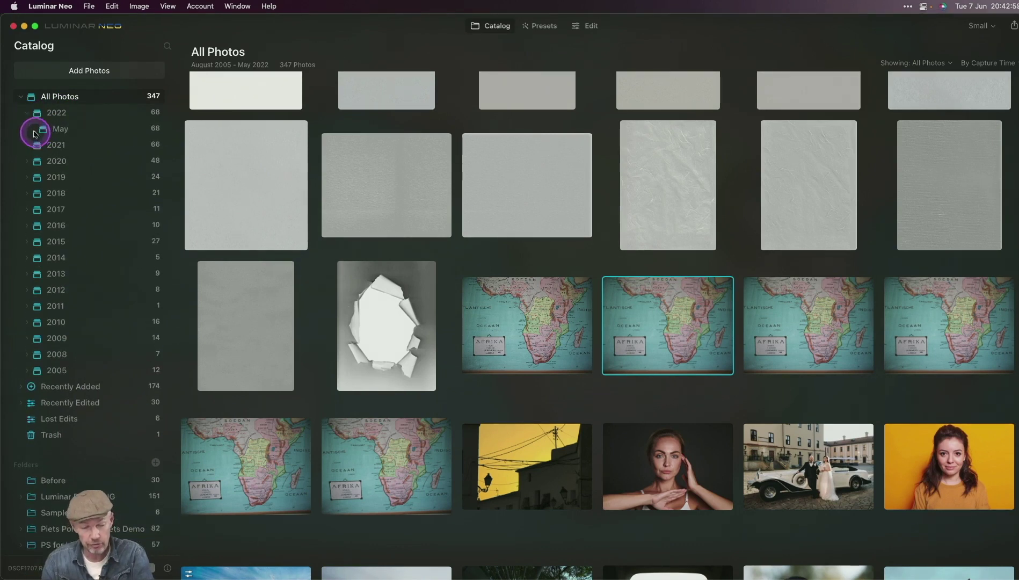
click(34, 132)
click(51, 145)
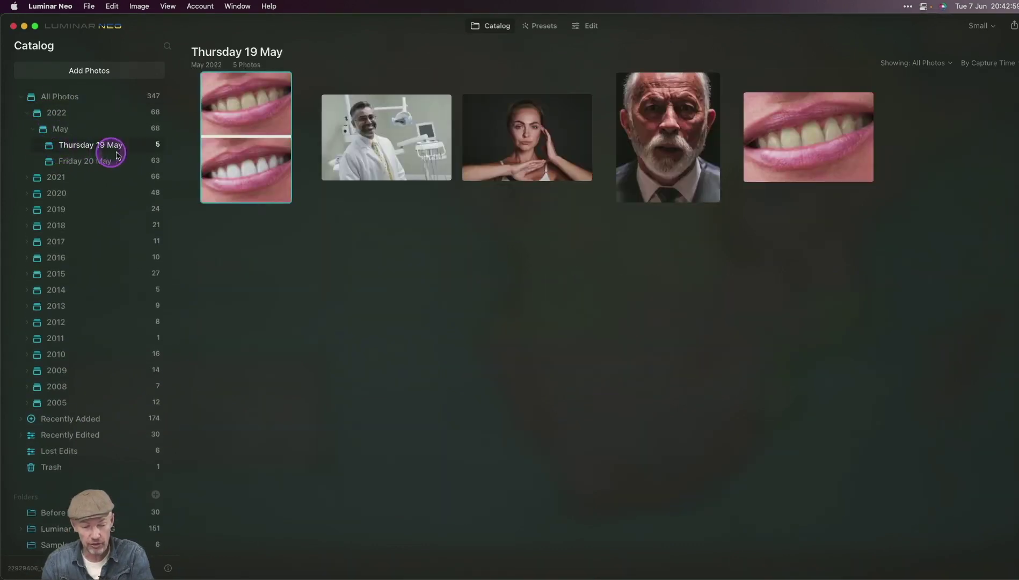
click(29, 97)
click(21, 96)
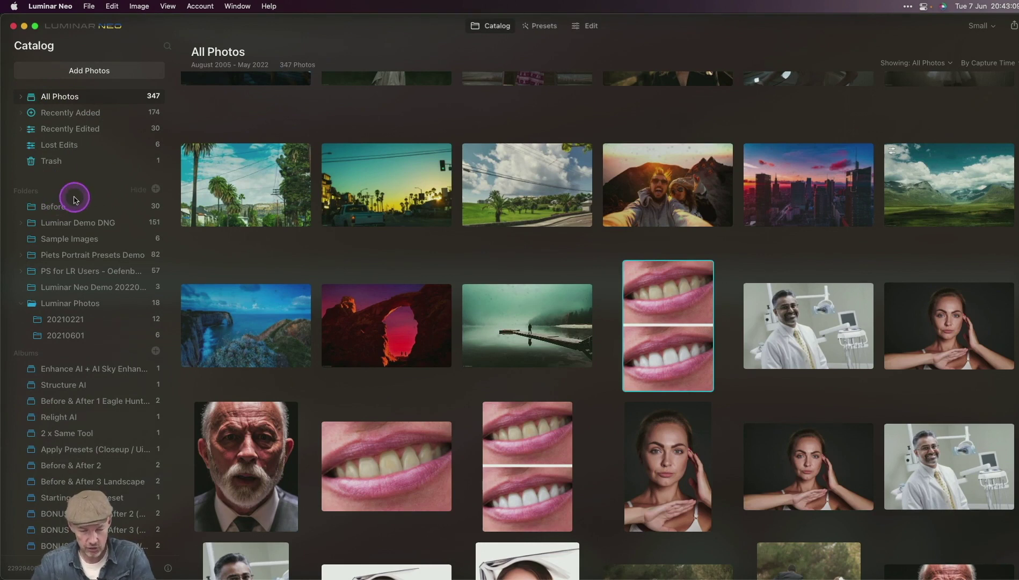
Mark the palm-tree street and sunset street photos as favorites, and reject the neighbouring cloudy roadside photo.
click(251, 191)
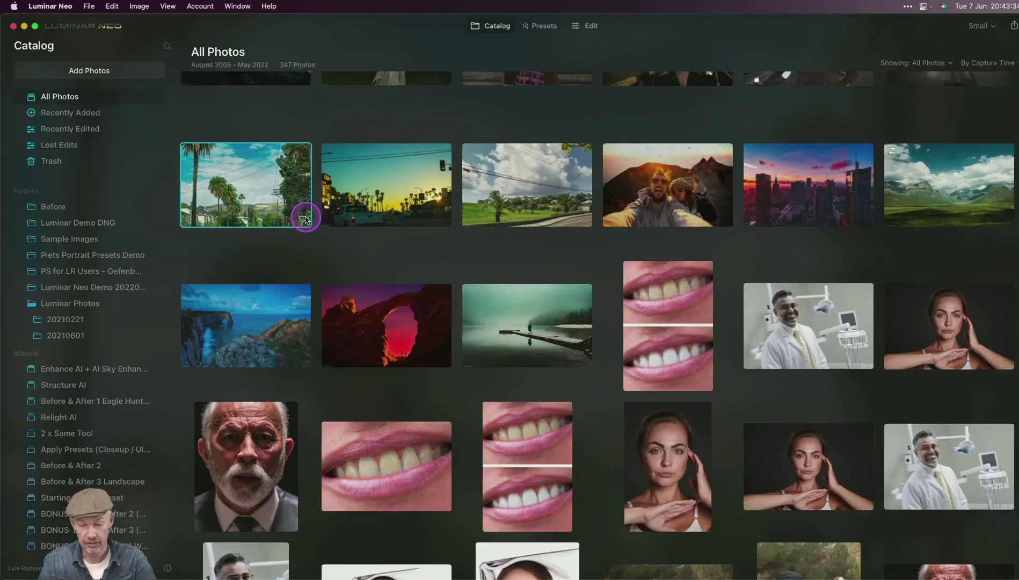
click(302, 219)
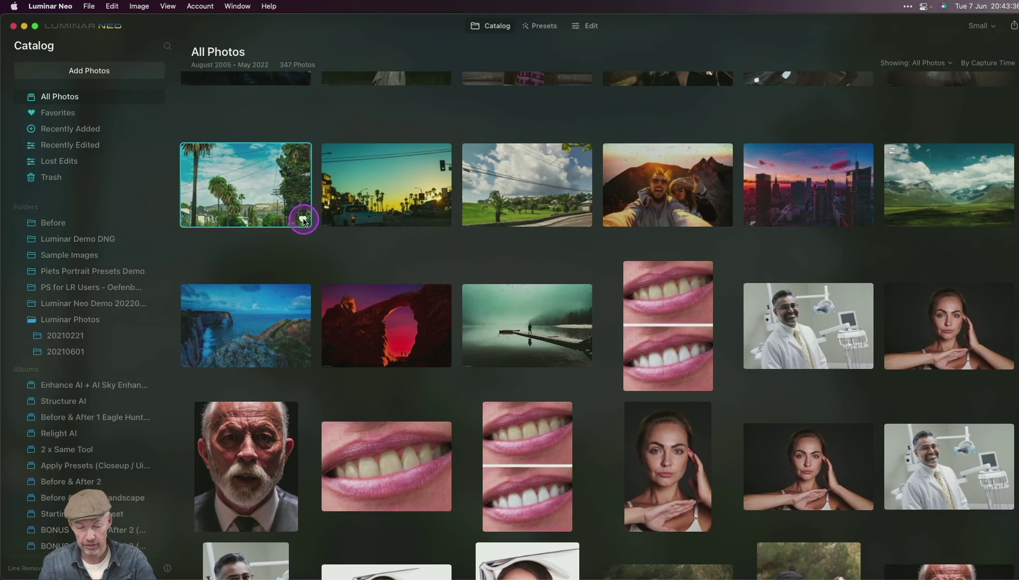
click(389, 213)
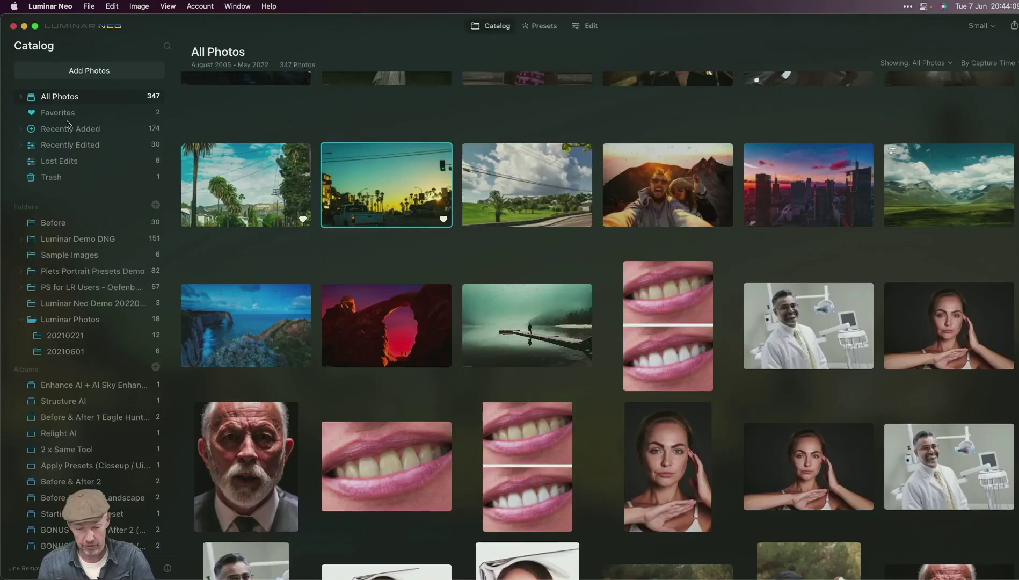
click(522, 203)
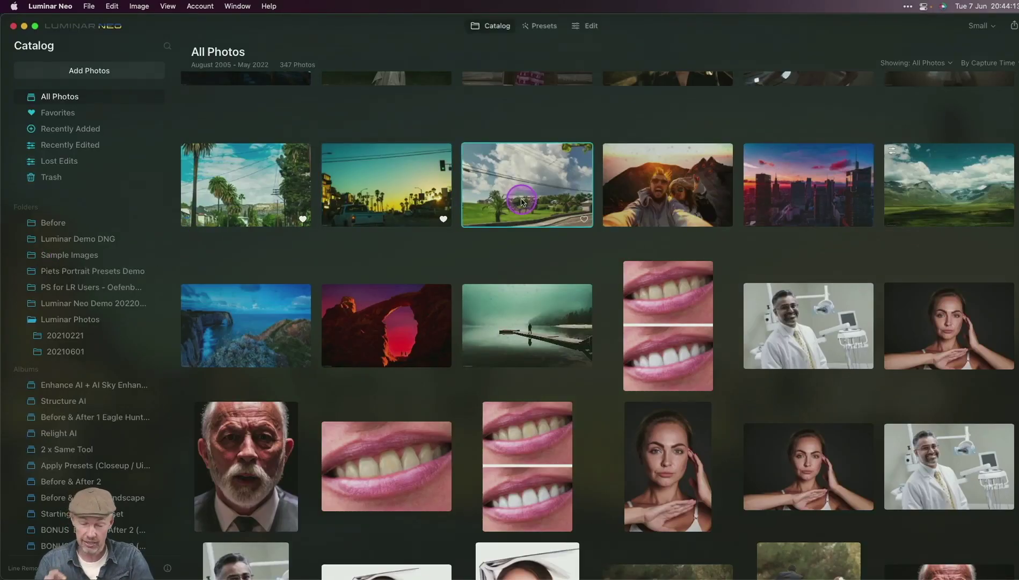
key(x)
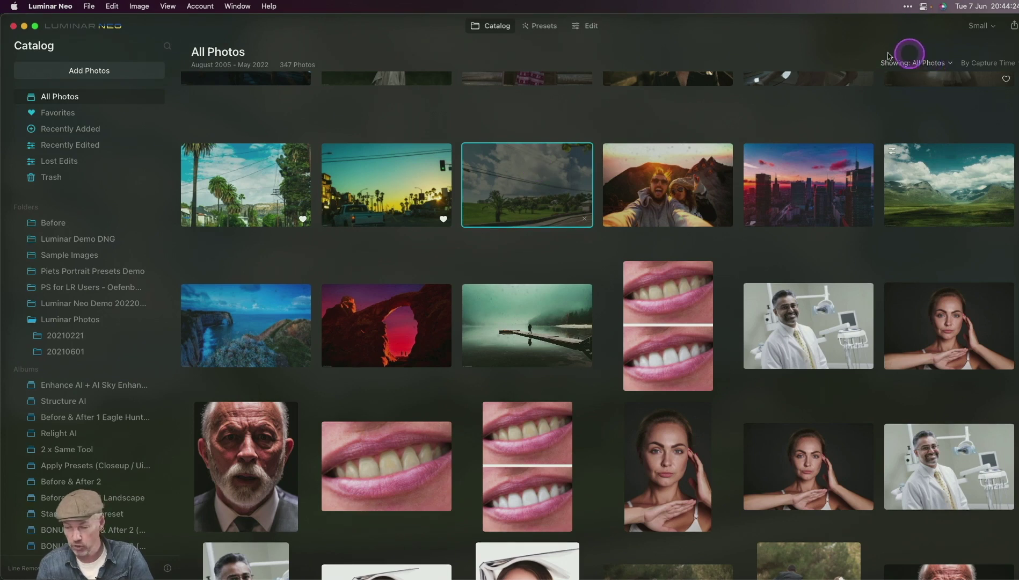
Filter All Photos to show only rejected photos and select all of them.
click(935, 69)
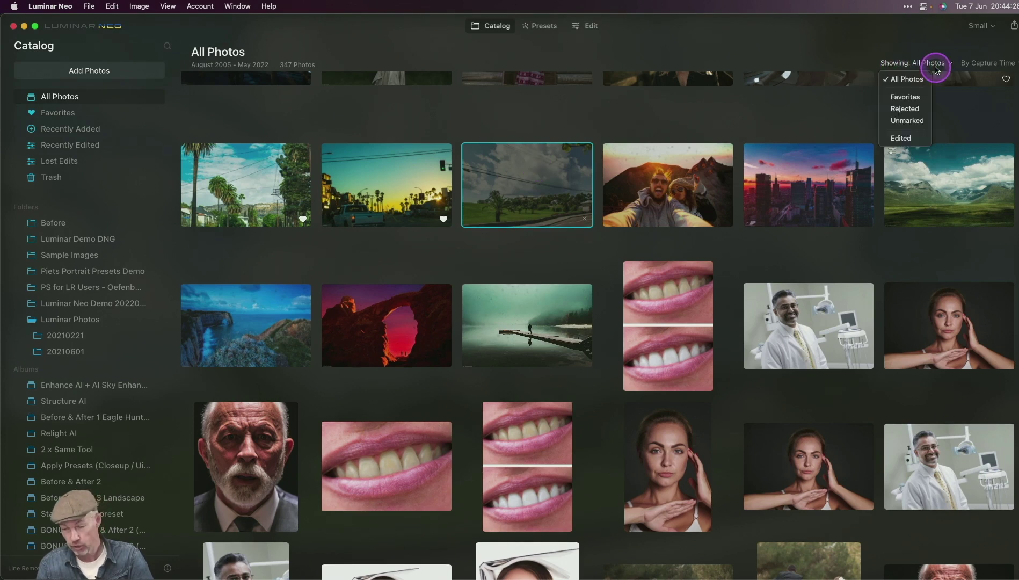
click(913, 110)
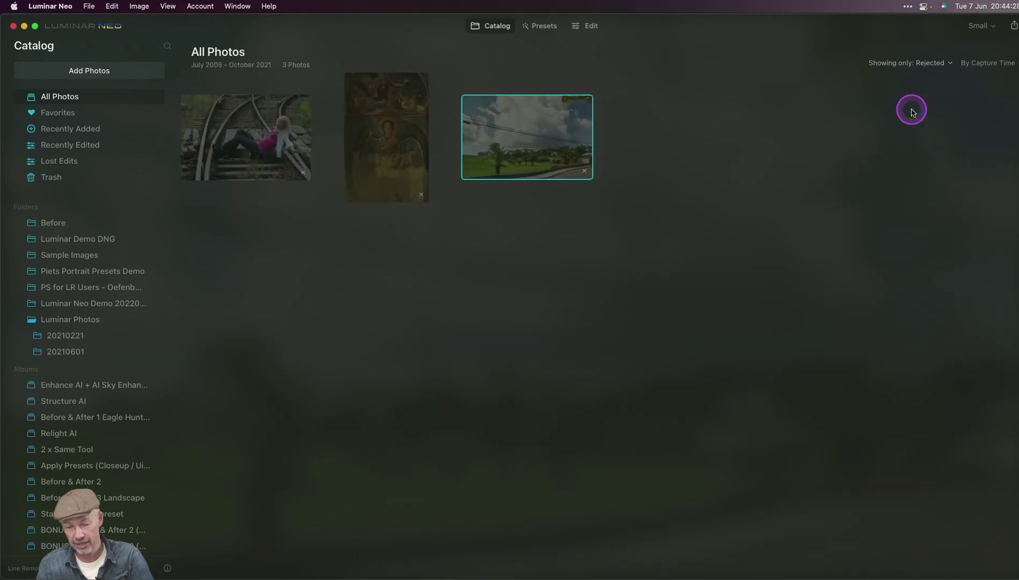
click(248, 166)
shift+click(492, 157)
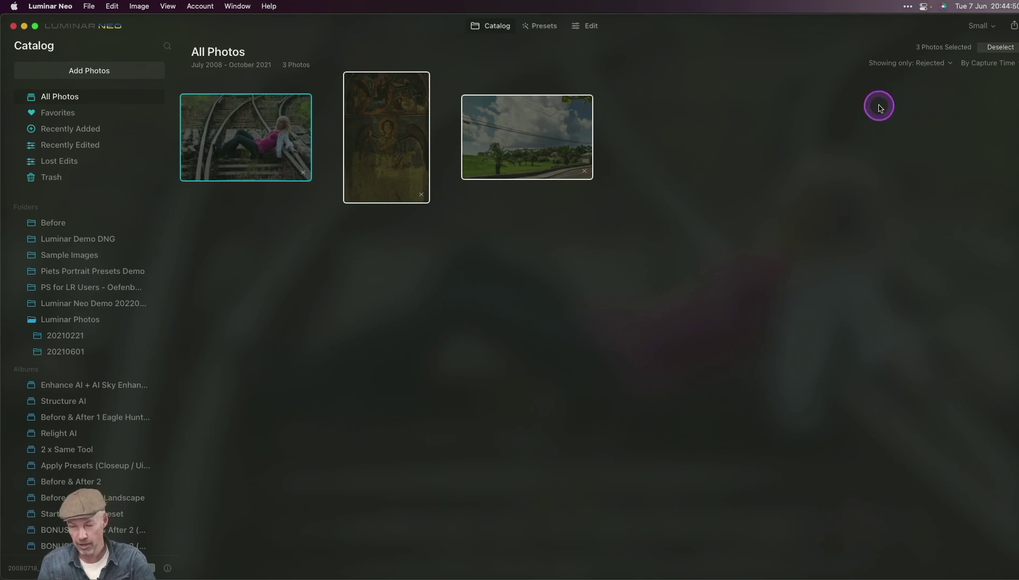
Review the available photo filters and the sort-order options for the catalog.
click(922, 64)
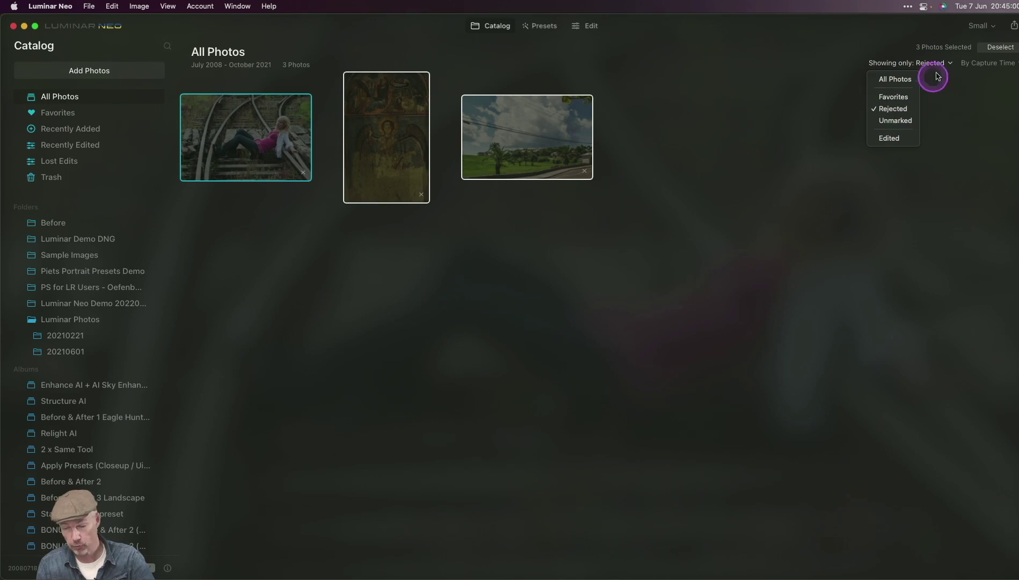
click(994, 66)
click(994, 64)
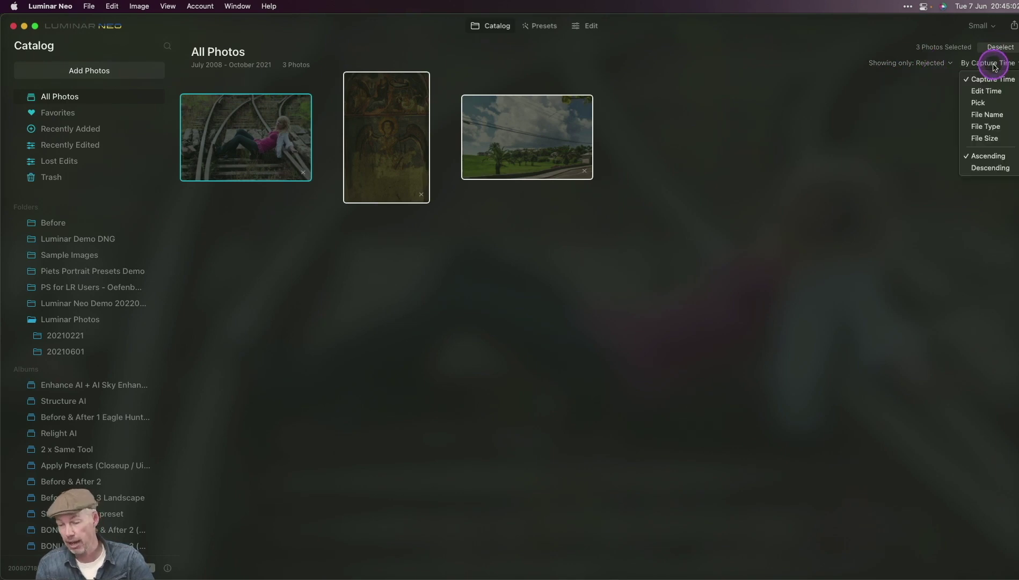
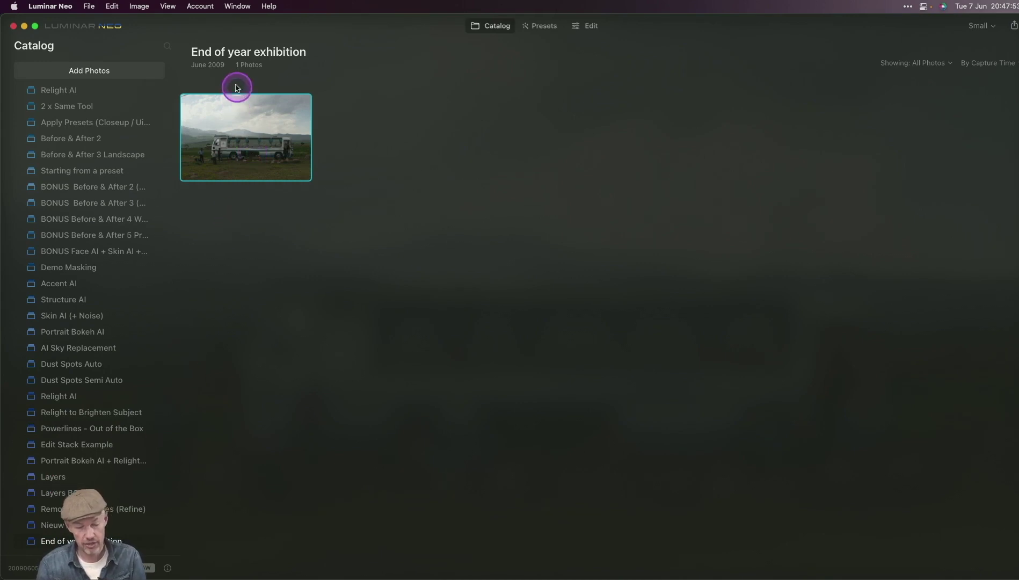
scroll(58, 170, up, 10)
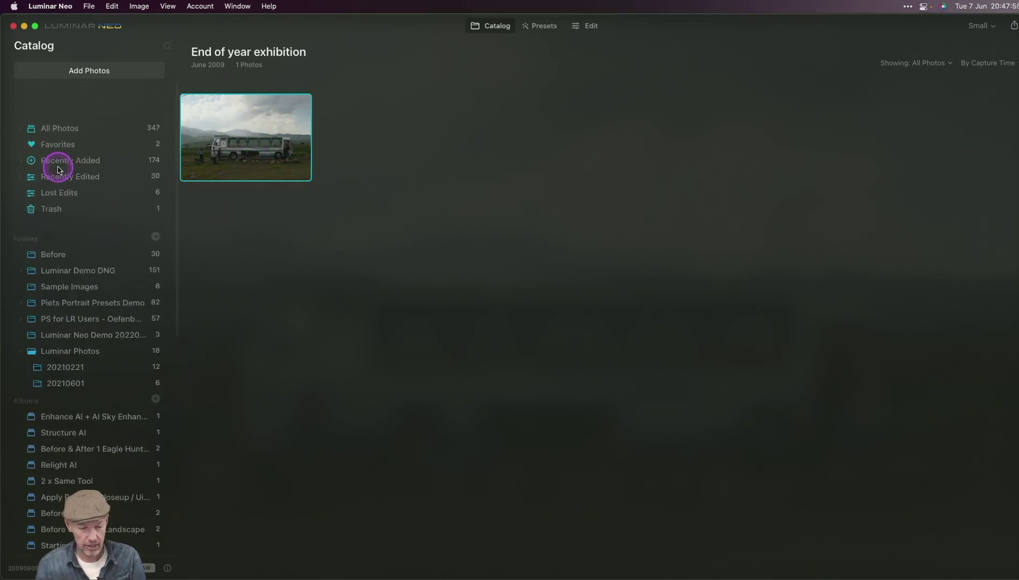
From All Photos, add the edited eagle-hunter photo with the cloudy blue sky to the End of year exhibition album.
click(78, 95)
scroll(106, 343, down, 3)
scroll(106, 343, down, 5)
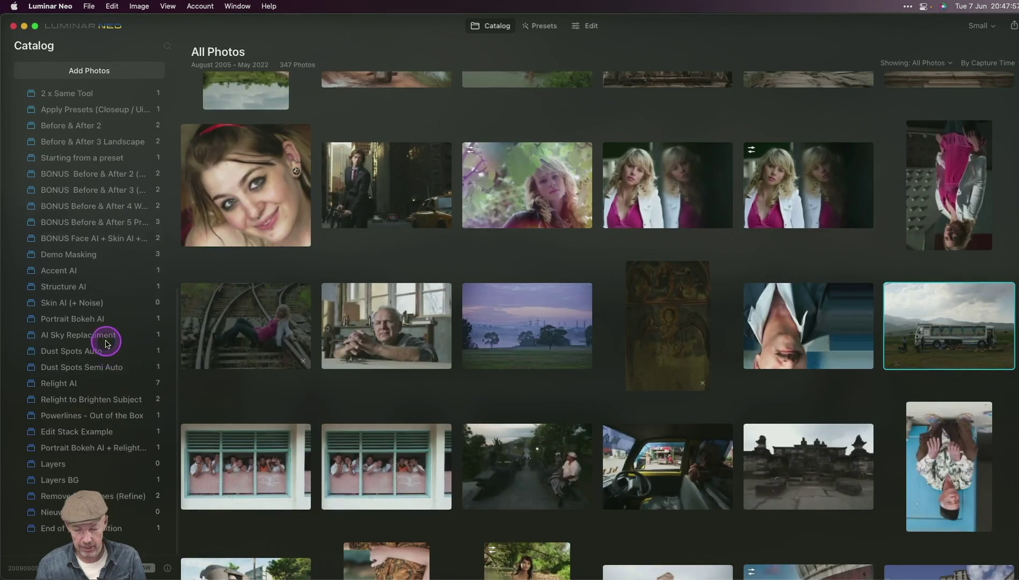
scroll(494, 481, down, 10)
scroll(496, 483, down, 15)
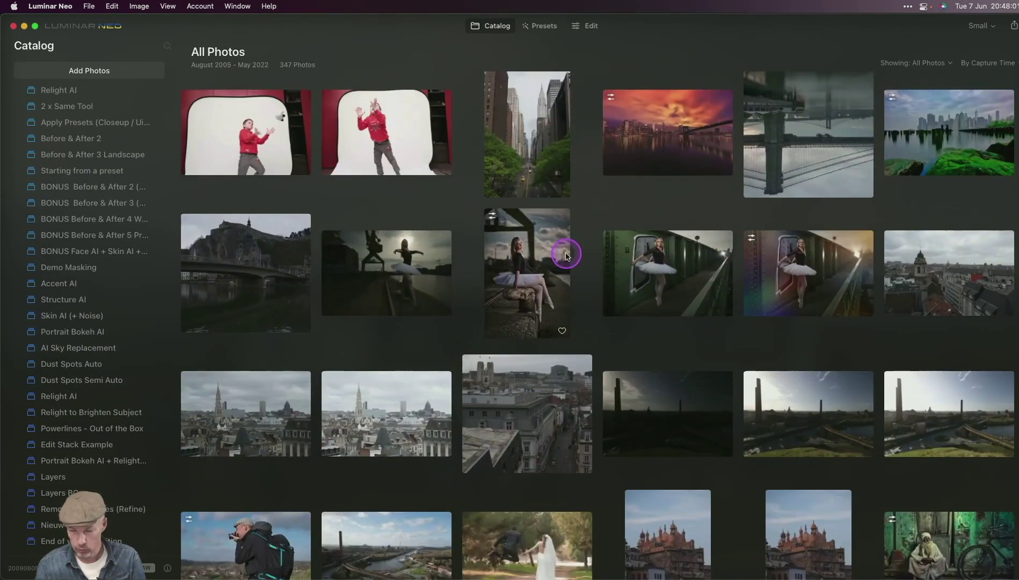
scroll(565, 255, down, 10)
scroll(565, 255, down, 5)
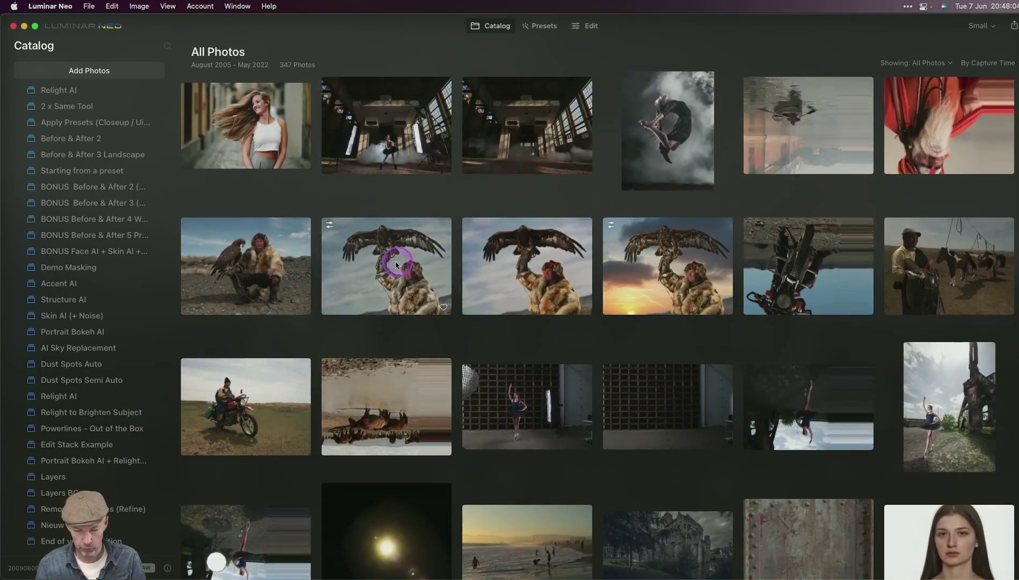
drag(394, 260, 115, 541)
Add the photo of the orange-robed man on the red temple steps to the End of year exhibition album and open that album.
click(562, 337)
scroll(654, 370, down, 15)
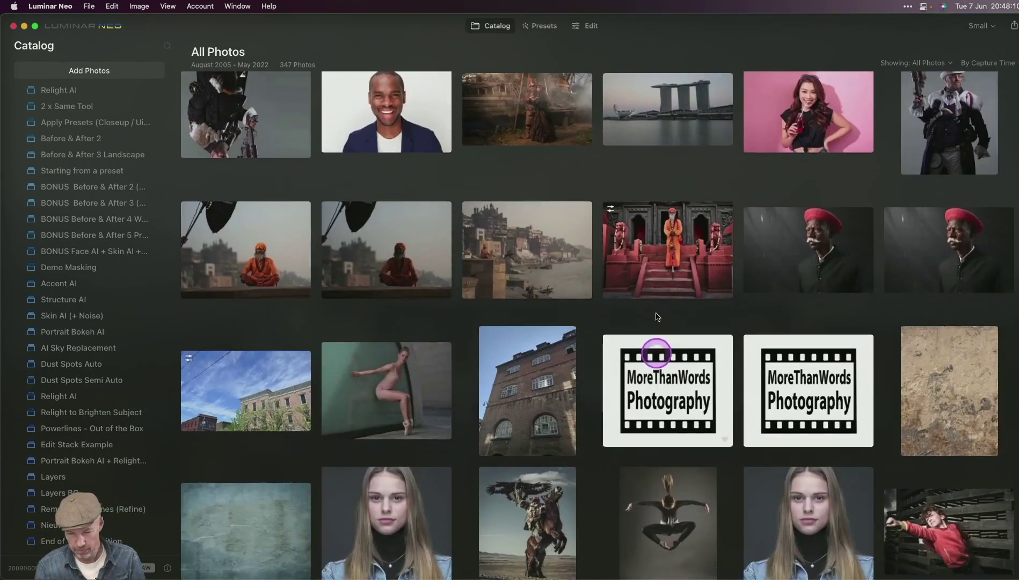
click(669, 241)
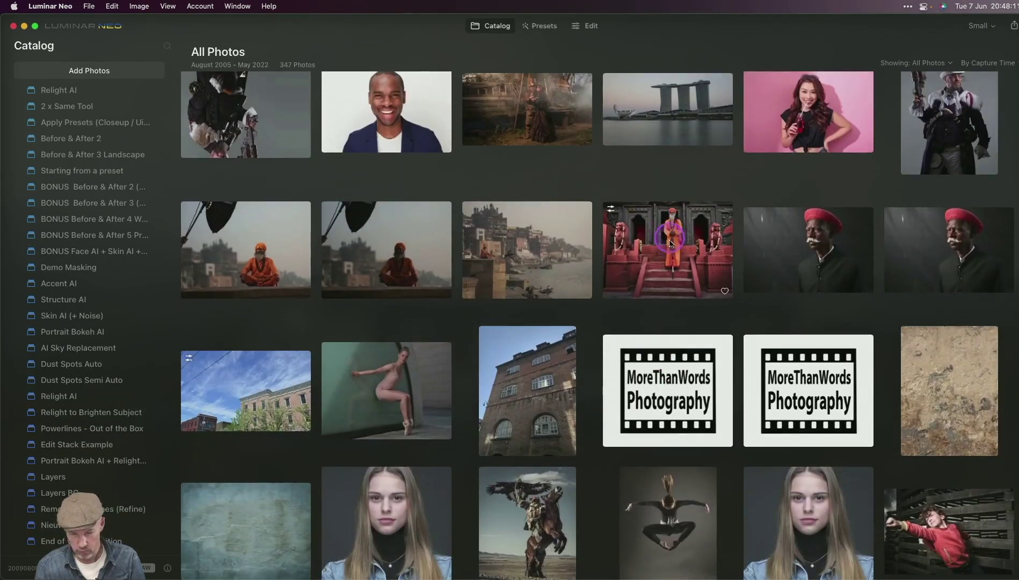
drag(670, 243, 145, 538)
click(145, 540)
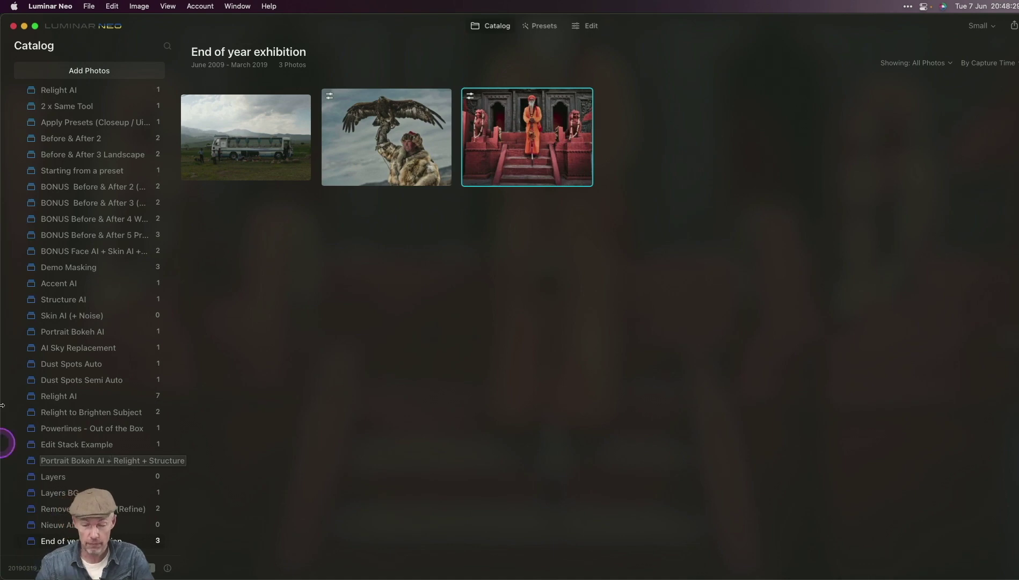
Open the bus photo for editing, remove its powerlines with the Erase tool, and return to the catalog.
double_click(266, 143)
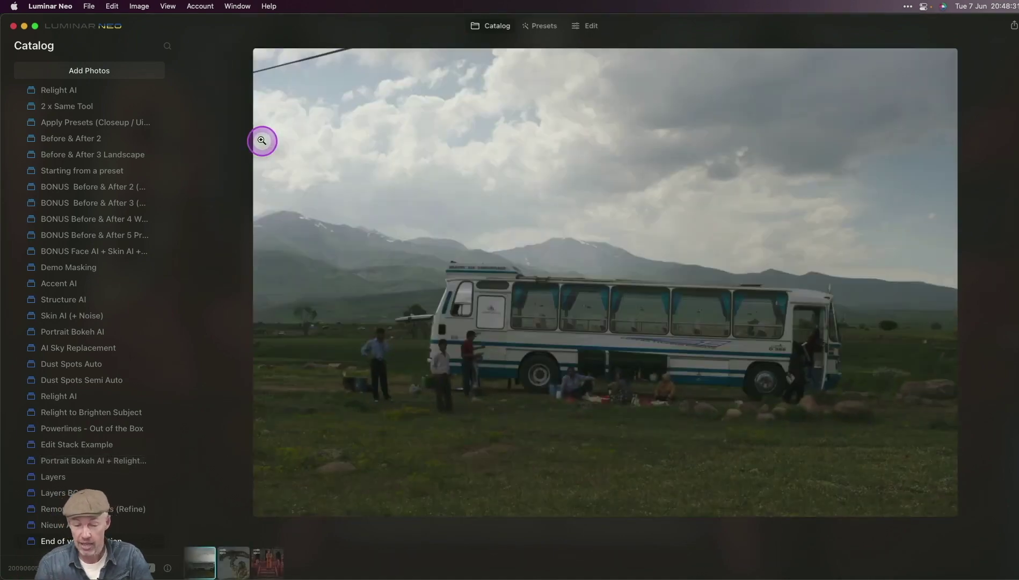
click(591, 27)
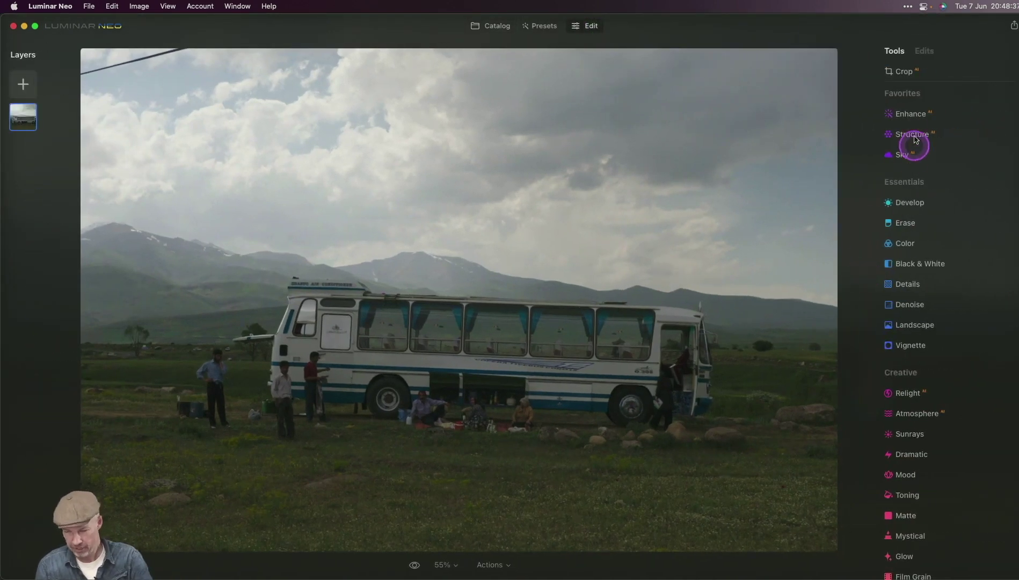
click(904, 223)
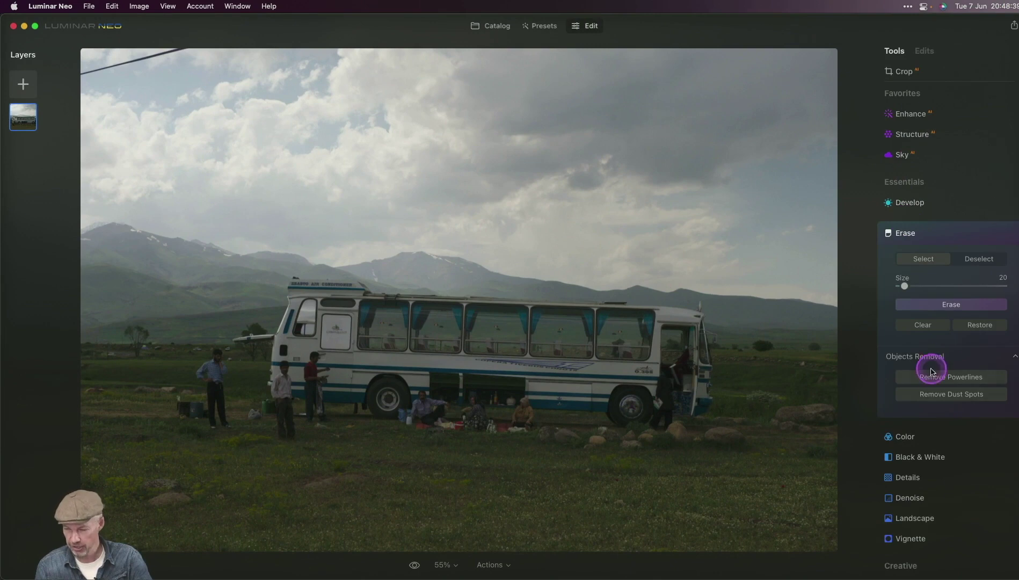
click(924, 385)
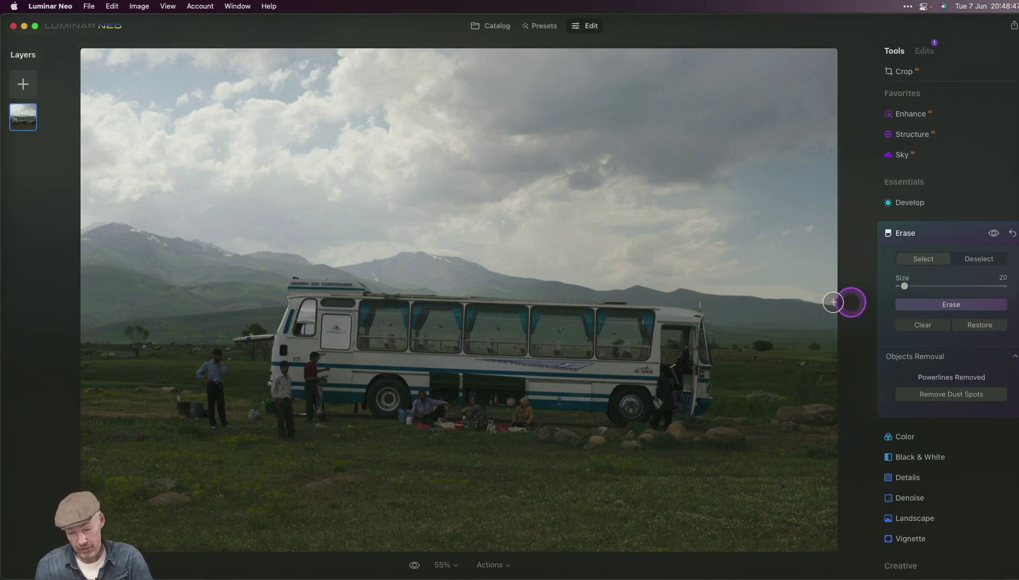
click(497, 26)
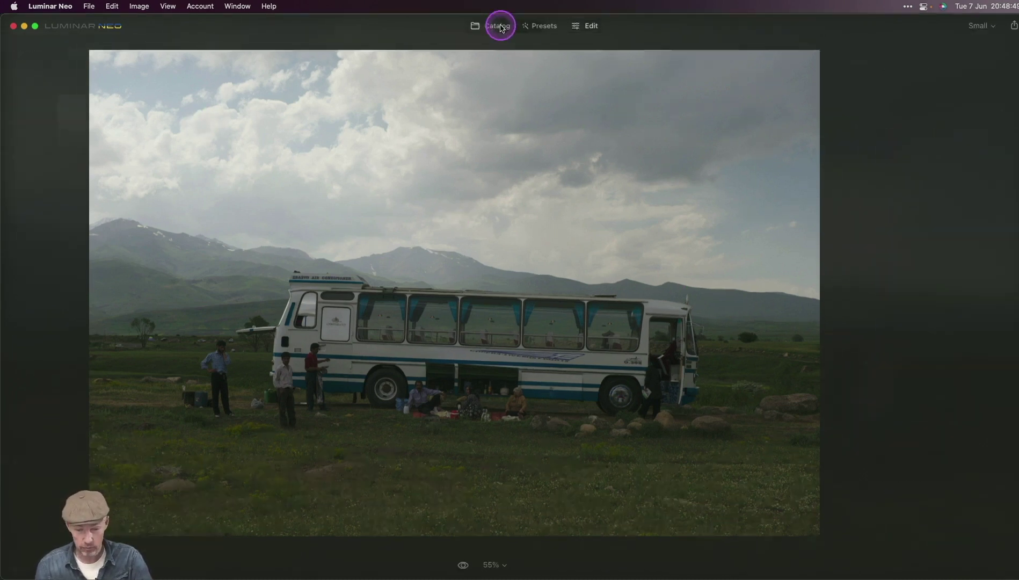
Reveal the bus photo's original file in Finder, inspect its folder path, and return to Luminar Neo.
scroll(74, 170, up, 15)
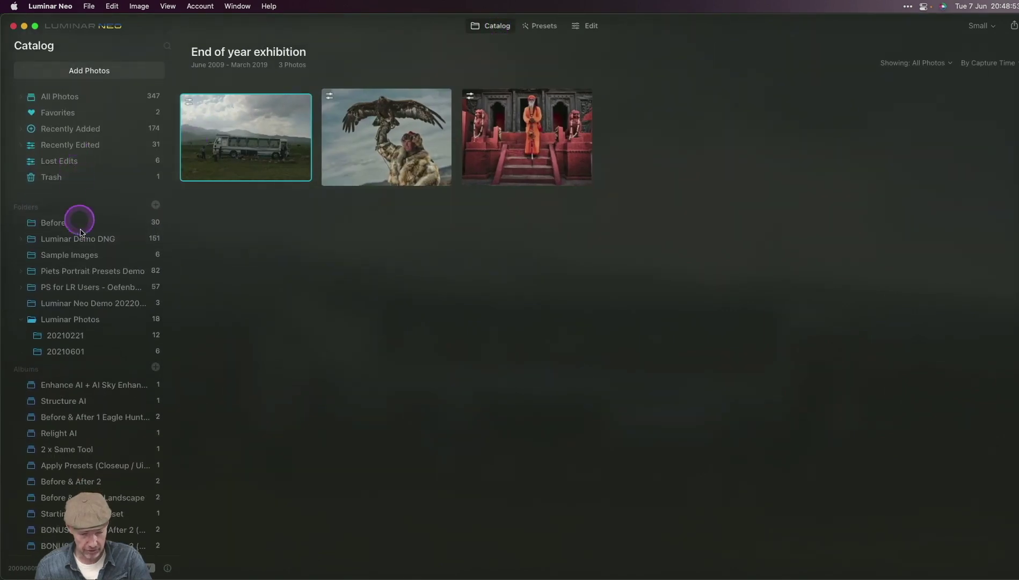
right_click(240, 144)
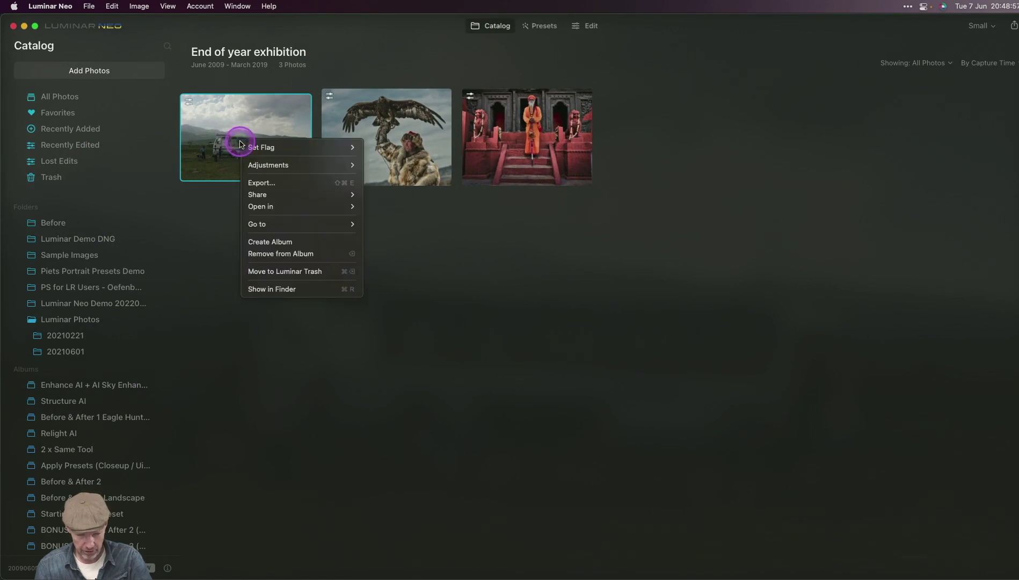
click(270, 293)
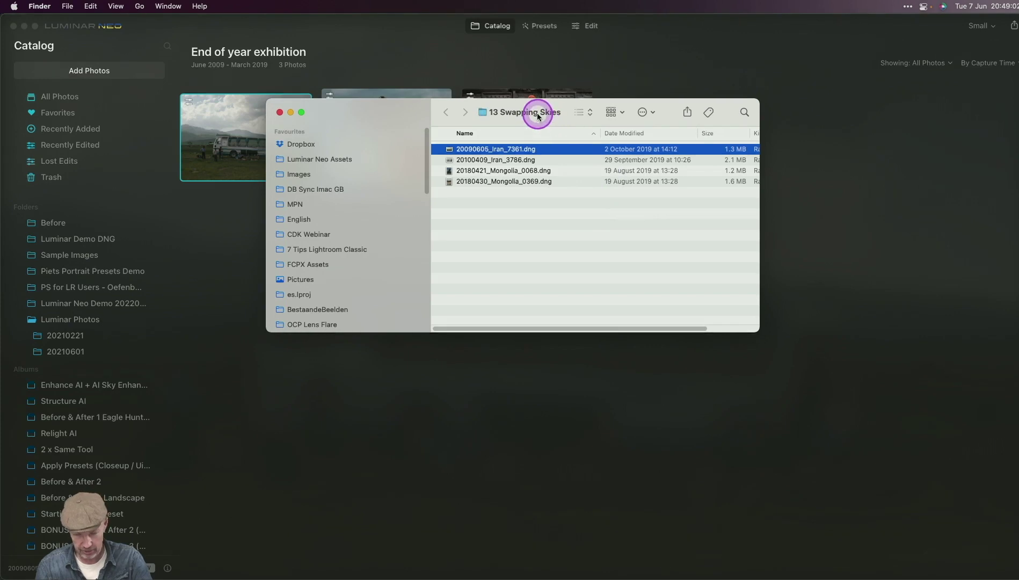
right_click(538, 115)
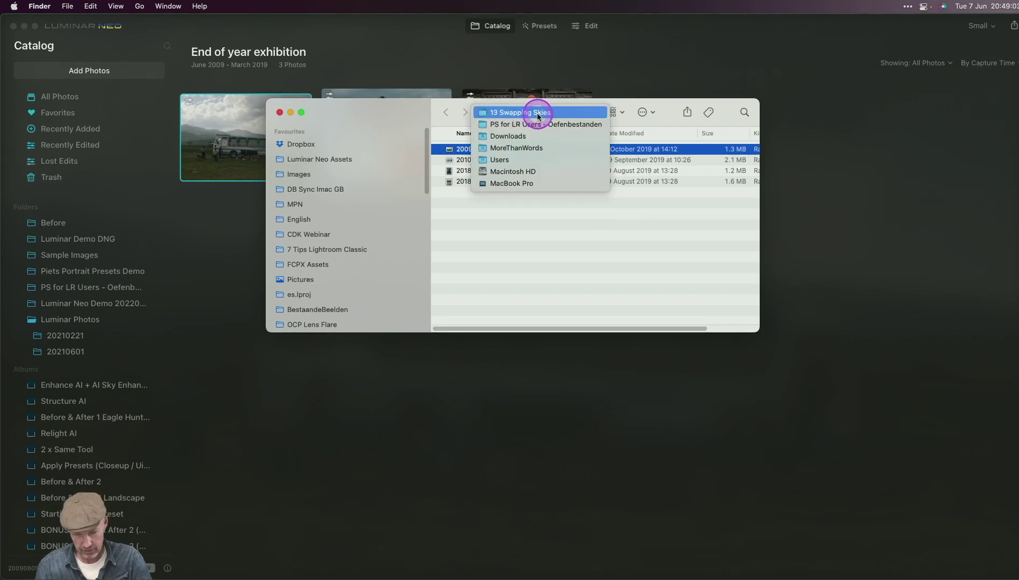
click(171, 87)
Open the bus photo from the PS for LR Users - Oefenbestanden folder and collapse the Folders list.
click(91, 287)
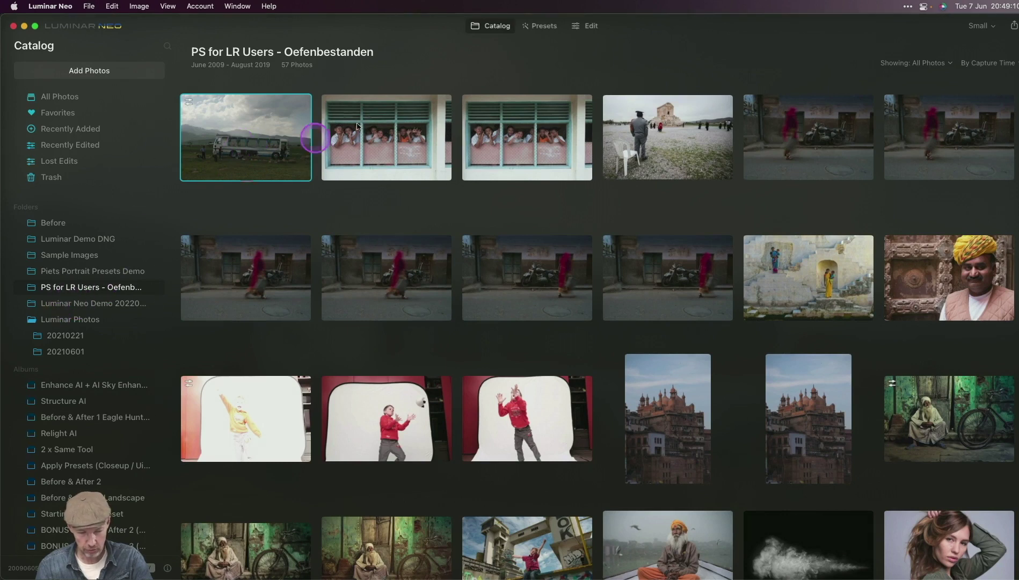
double_click(268, 132)
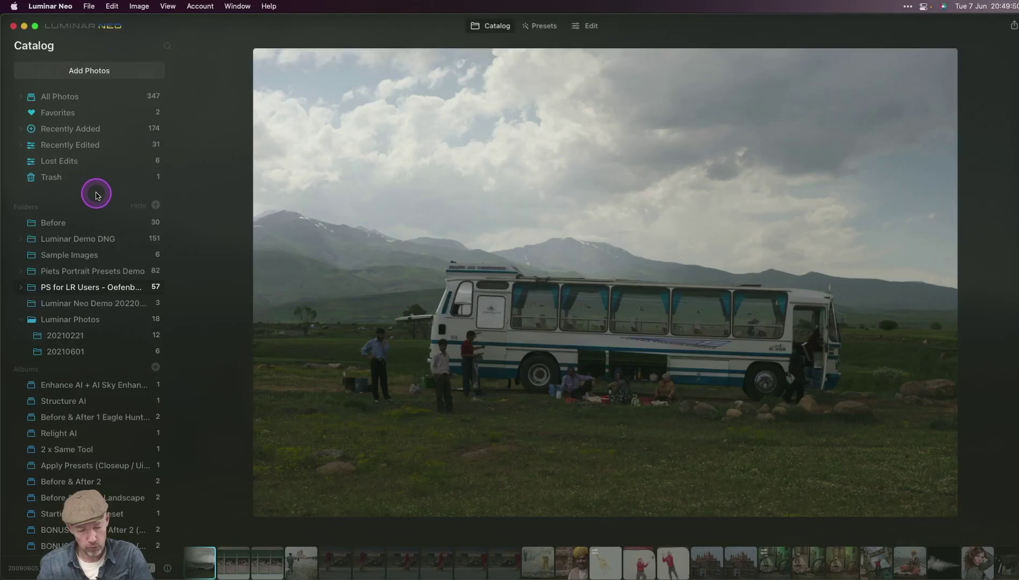
click(96, 199)
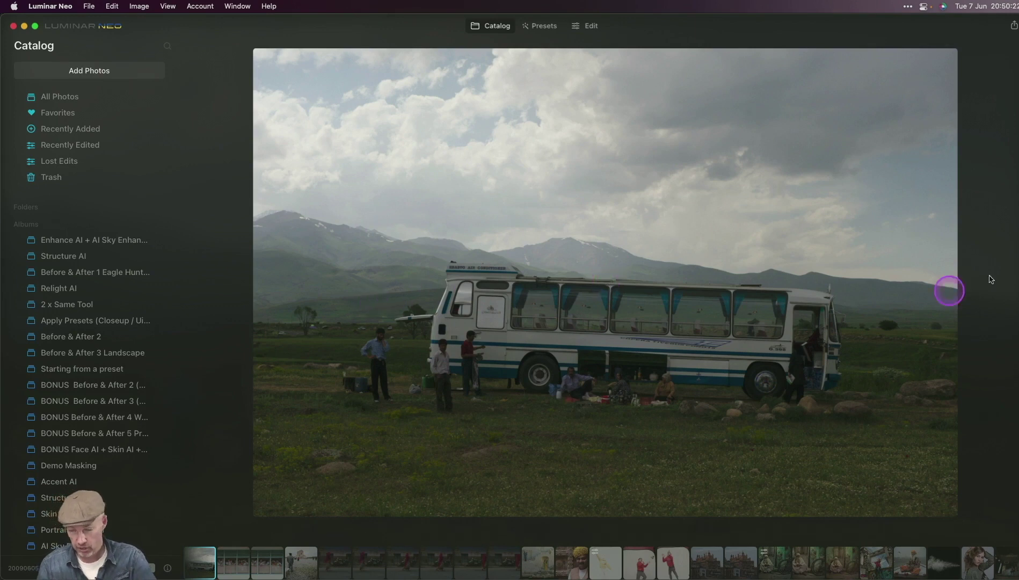
Edit the bus photo with Enhance AI, setting Accent to 88 and Sky Enhancer to 35.
click(587, 26)
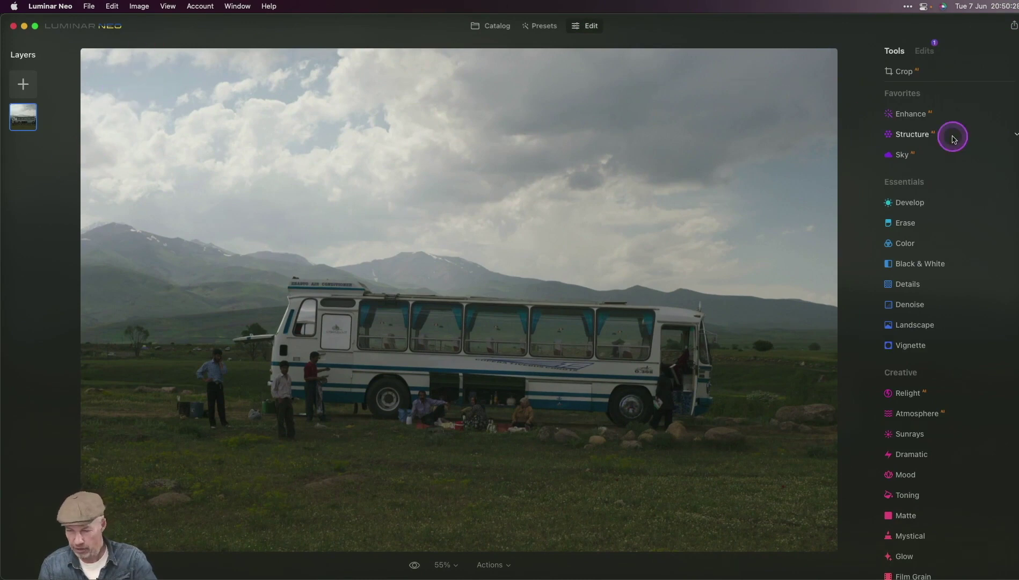
click(917, 114)
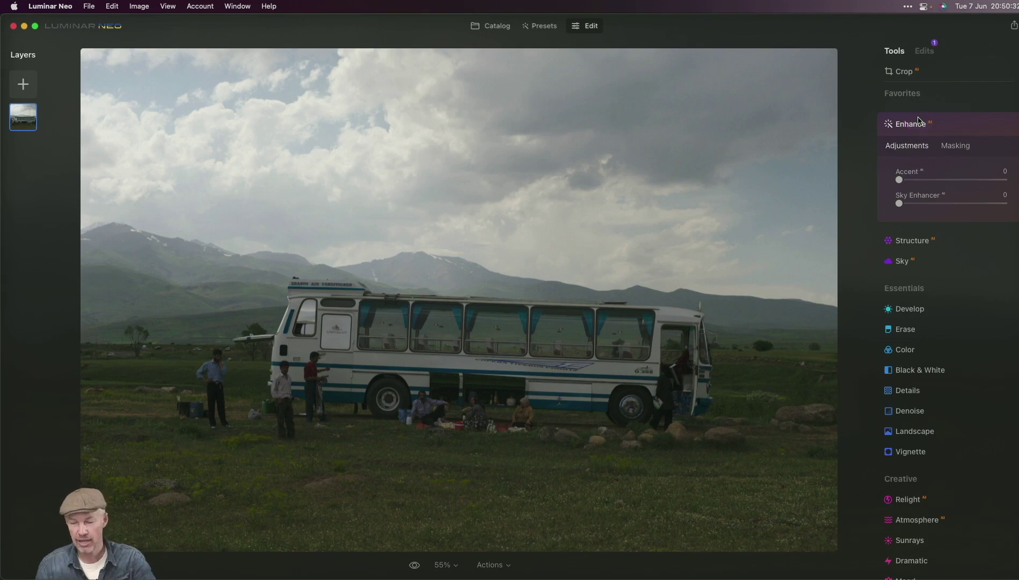
drag(898, 180, 1001, 181)
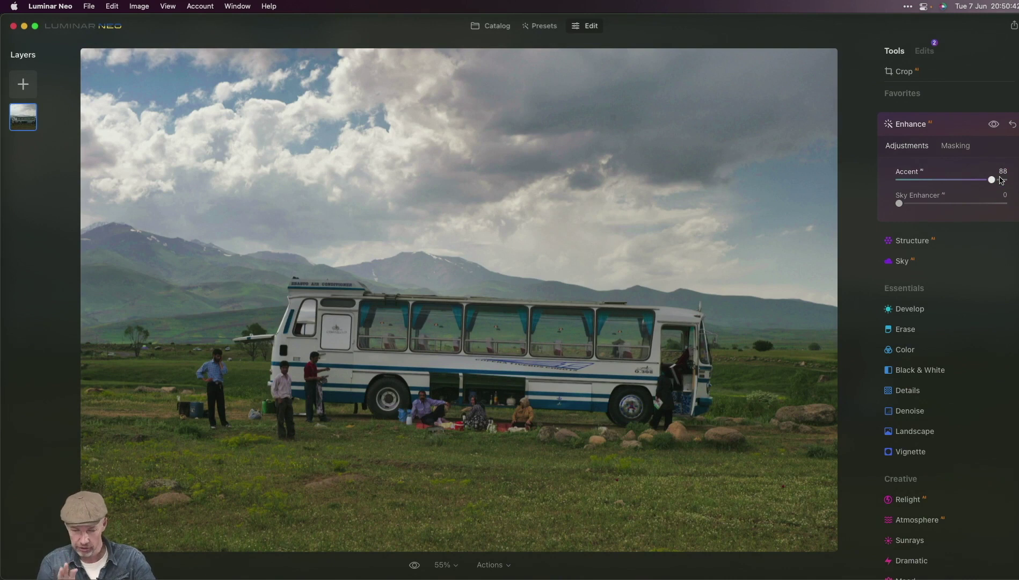
drag(899, 203, 940, 199)
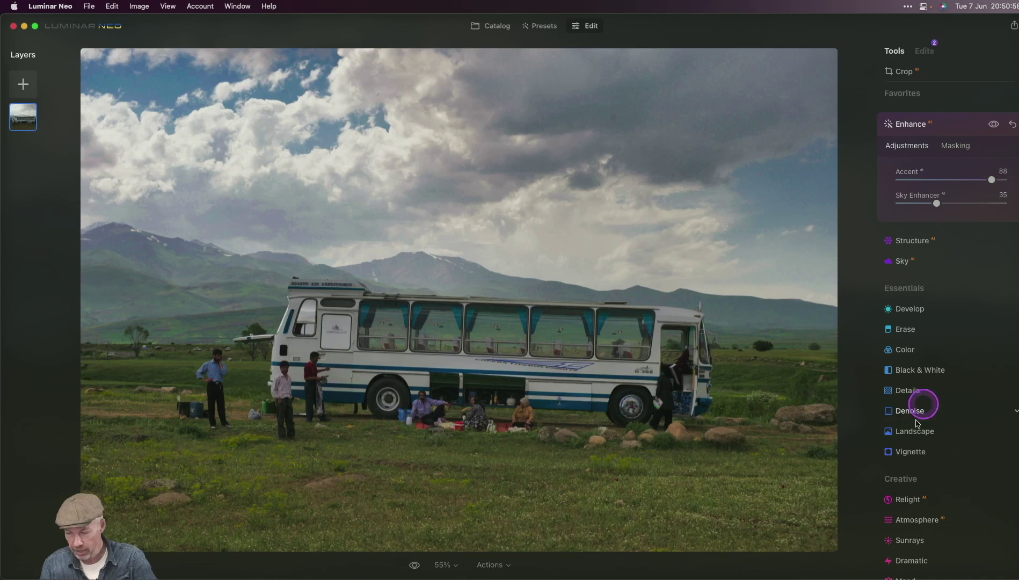
In the Color tool, set the overall Saturation to -15 and the HSL saturation of Blue to -18.
click(930, 343)
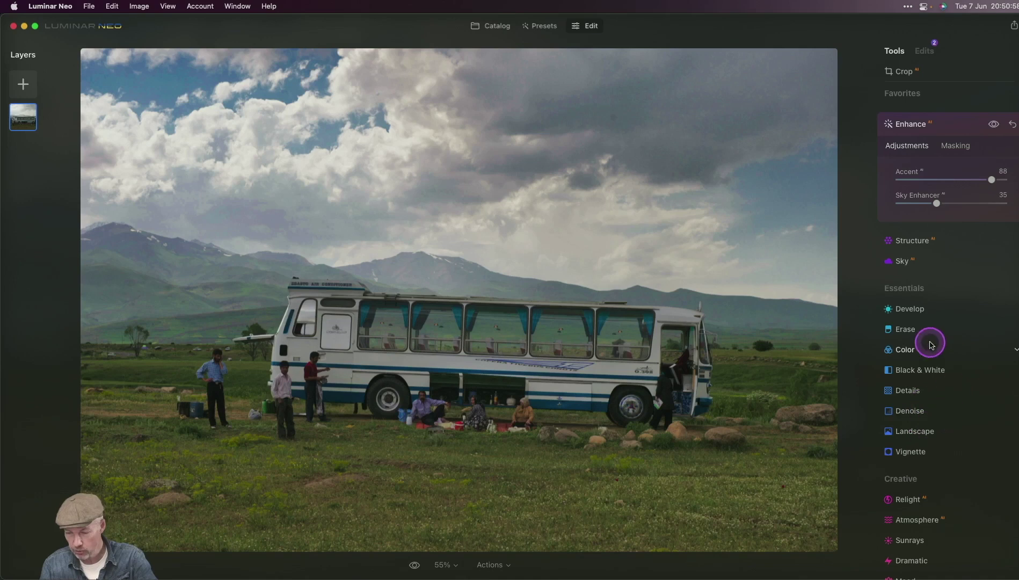
click(908, 350)
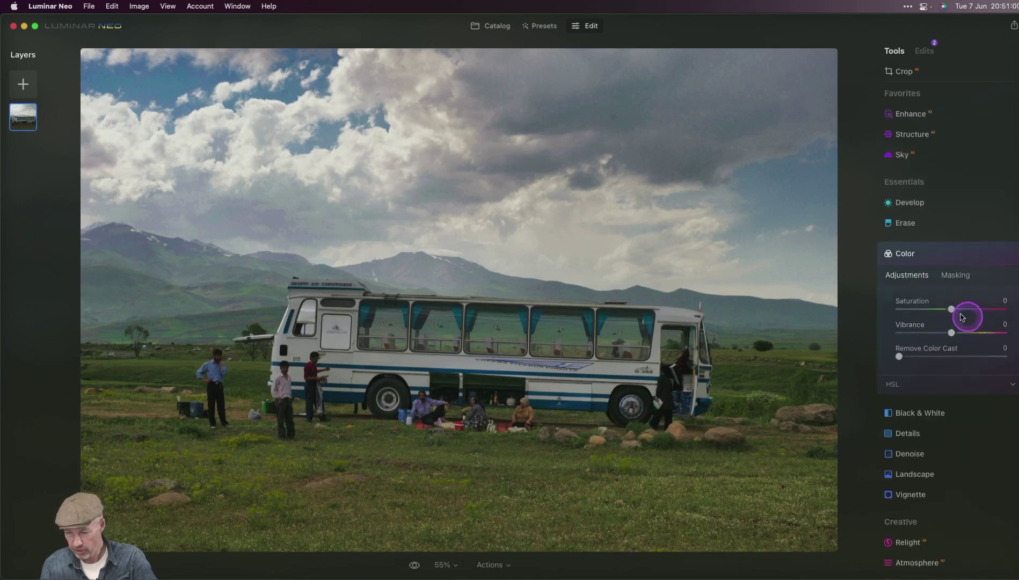
drag(951, 308, 951, 309)
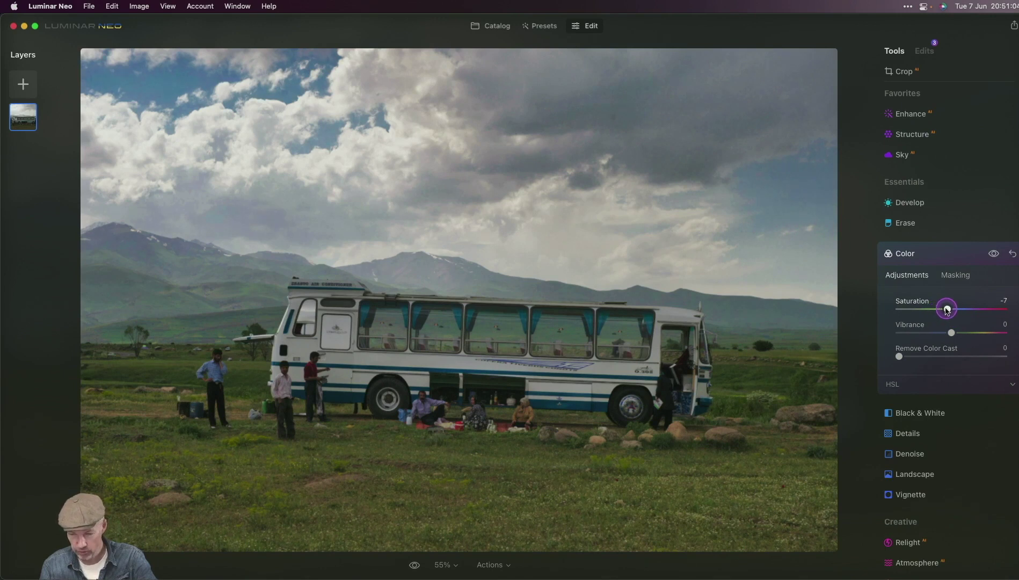
click(889, 384)
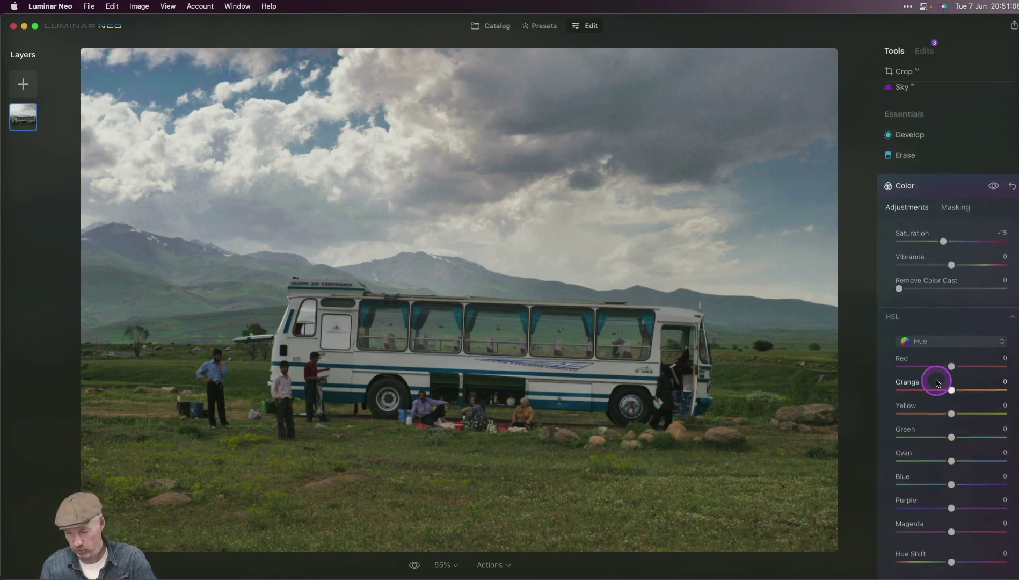
click(945, 303)
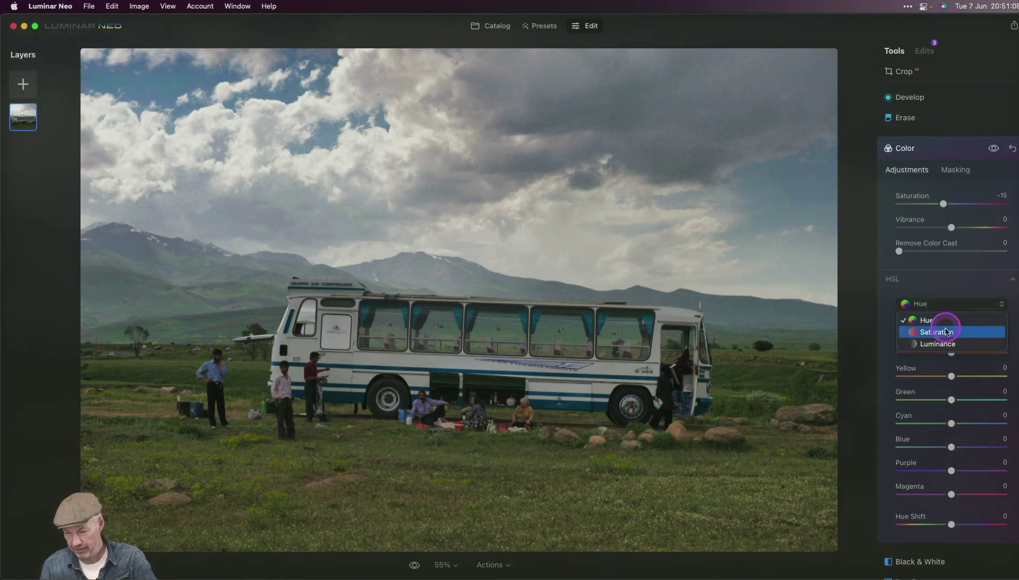
click(945, 331)
drag(951, 446, 942, 451)
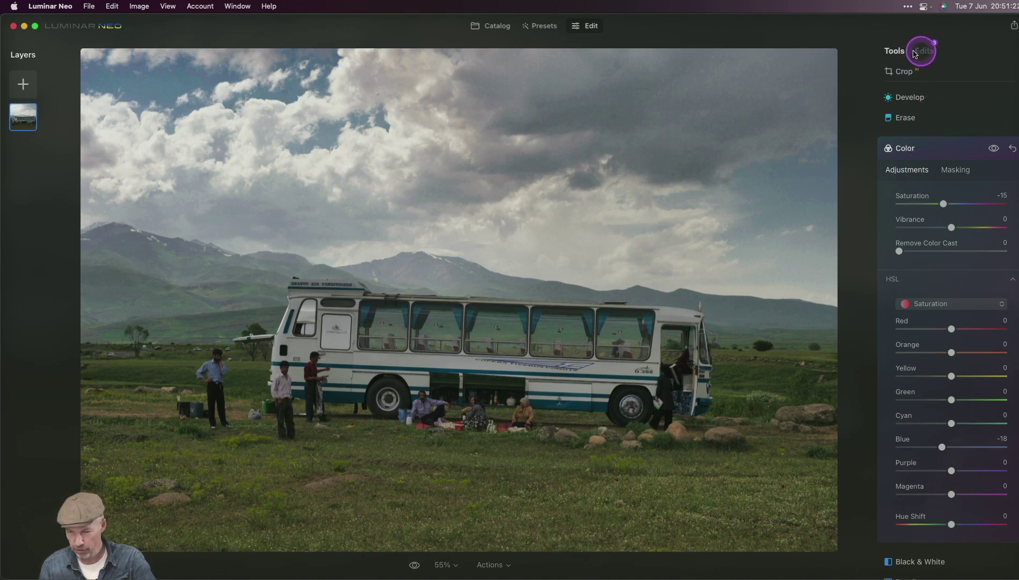
Restrict Structure AI to the bus using the Mask AI Transport category, and set its Amount to 90.
click(893, 56)
scroll(906, 264, down, 3)
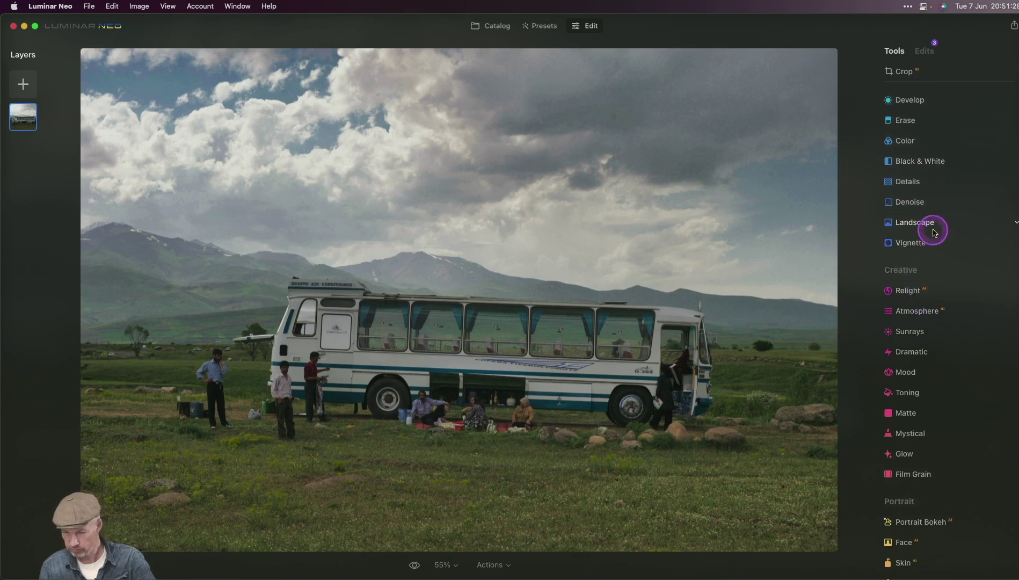
scroll(934, 228, up, 3)
click(913, 144)
click(957, 167)
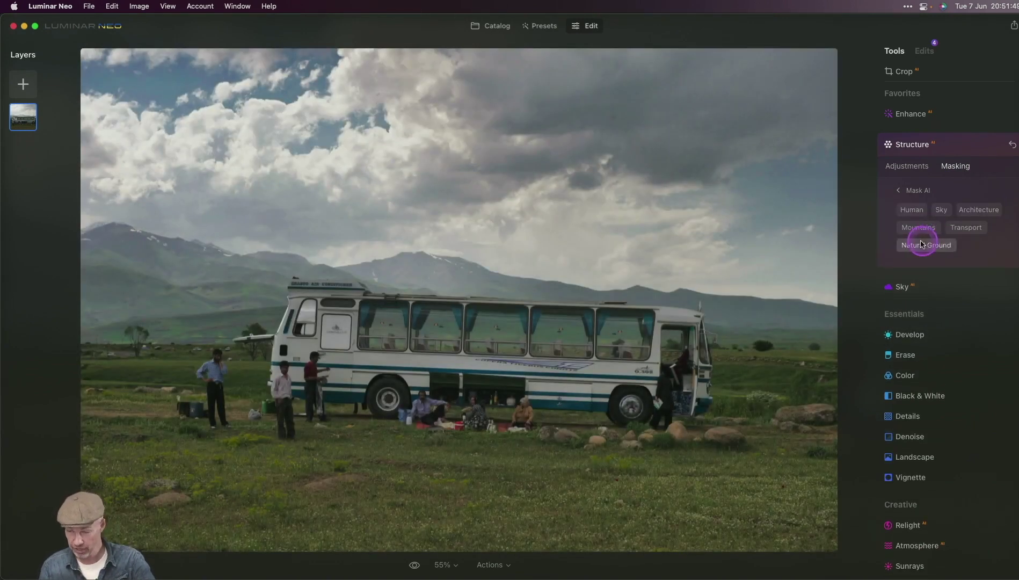
click(968, 227)
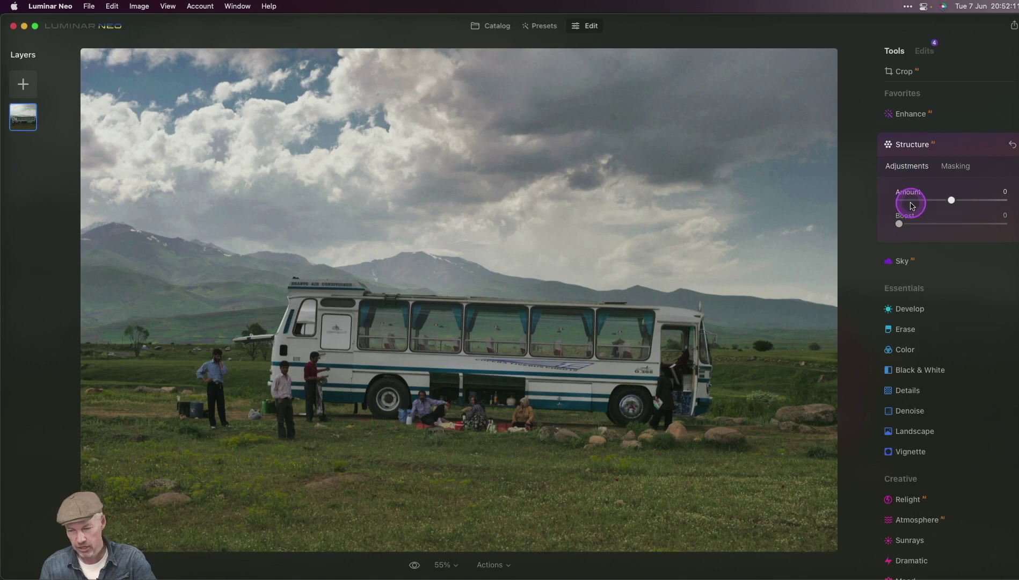
drag(907, 200, 999, 201)
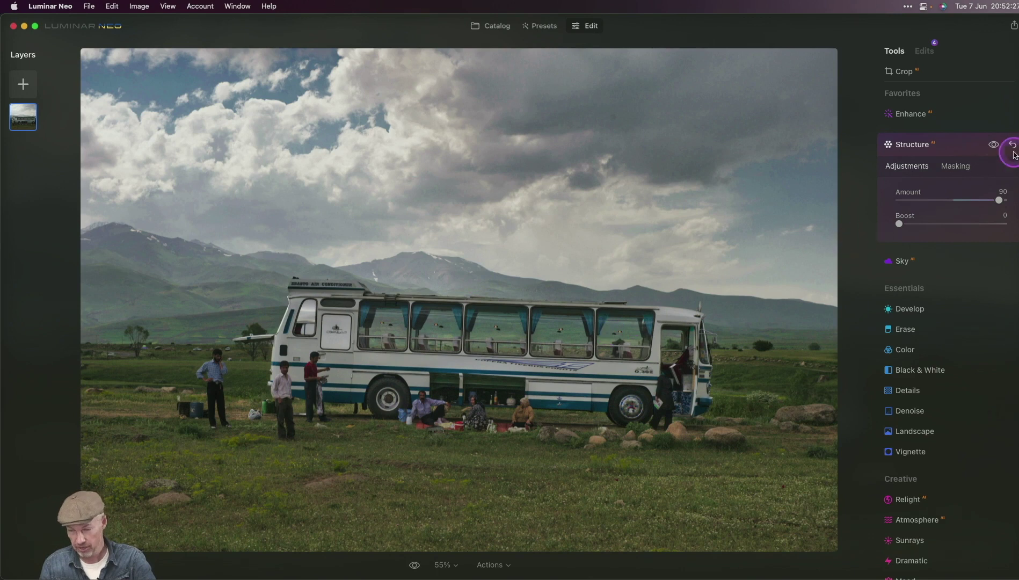
Compare the bus photo with and without the Structure adjustment, and open the list of applied edits.
click(995, 145)
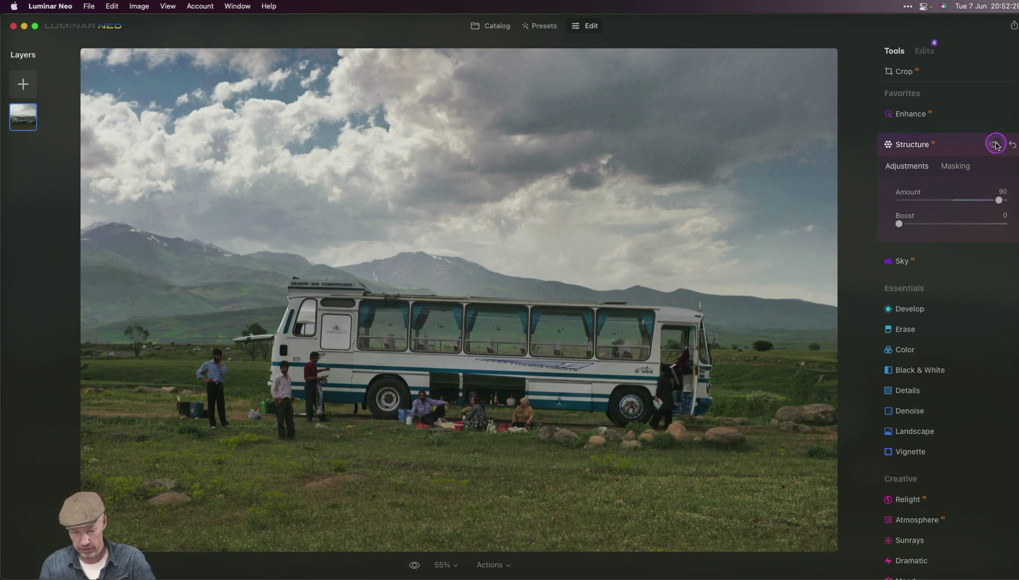
click(995, 145)
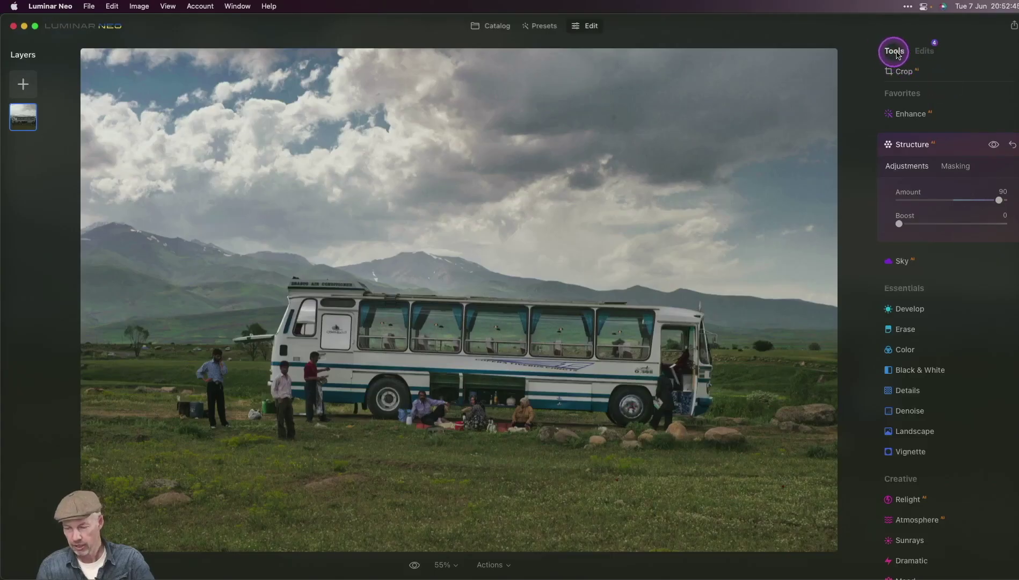
click(923, 51)
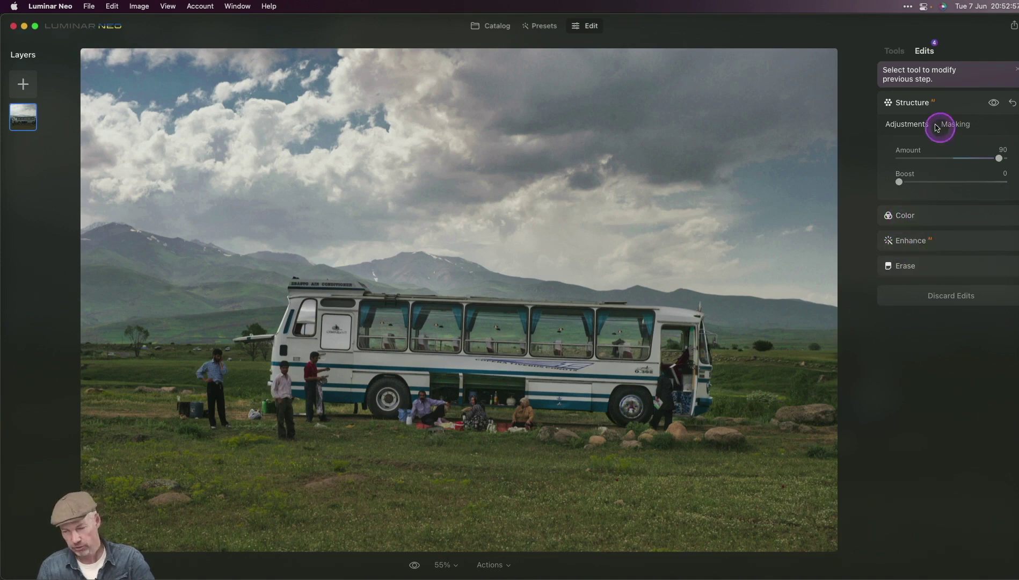
Reopen the earlier Color edit, set the overall Saturation to -9, and return to the Structure edit.
click(933, 216)
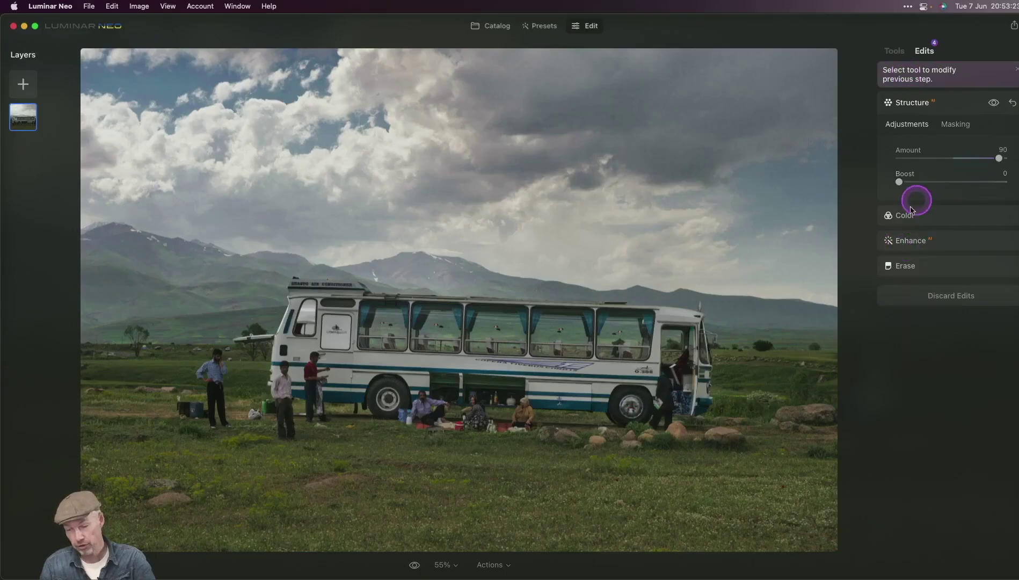
click(908, 215)
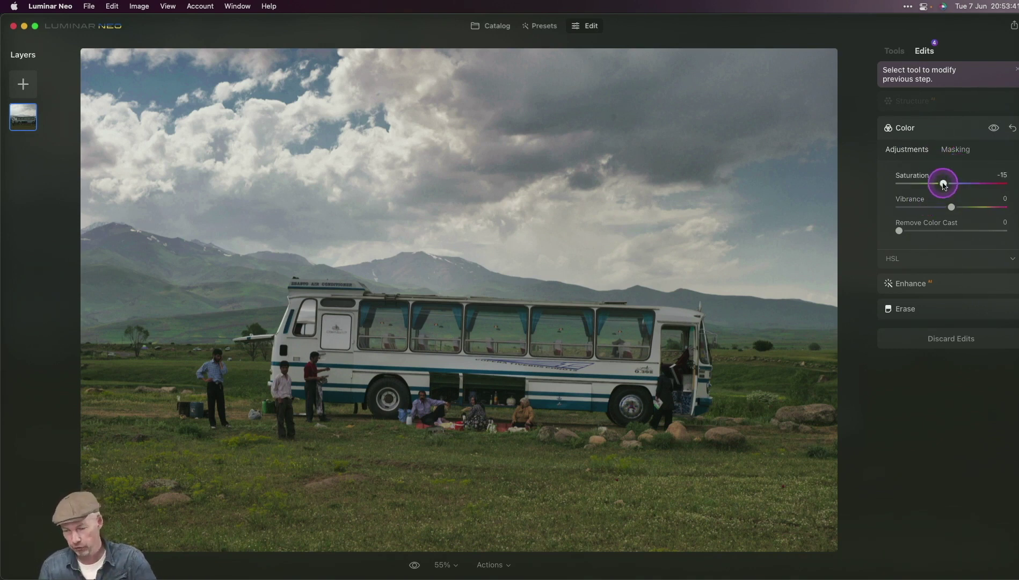
drag(943, 184, 947, 184)
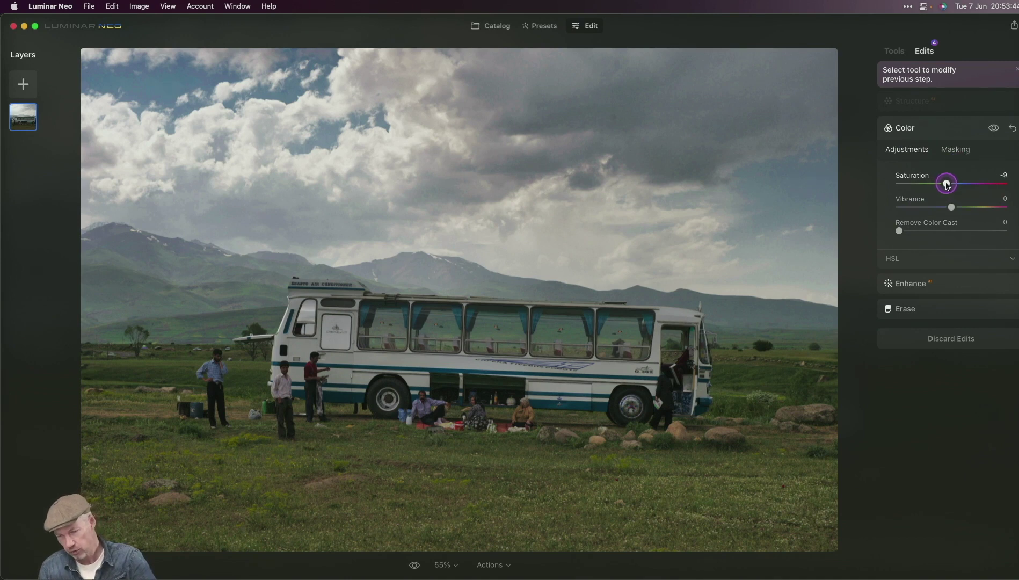
click(966, 104)
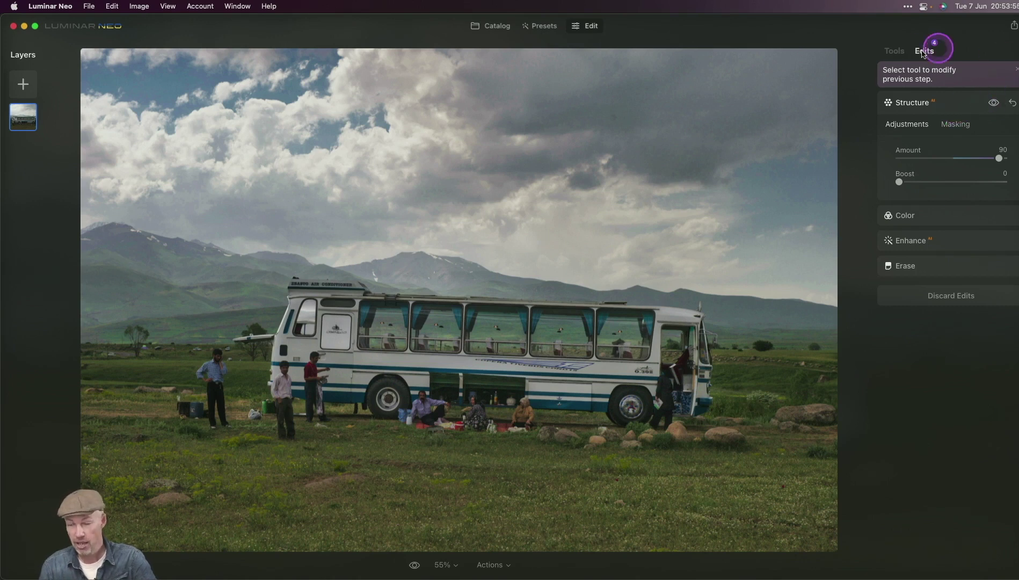
Add a second Structure AI adjustment restricted to the Sky category with Mask AI, and set its Amount to 36.
click(896, 51)
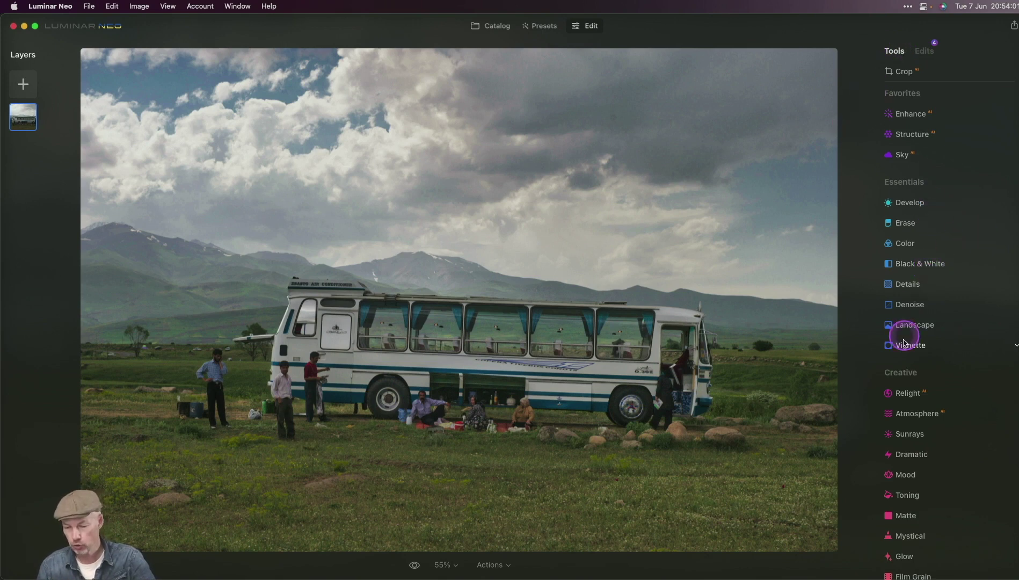
click(911, 135)
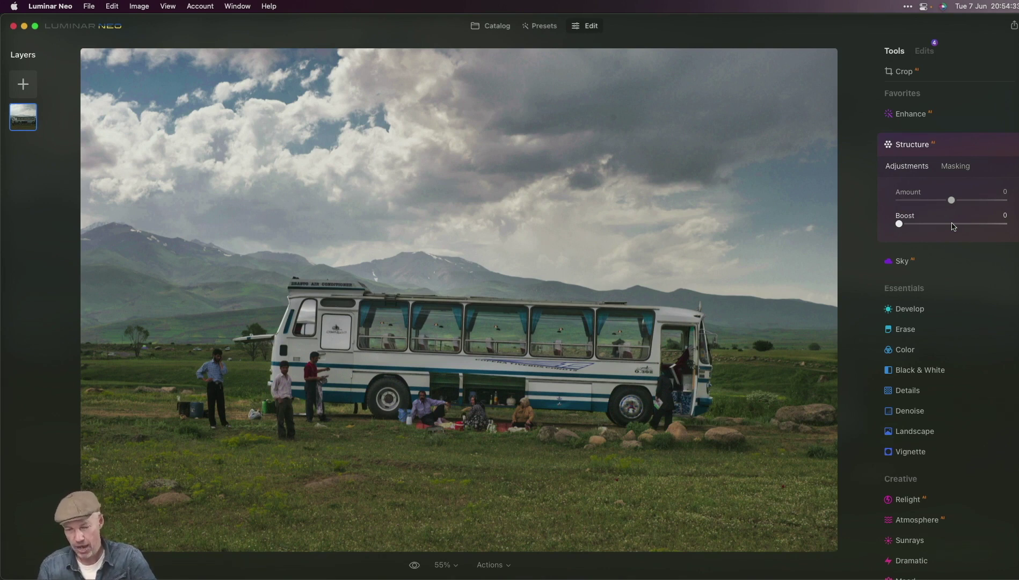
click(961, 164)
click(911, 238)
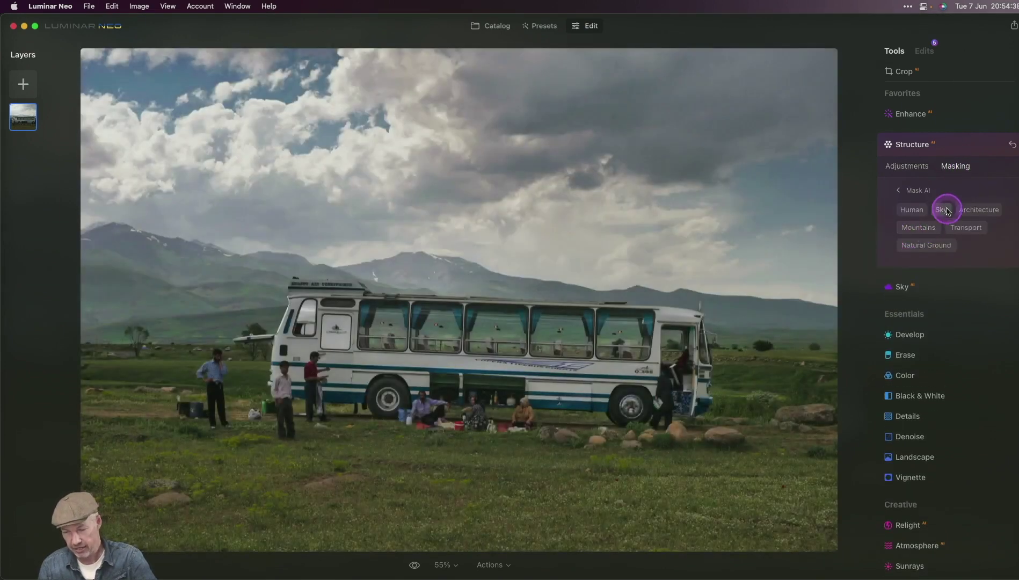
click(944, 210)
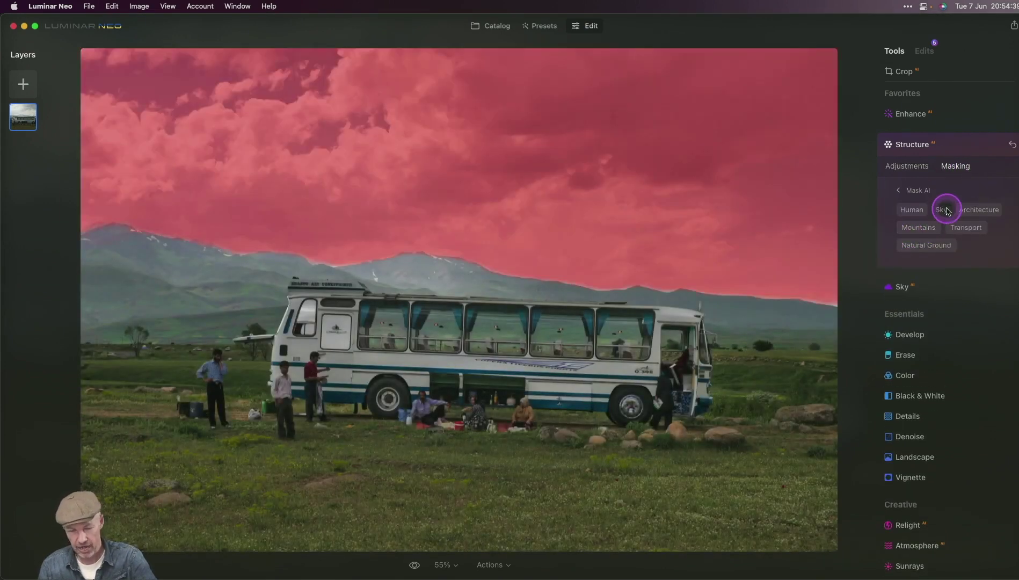
click(907, 165)
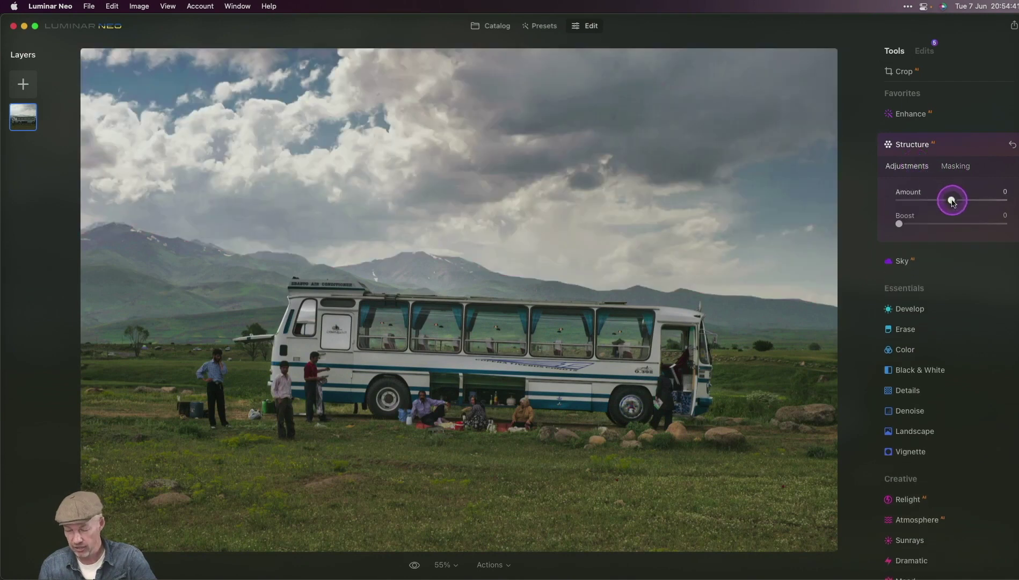
drag(951, 201, 973, 202)
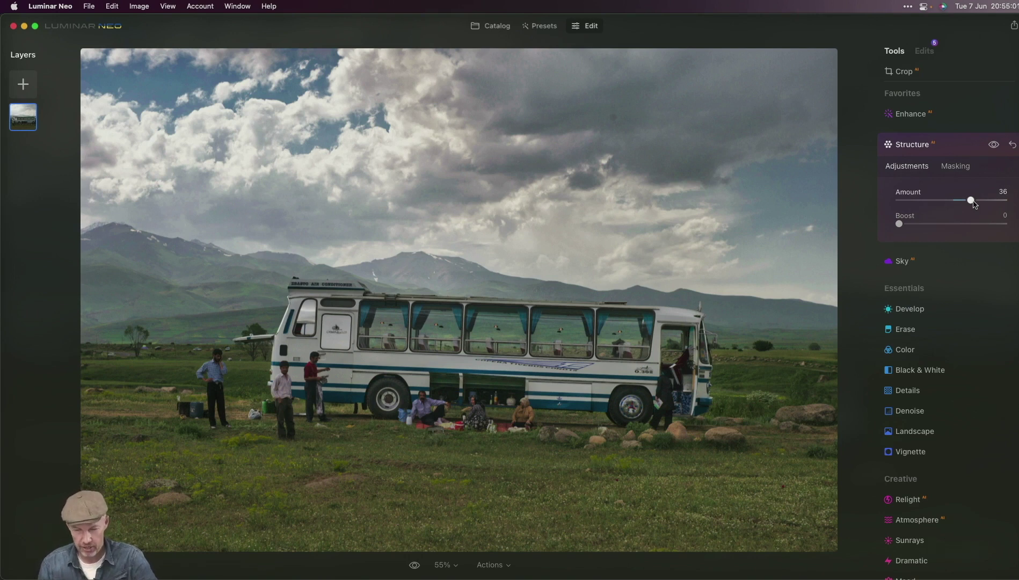
click(951, 204)
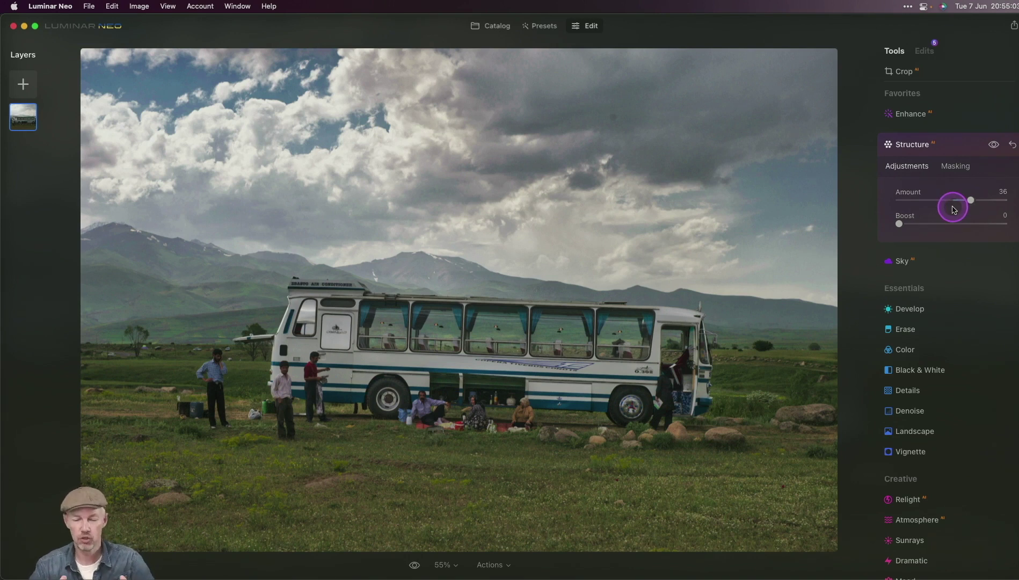
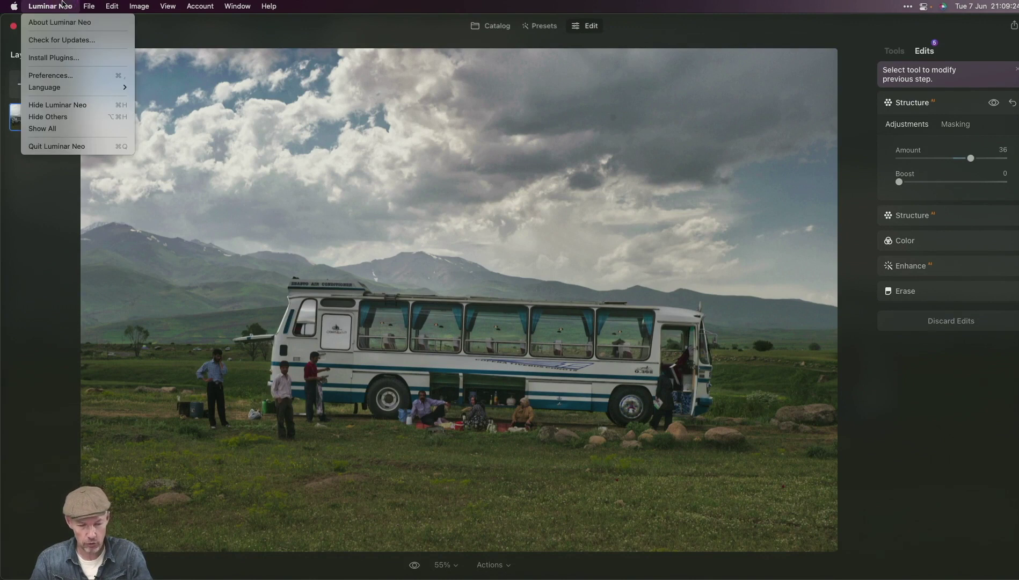
click(65, 58)
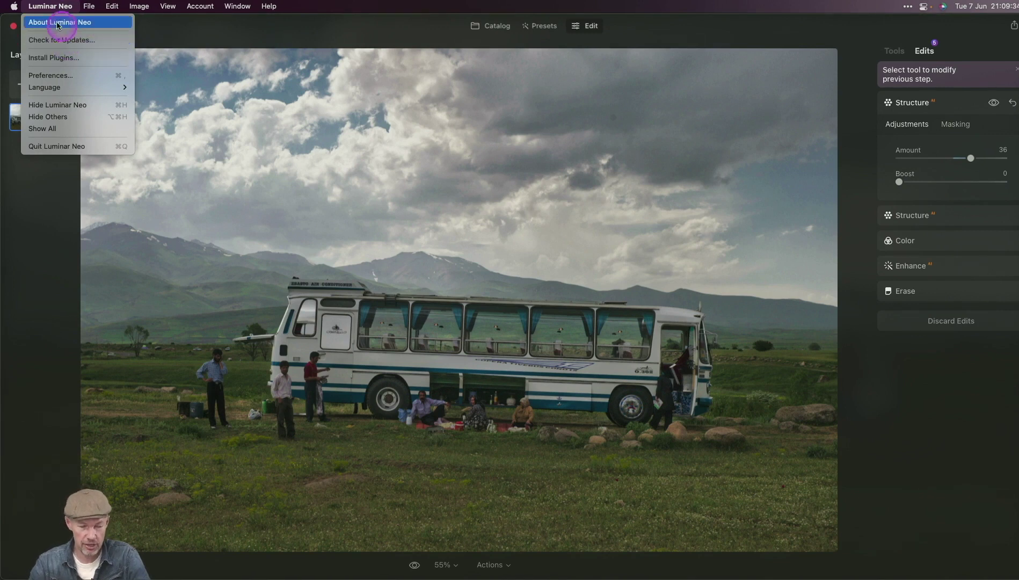
click(51, 5)
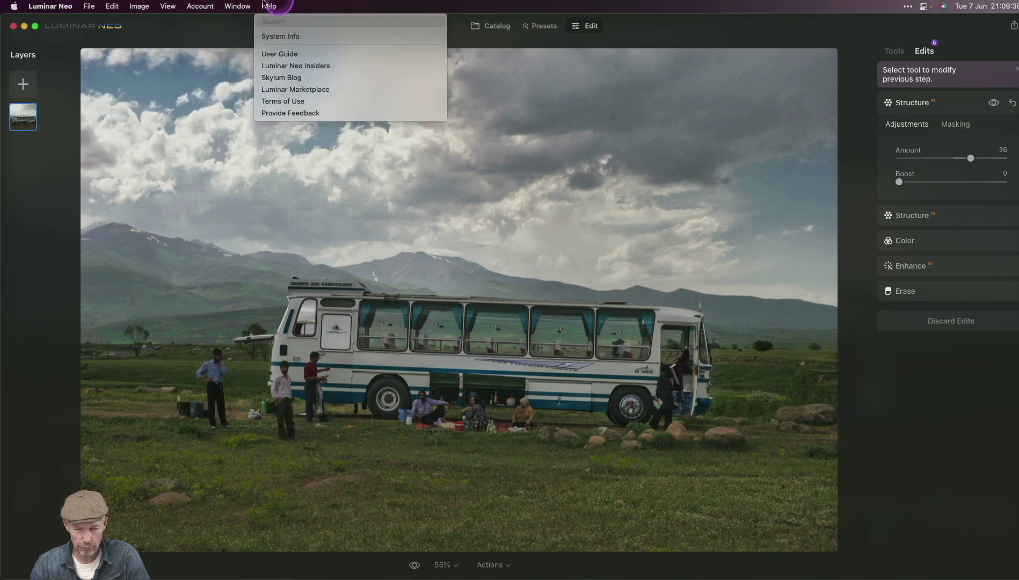
click(399, 3)
click(51, 6)
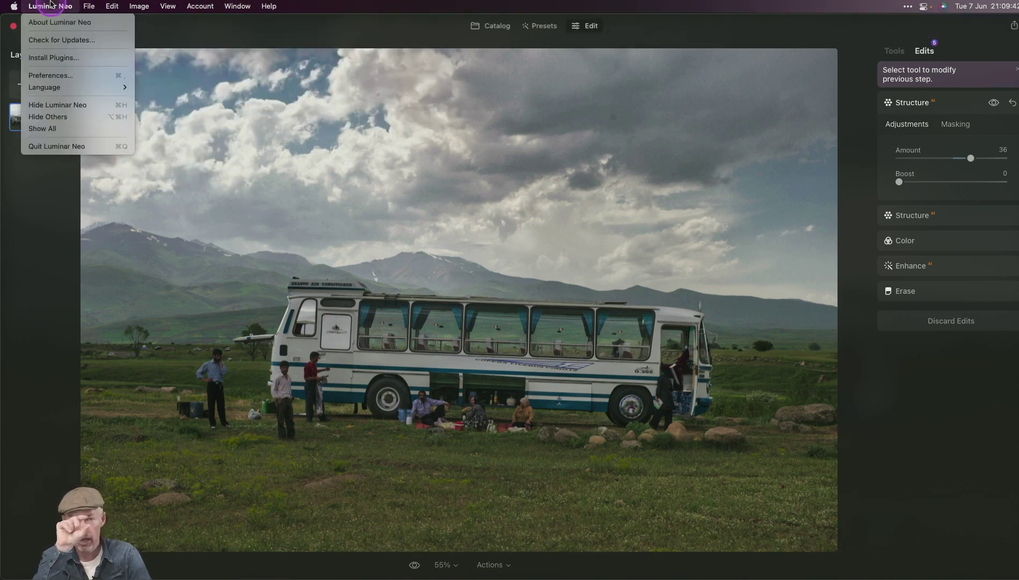
click(46, 6)
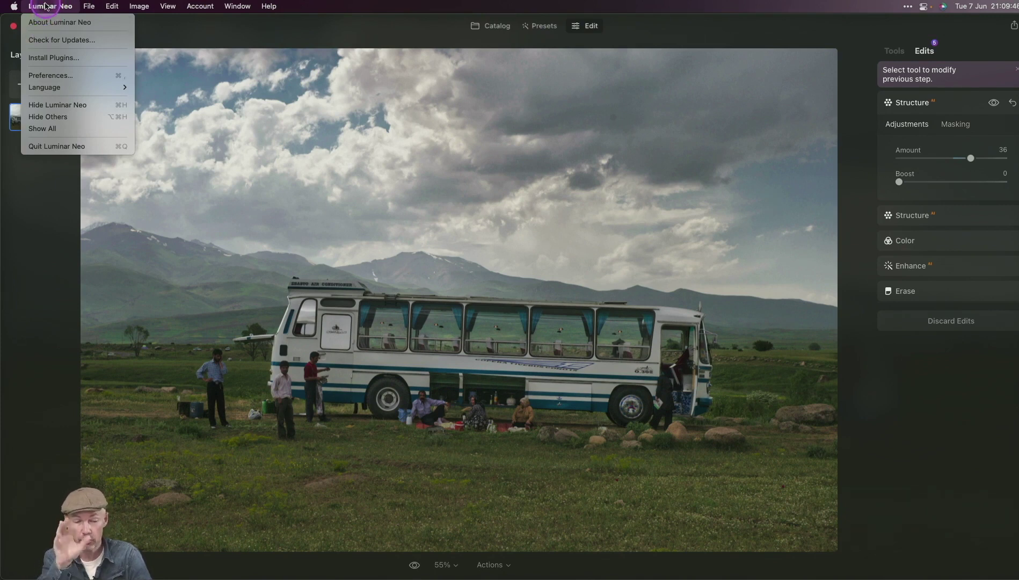
click(292, 4)
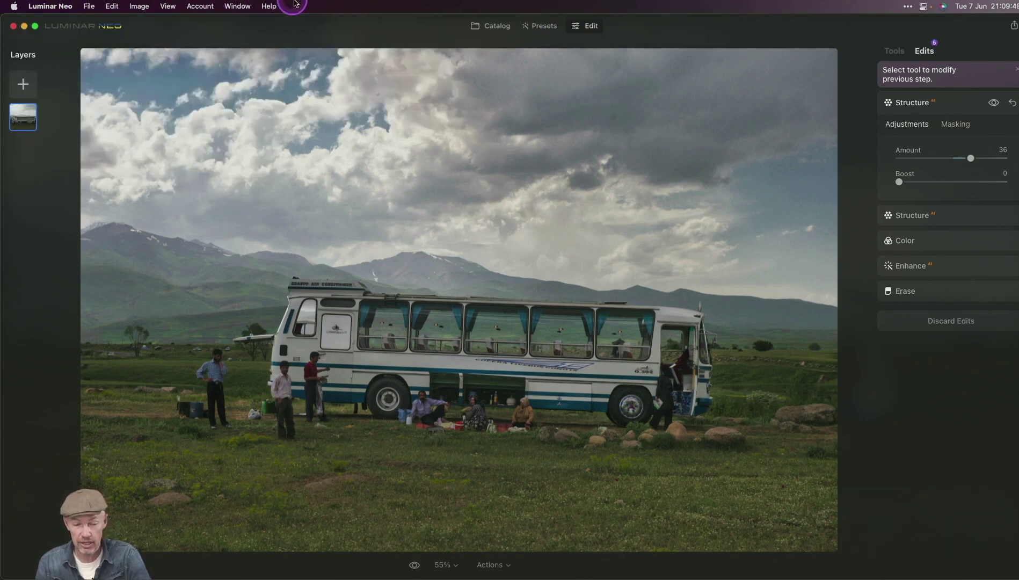
click(197, 5)
click(69, 4)
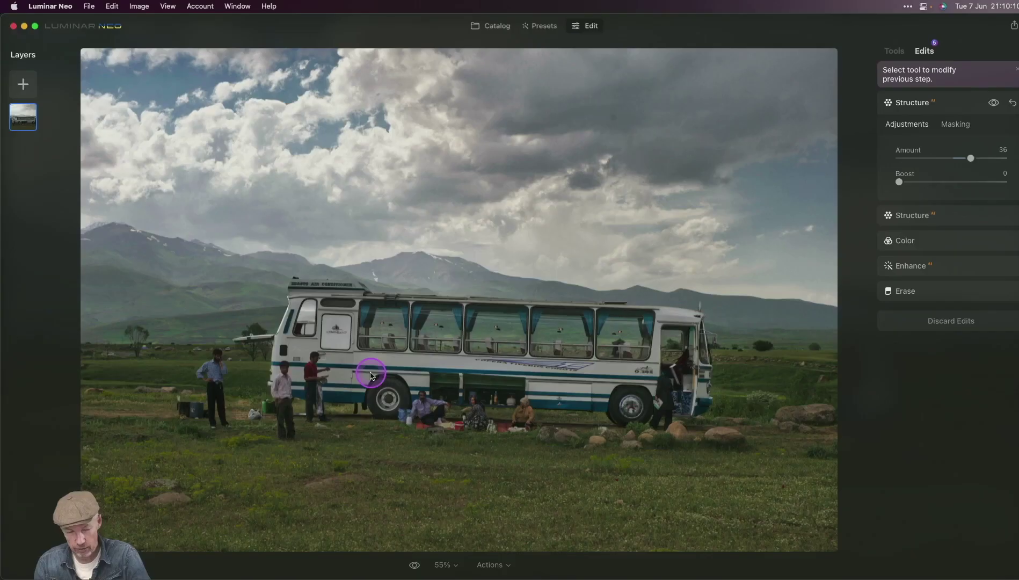
Check the plugin installation status for Adobe Photoshop and Lightroom Classic, and close the plugin dialog.
click(56, 4)
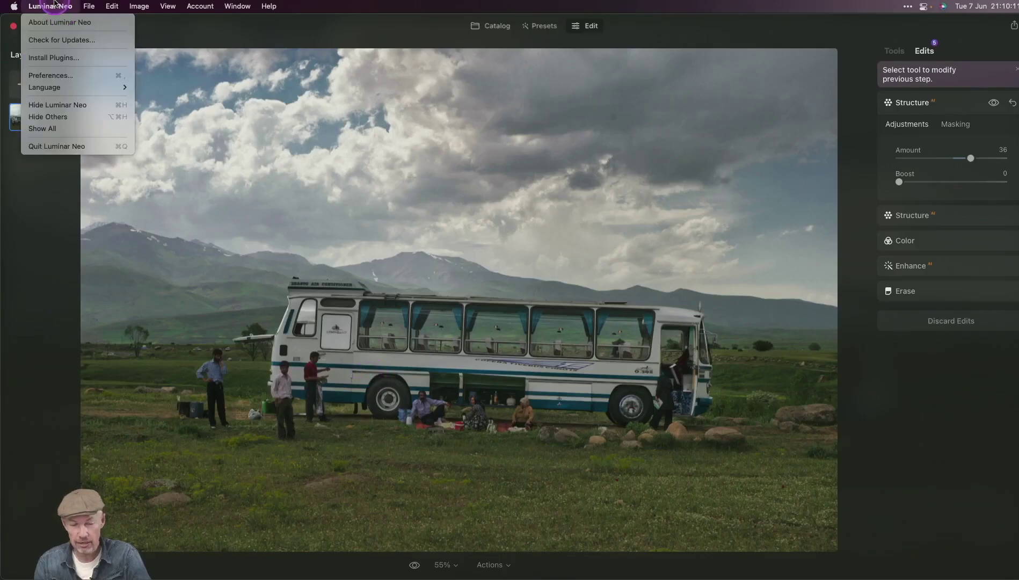
click(68, 59)
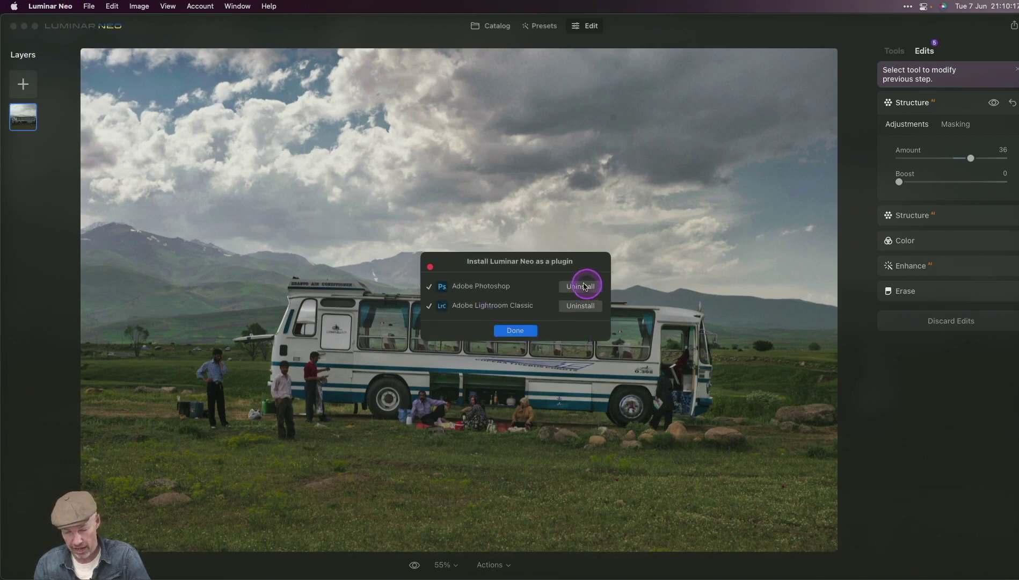
click(524, 331)
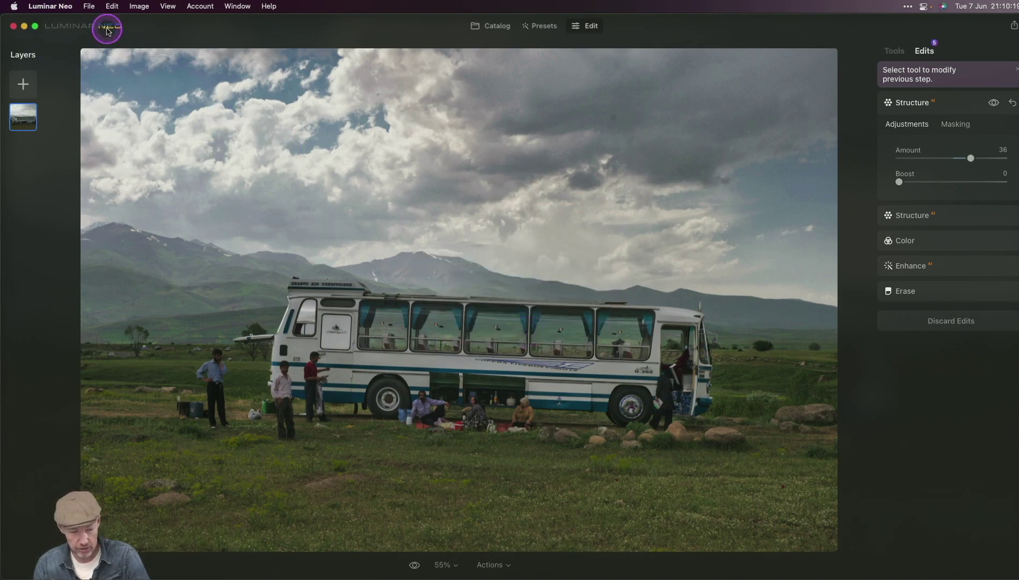
click(55, 3)
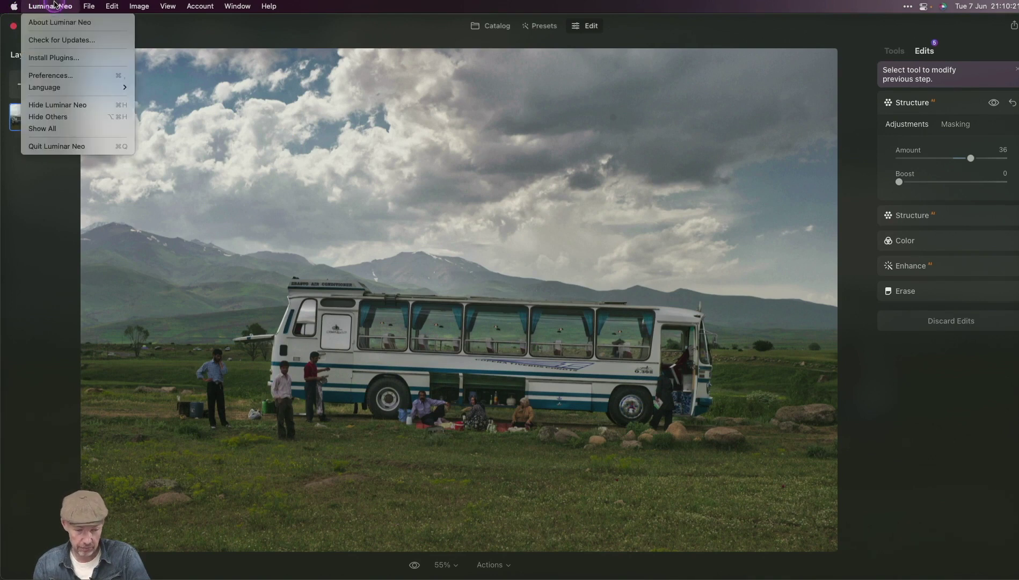
key(Escape)
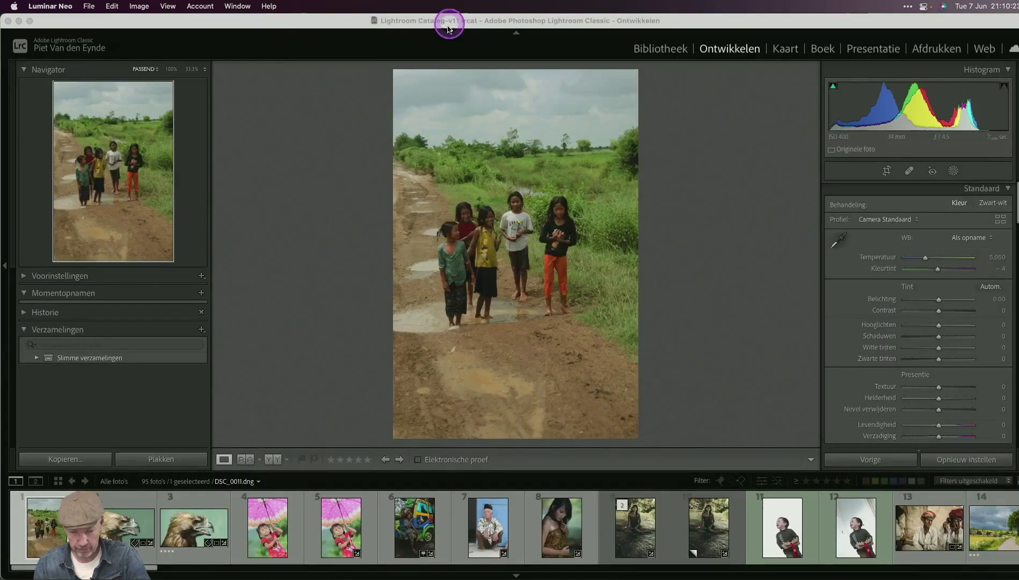
Switch to Lightroom Classic and look through the commands available for the selected photo.
click(448, 27)
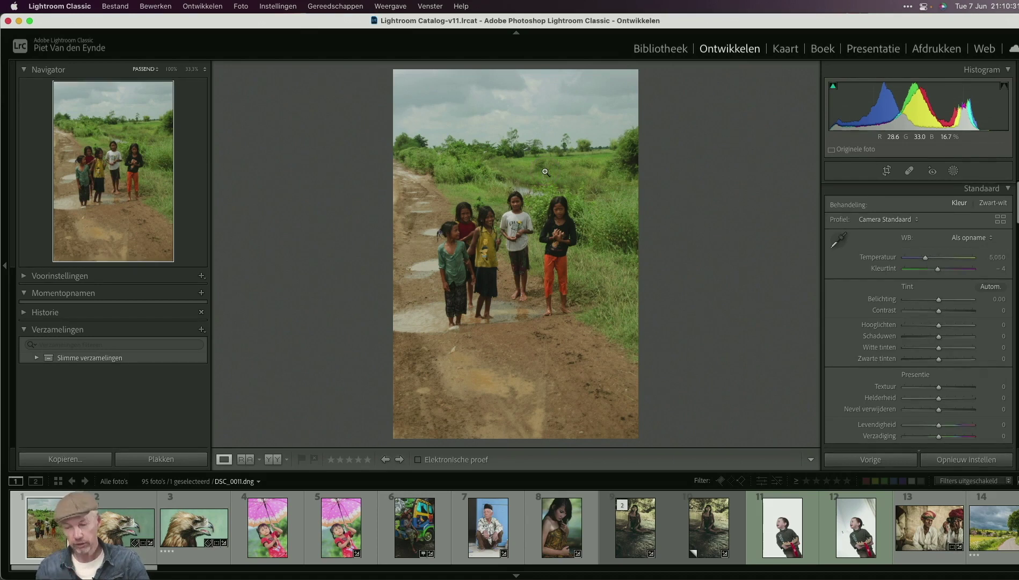
click(246, 9)
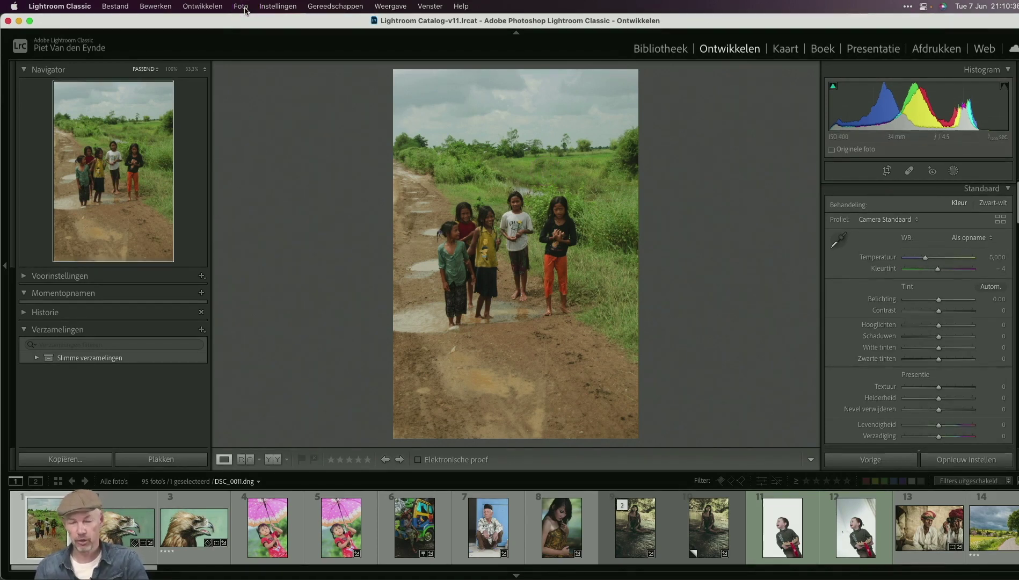
click(246, 10)
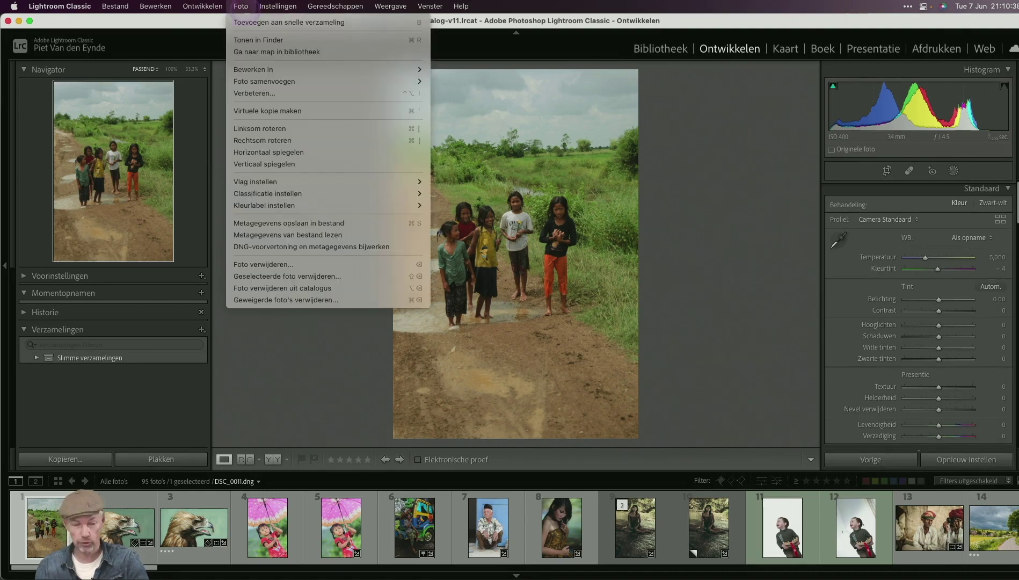
click(246, 5)
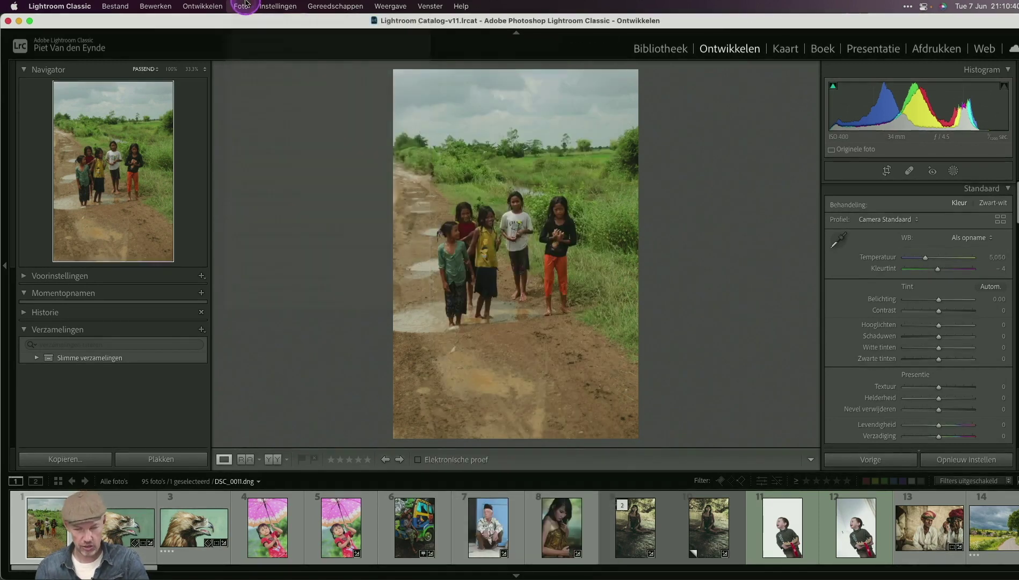
click(242, 4)
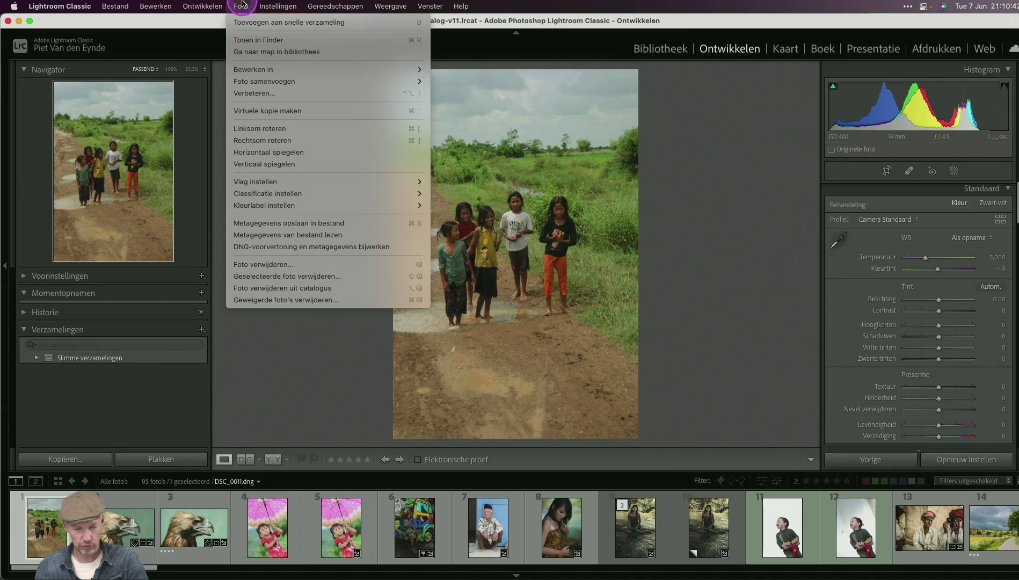
click(241, 5)
Set the Lightroom Classic interface language to English in the preferences, and restart the program to apply it.
click(64, 6)
click(69, 47)
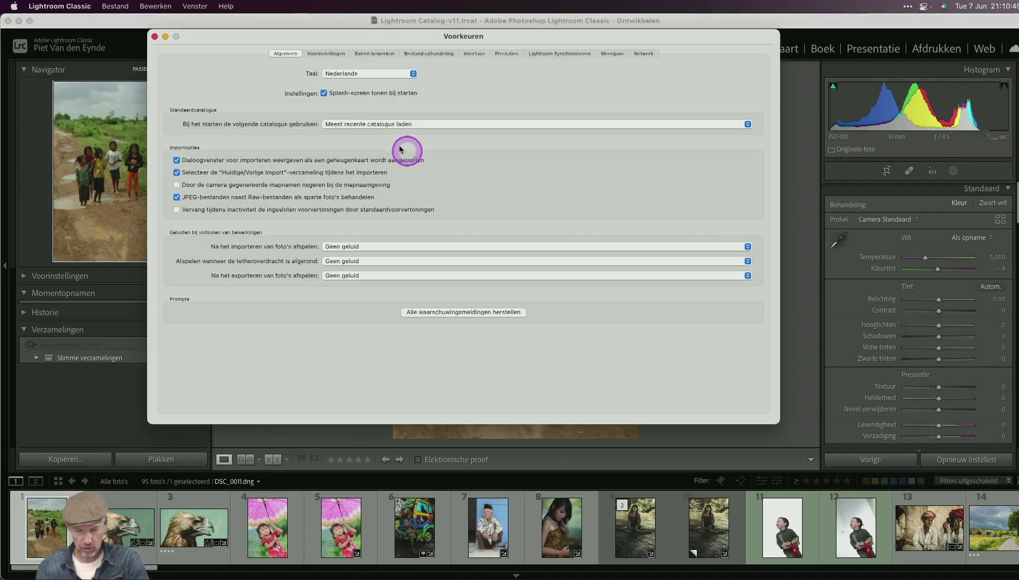
click(352, 74)
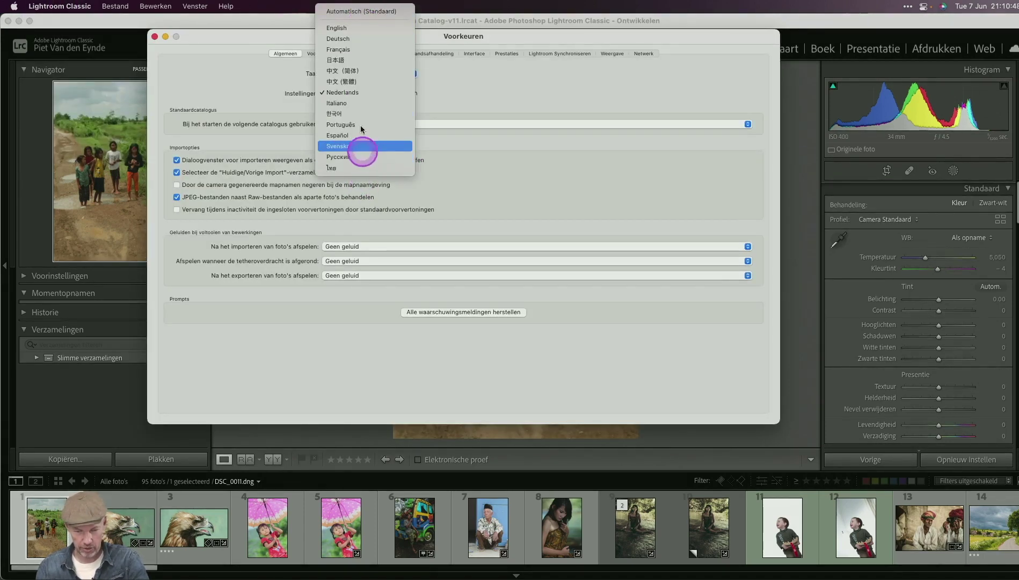
click(344, 28)
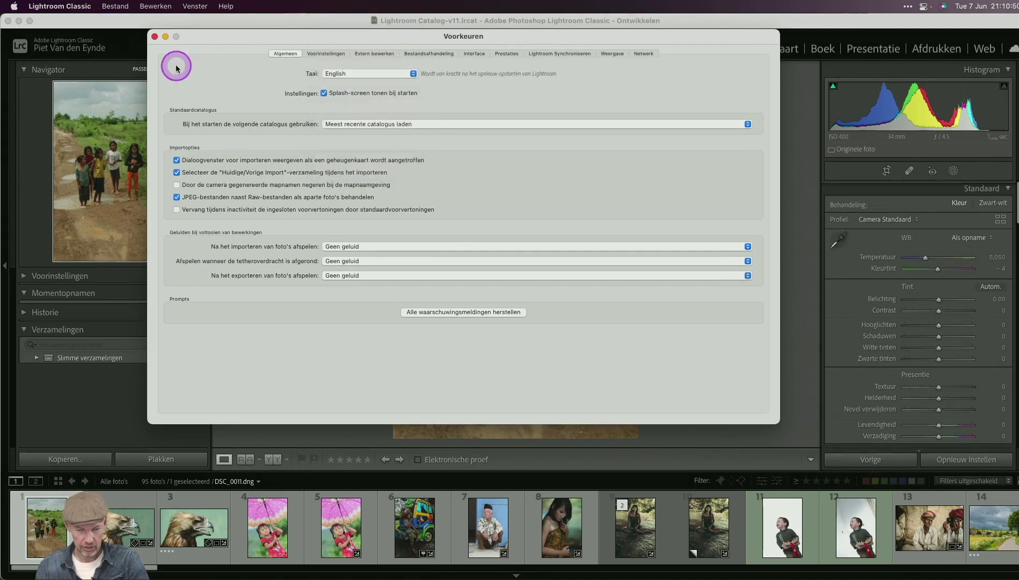
click(154, 36)
click(907, 5)
key(super+q)
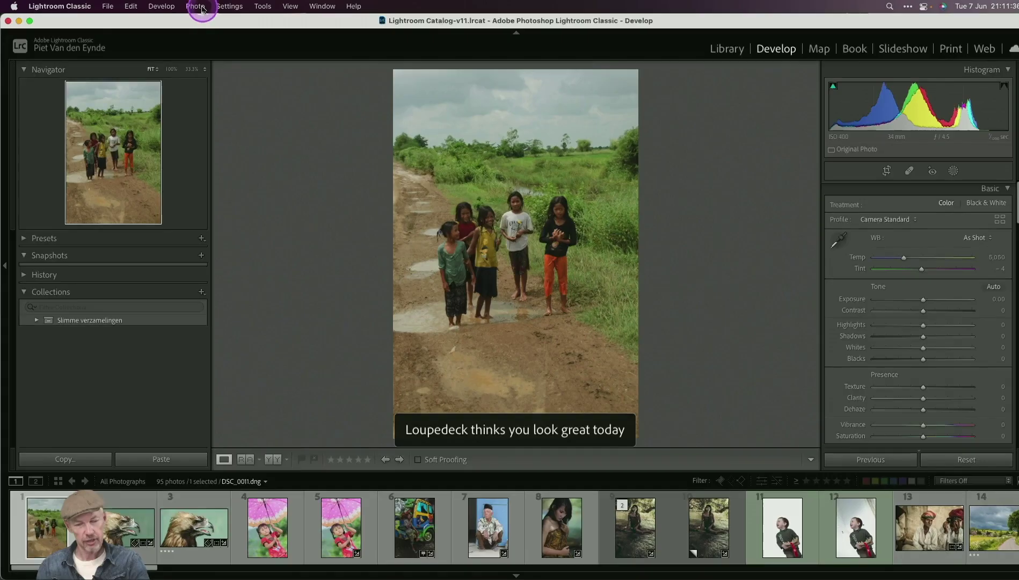
Send the selected photo from Lightroom Classic to Luminar Neo as a copy with Lightroom adjustments, using the ProPhoto RGB color space.
click(201, 6)
mouse_move(207, 71)
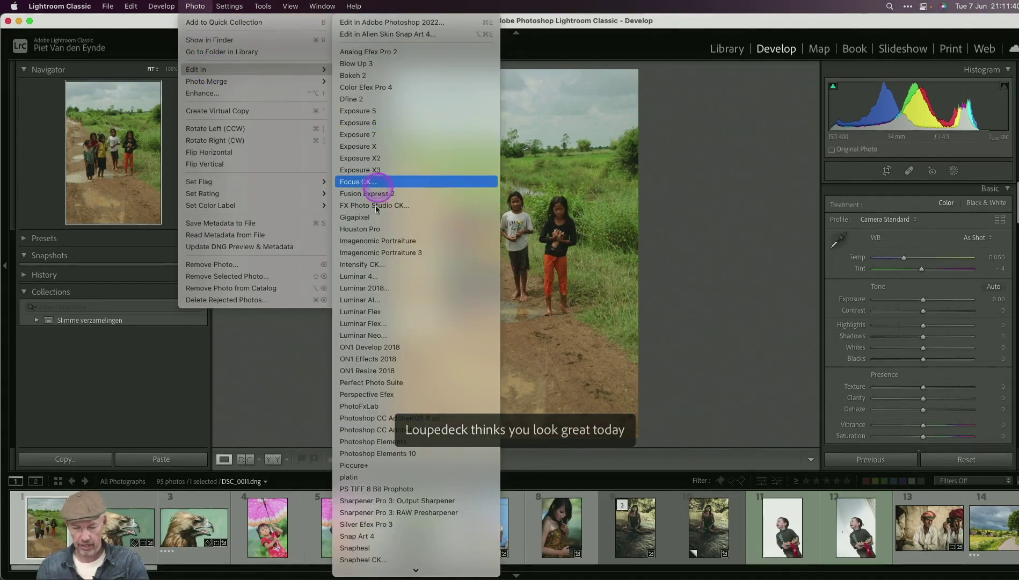
mouse_move(248, 78)
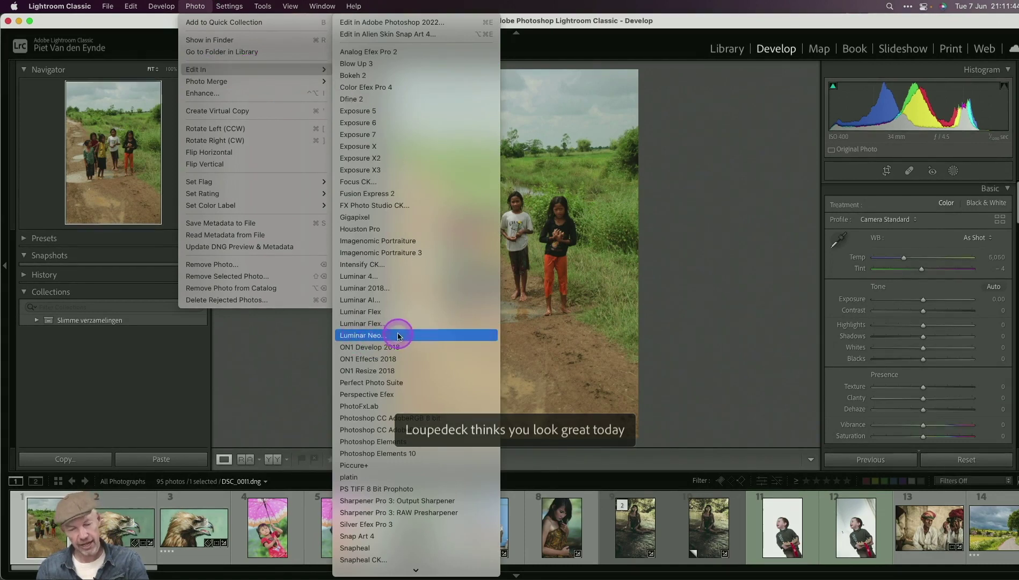
click(355, 337)
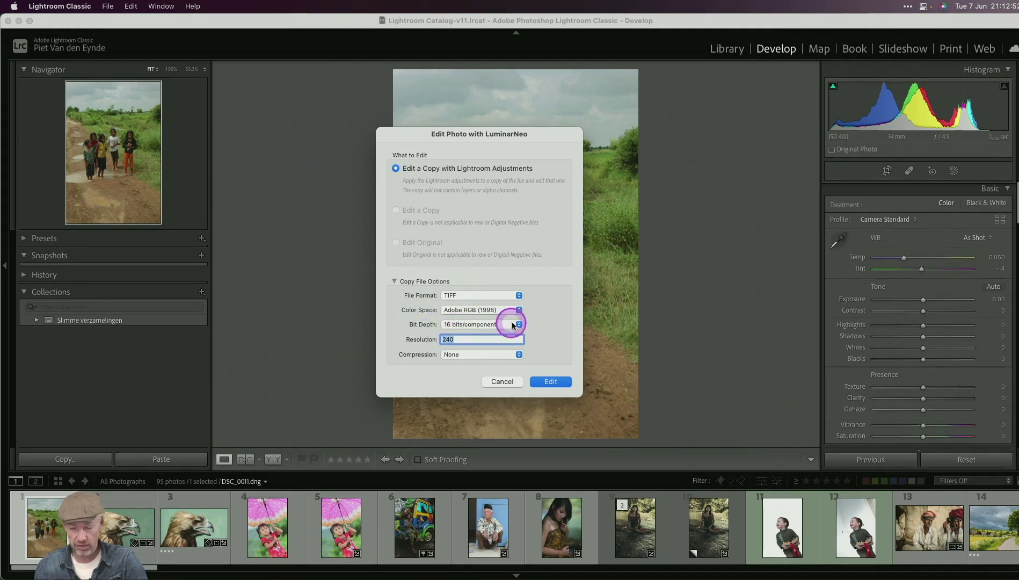
click(479, 310)
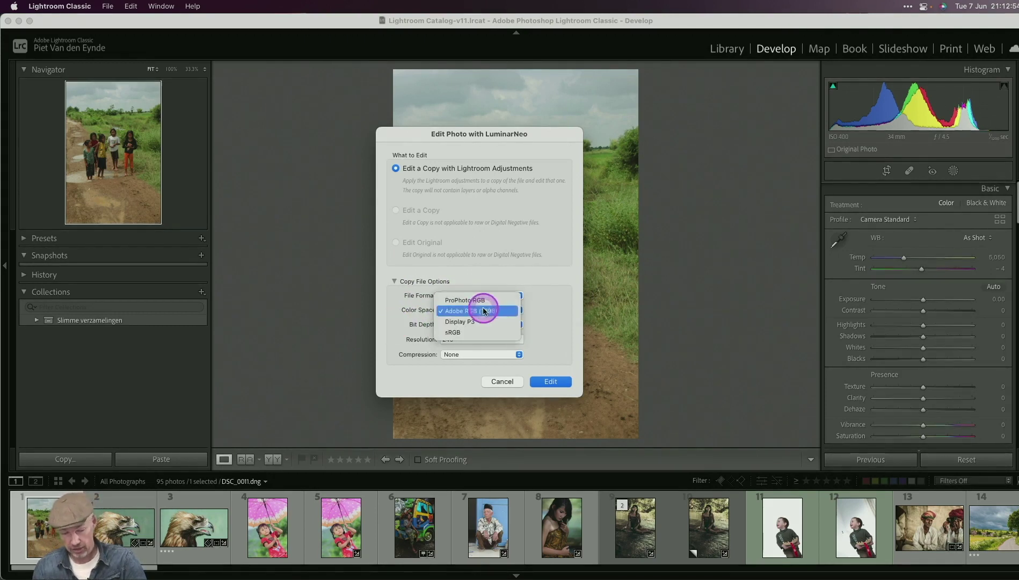
click(485, 295)
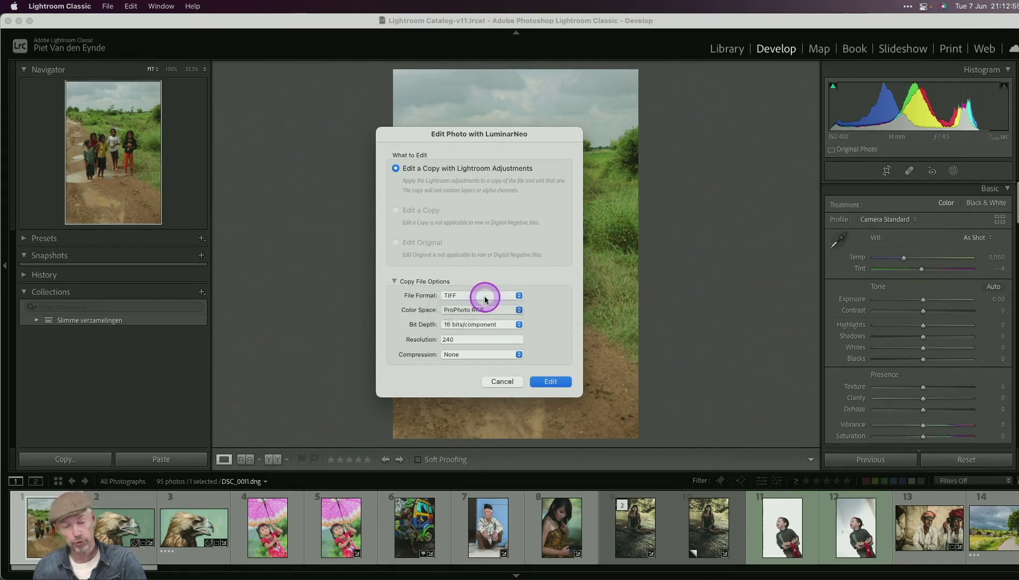
click(551, 382)
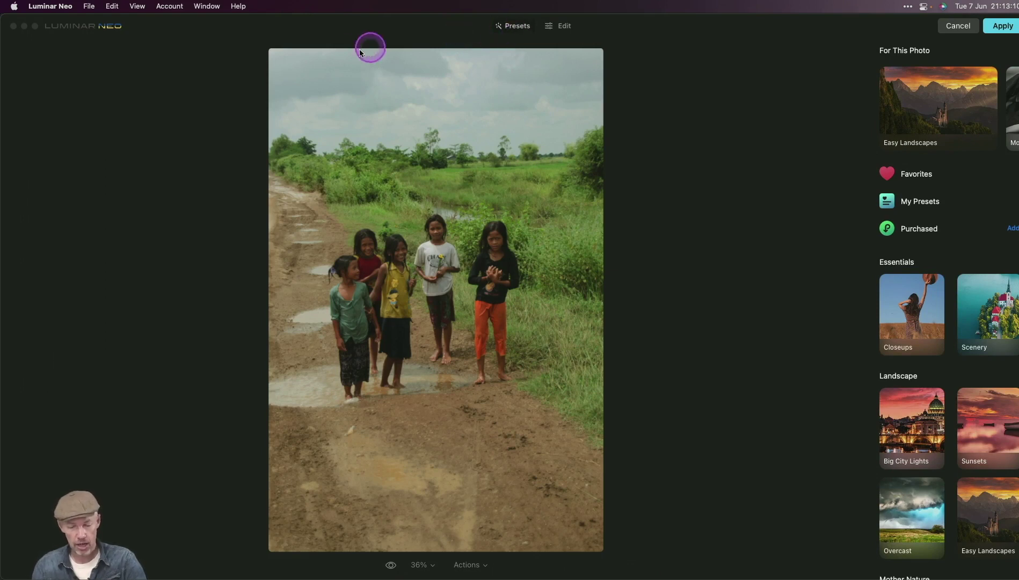
Add a Develop adjustment to the photo using Mask AI, and set its Shadows to 27.
click(564, 26)
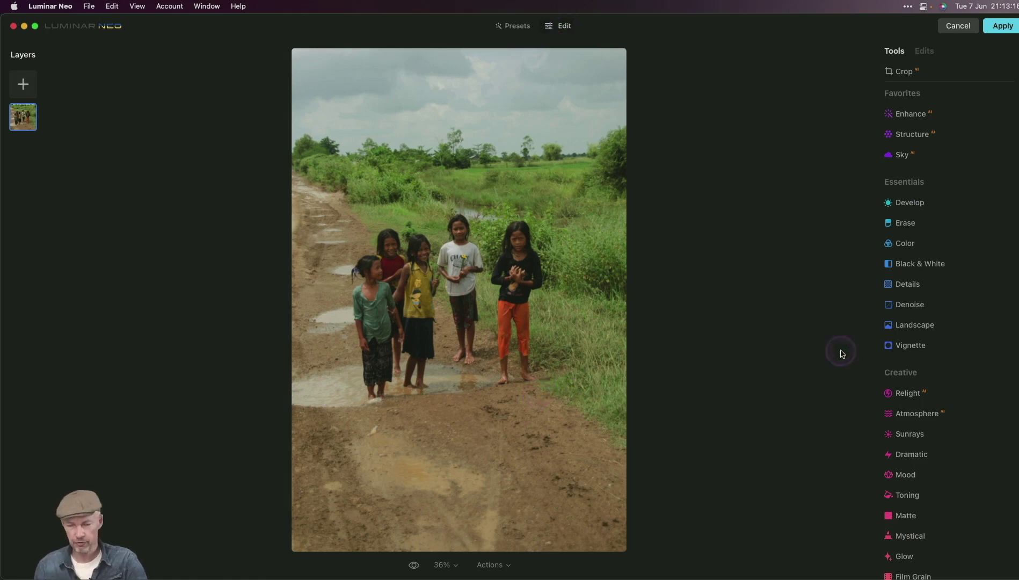
click(910, 207)
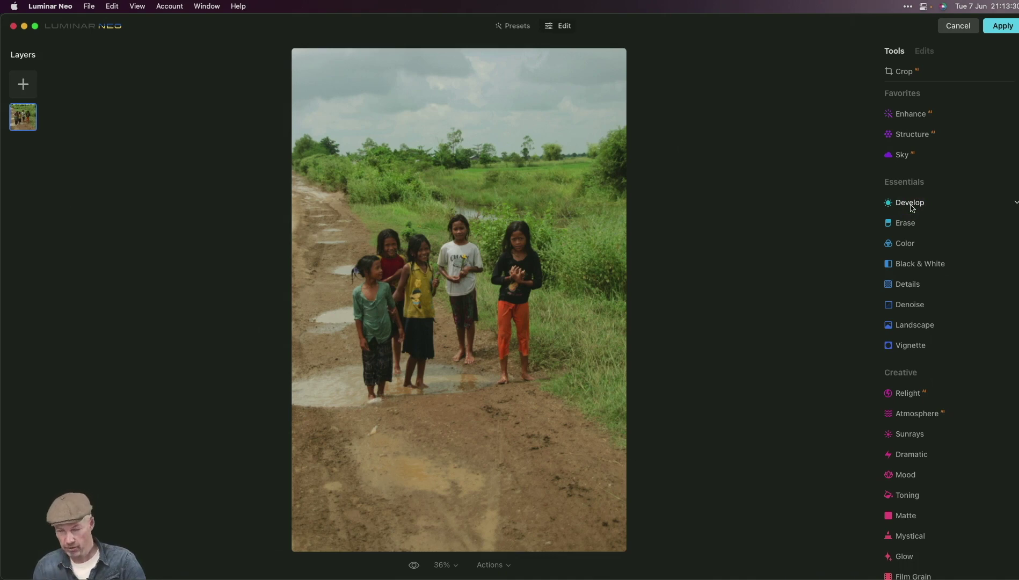
click(899, 223)
click(907, 207)
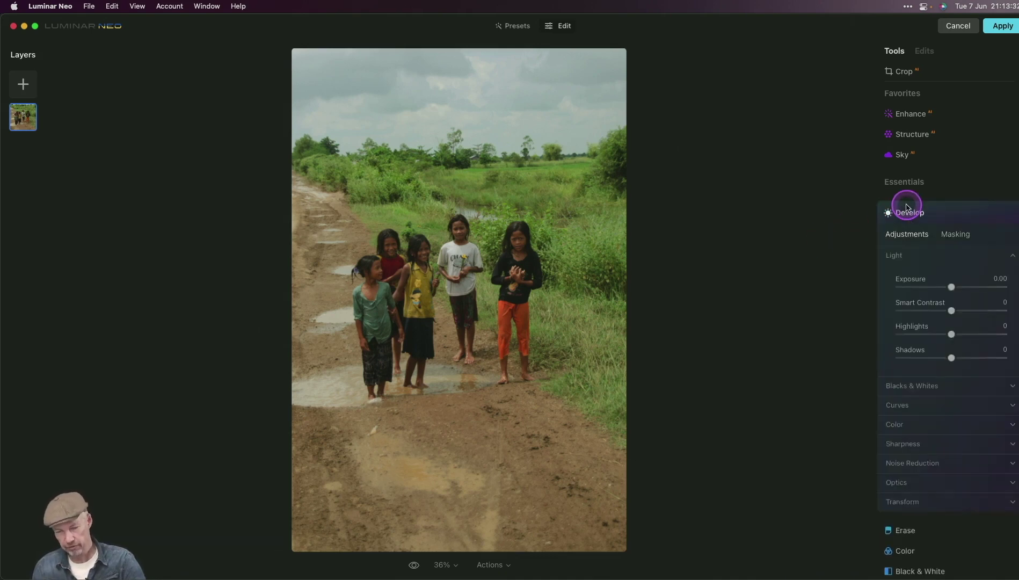
click(901, 232)
click(956, 231)
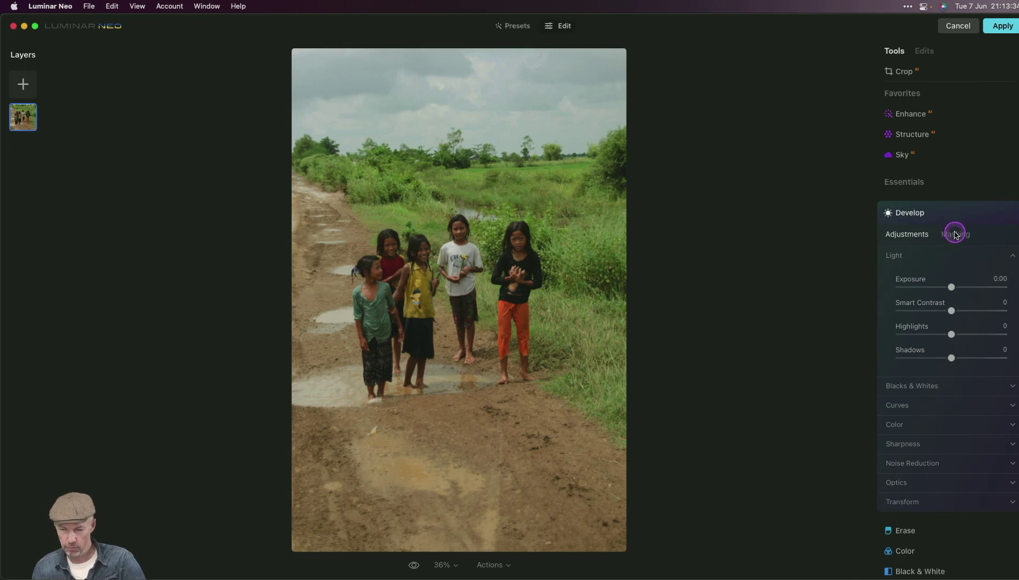
click(911, 309)
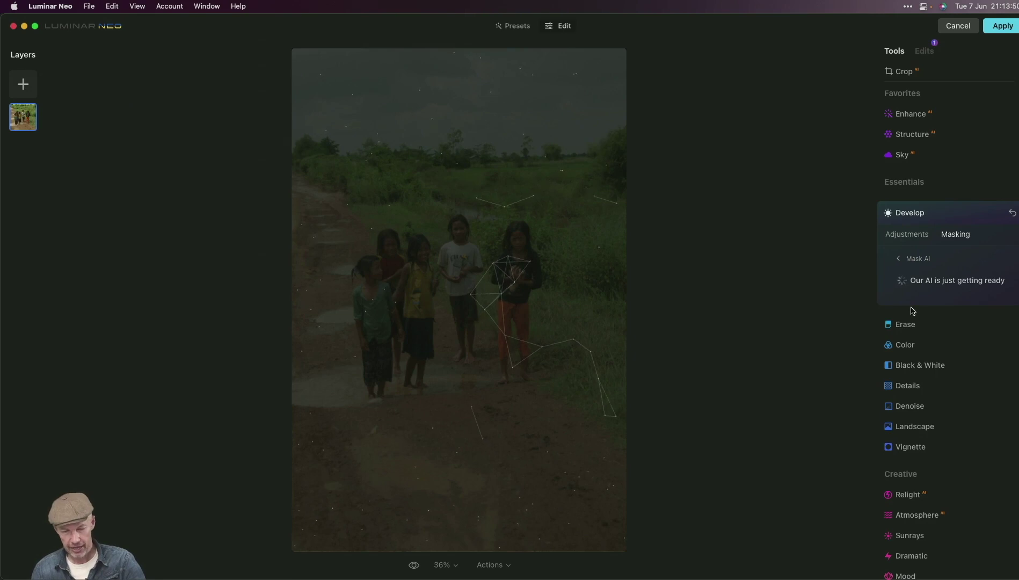
click(978, 349)
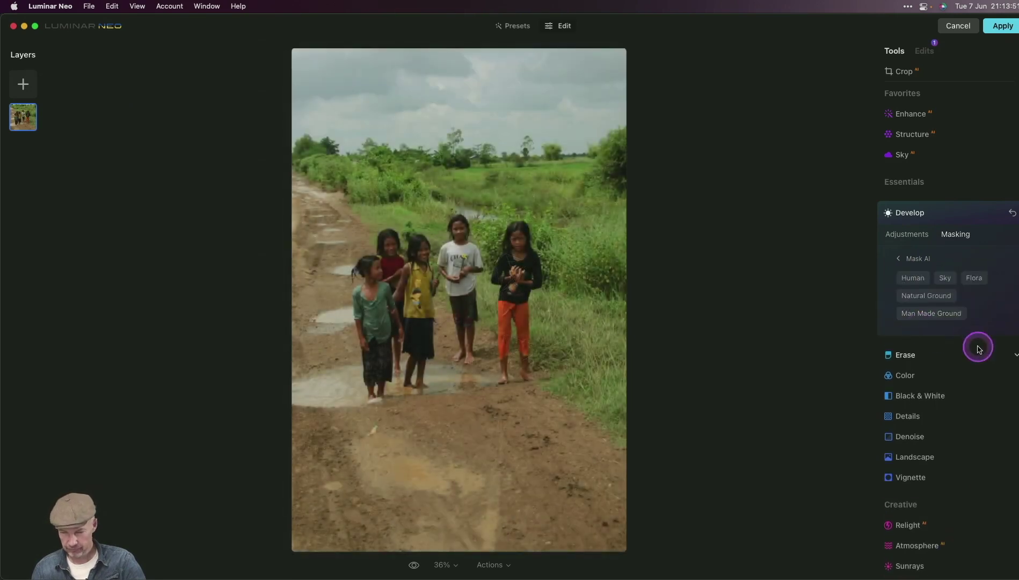
click(914, 257)
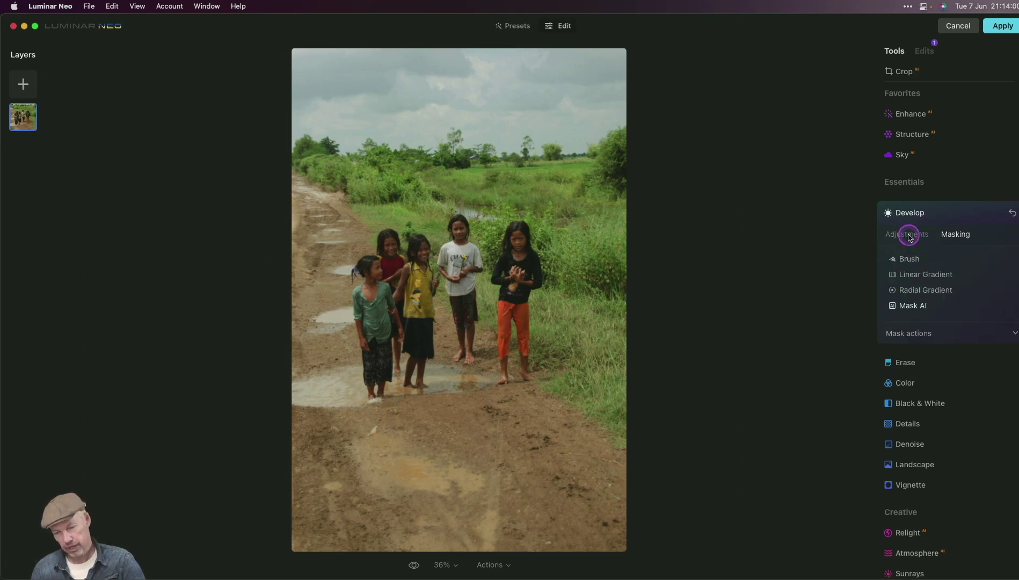
click(908, 236)
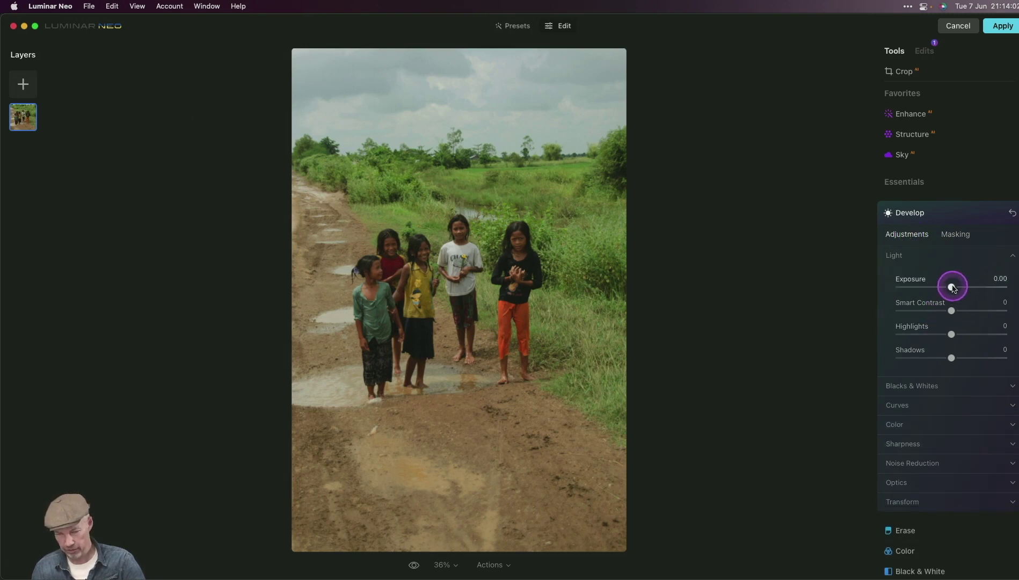
mouse_move(952, 358)
mouse_down()
mouse_move(999, 359)
mouse_move(947, 362)
mouse_move(985, 360)
mouse_move(968, 362)
mouse_up()
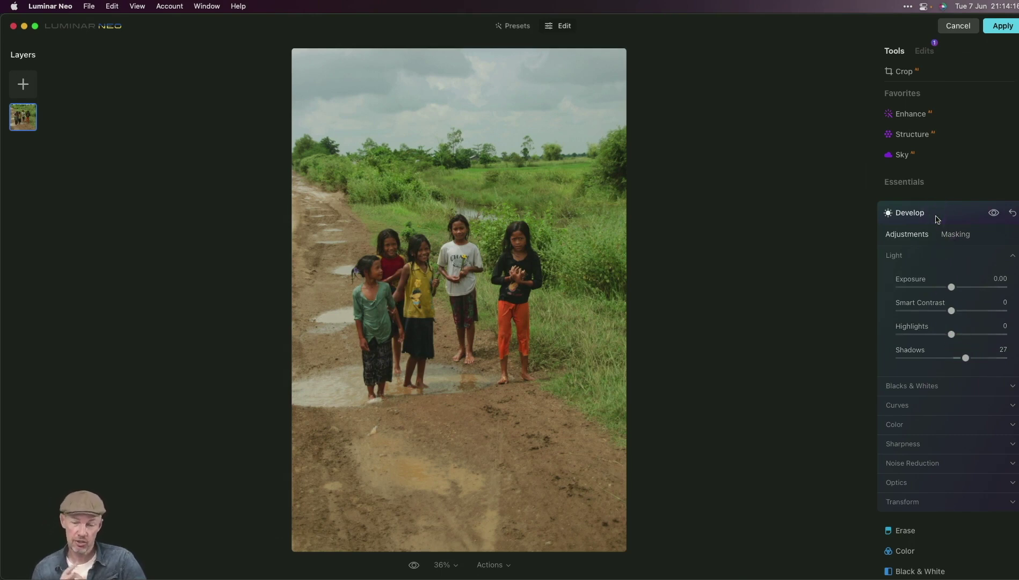
Start a second Develop adjustment and mask it to Sky, Flora, Natural Ground and Man Made Ground with Mask AI.
click(902, 156)
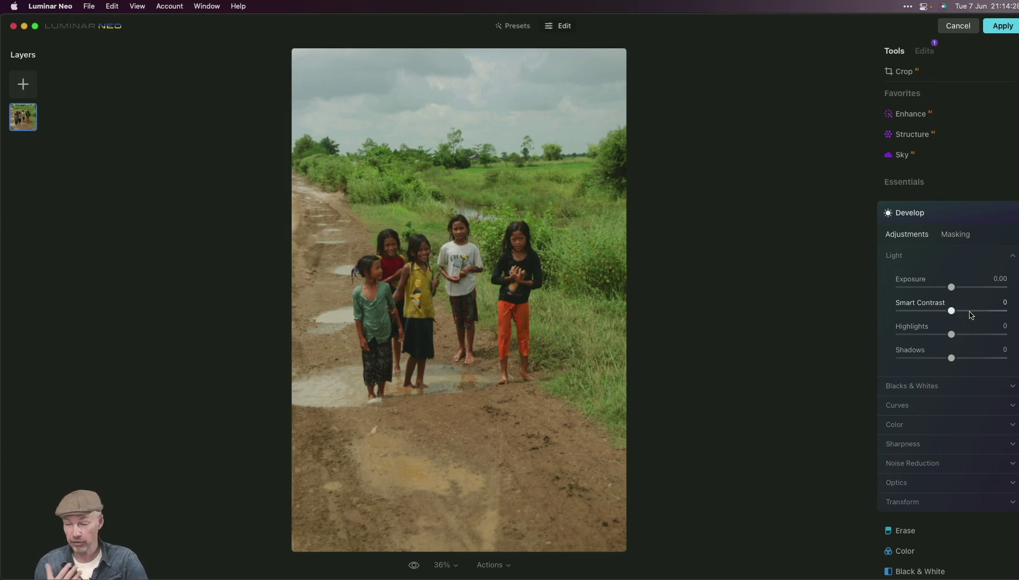
click(956, 234)
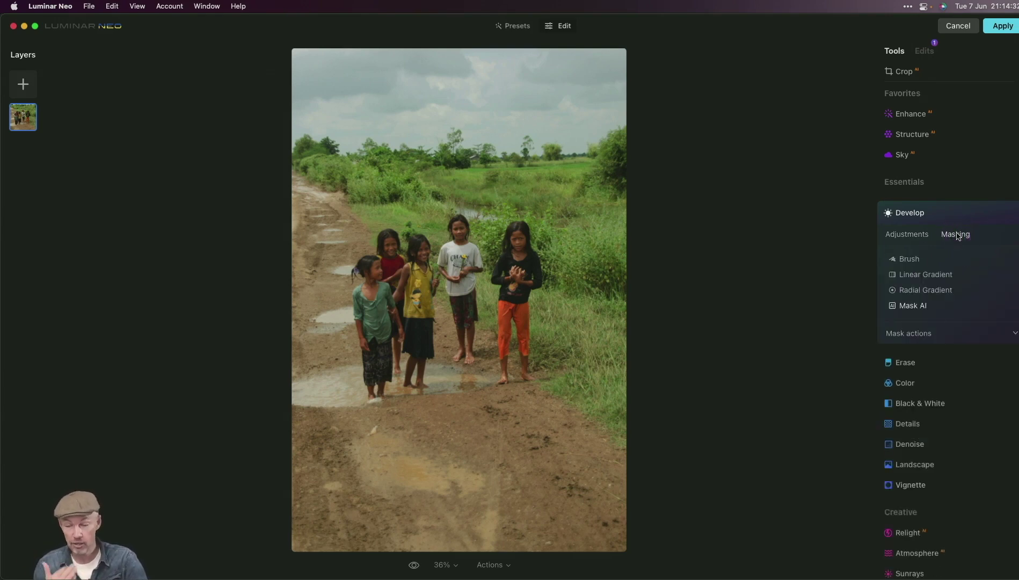
click(905, 236)
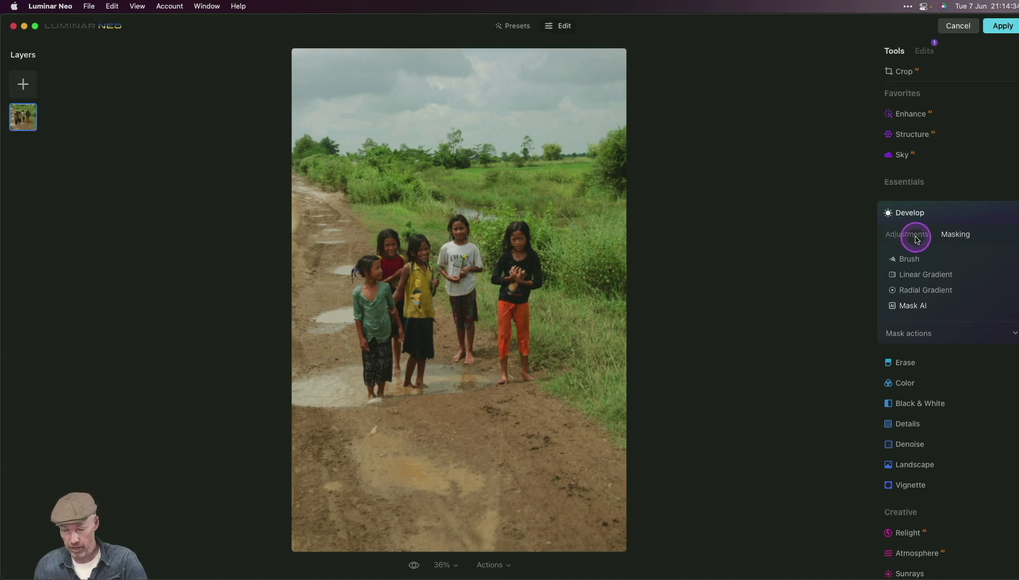
click(955, 234)
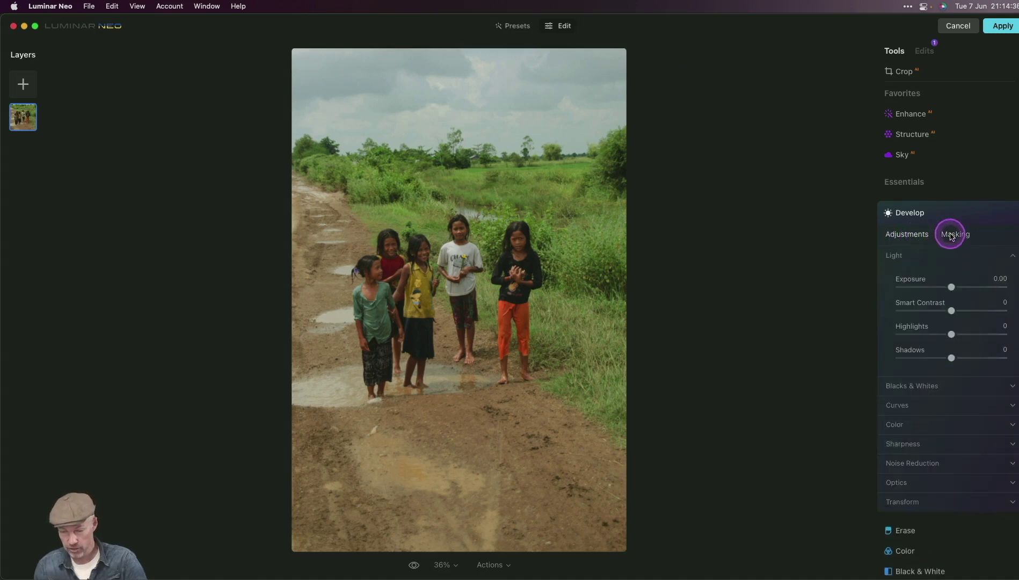
click(911, 307)
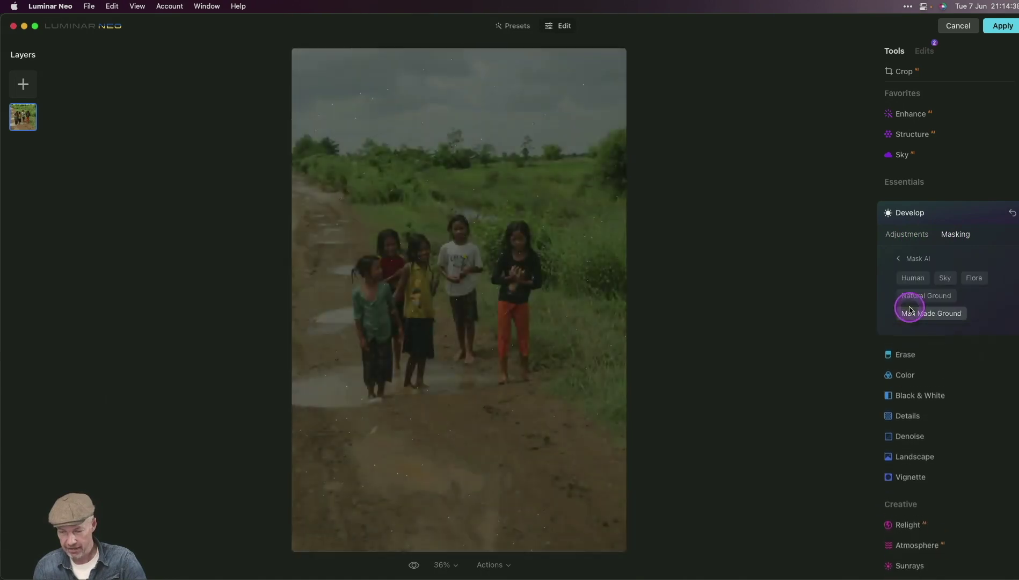
click(945, 278)
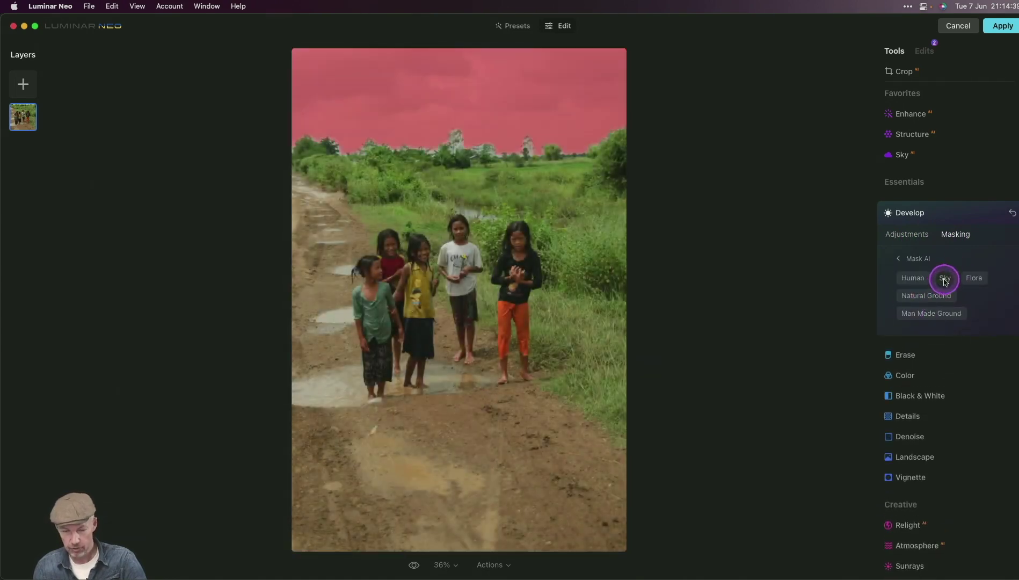
click(972, 278)
click(938, 297)
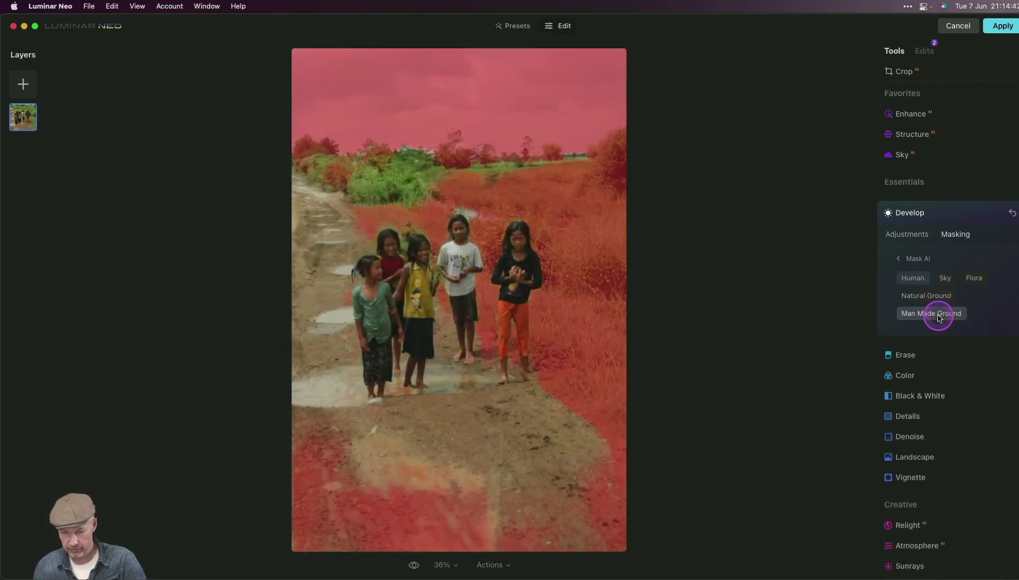
click(940, 314)
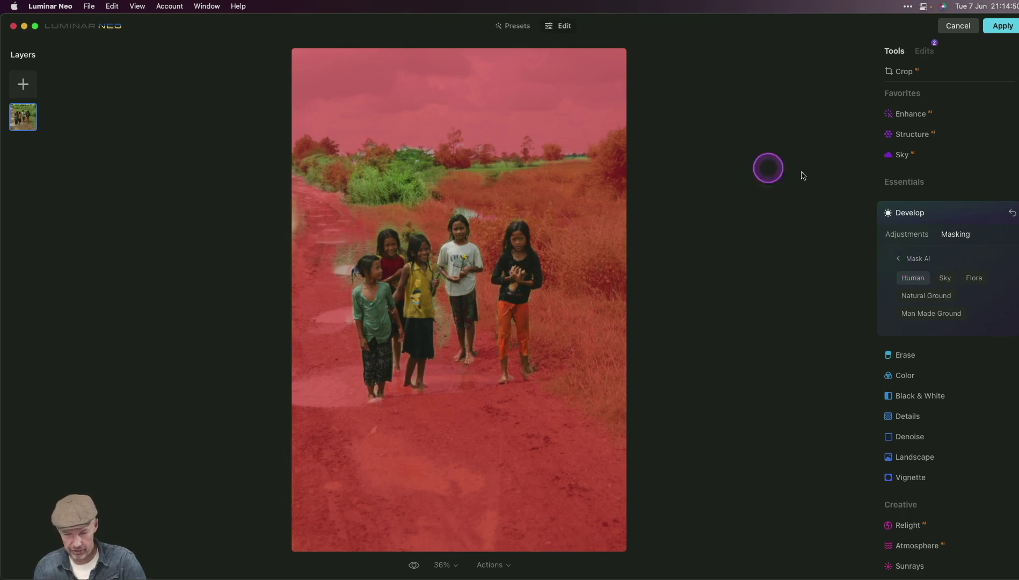
Paint the unmasked bushes and tree line below the sky into the Develop mask with the Brush.
click(912, 258)
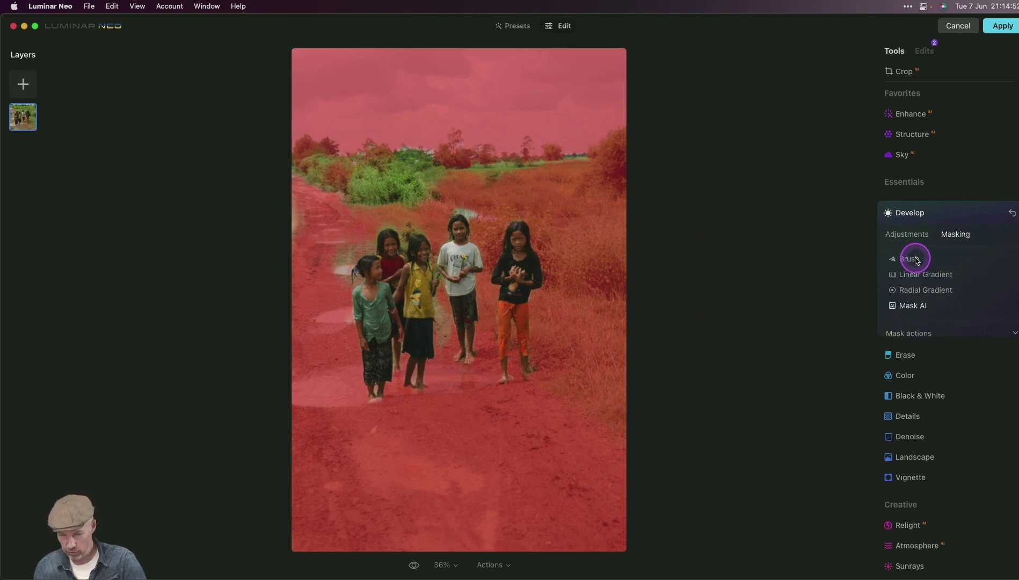
click(910, 258)
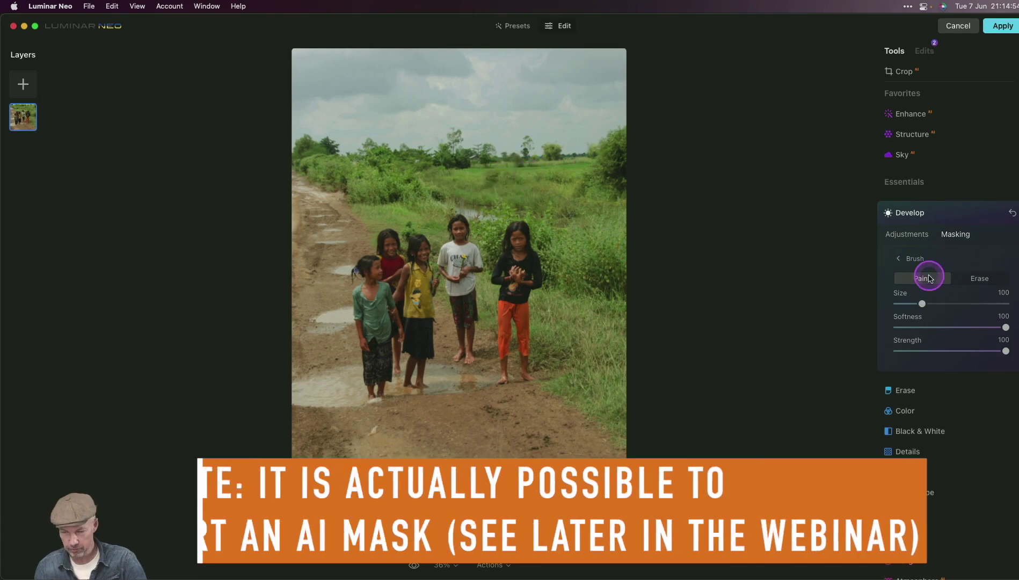
mouse_move(361, 177)
mouse_down()
mouse_move(405, 176)
mouse_move(282, 170)
mouse_move(443, 175)
mouse_move(454, 157)
mouse_move(526, 159)
mouse_move(494, 88)
mouse_up()
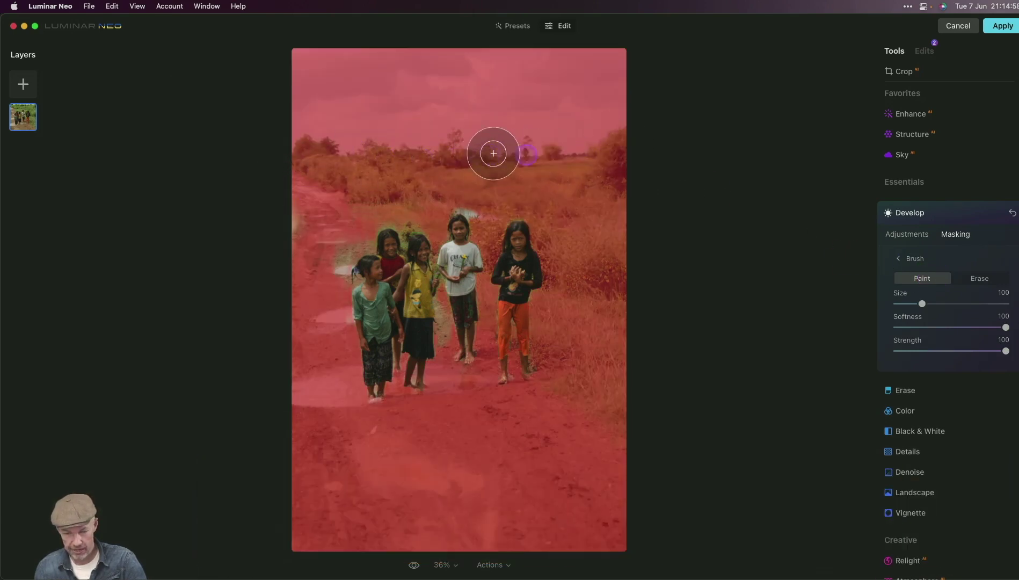
Set the masked Develop adjustment's Highlights to -32 and Exposure to -0.42, and compare the photo before and after.
click(907, 234)
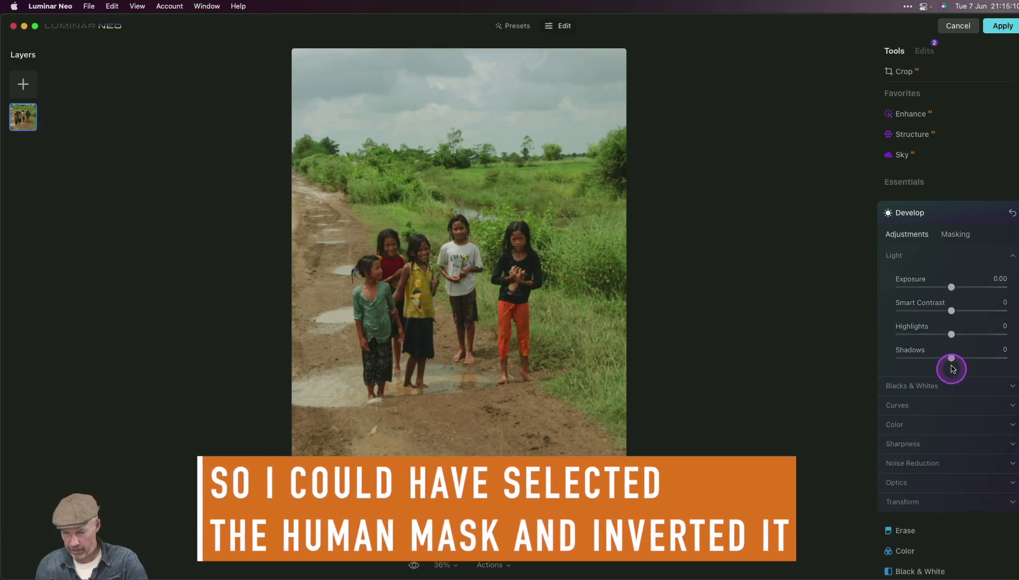
drag(951, 334, 934, 334)
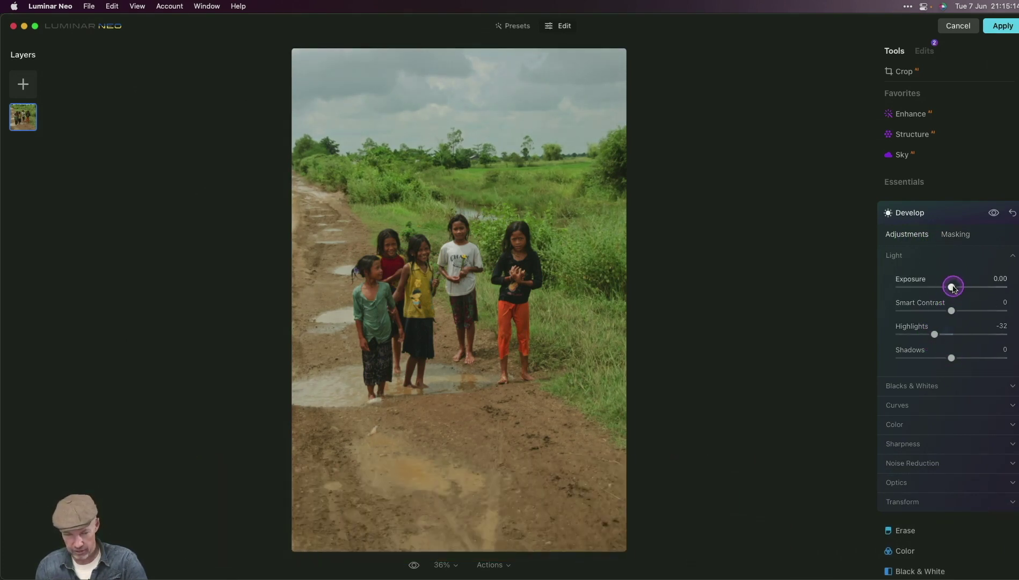
drag(951, 287, 946, 287)
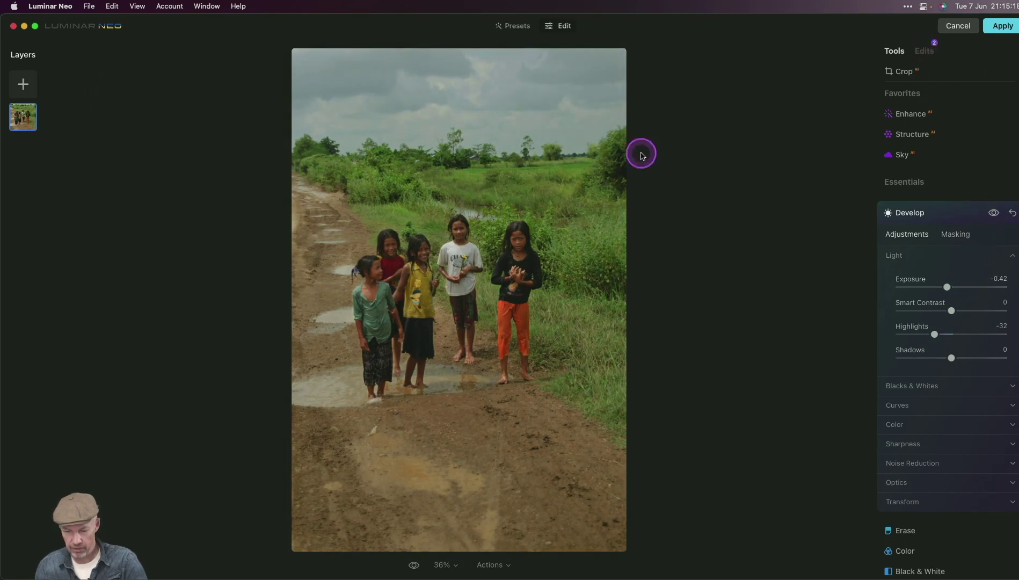
click(413, 566)
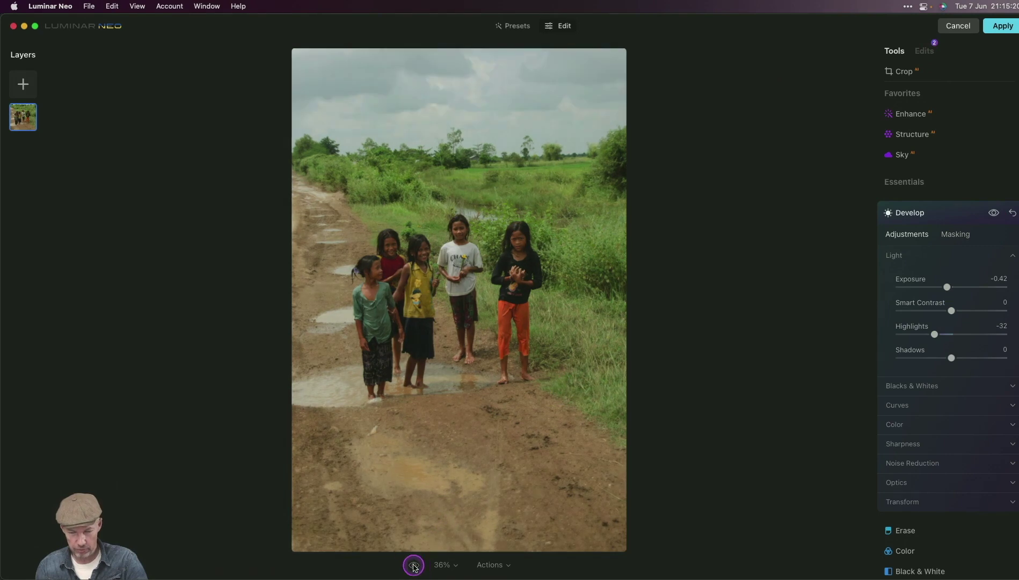
click(413, 567)
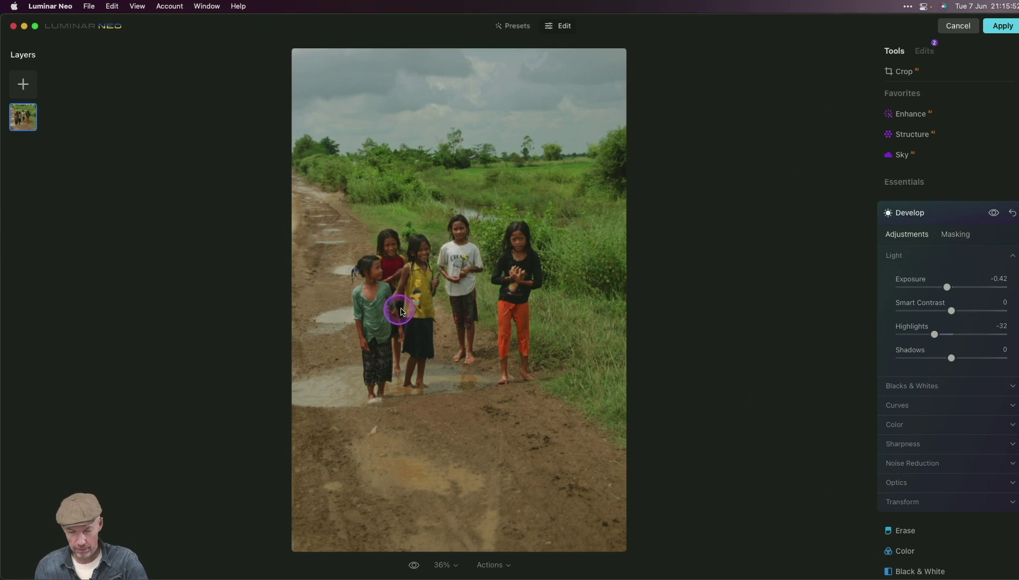
Start a Structure AI adjustment and restrict it to the Man Made Ground category with Mask AI.
click(912, 135)
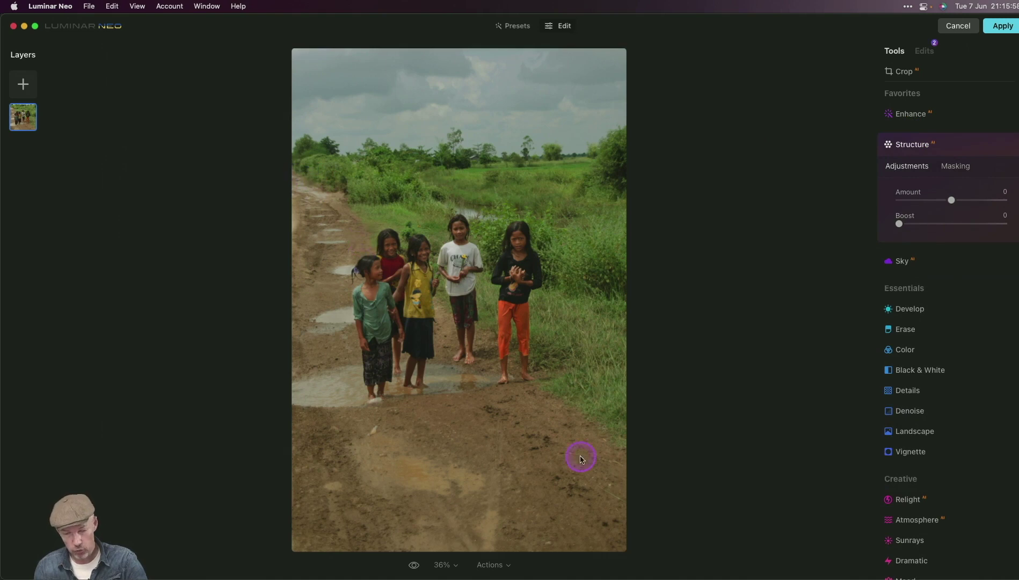
click(958, 168)
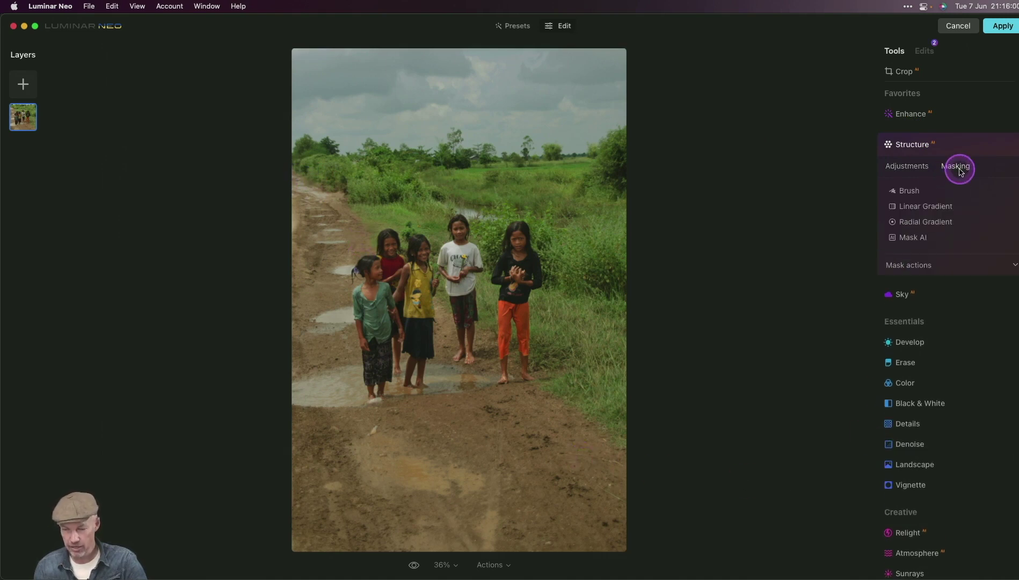
click(914, 238)
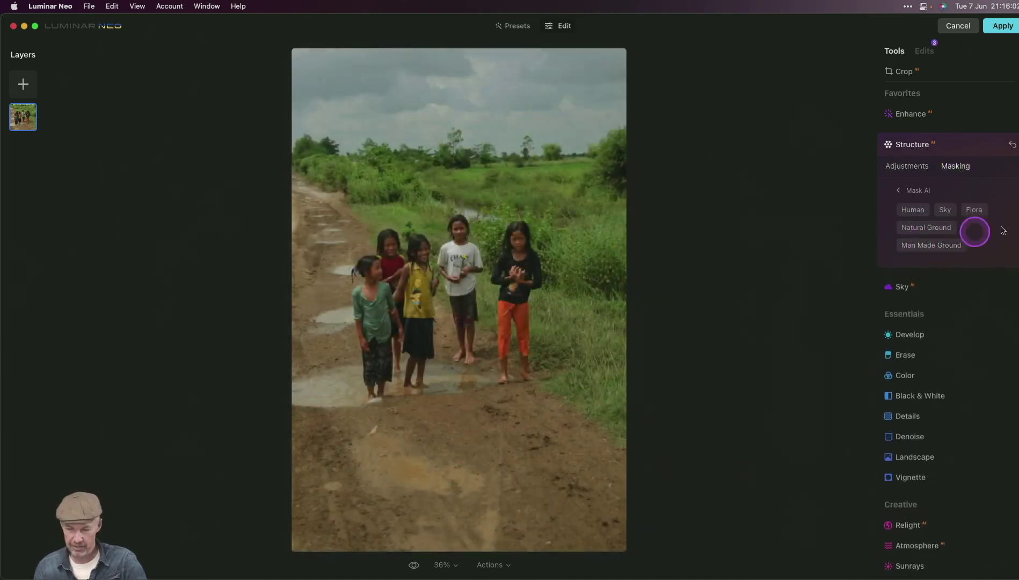
click(936, 246)
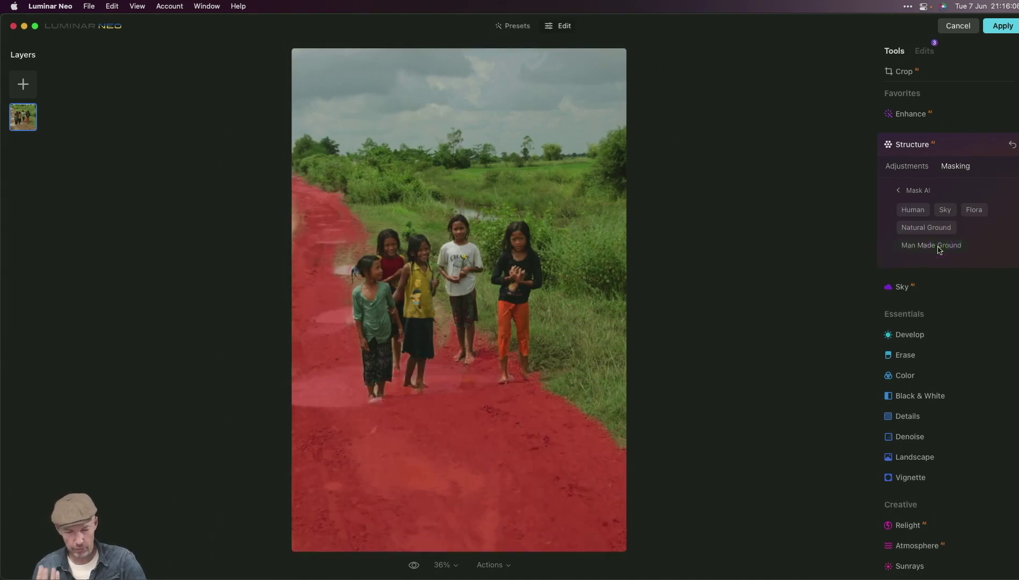
Set the Amount of the masked Structure AI adjustment to 55.
click(910, 166)
drag(951, 199, 986, 206)
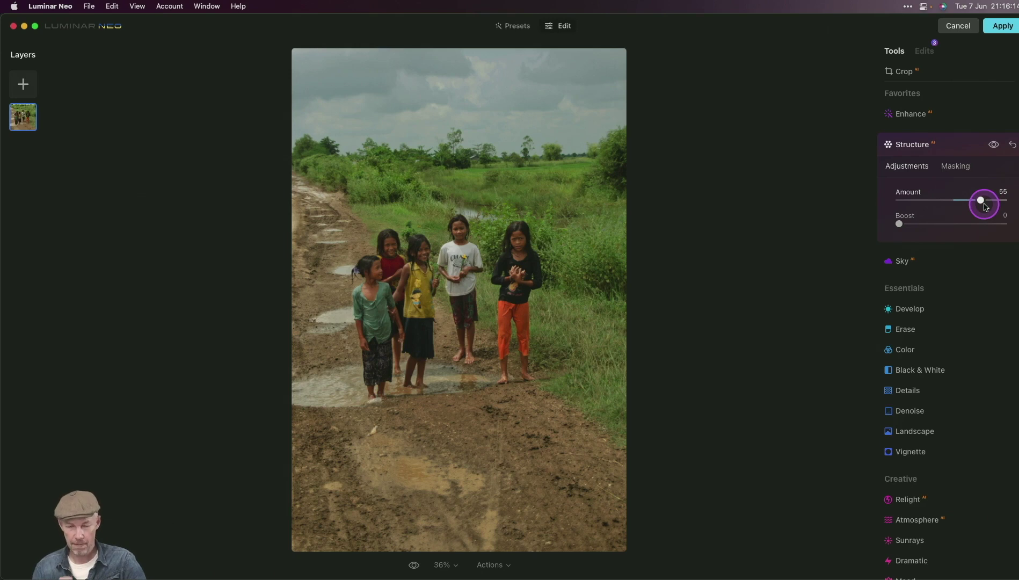
drag(986, 207, 985, 207)
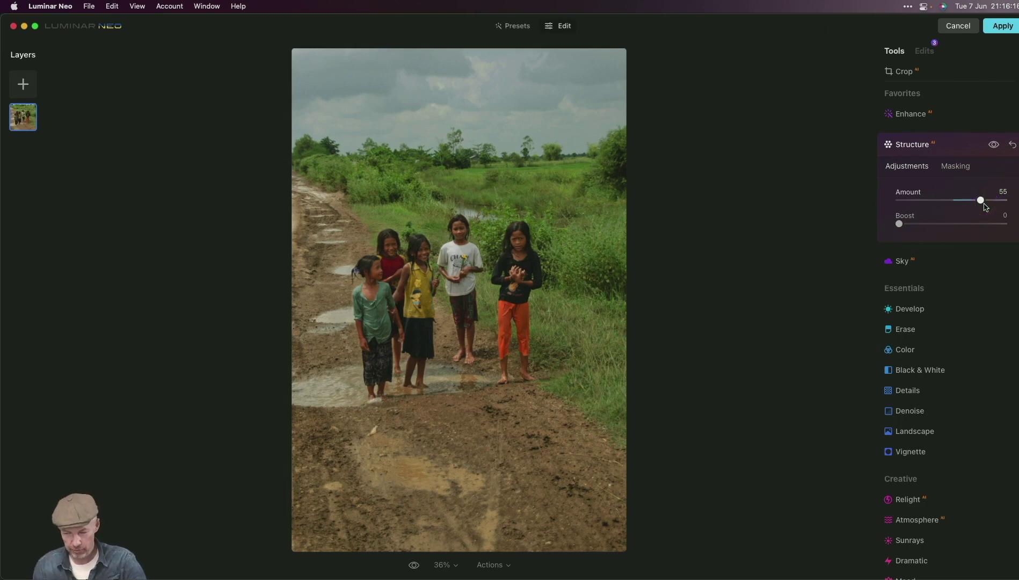
Replace the overcast sky with the Blue Sky 5 preset using Sky AI.
click(897, 396)
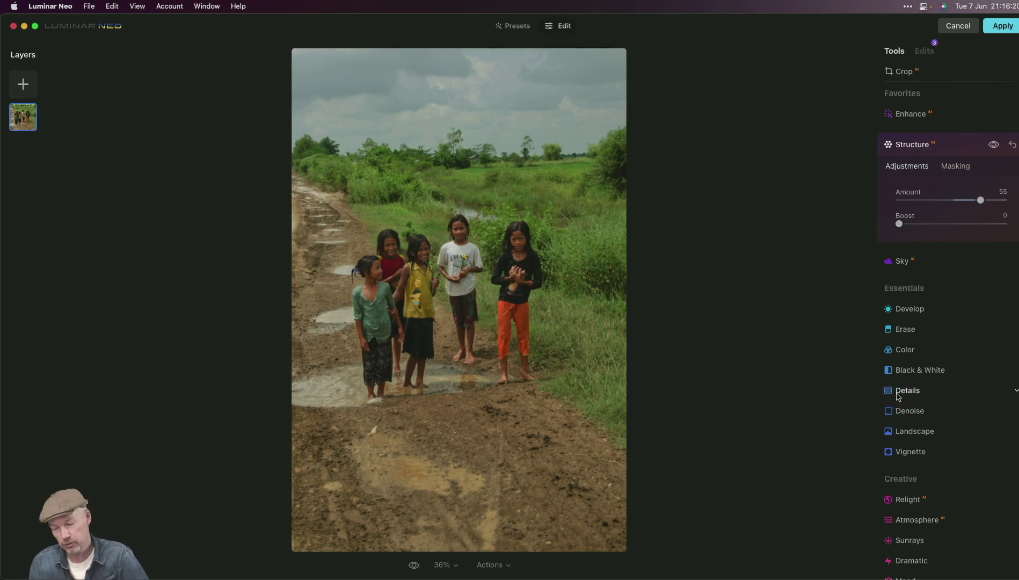
scroll(927, 435, down, 2)
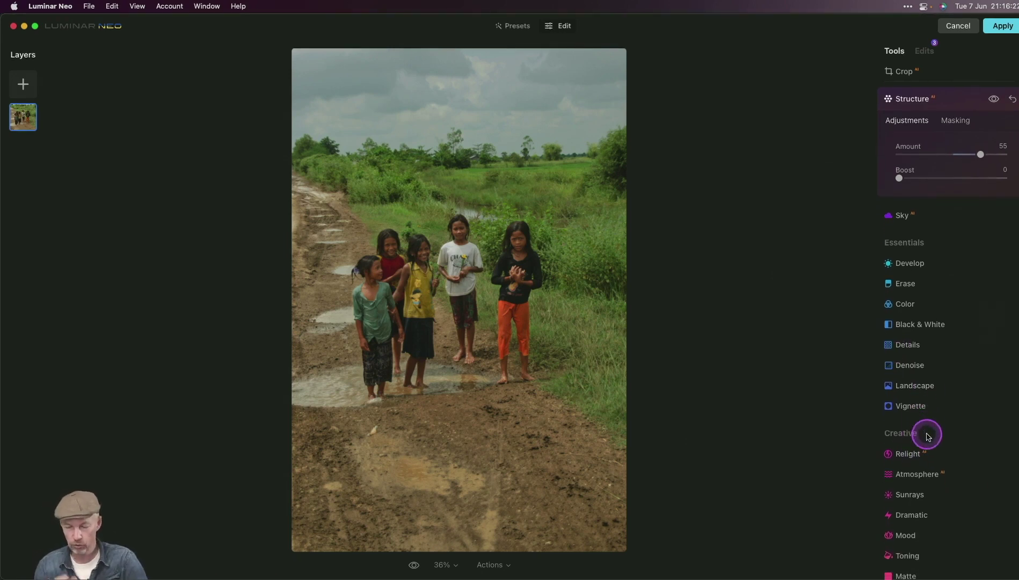
scroll(927, 436, up, 2)
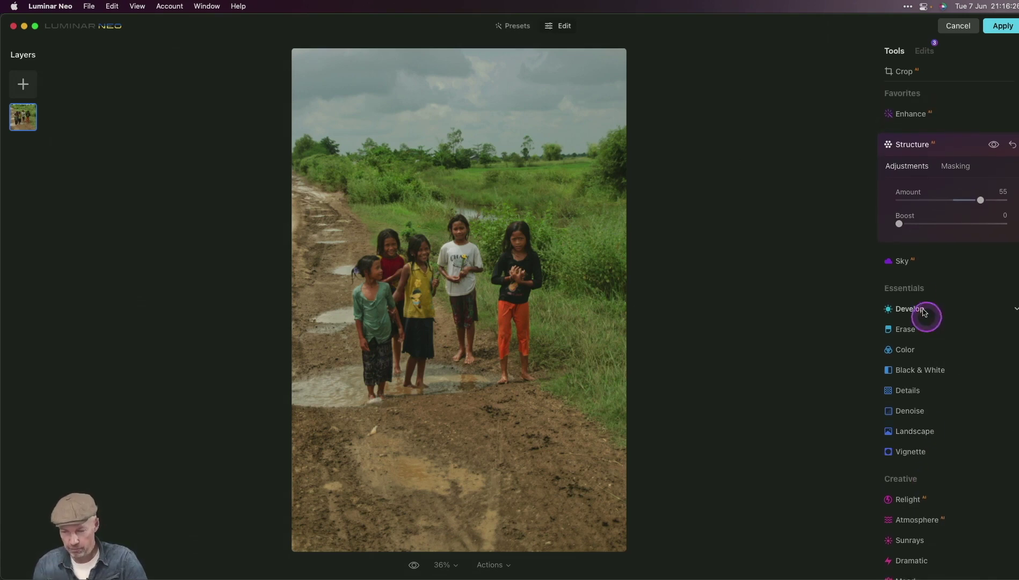
click(906, 261)
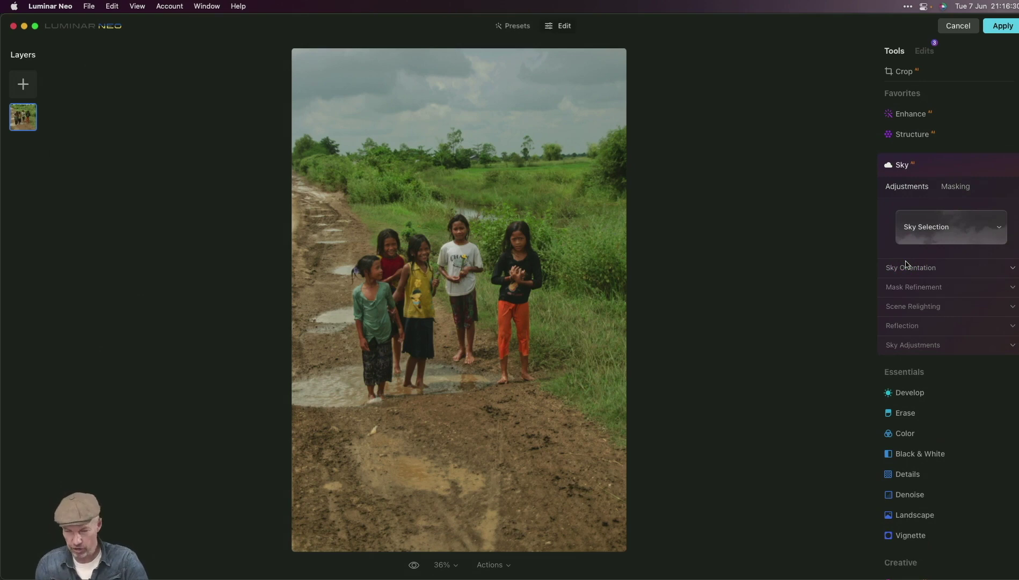
click(999, 229)
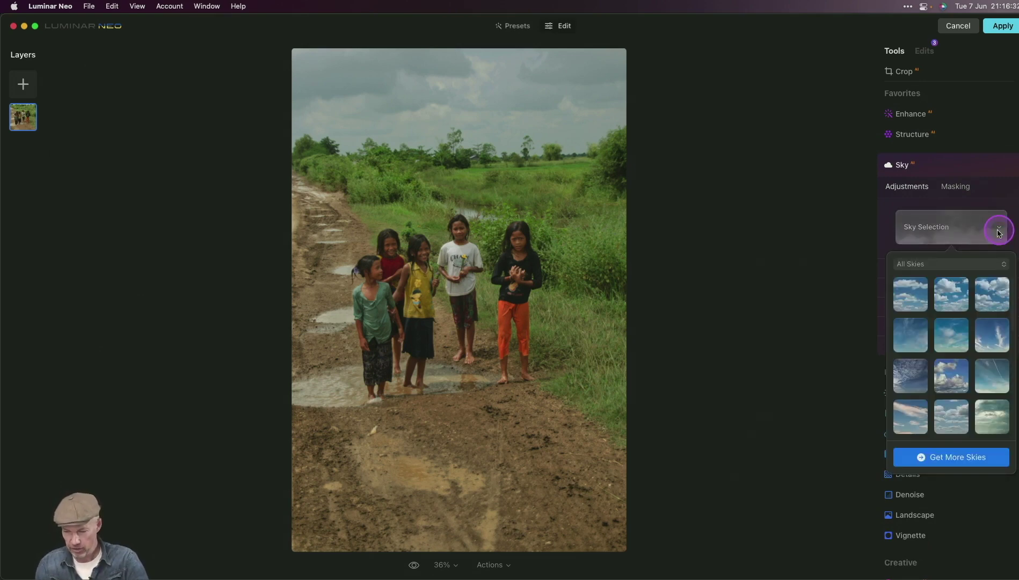
click(951, 342)
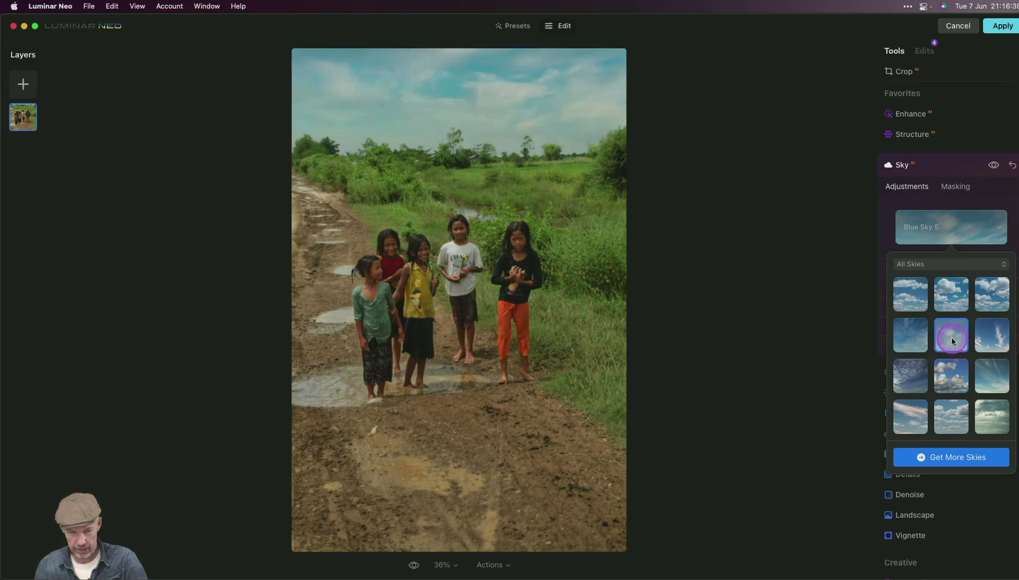
click(859, 301)
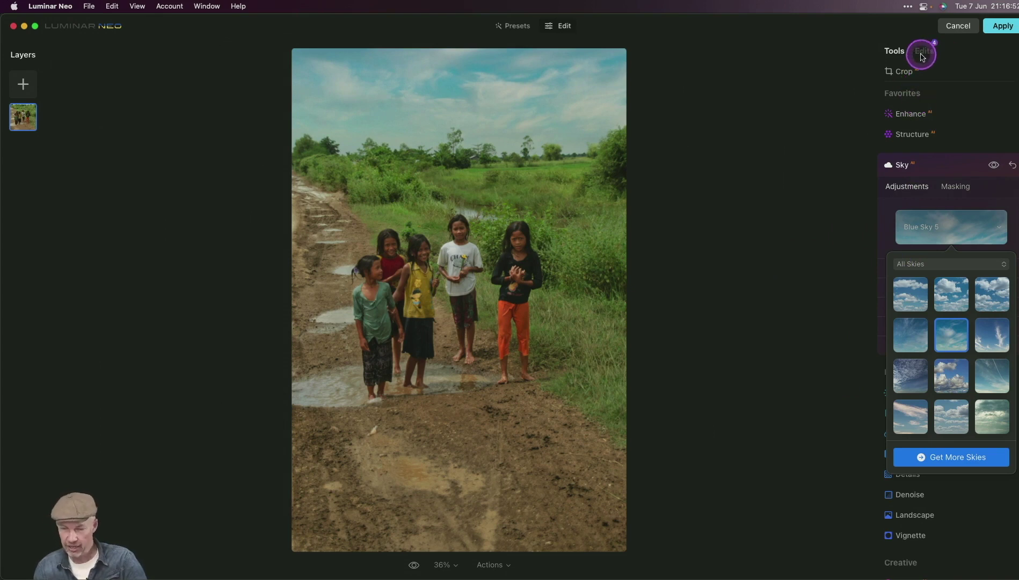
click(894, 51)
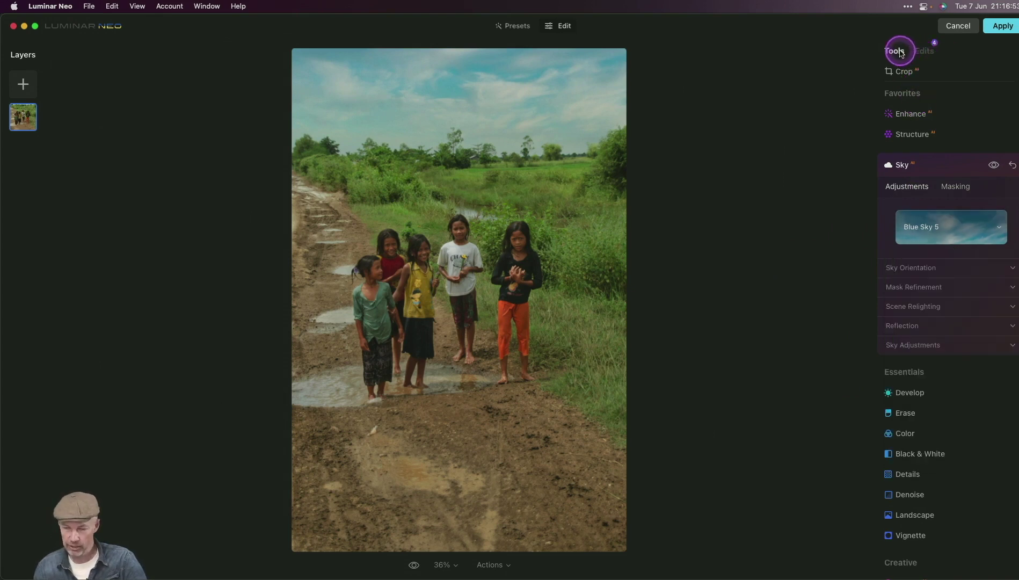
Start a Color adjustment and restrict it to the Sky category with Mask AI.
click(905, 434)
click(949, 275)
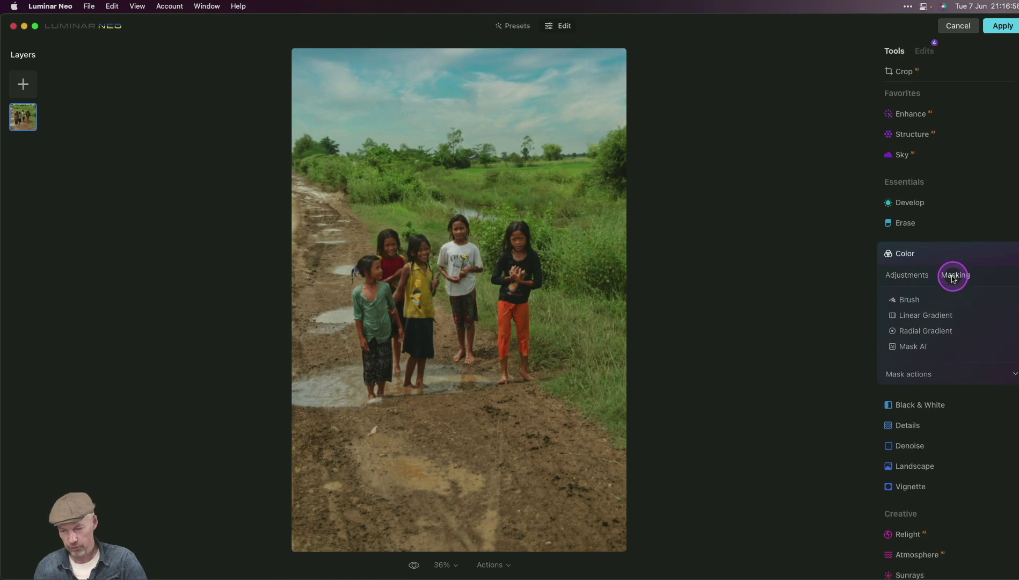
click(916, 346)
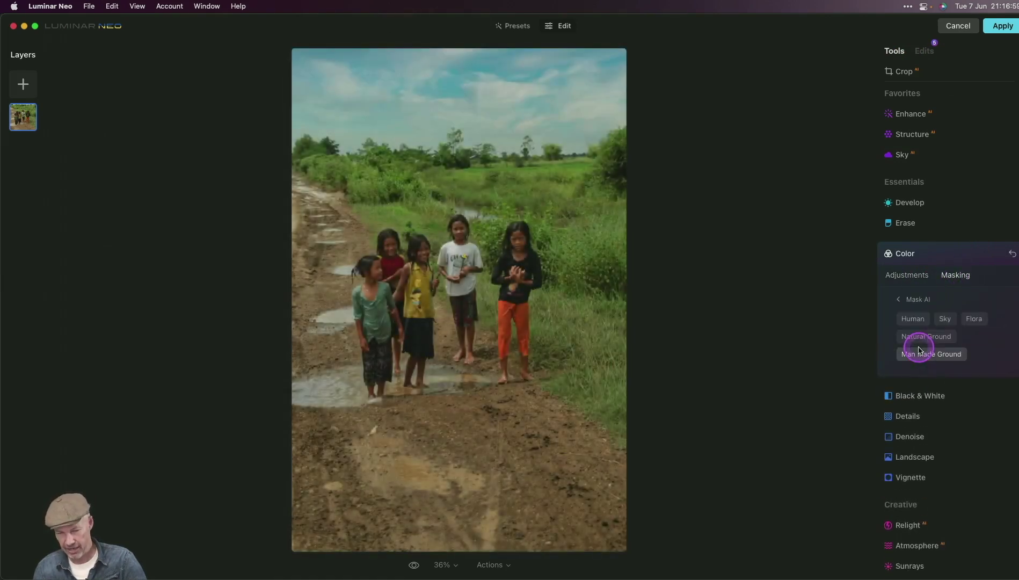
click(941, 319)
click(924, 305)
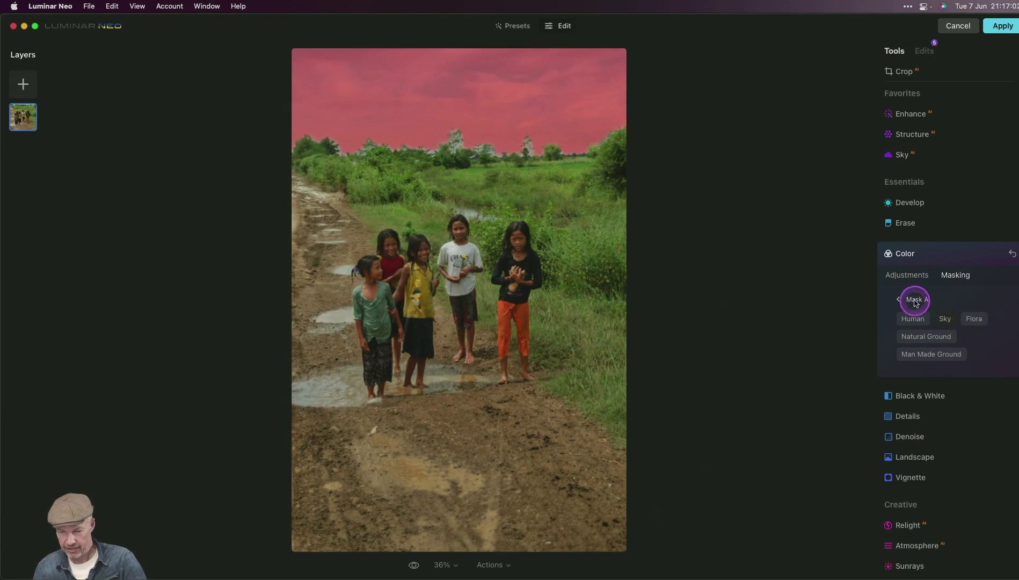
Set the Saturation of the sky-masked Color adjustment to -30.
click(910, 277)
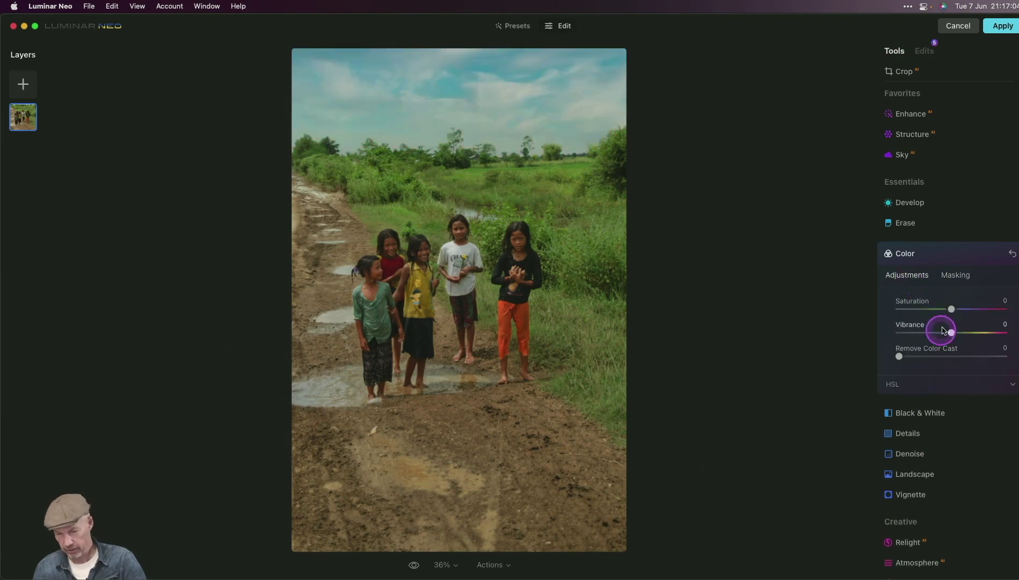
drag(950, 309, 954, 308)
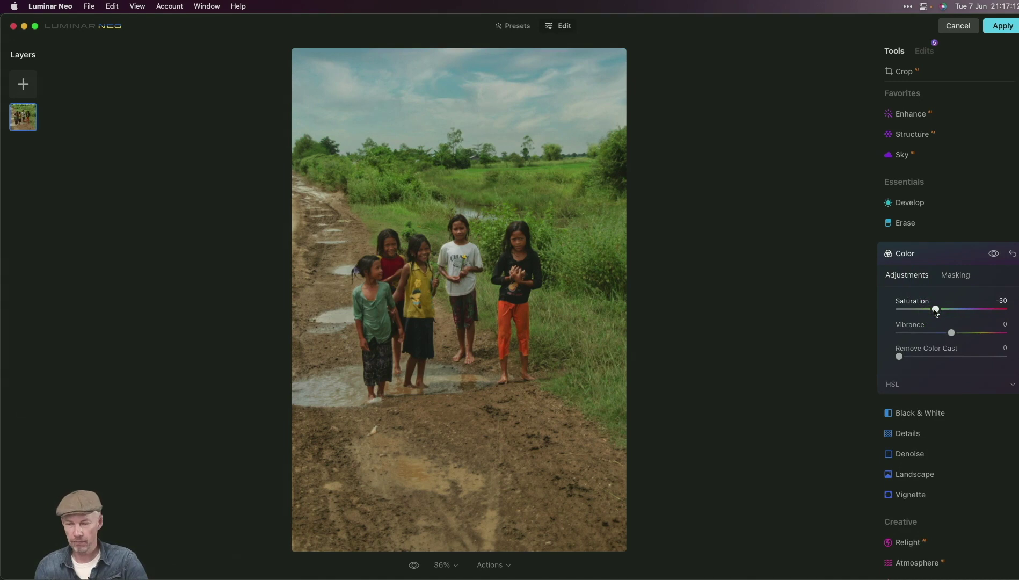
click(952, 267)
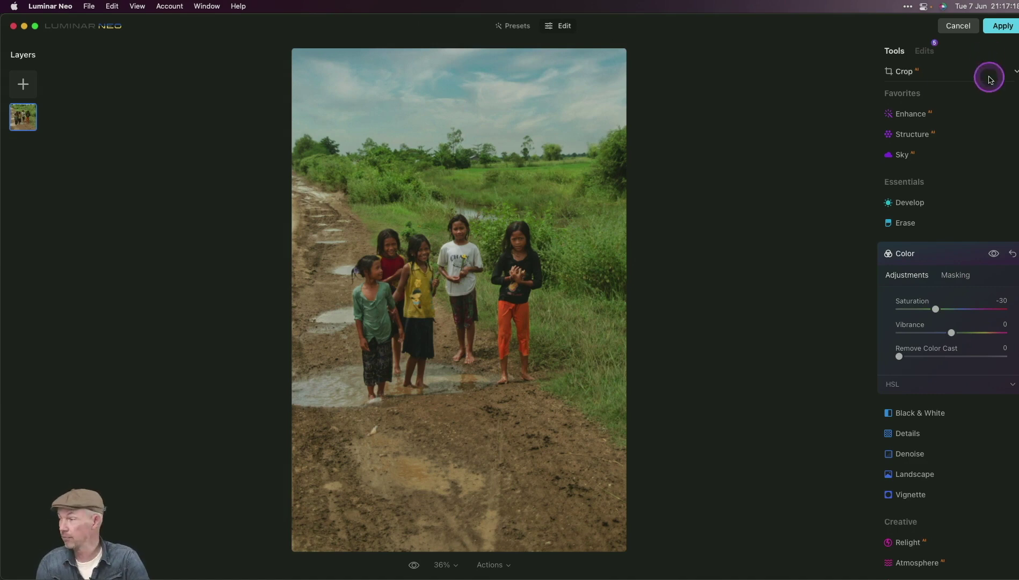
Apply the Luminar Neo edits and, back in Lightroom Classic, compare DSC_0011-Edit.tif with the original DSC_0011.dng.
click(1002, 26)
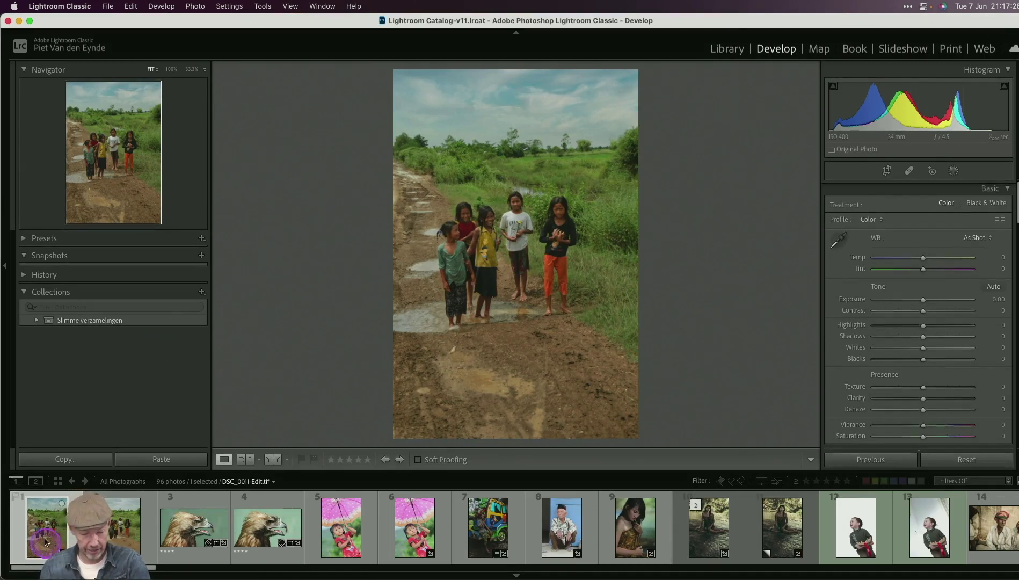
click(113, 529)
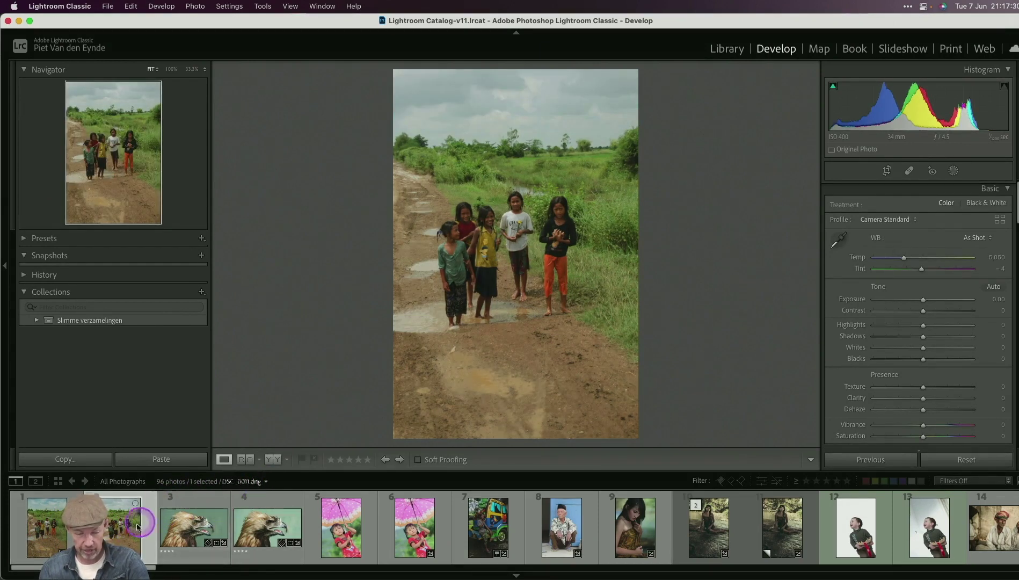
click(51, 539)
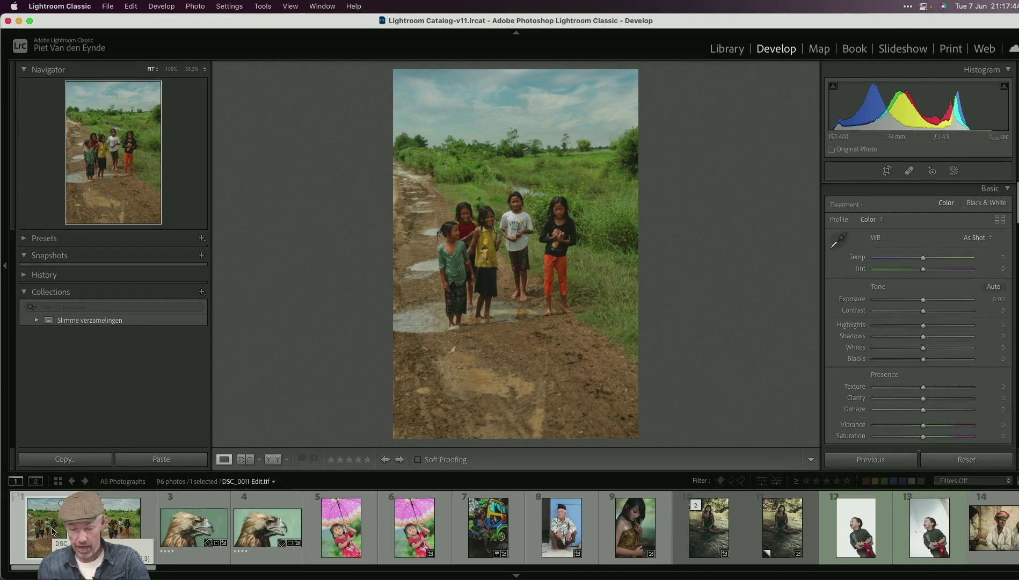
Crop DSC_0011-Edit.tif slightly tighter around the children and give it the Faded Colours profile.
key(r)
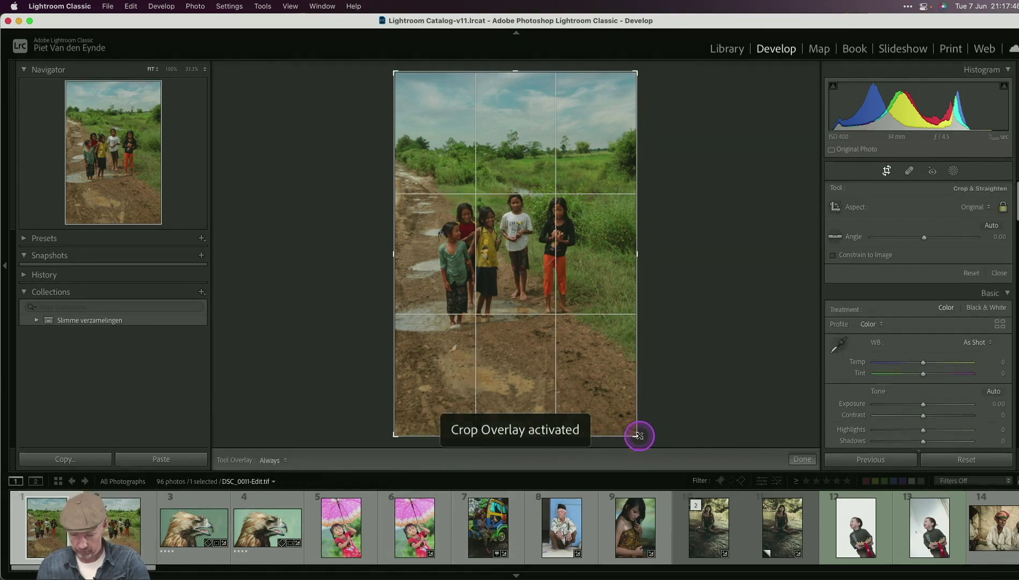
key(d)
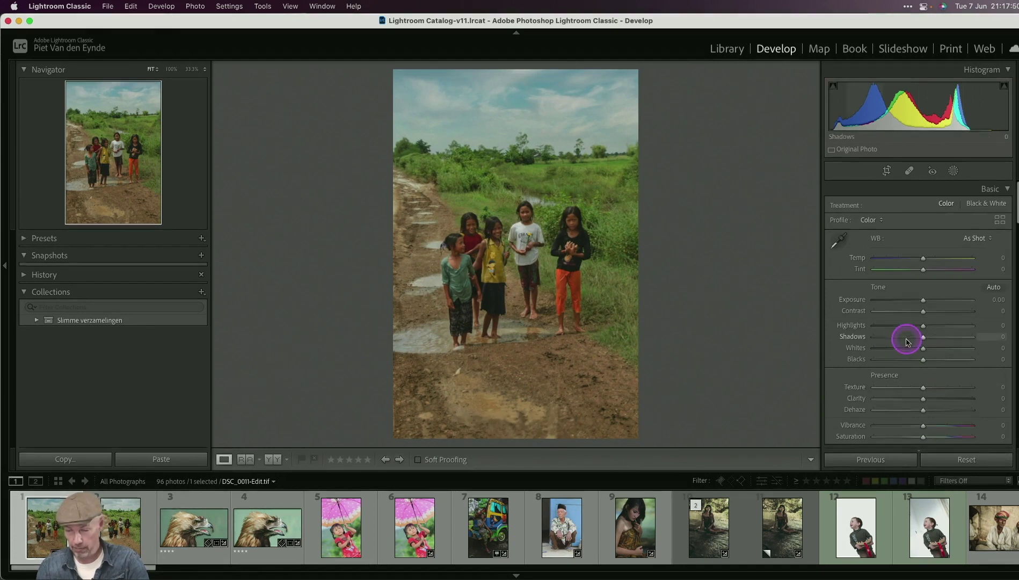
click(1000, 219)
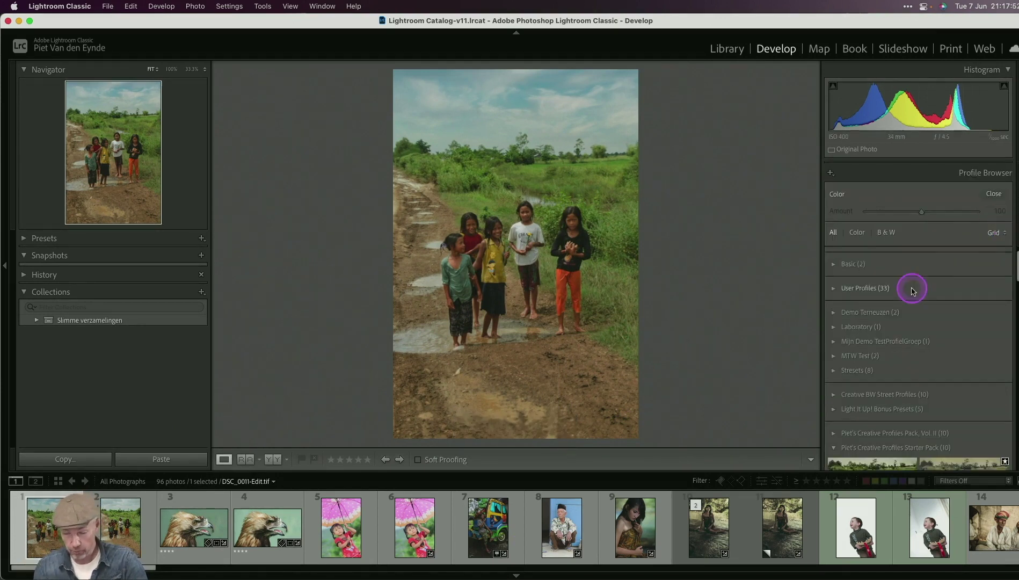
scroll(912, 291, down, 3)
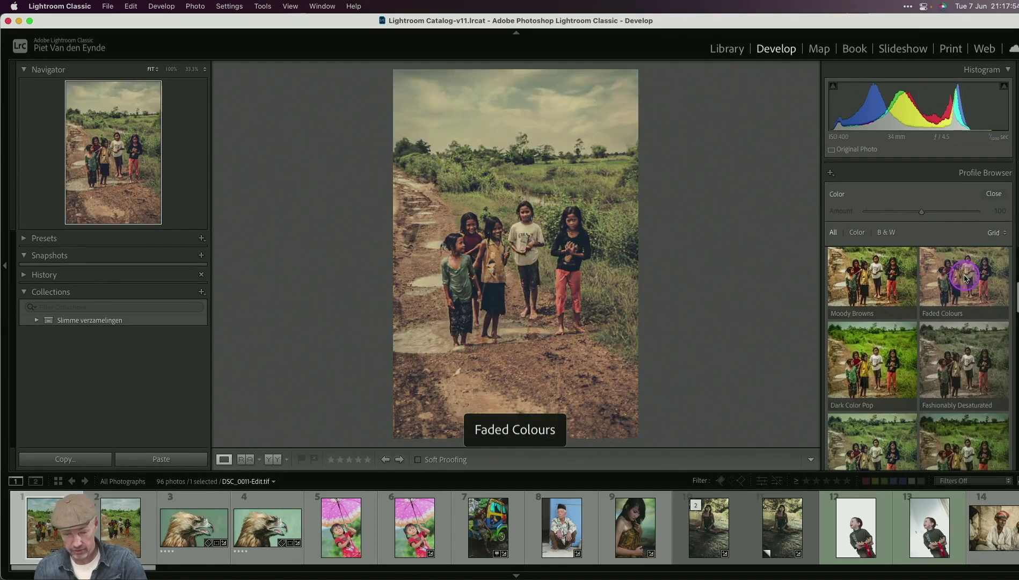
click(964, 278)
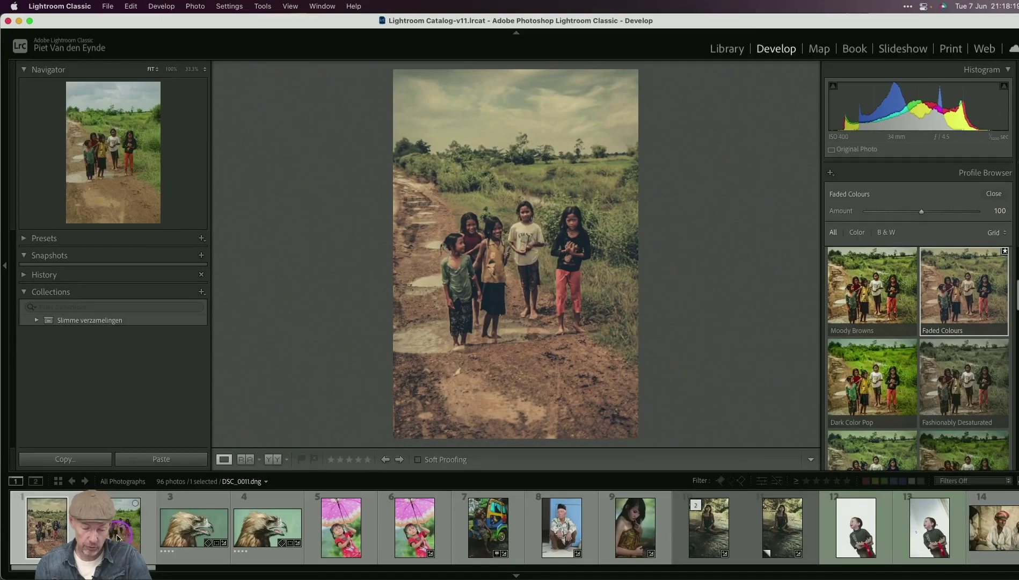
click(118, 534)
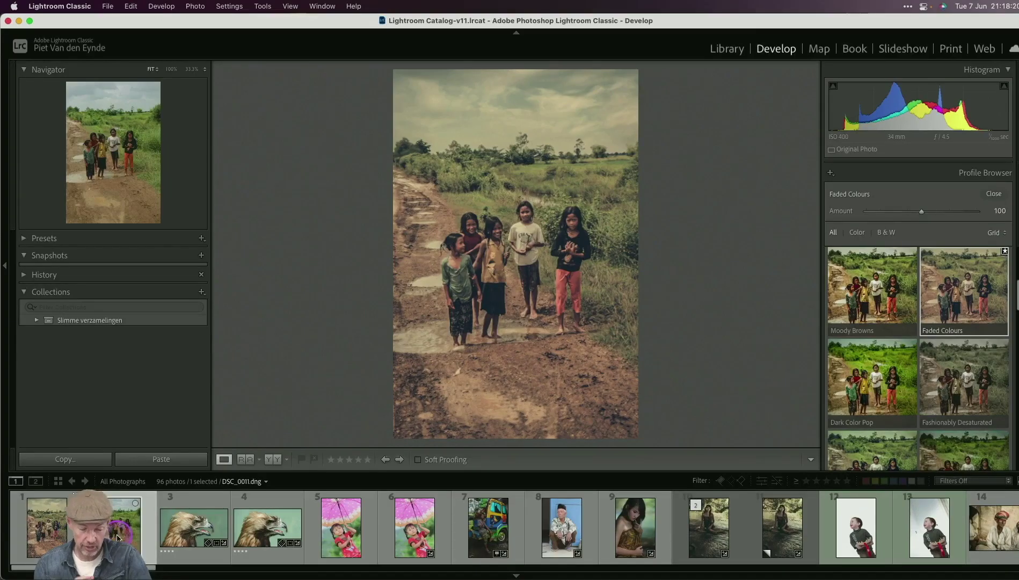
click(187, 5)
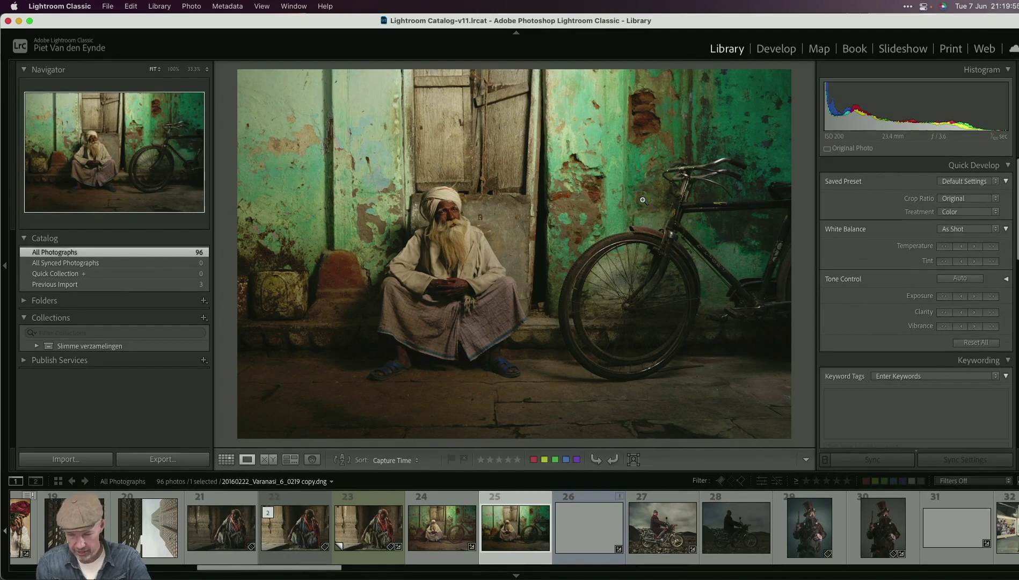
Check the photo of the seated man up close, then raise its Shadows to +94 and Blacks to +9 in Develop.
click(665, 194)
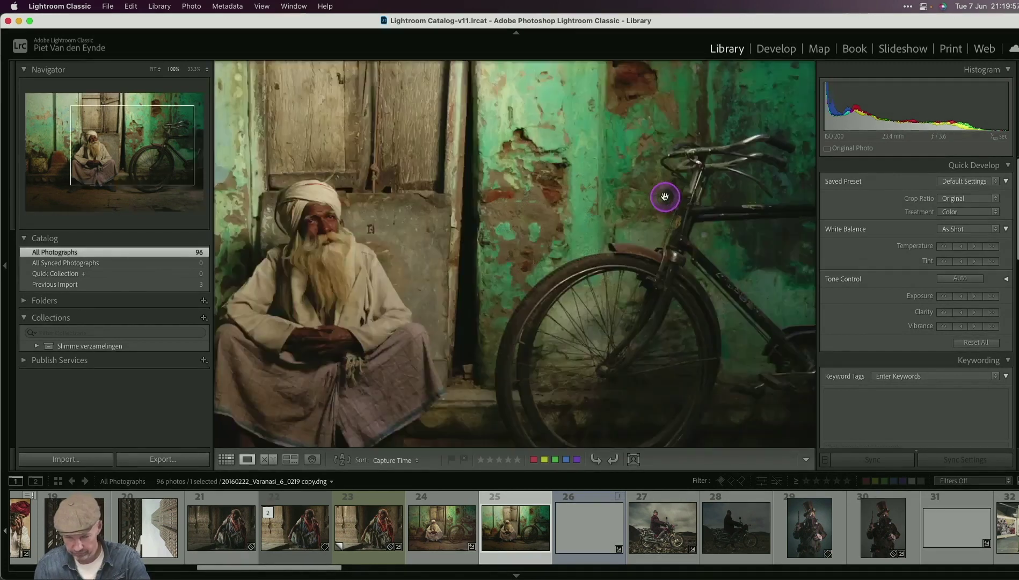
click(674, 181)
click(773, 51)
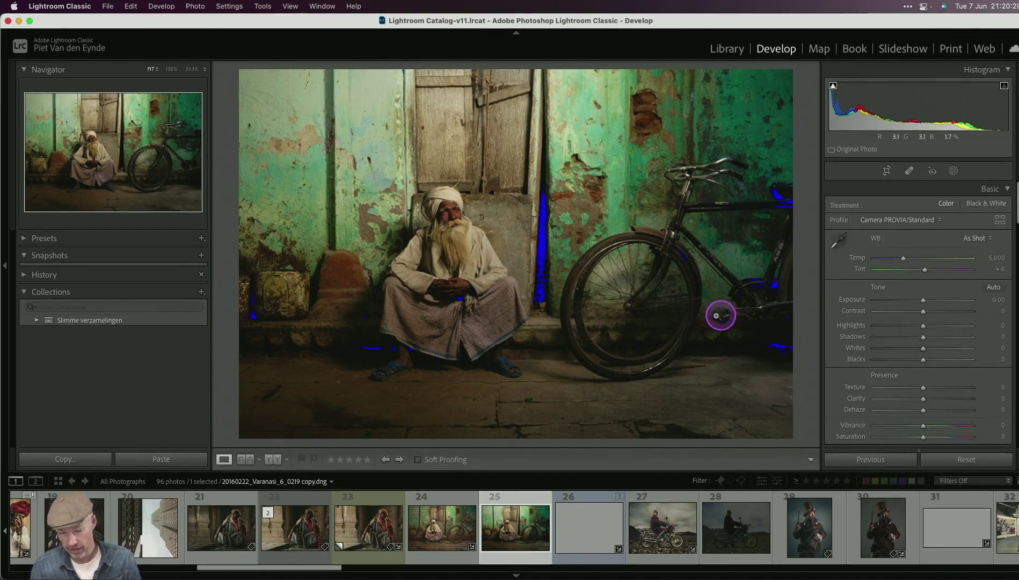
drag(923, 337, 926, 359)
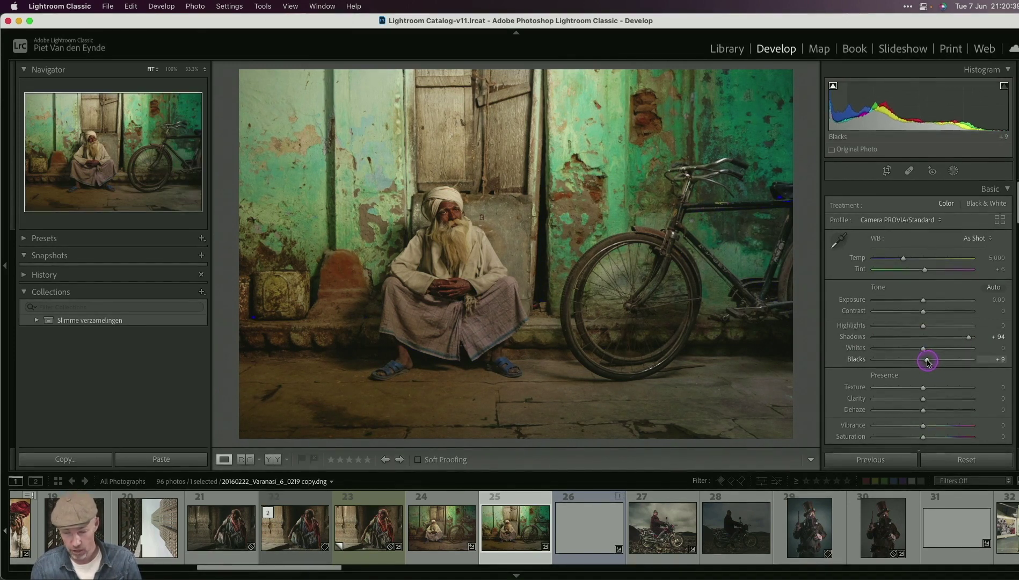
Change the camera profile of the seated man's photo to Camera Pro Neg Std.
click(987, 223)
click(956, 290)
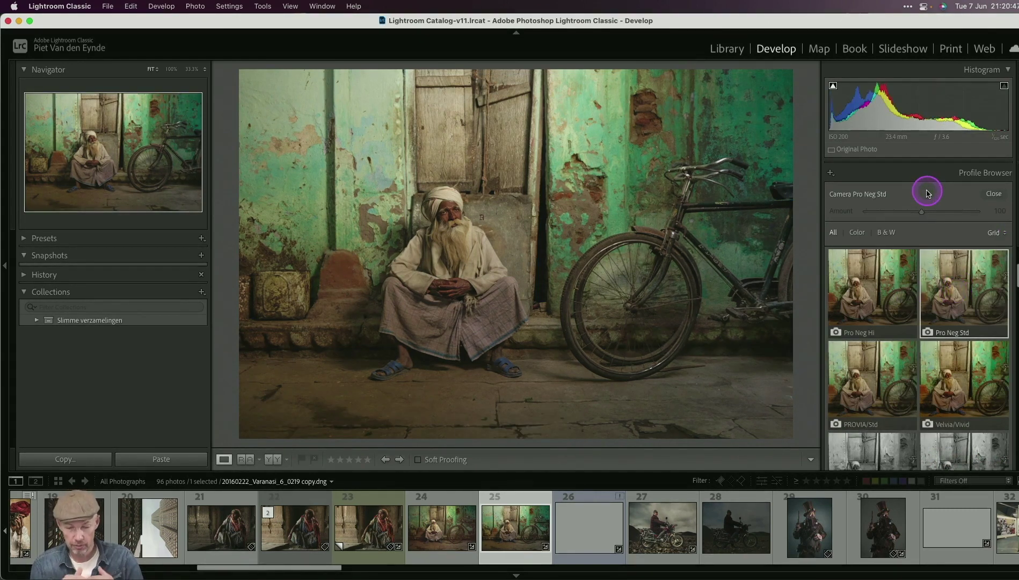
click(994, 193)
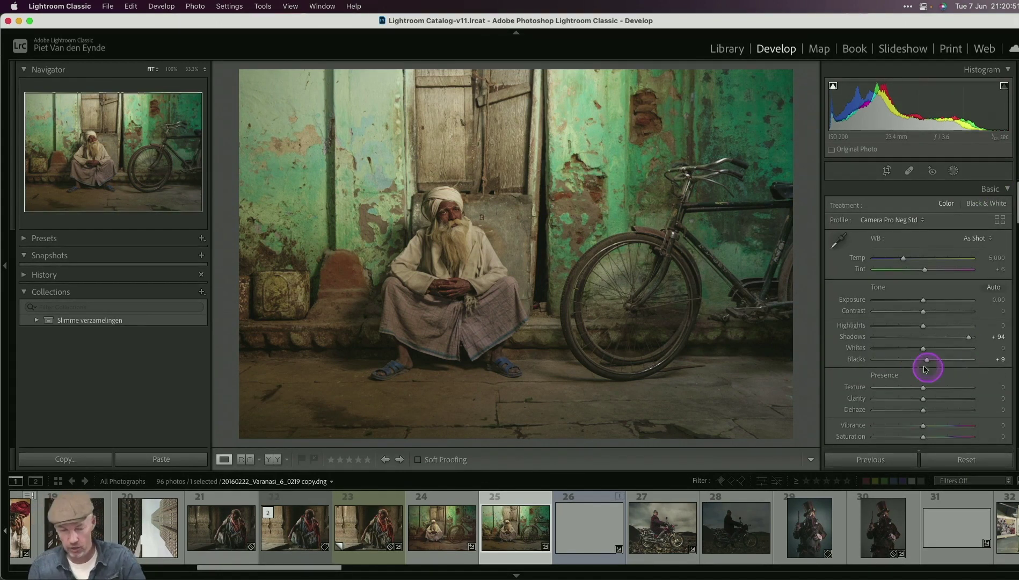
Reduce Shadows to +63 and cool the white balance Temp to 4,789.
drag(969, 339, 953, 338)
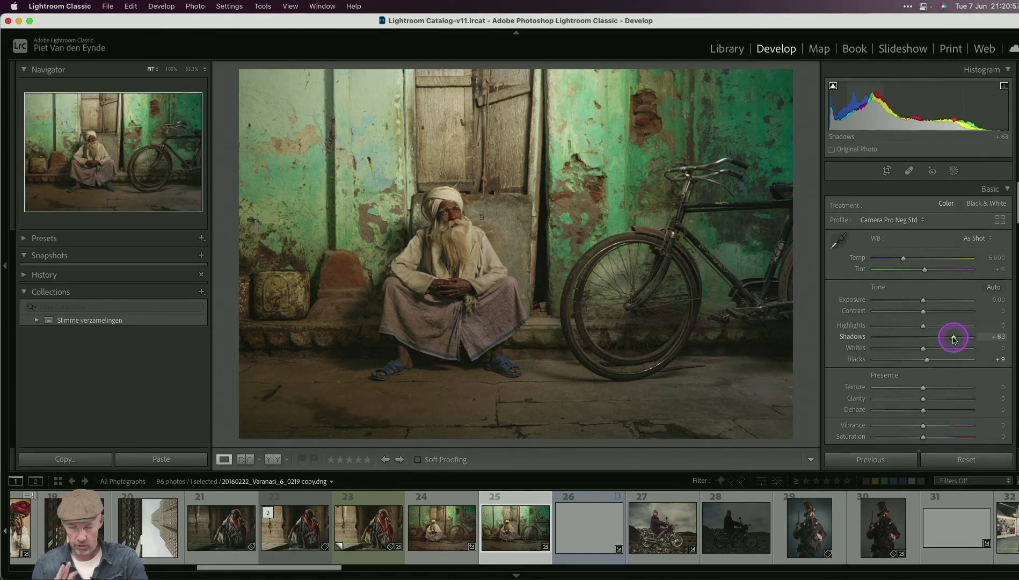
drag(903, 259, 902, 261)
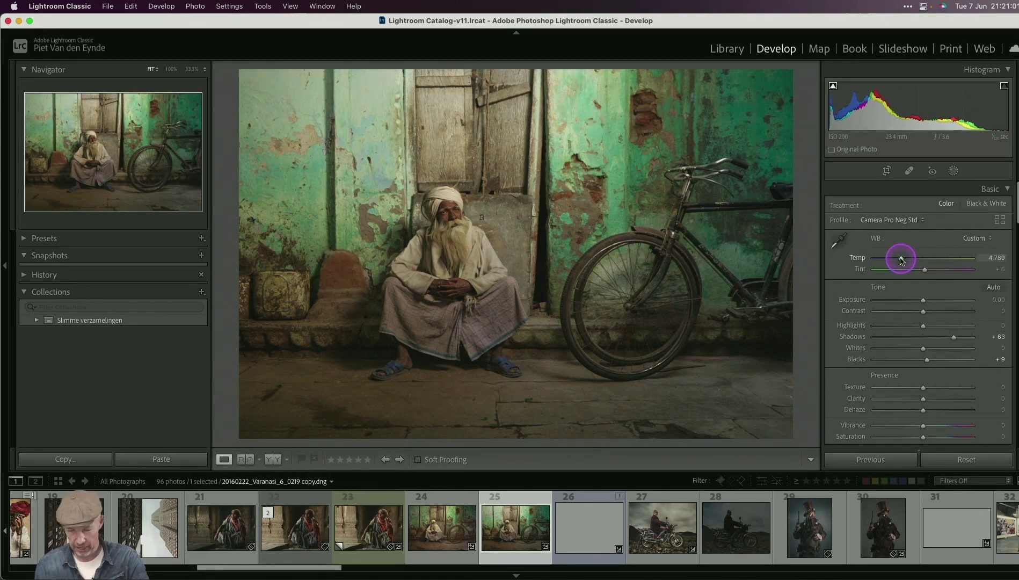
drag(477, 28, 477, 28)
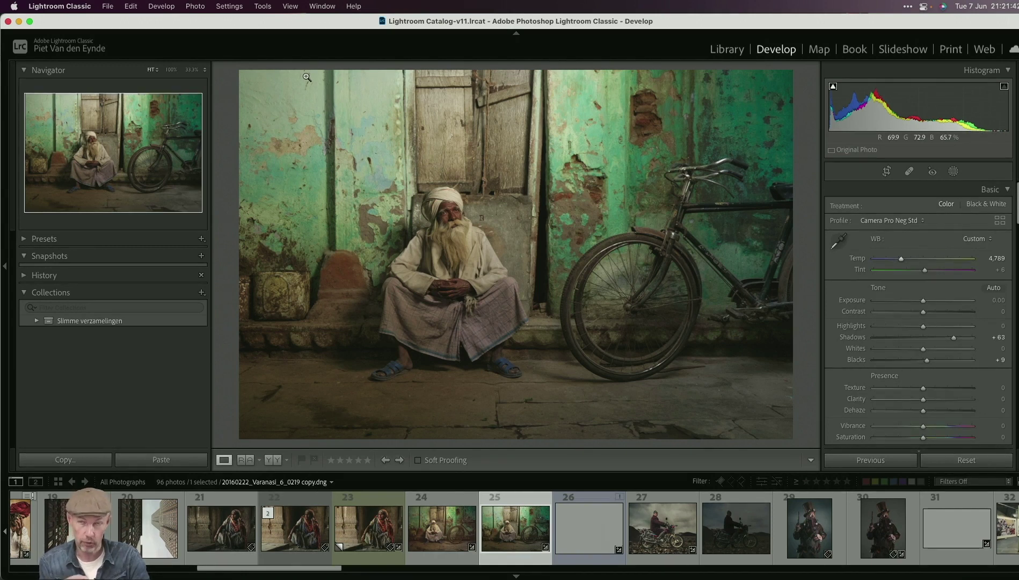
Open the adjusted photo of the seated man as a Smart Object in Photoshop.
click(205, 15)
mouse_move(241, 69)
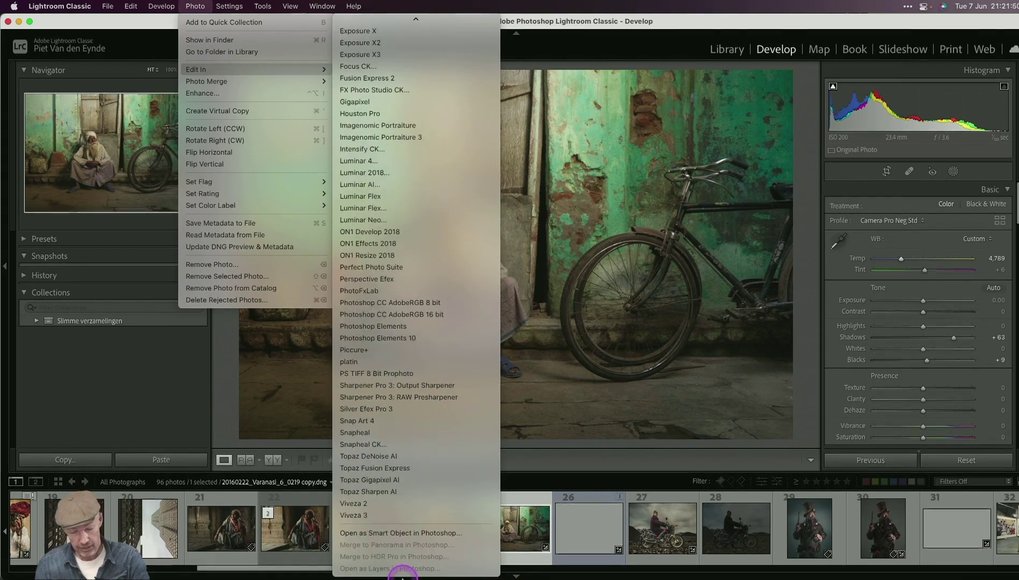
click(471, 532)
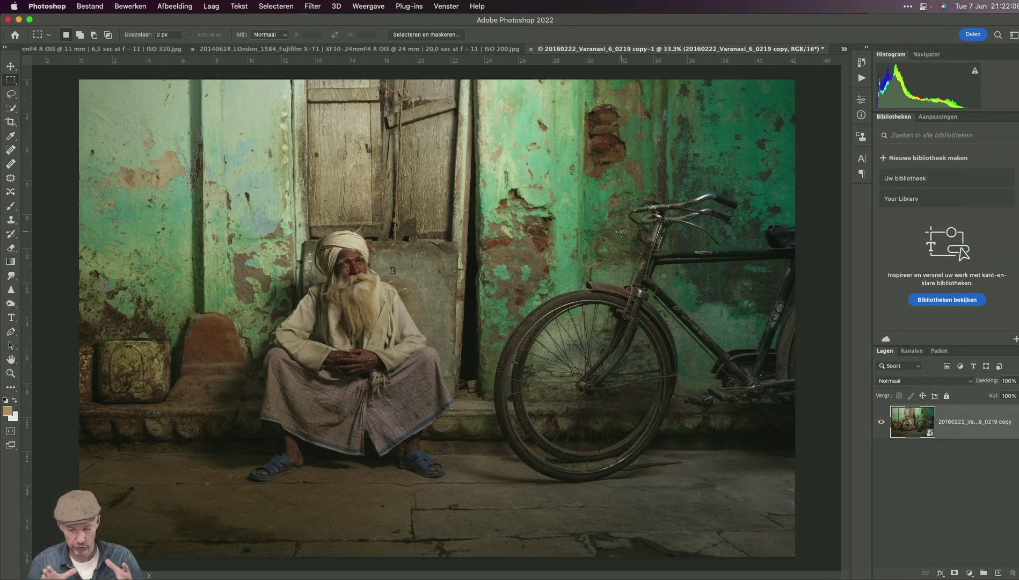
Launch the Skylum Luminar Neo filter on the Smart Object layer in Photoshop.
click(313, 6)
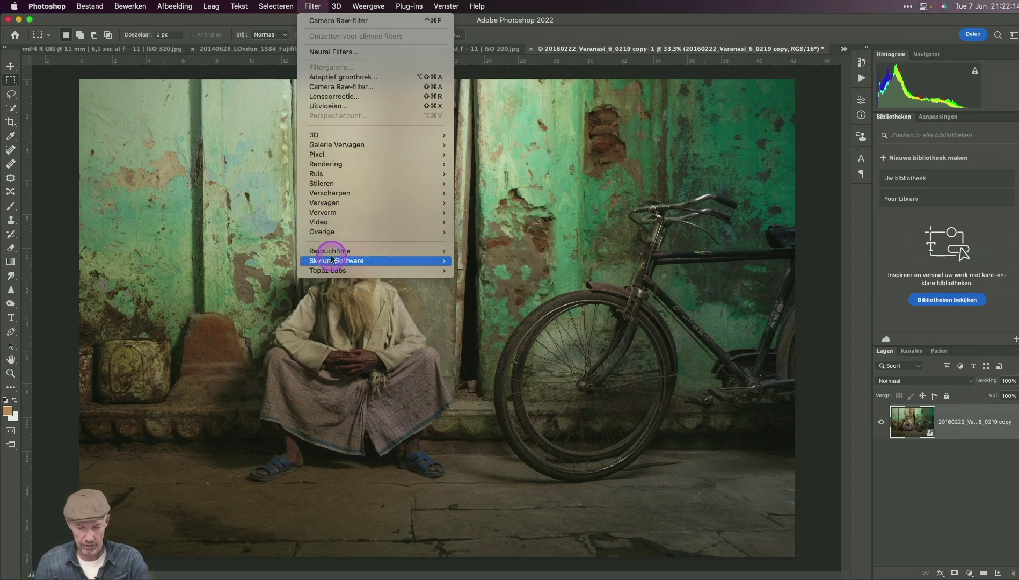
click(350, 261)
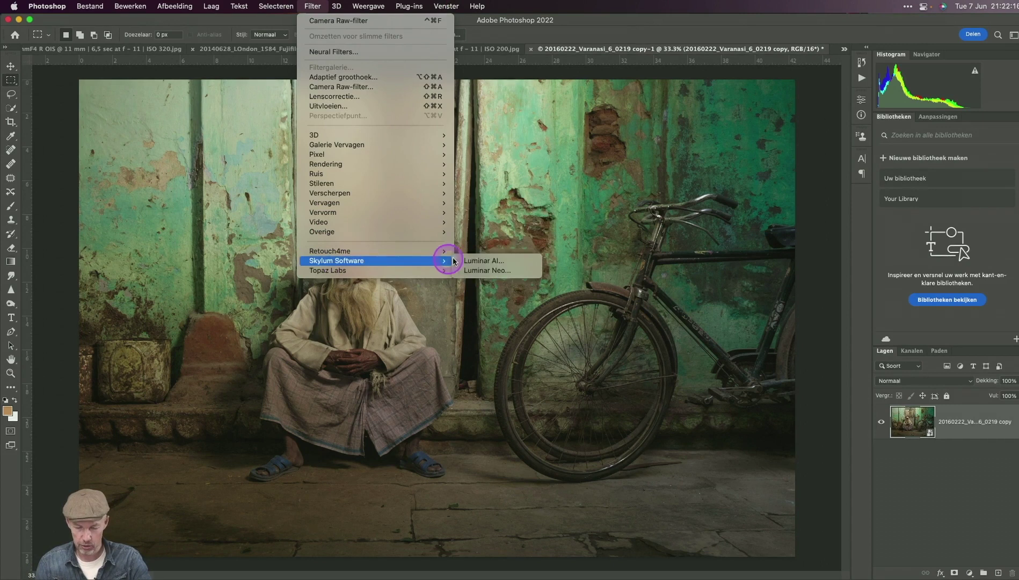
click(478, 274)
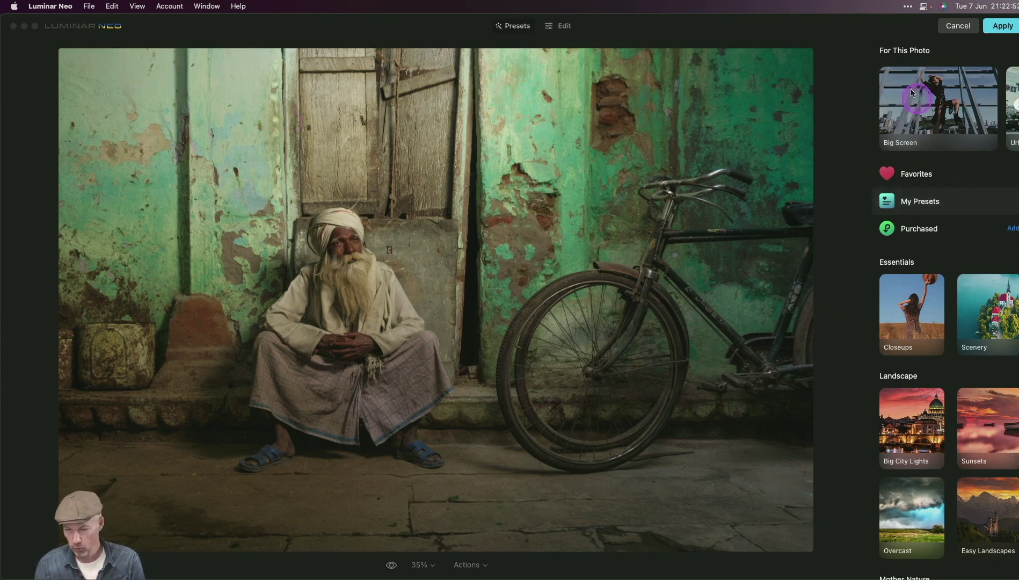
In Luminar Neo's Develop tool, mask the upper-left wall area with a Linear Gradient that fades towards the seated man.
click(561, 26)
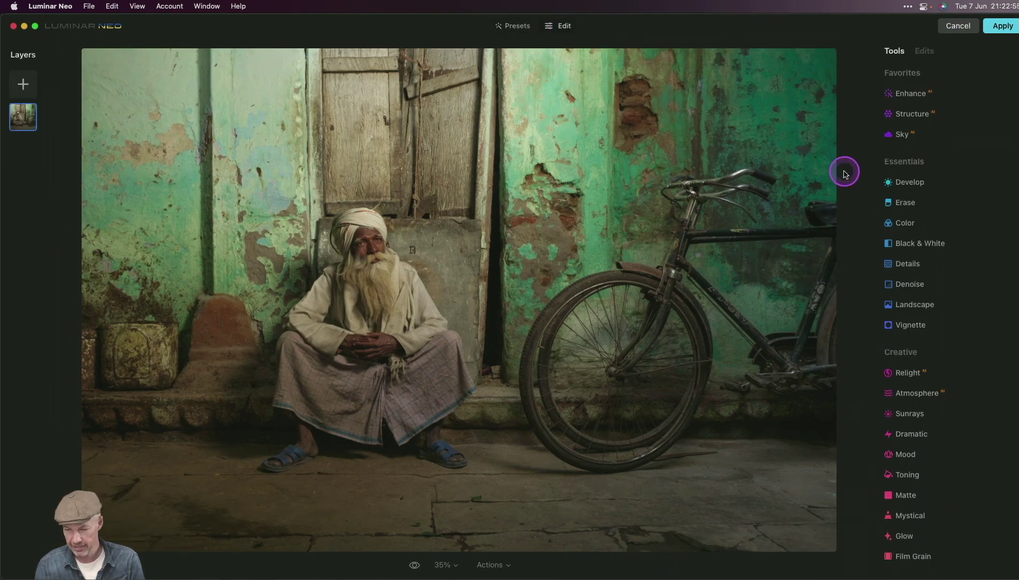
click(918, 183)
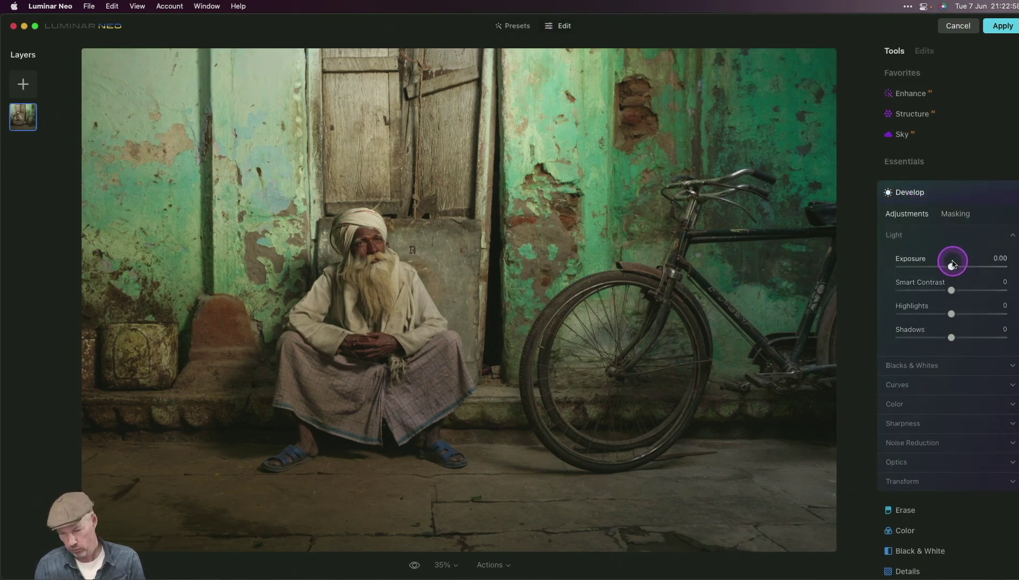
click(955, 215)
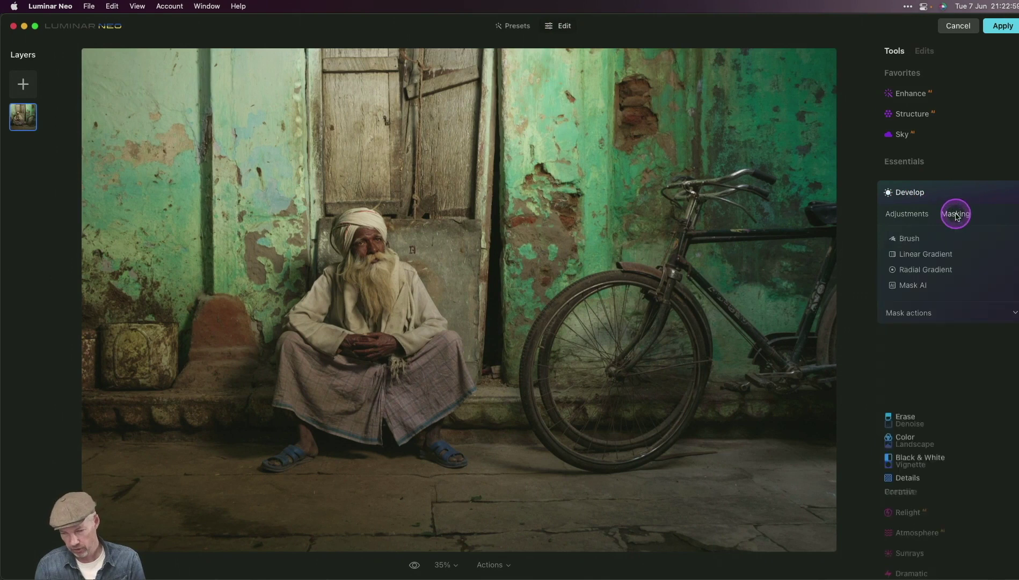
click(926, 254)
drag(235, 187, 341, 251)
click(908, 236)
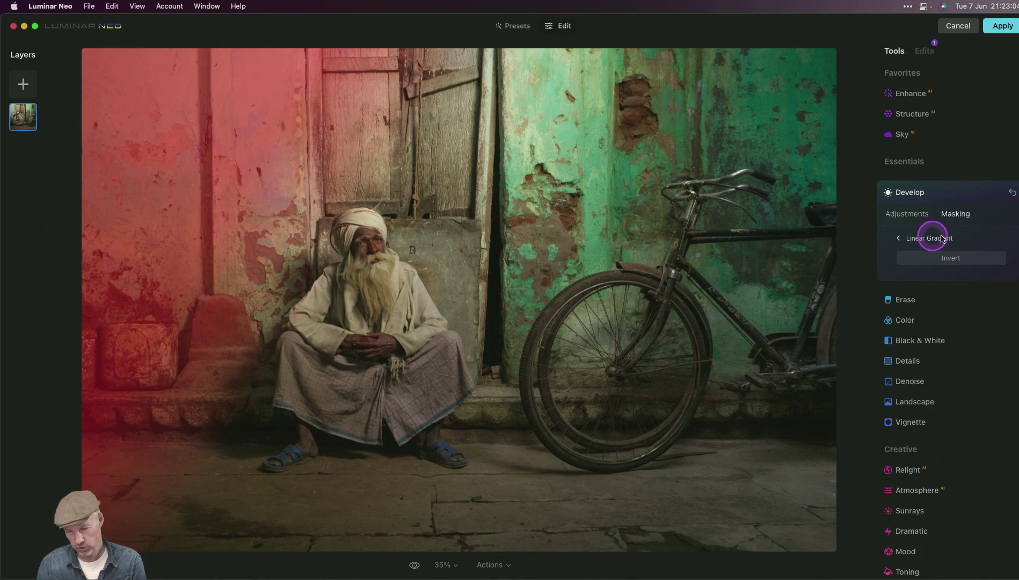
Darken the gradient-masked area by setting the Develop Exposure to -1.44.
click(907, 215)
click(944, 256)
mouse_move(943, 259)
mouse_down()
mouse_move(950, 264)
mouse_move(936, 269)
mouse_up()
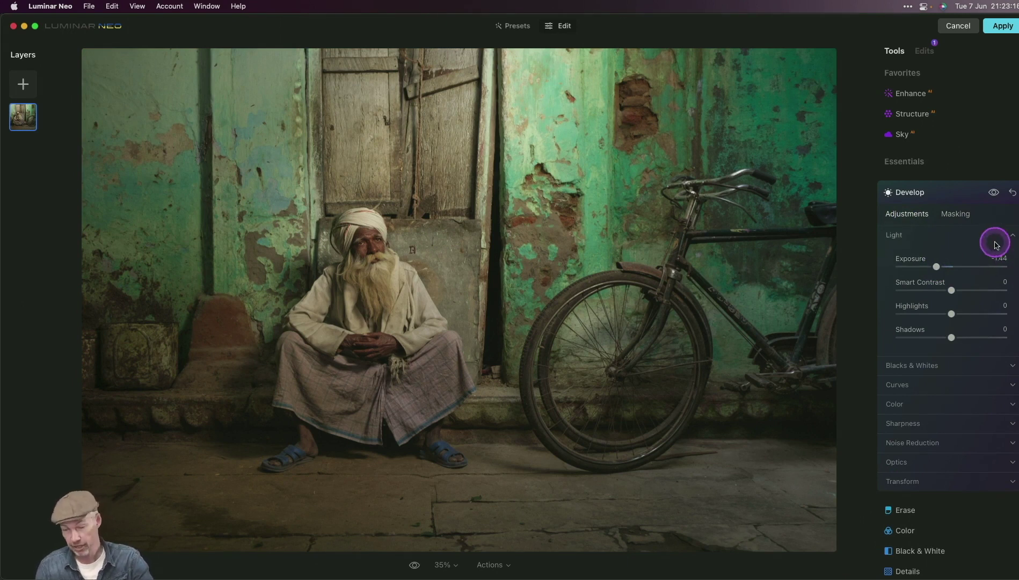
Add a Structure adjustment to the photo with an Amount of 29.
click(915, 114)
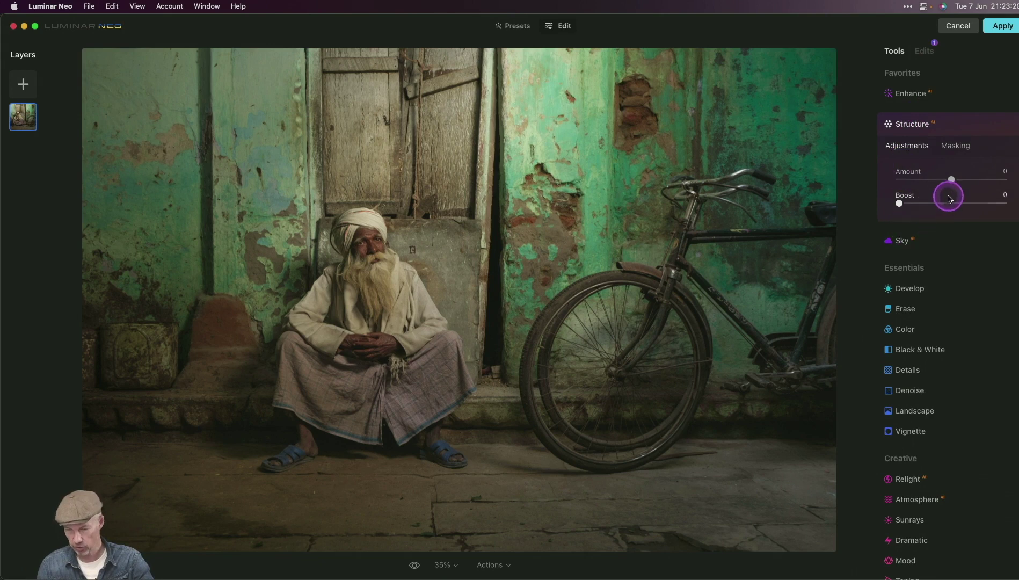
drag(953, 185, 973, 183)
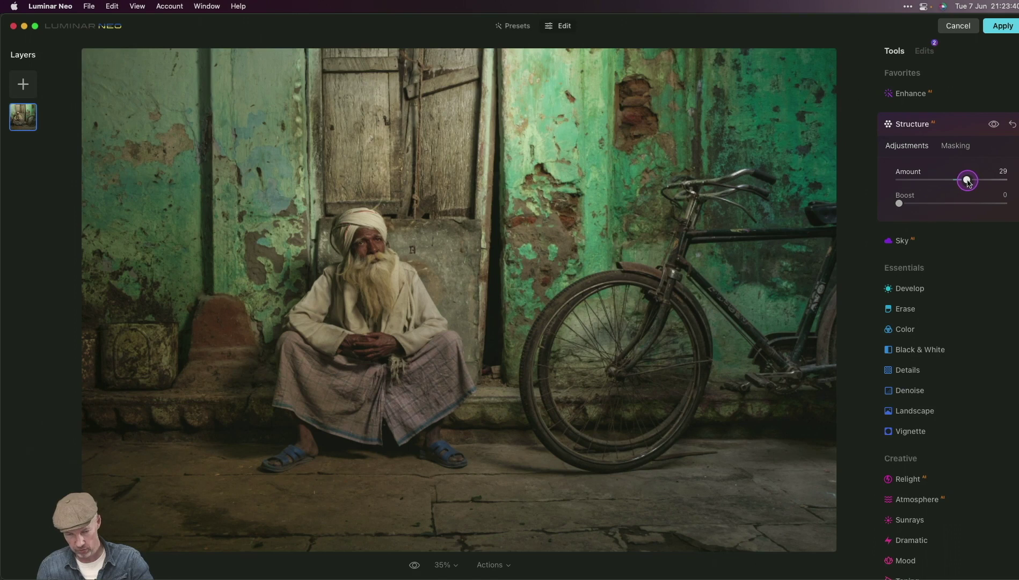
Add a second Structure adjustment with an Amount of 84.
click(916, 94)
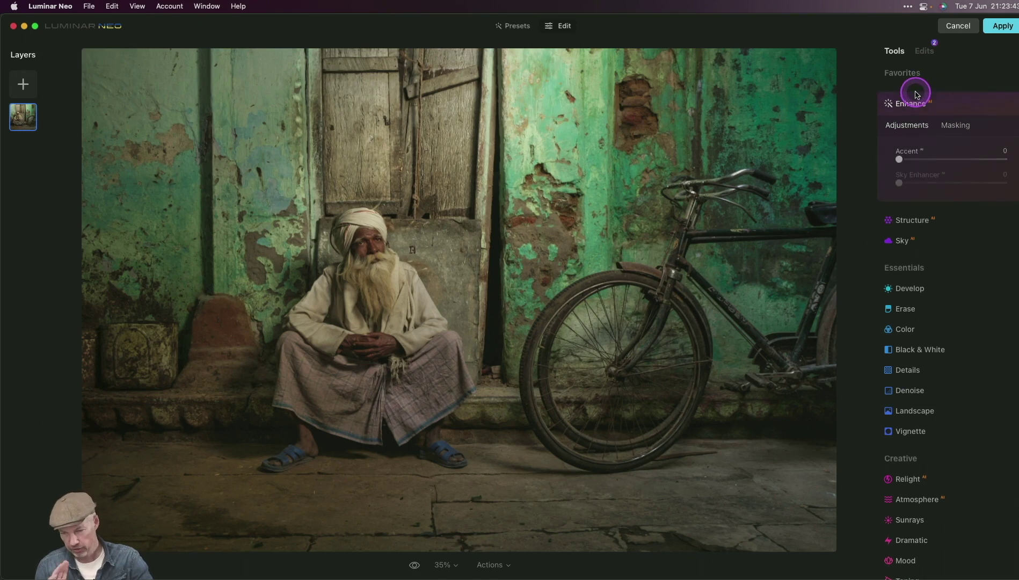
click(913, 220)
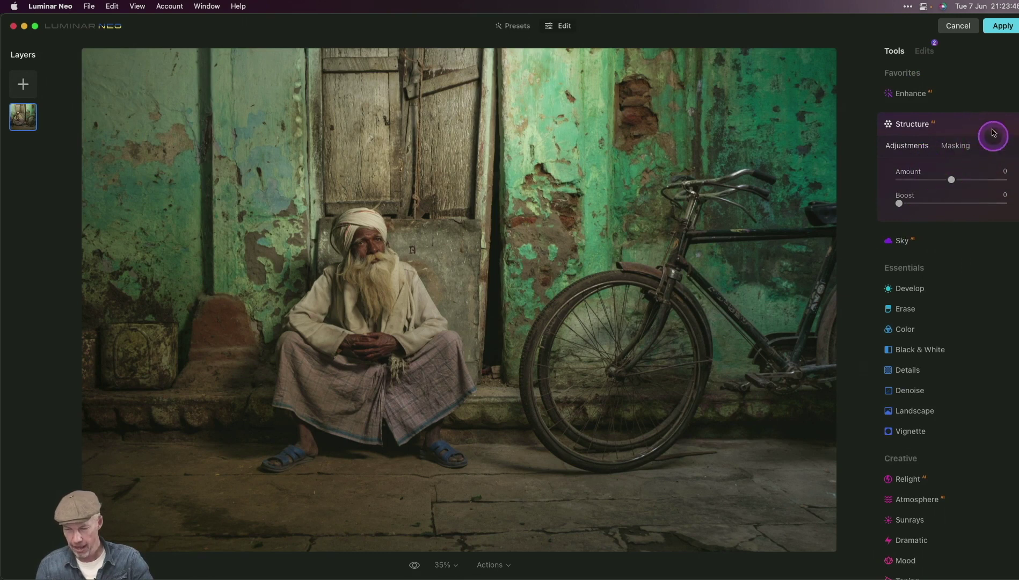
drag(953, 184, 1000, 185)
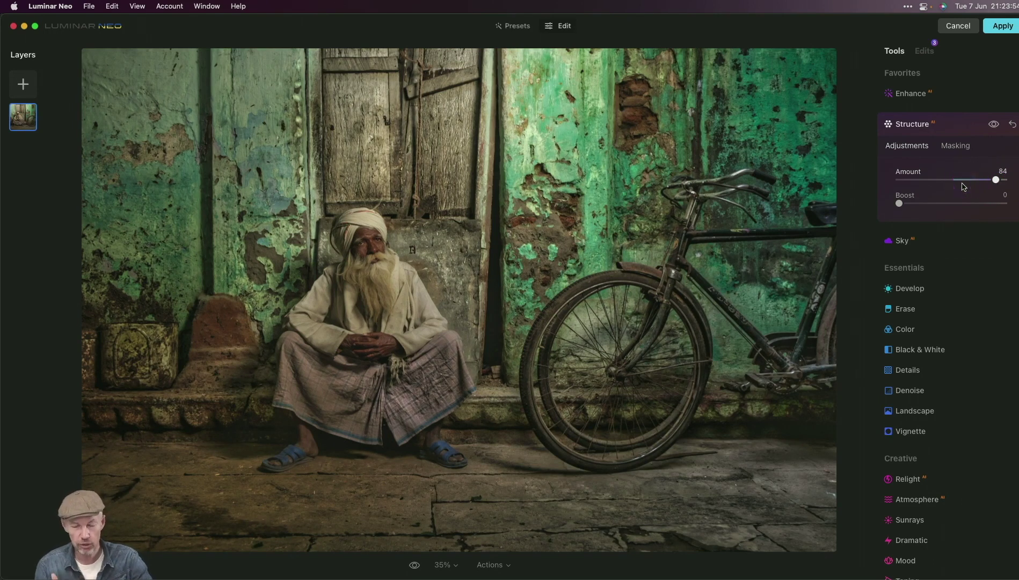
Mask the second Structure adjustment with Mask AI, choosing Human as the masked area.
click(954, 147)
click(912, 220)
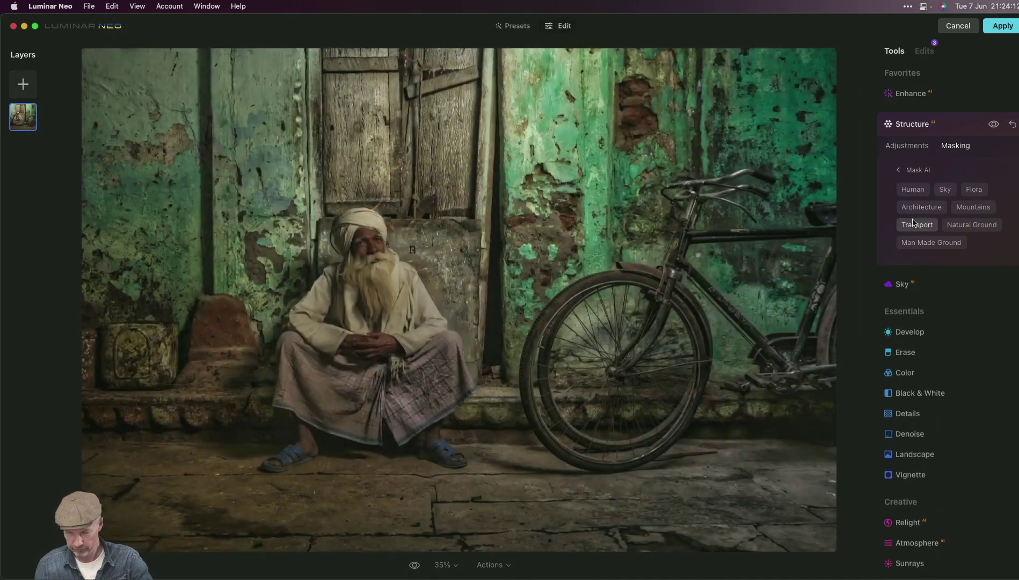
click(918, 189)
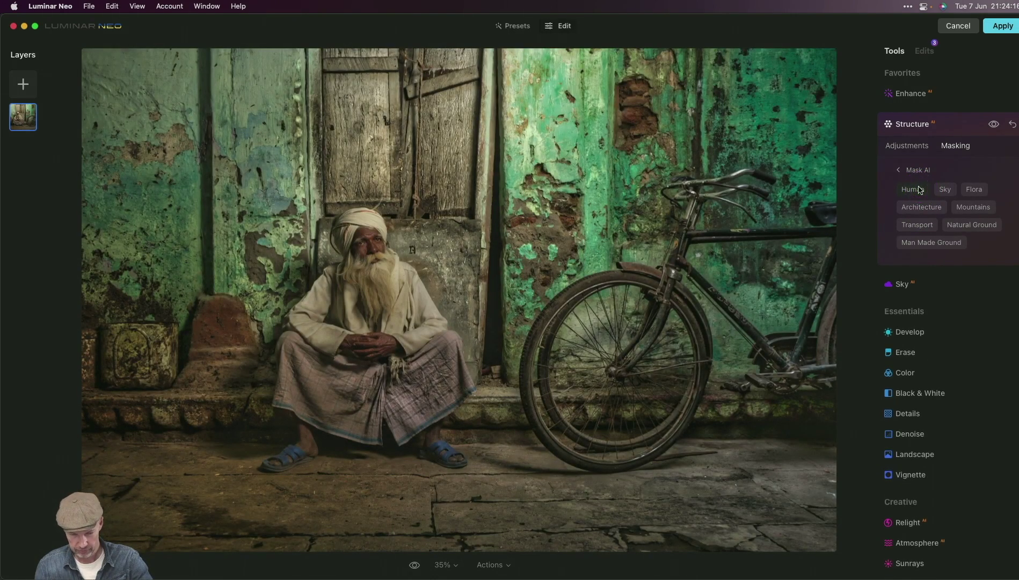
Finish the Human mask on the second Structure adjustment and review the list of applied edits.
click(915, 191)
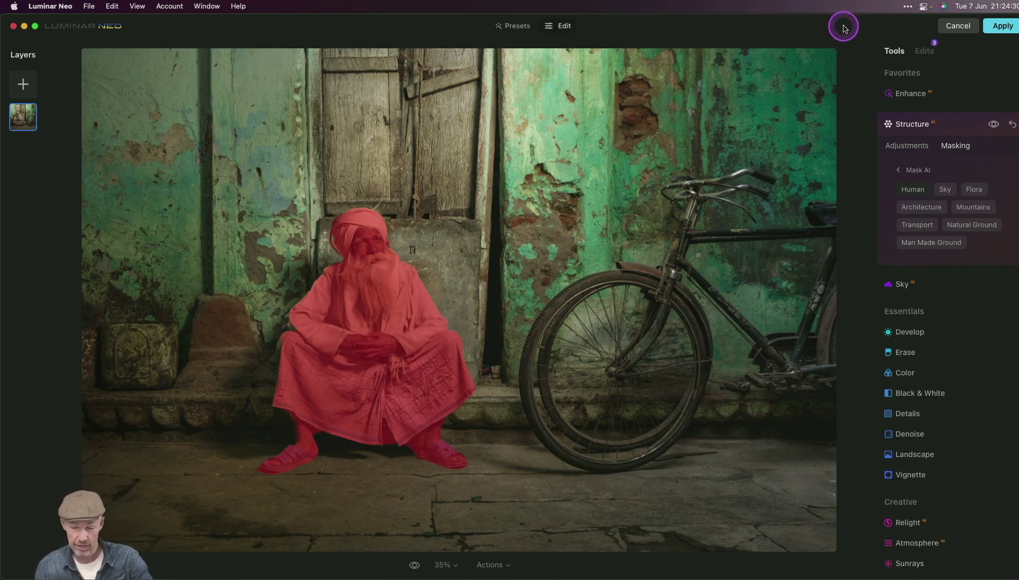
click(924, 50)
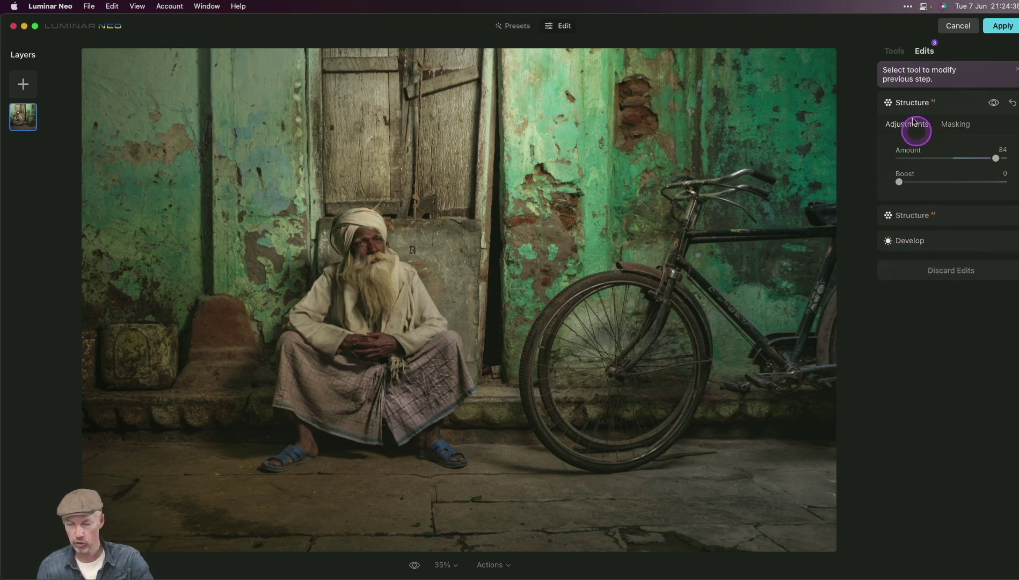
click(896, 52)
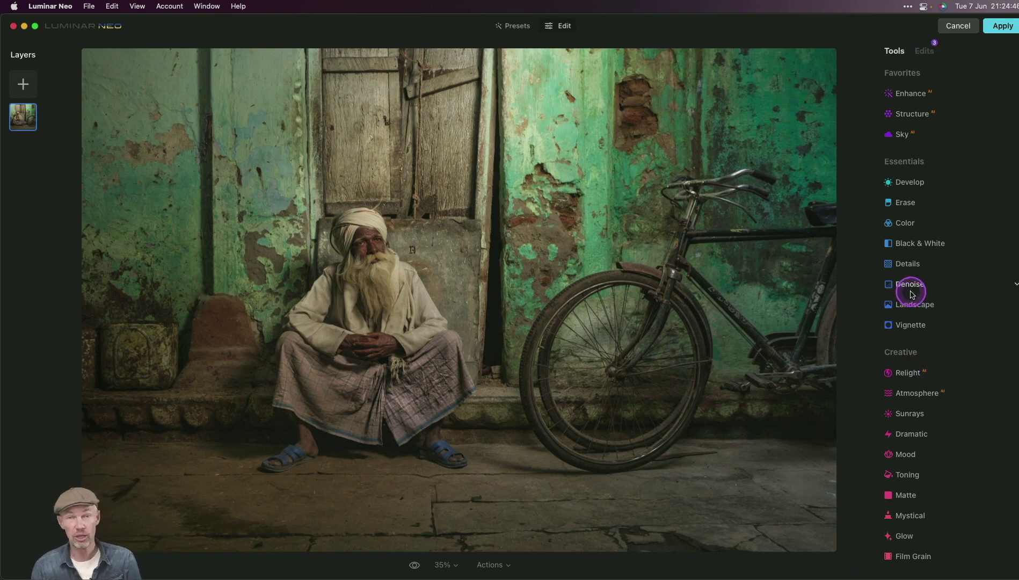
Add a Relight adjustment to the photo and raise its Brightness Near to 57.
click(907, 372)
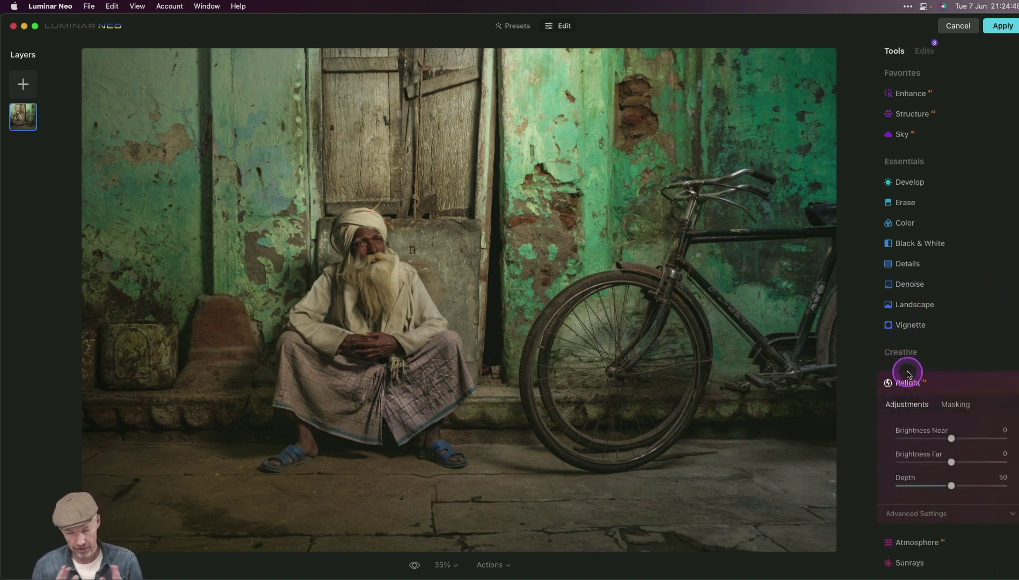
scroll(943, 387, down, 3)
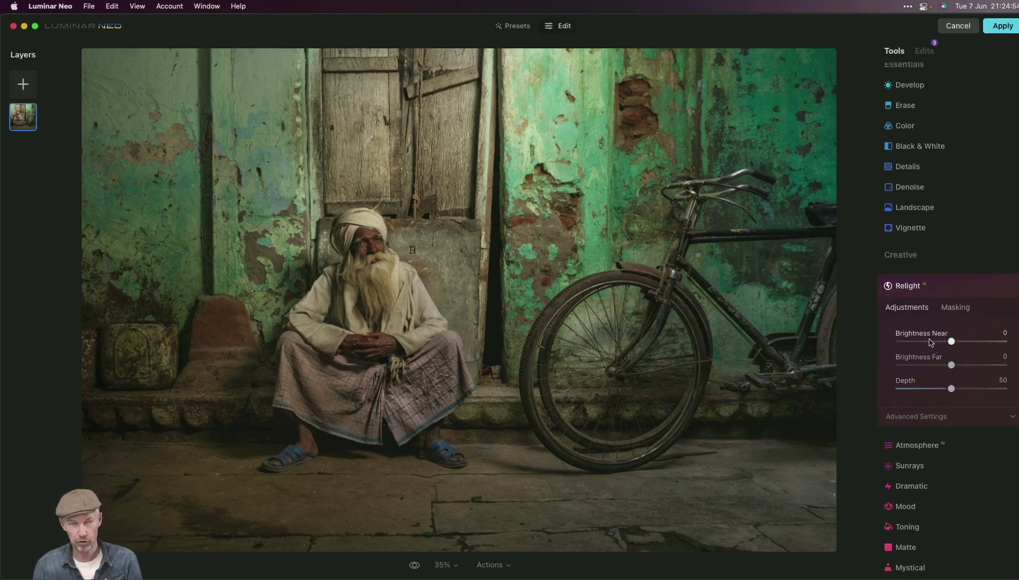
click(951, 341)
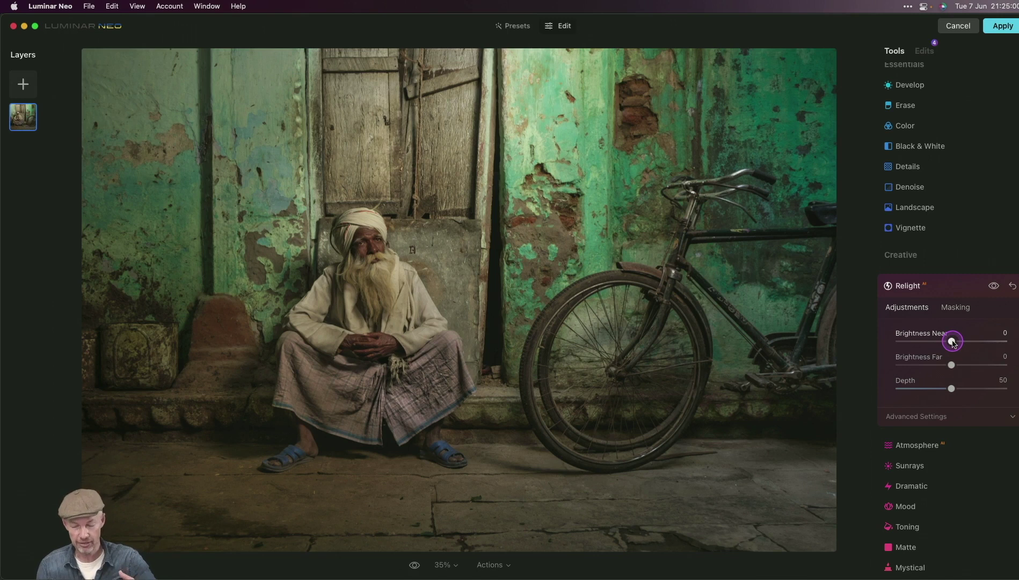
drag(953, 344, 985, 342)
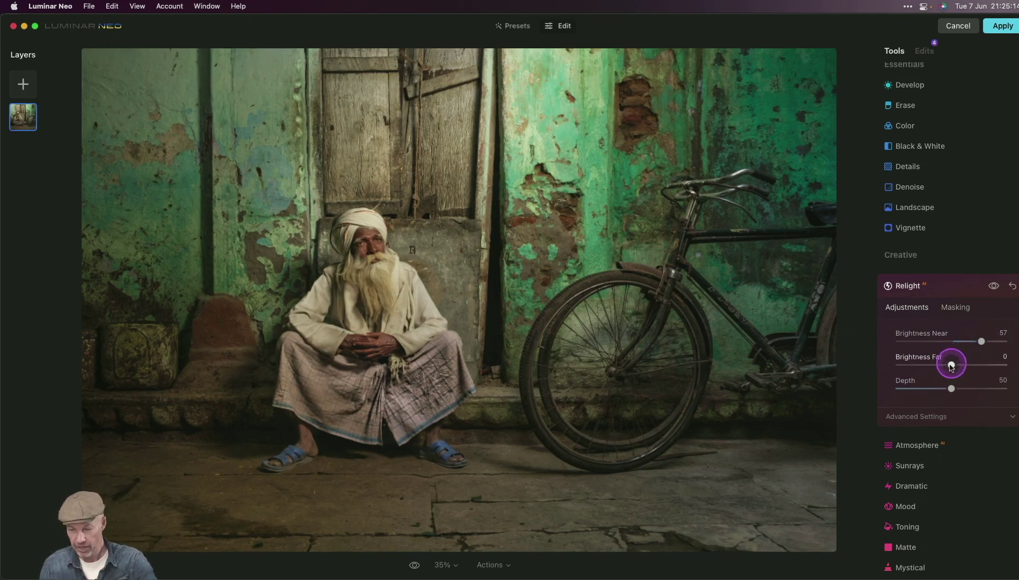
Set the Relight adjustment's Brightness Far to -31 and its Depth to 7.
drag(952, 366, 900, 396)
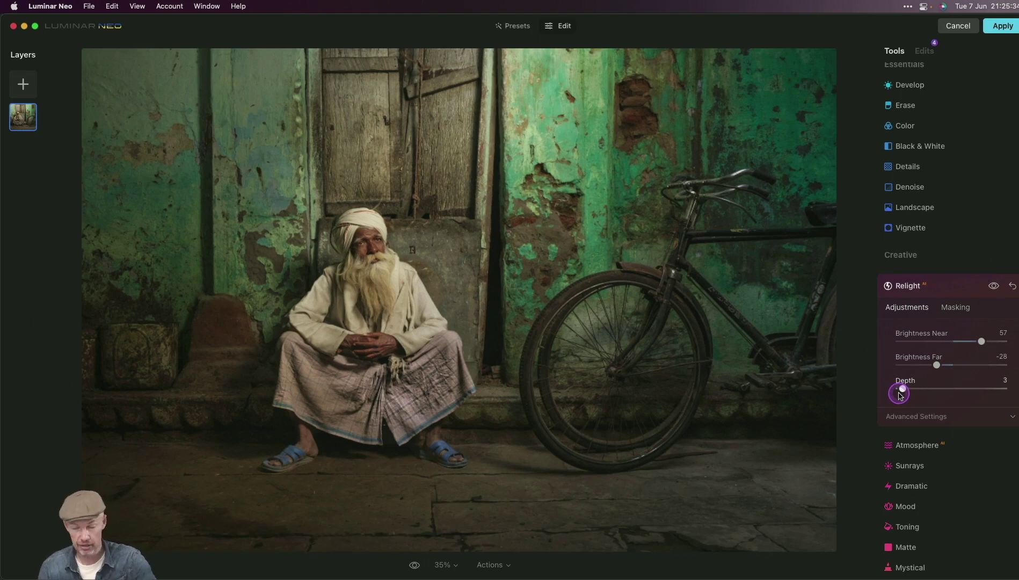
mouse_move(900, 395)
mouse_down()
mouse_move(919, 396)
mouse_move(907, 395)
mouse_up()
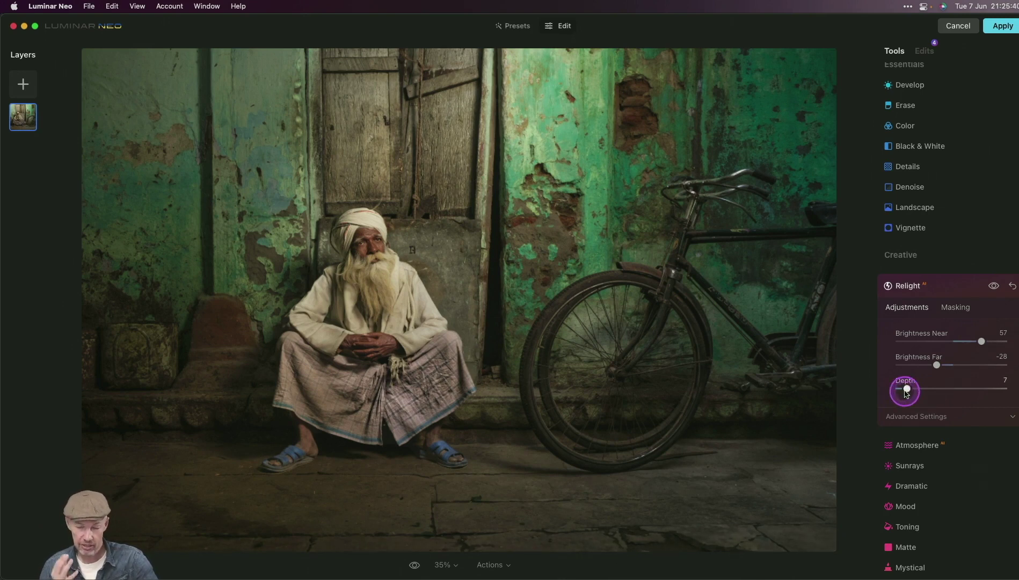
drag(936, 365, 934, 367)
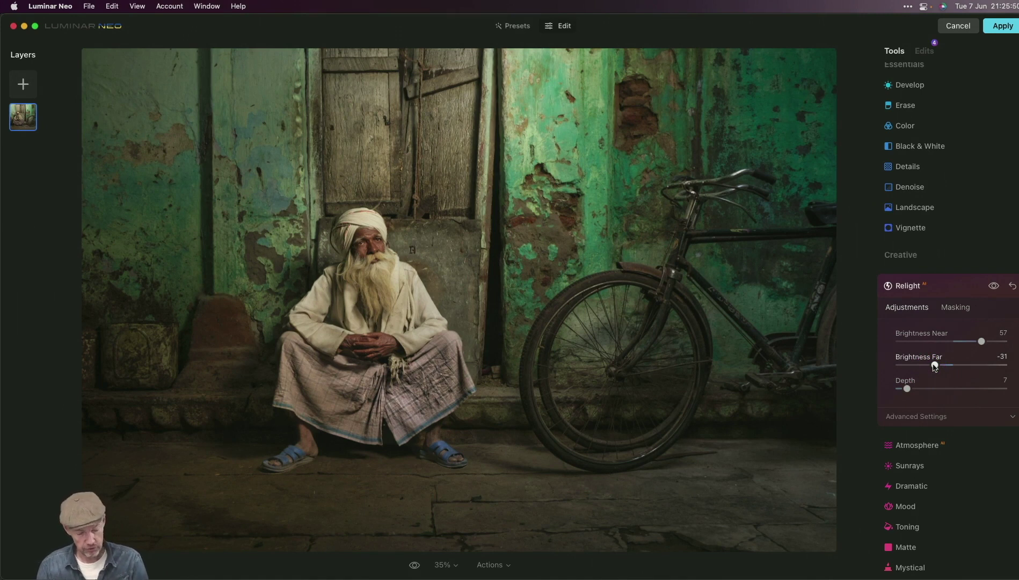
Darken the edges of the photo with a Vignette adjustment at an Amount of -26.
click(959, 322)
scroll(959, 323, down, 5)
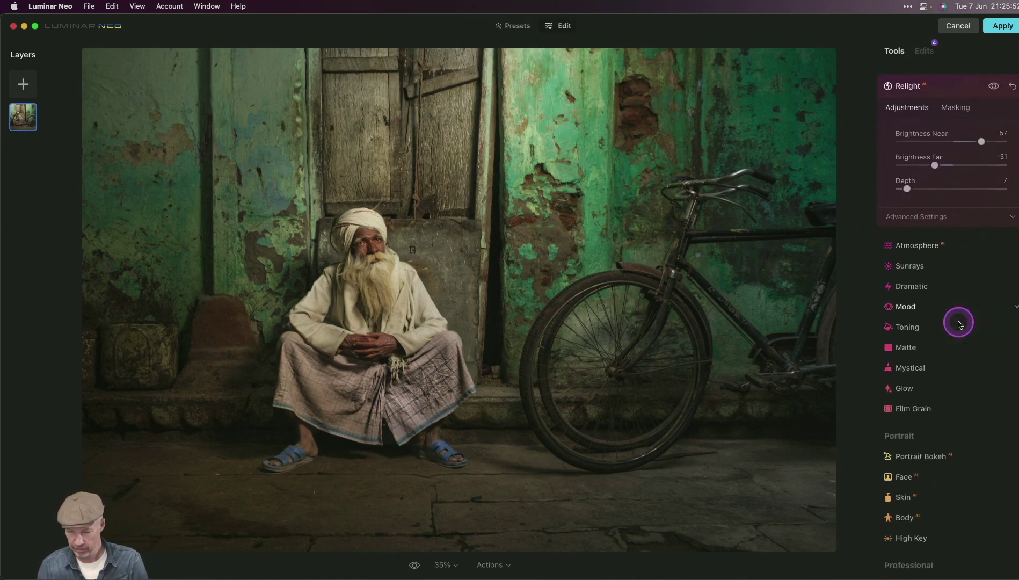
scroll(958, 322, up, 5)
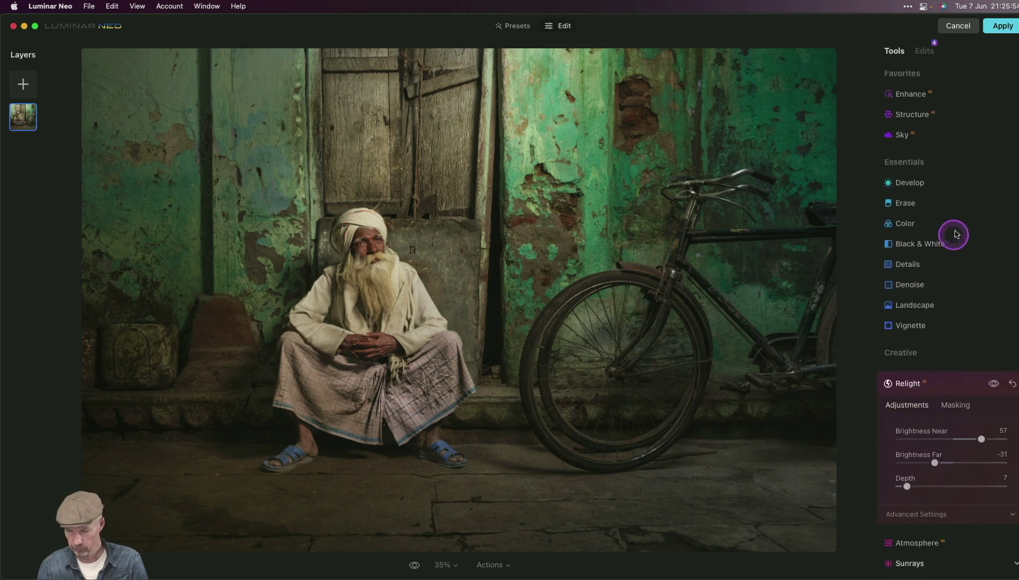
click(920, 325)
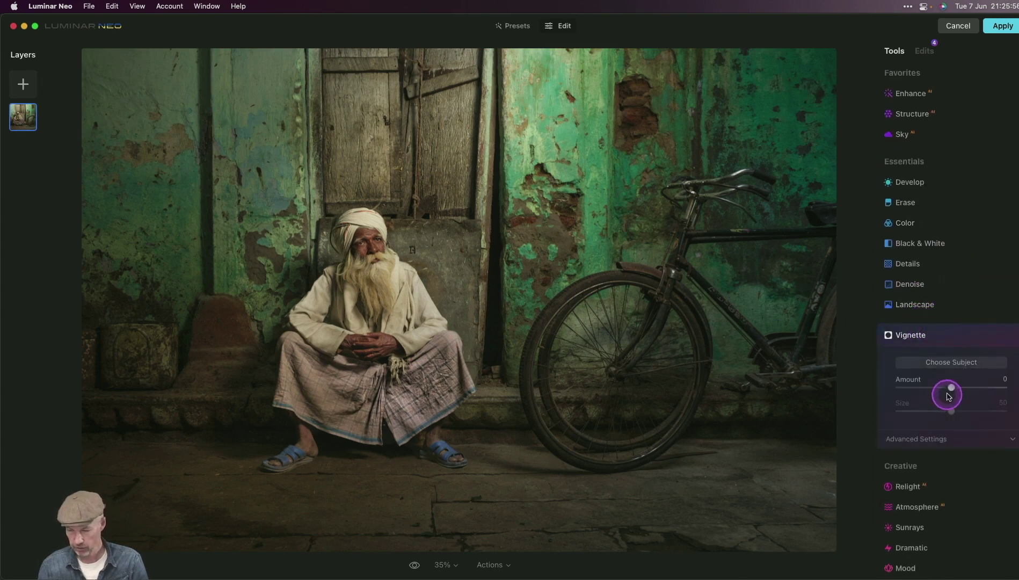
mouse_move(947, 396)
mouse_down()
mouse_move(951, 386)
mouse_move(935, 387)
mouse_up()
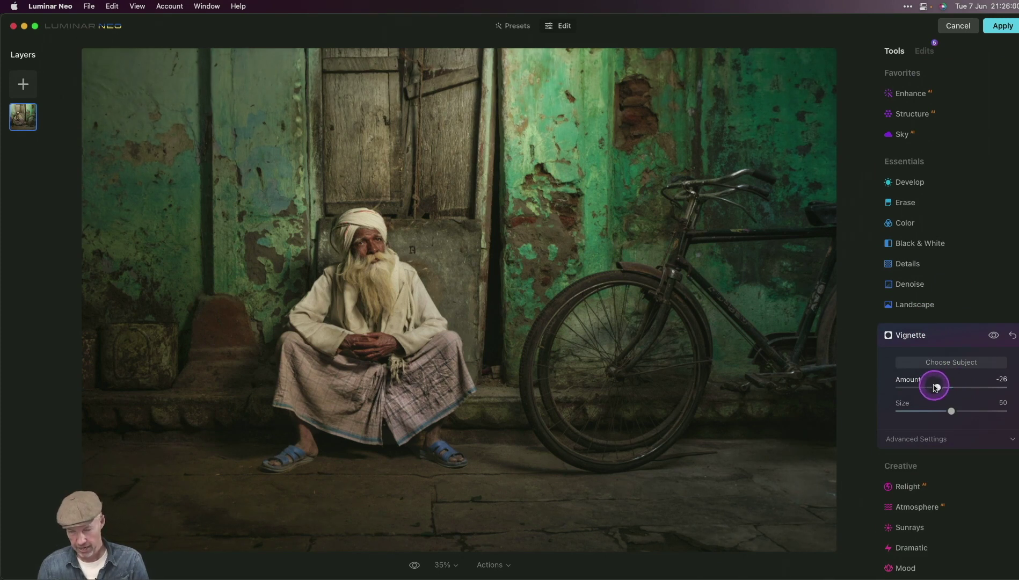
Add a Mood adjustment using the Los Angeles cinematic toning LUT.
scroll(956, 267, down, 5)
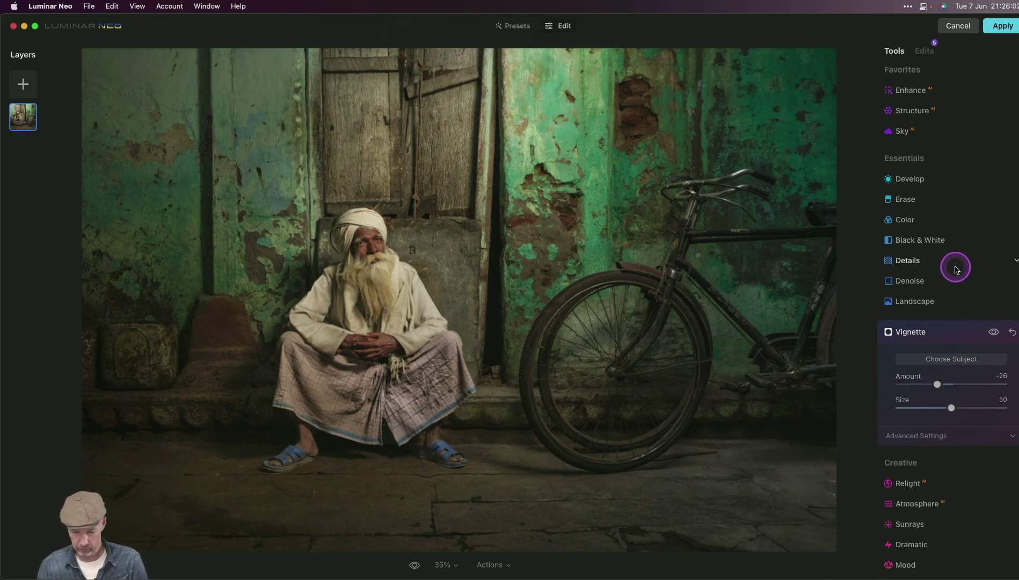
scroll(955, 270, down, 3)
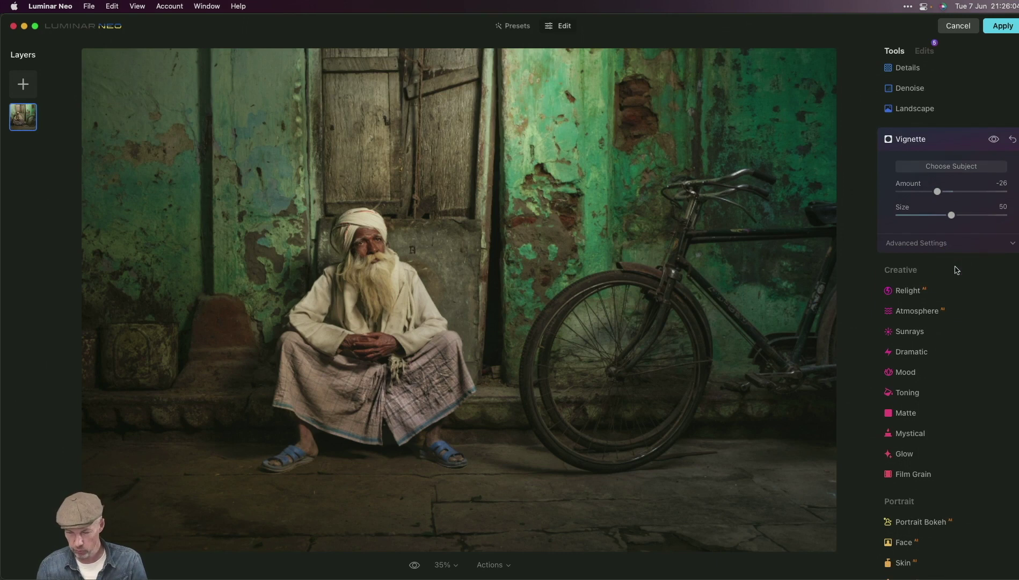
scroll(956, 269, up, 8)
scroll(953, 247, down, 10)
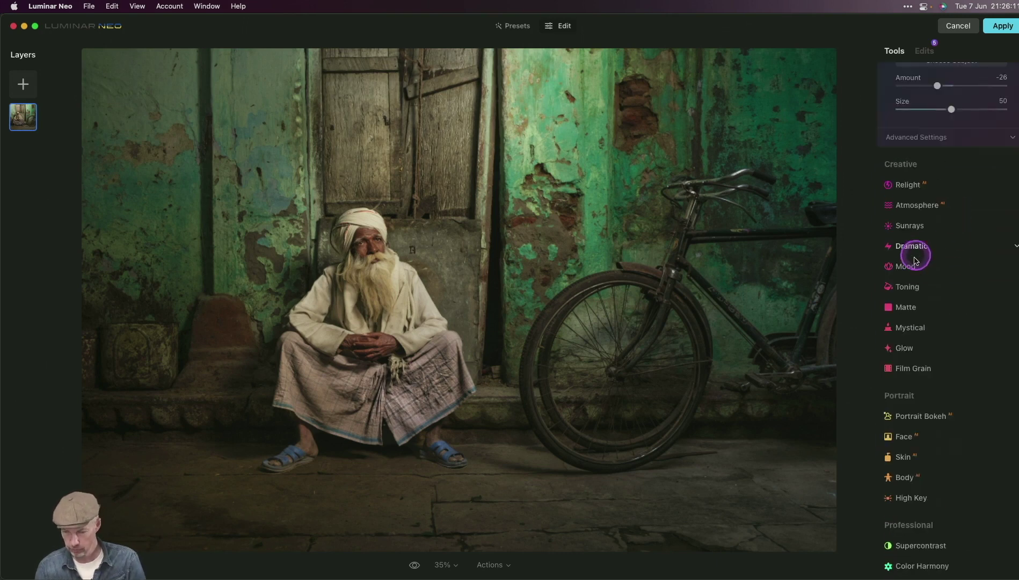
click(914, 263)
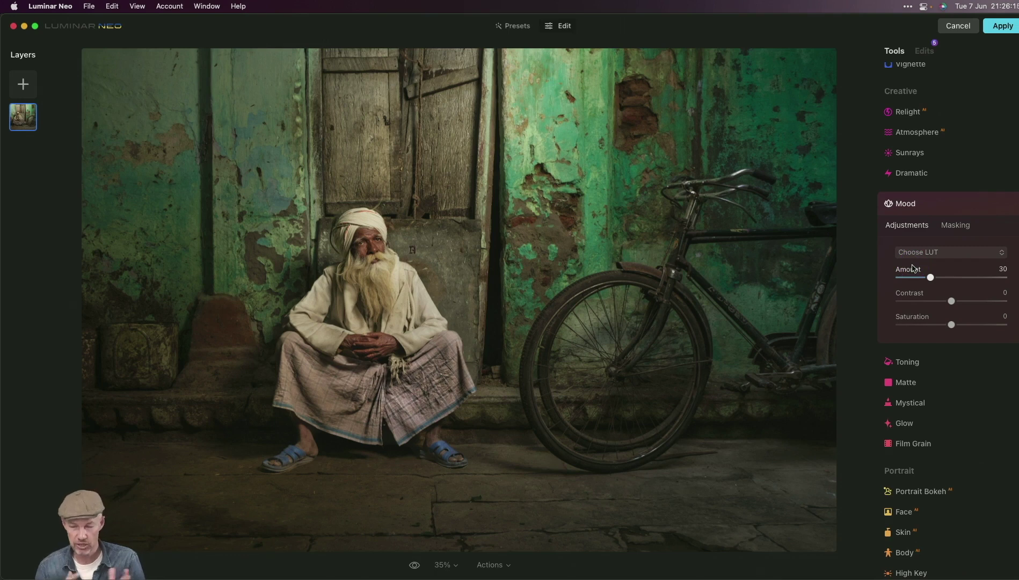
click(944, 252)
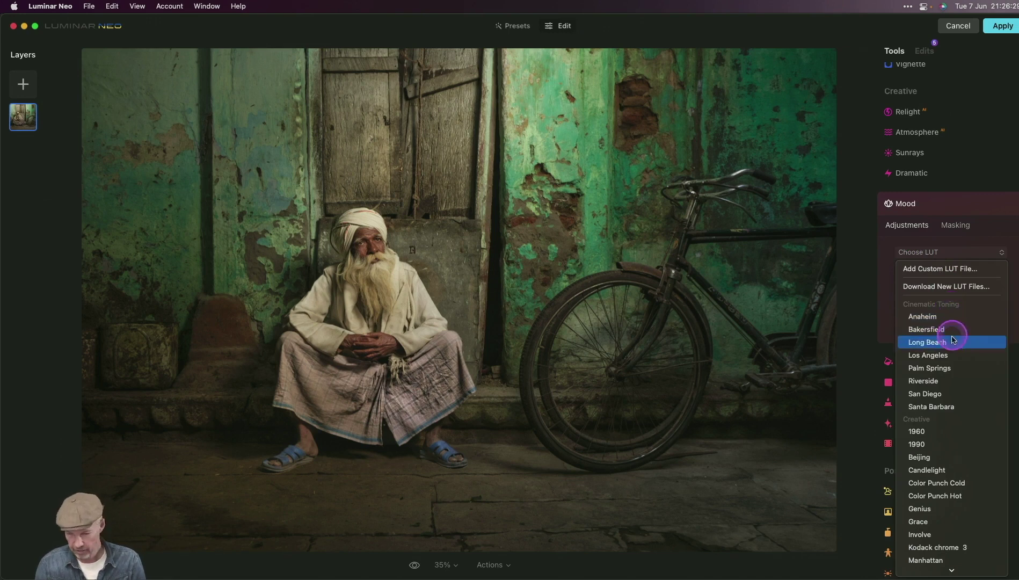
click(951, 354)
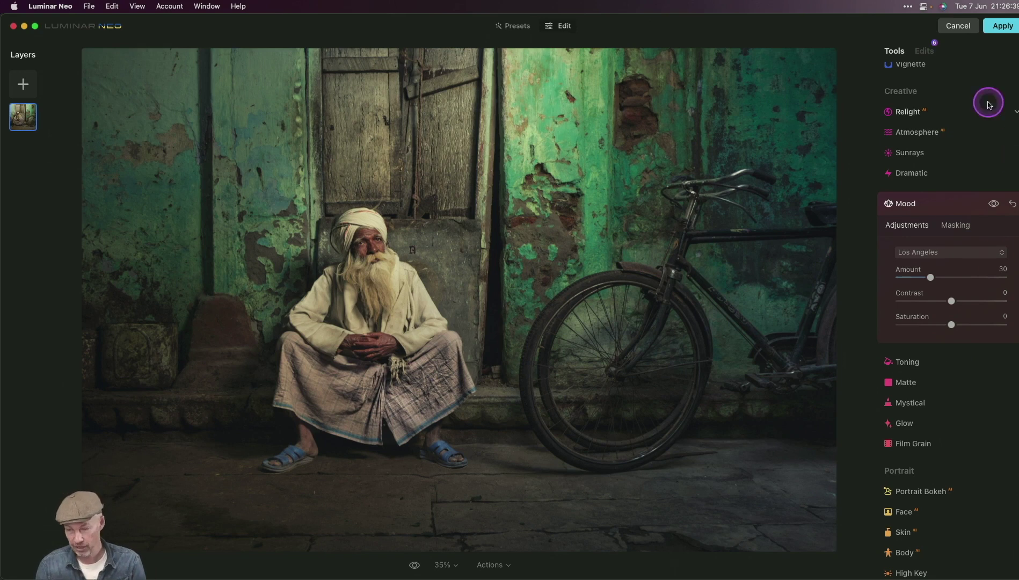
Add another Develop adjustment and warm the photo by setting its color Temperature to 7.
scroll(965, 107, up, 5)
scroll(965, 107, up, 2)
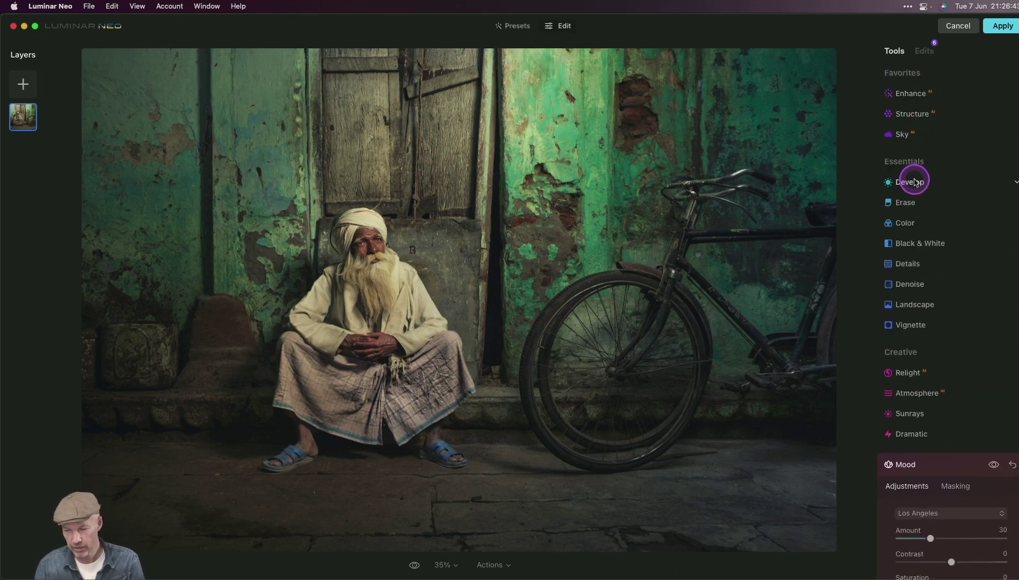
click(911, 185)
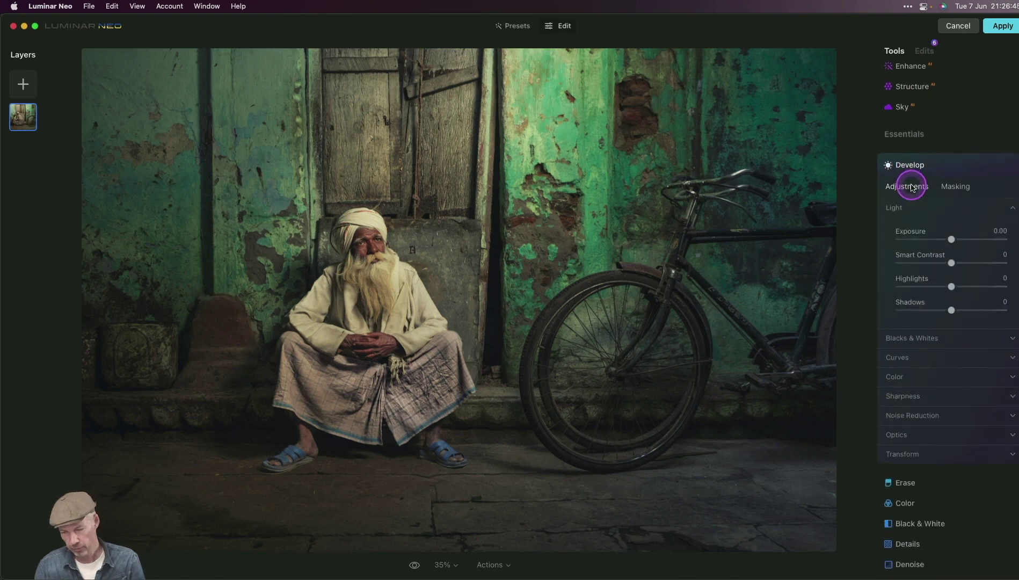
click(894, 377)
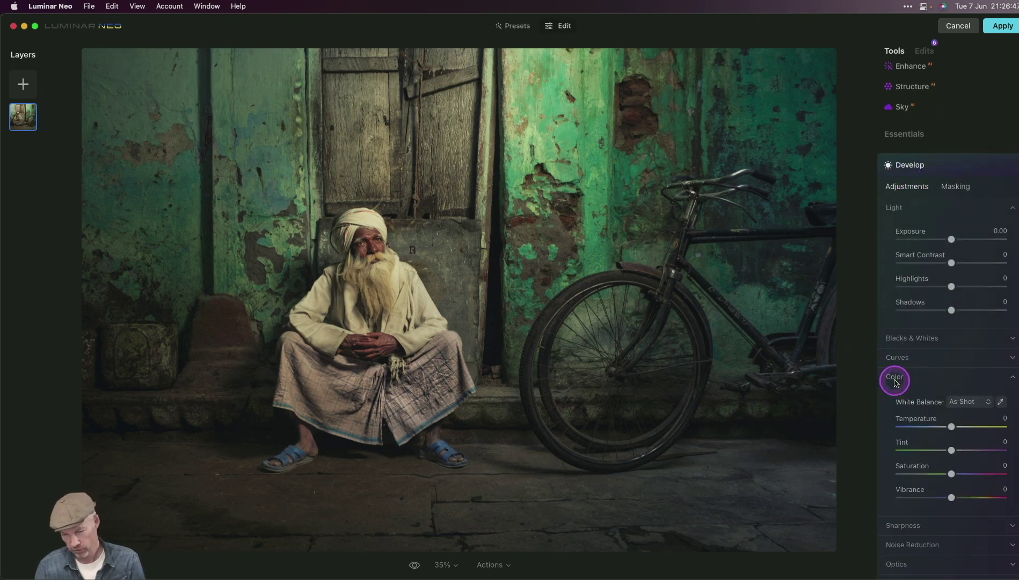
scroll(928, 391, down, 2)
scroll(931, 392, down, 2)
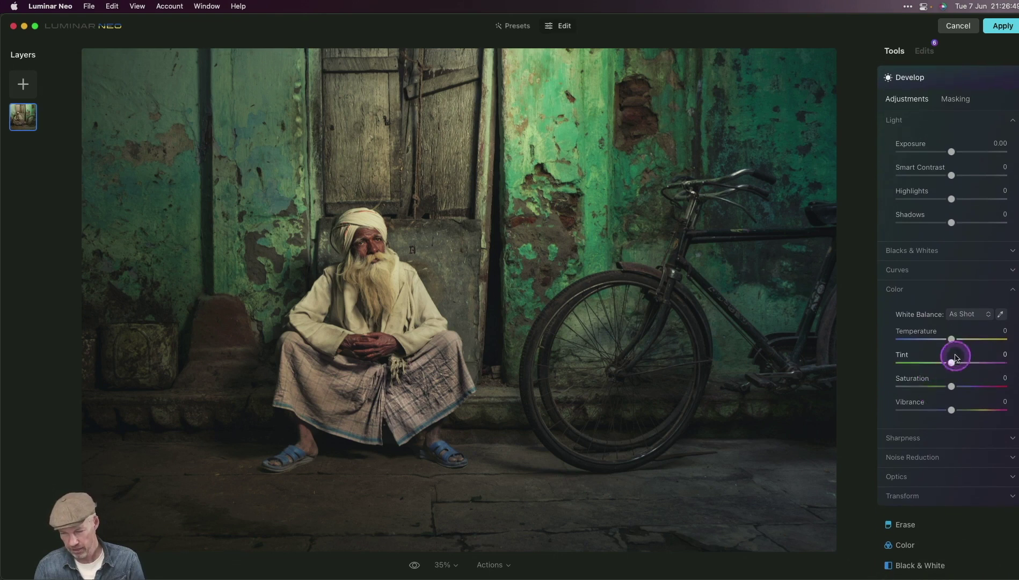
drag(953, 340, 958, 342)
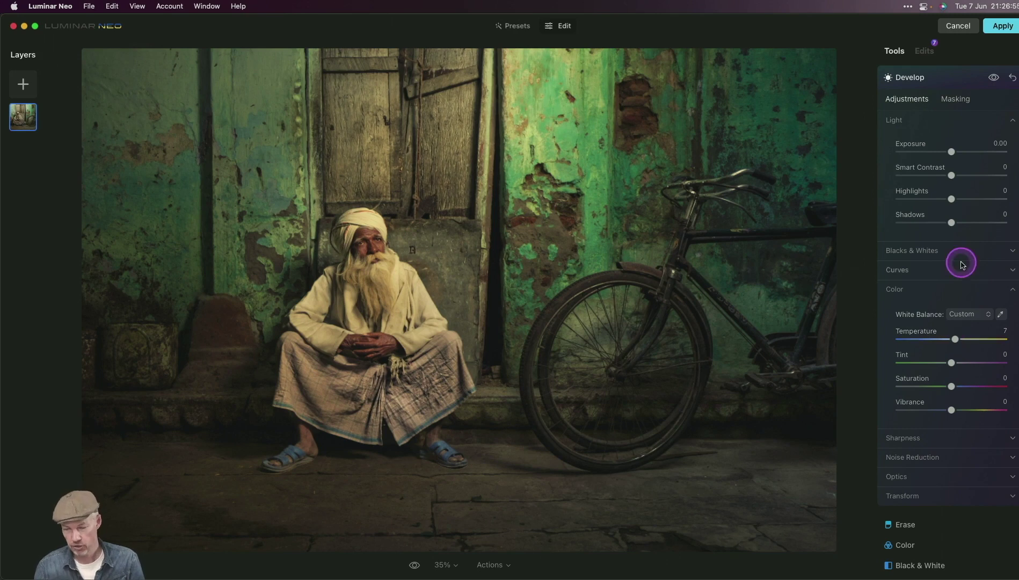
Restrict the warming Develop adjustment to the seated man with Mask AI, choosing Human.
scroll(961, 263, up, 3)
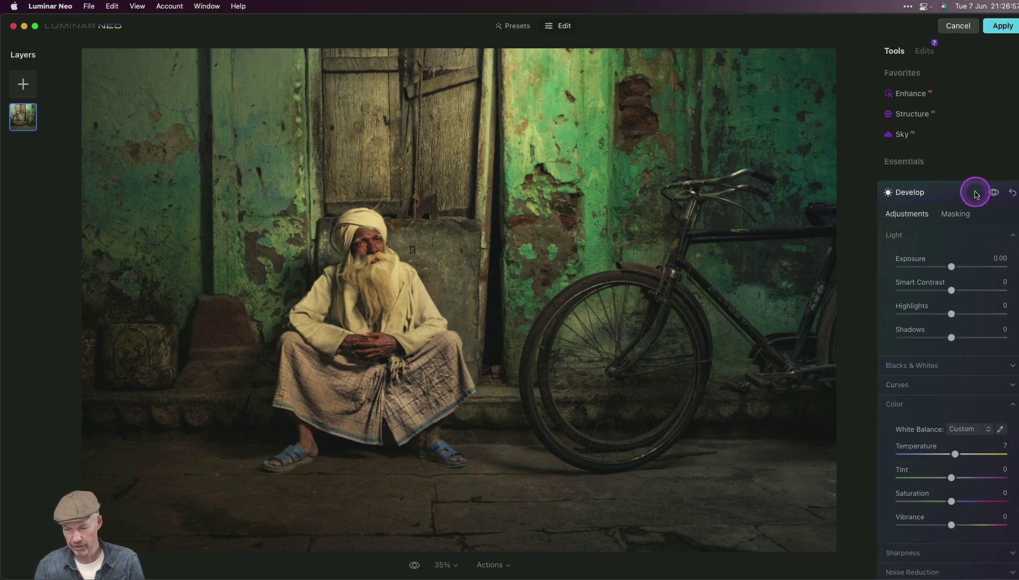
click(956, 214)
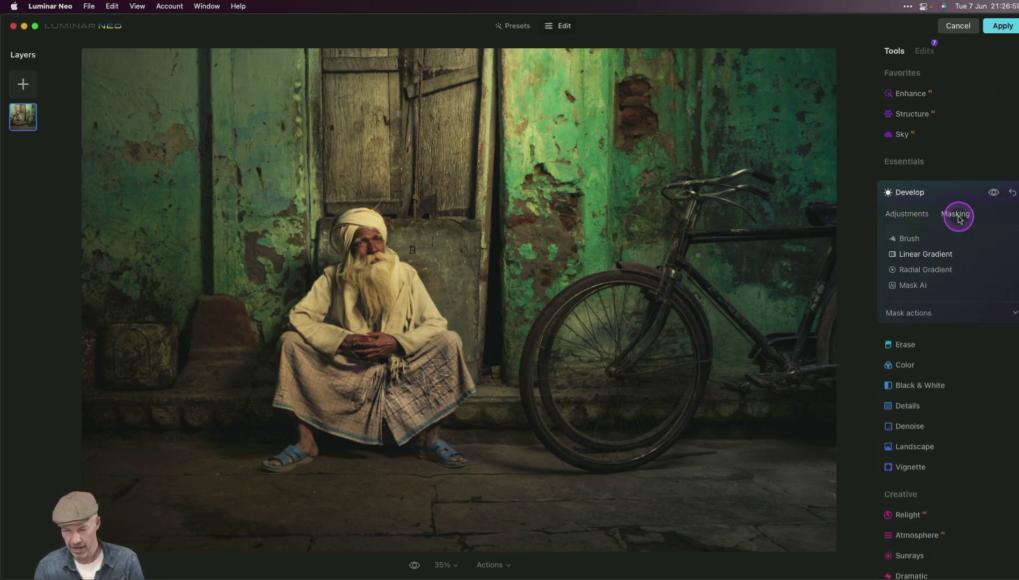
click(913, 285)
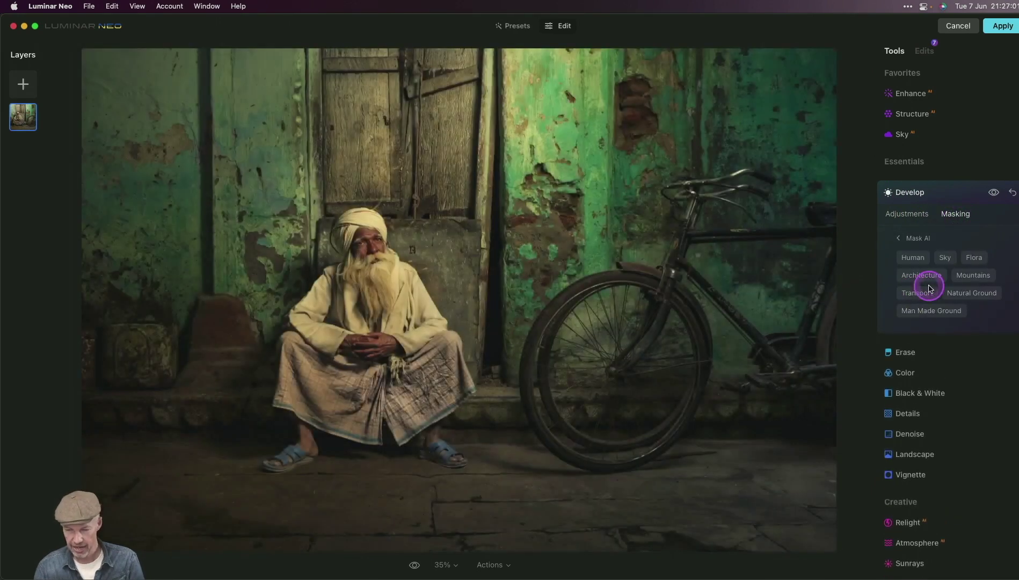
click(914, 259)
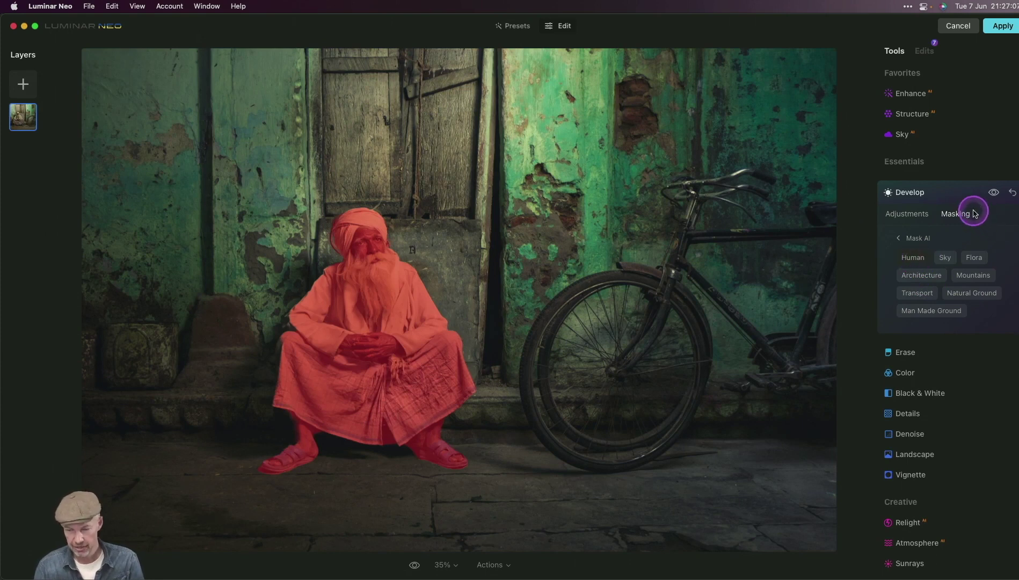
click(907, 213)
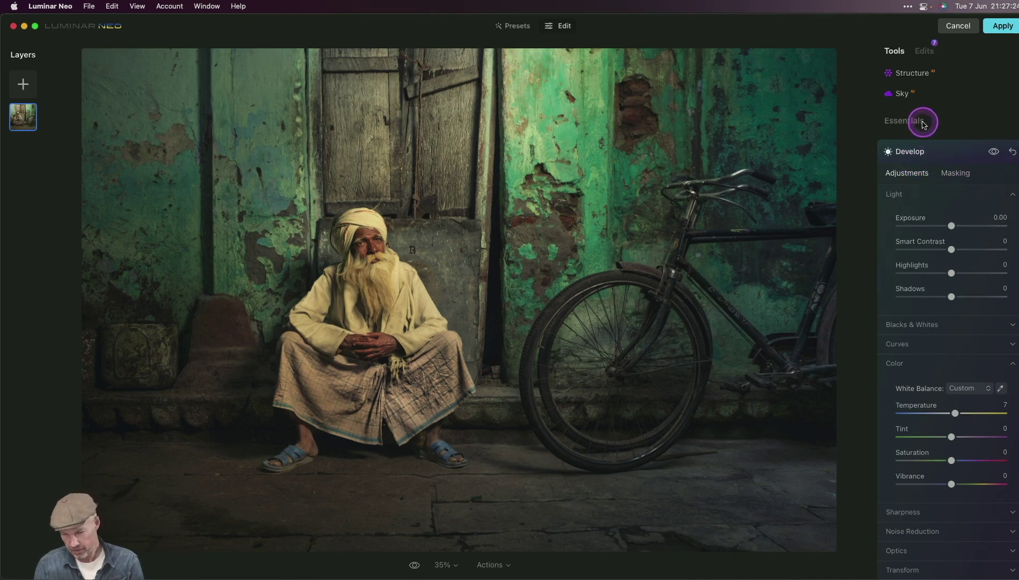
Try Mask AI with Architecture on a fresh Develop adjustment, and go back to the choice of masking methods.
key(super+z)
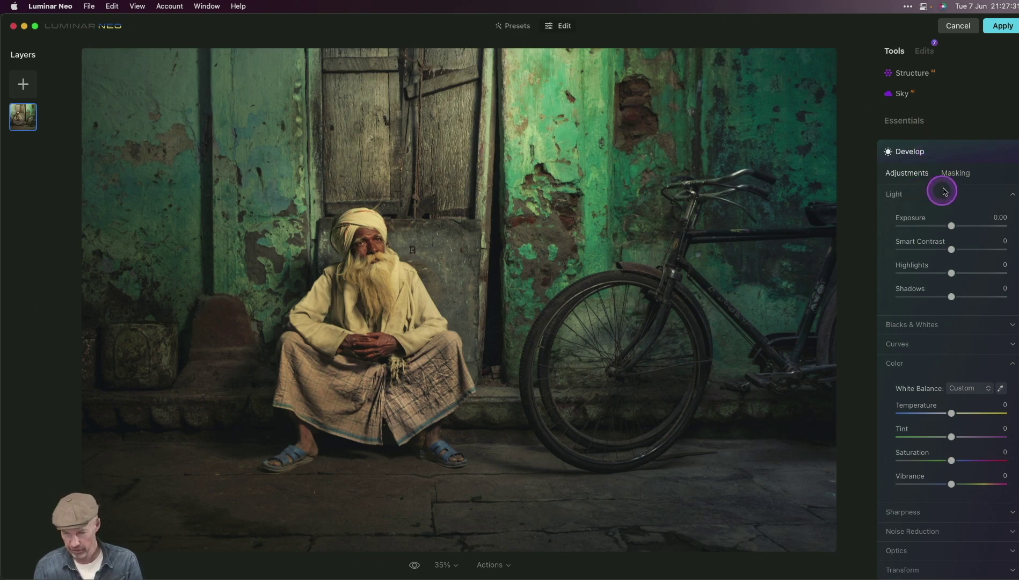
click(958, 174)
click(915, 245)
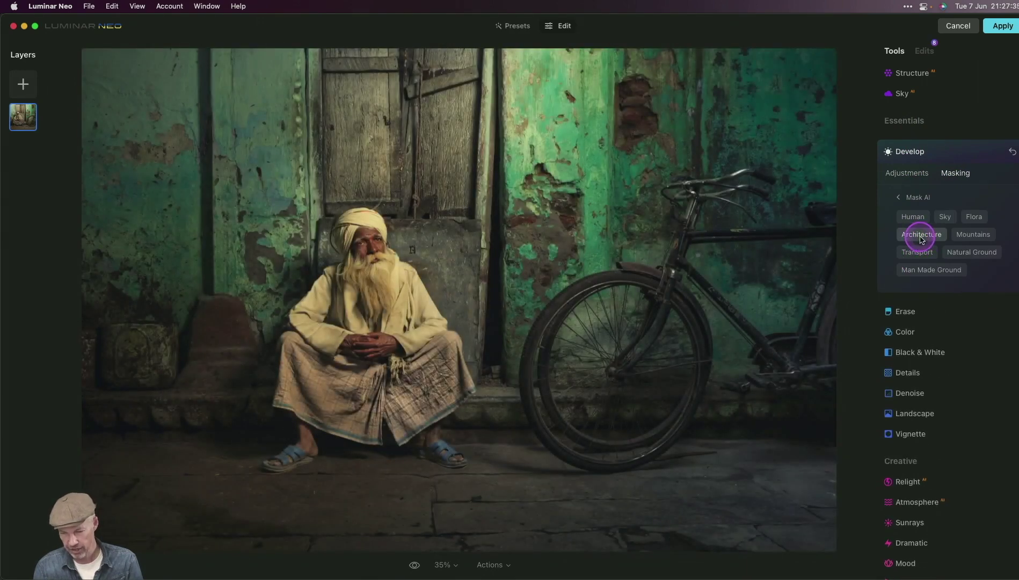
click(923, 235)
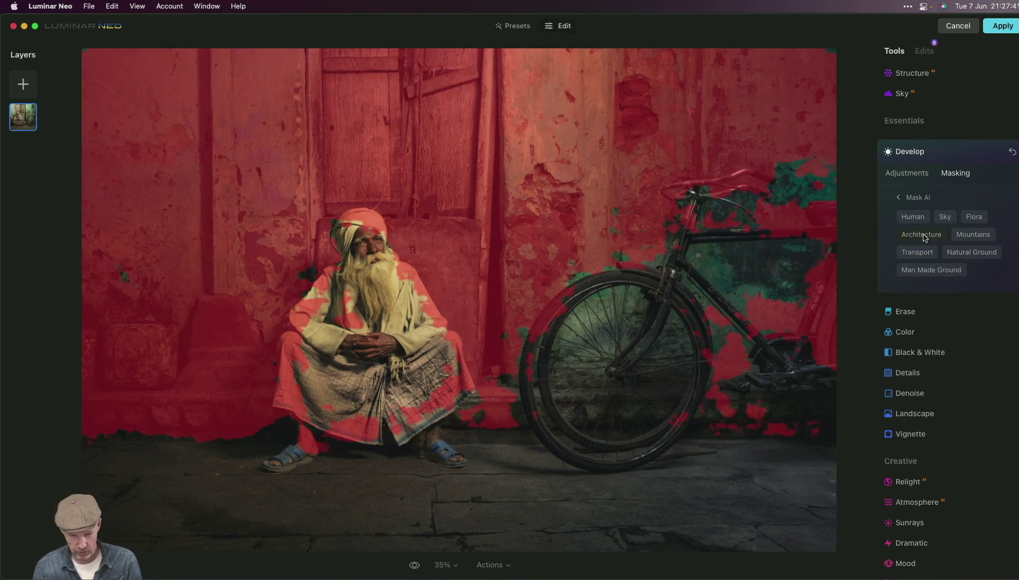
click(929, 235)
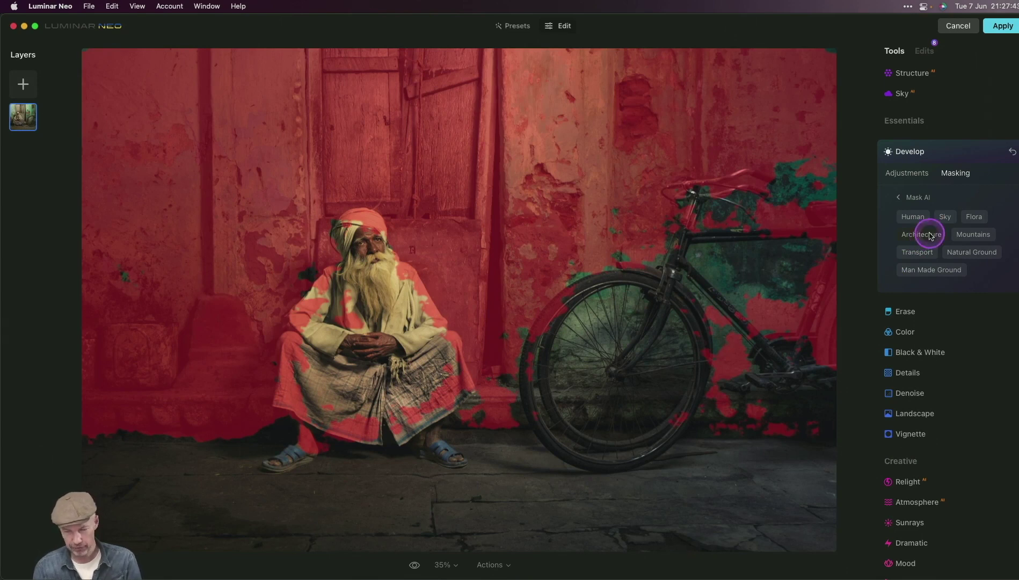
click(914, 197)
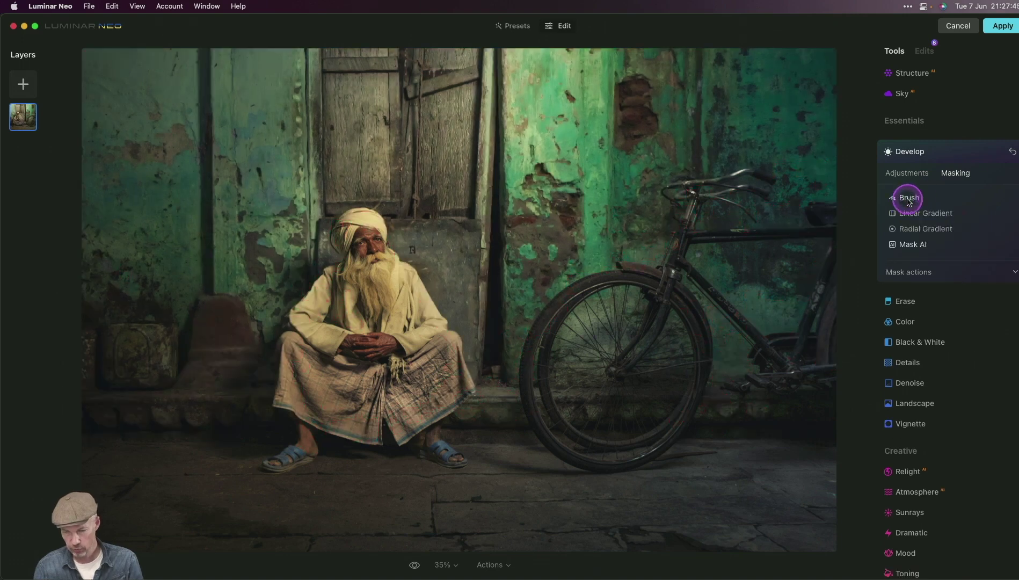
Erase the seated man from the Architecture mask with the masking brush.
click(907, 200)
click(981, 217)
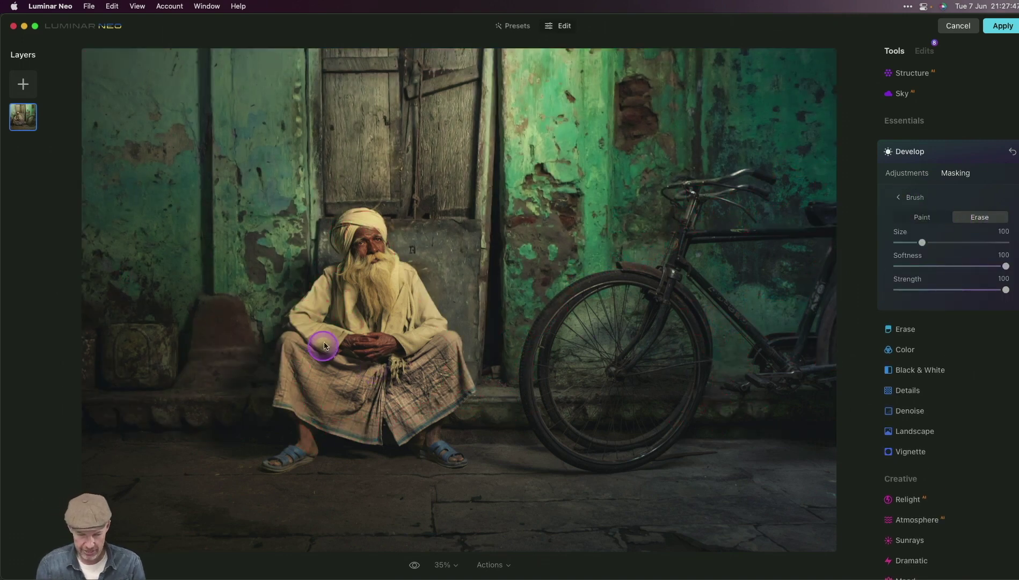
mouse_move(324, 346)
mouse_down()
mouse_move(316, 314)
mouse_move(340, 275)
mouse_move(299, 335)
mouse_move(307, 329)
mouse_move(296, 395)
mouse_move(314, 409)
mouse_up()
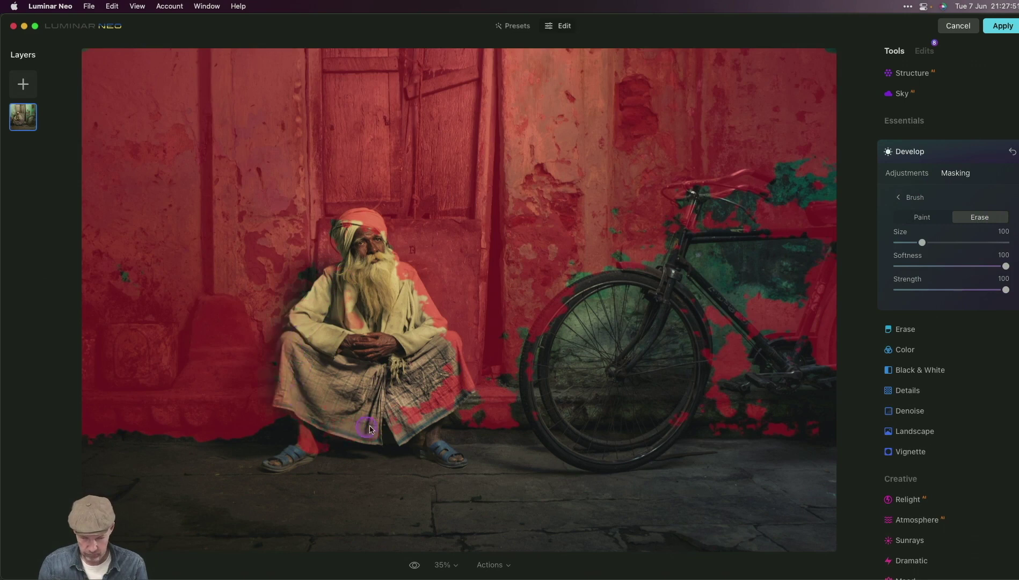
mouse_move(442, 355)
mouse_down()
mouse_move(392, 281)
mouse_move(402, 305)
mouse_move(361, 270)
mouse_move(347, 236)
mouse_move(370, 236)
mouse_move(360, 225)
mouse_move(346, 248)
mouse_up()
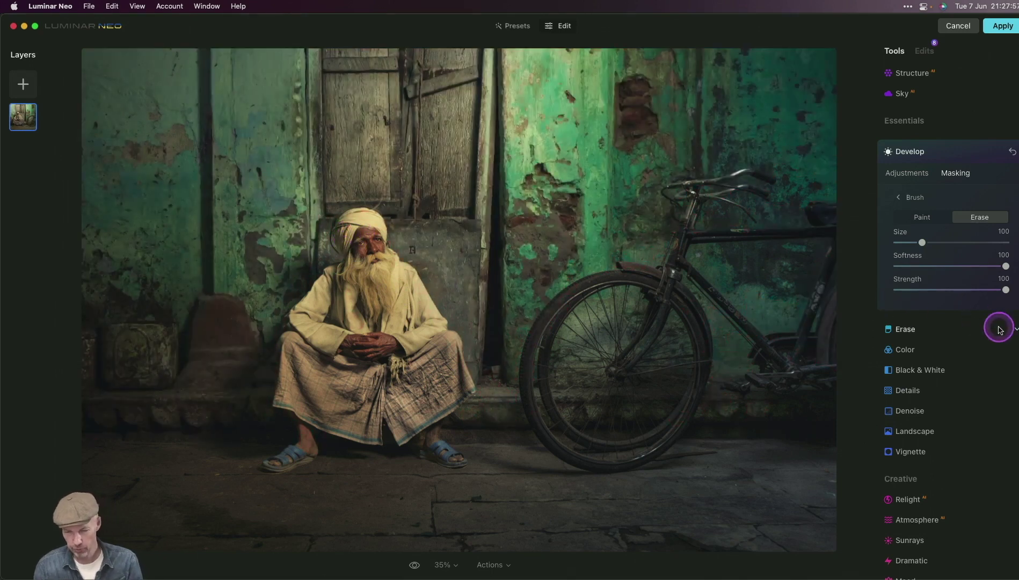
Darken the masked wall by setting the Develop adjustment's Exposure to -0.51.
click(911, 198)
click(906, 173)
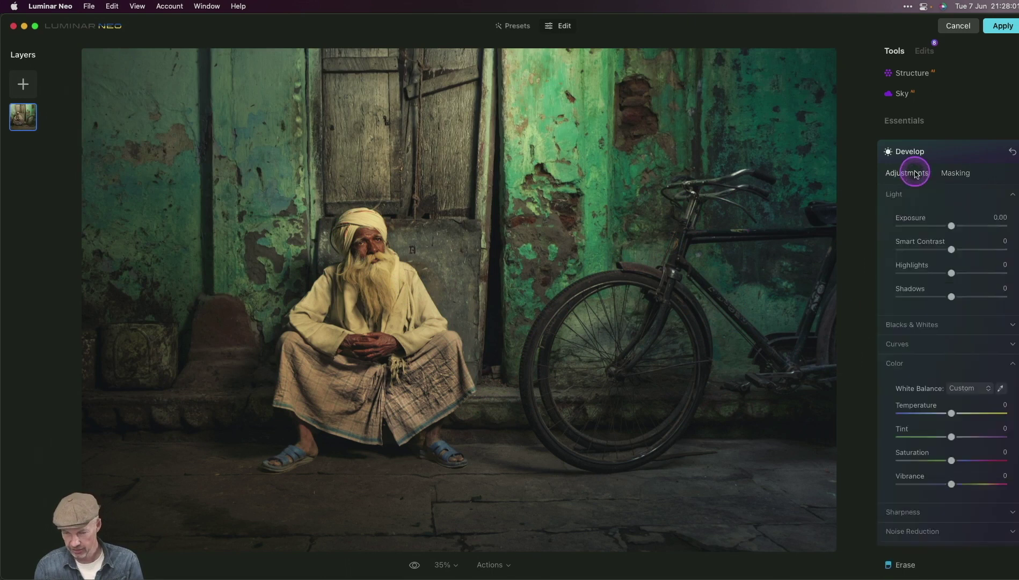
drag(948, 225, 944, 226)
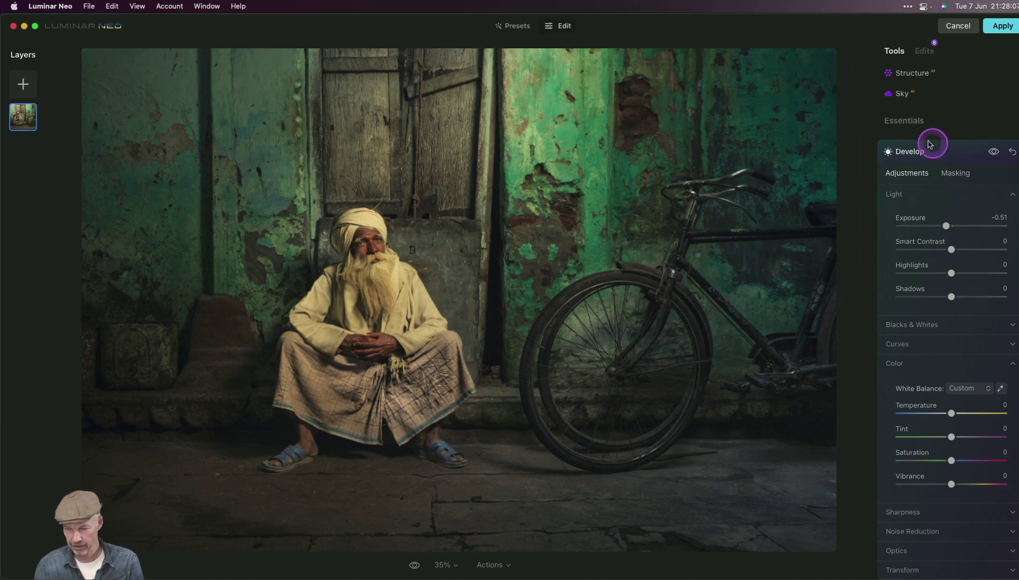
Add another Develop adjustment restricted to the bicycle with Mask AI Transport, and raise its Shadows to 44.
click(903, 93)
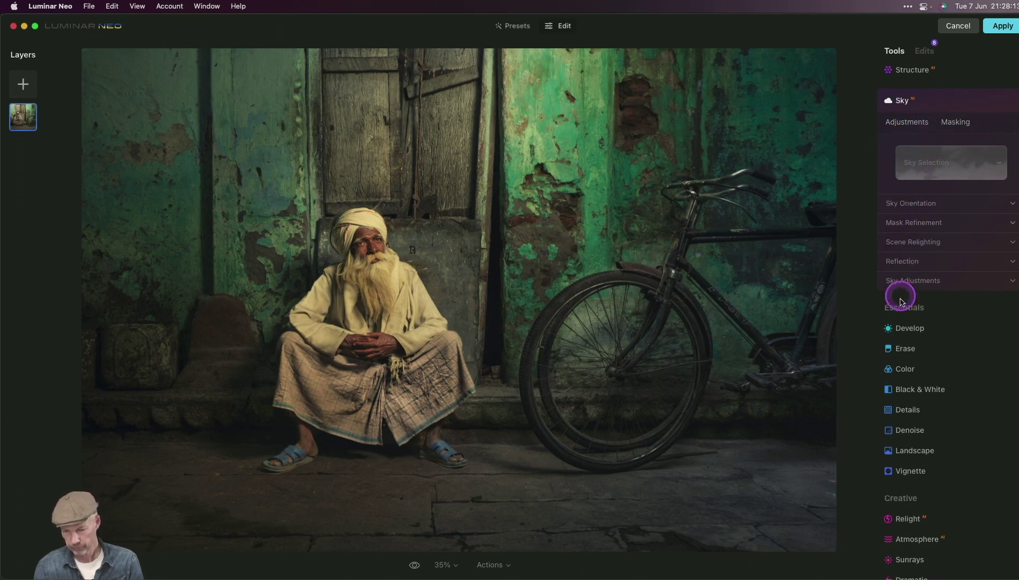
click(901, 327)
click(958, 171)
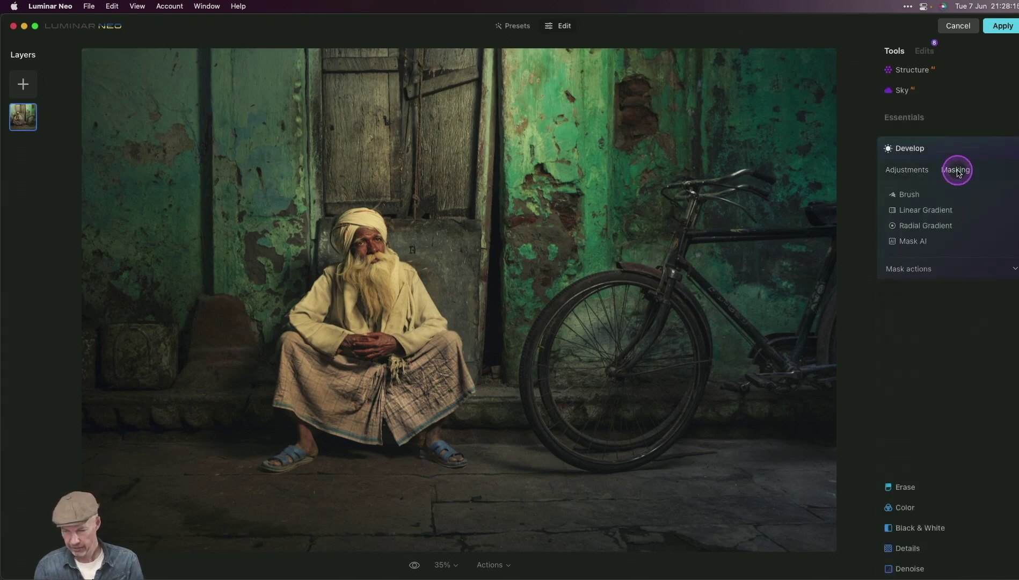
click(921, 240)
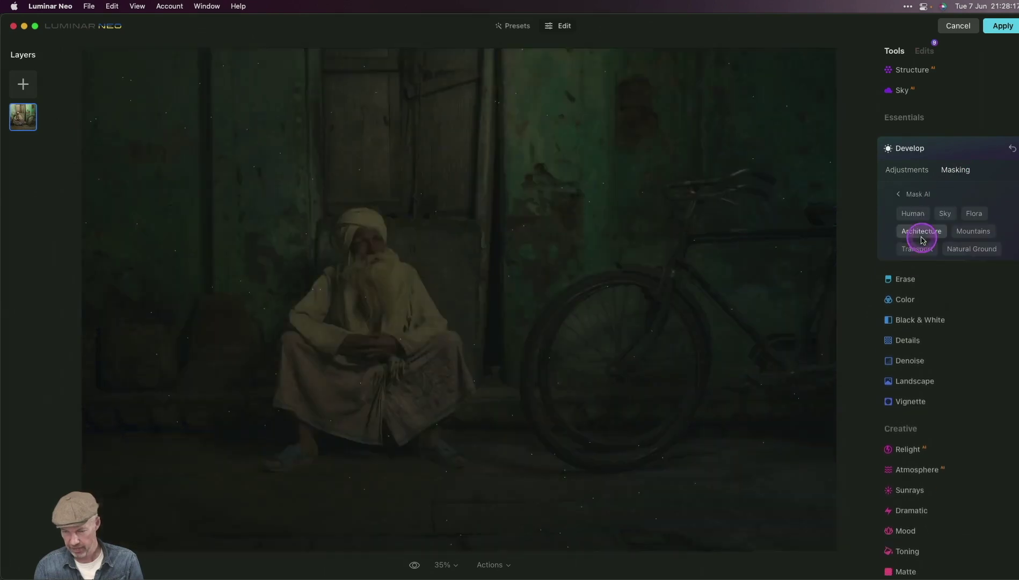
click(922, 250)
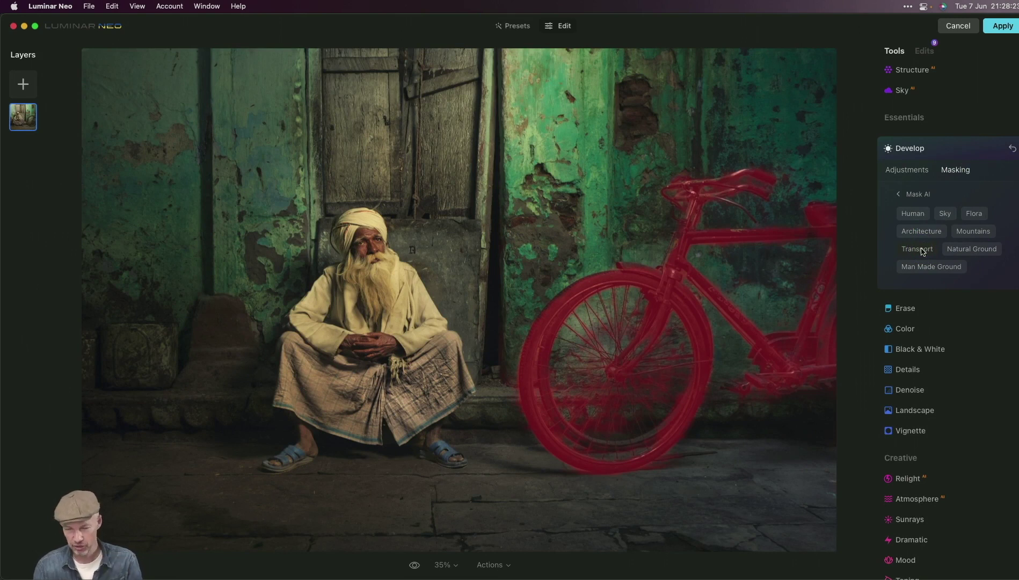
click(907, 169)
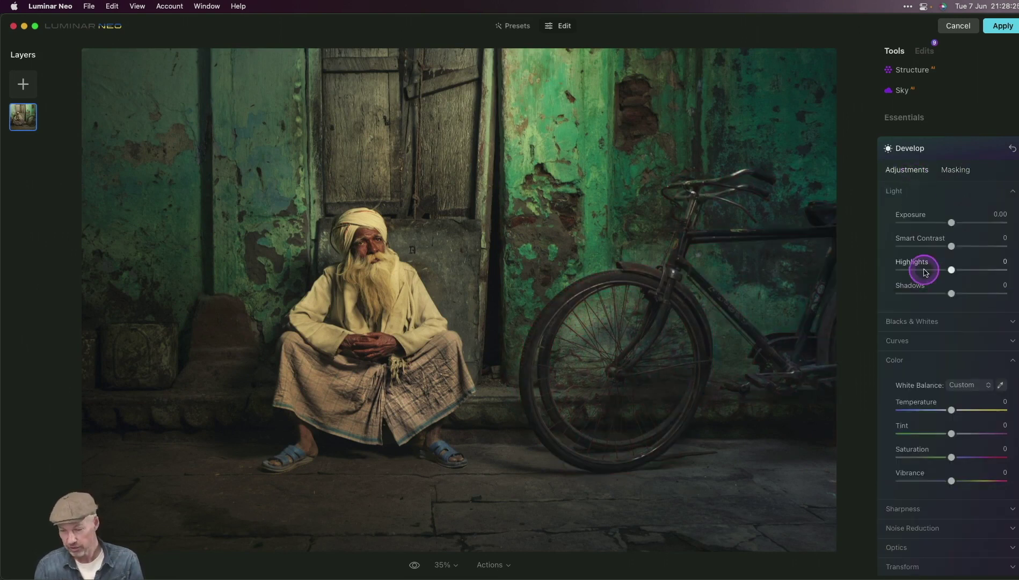
drag(948, 301, 976, 299)
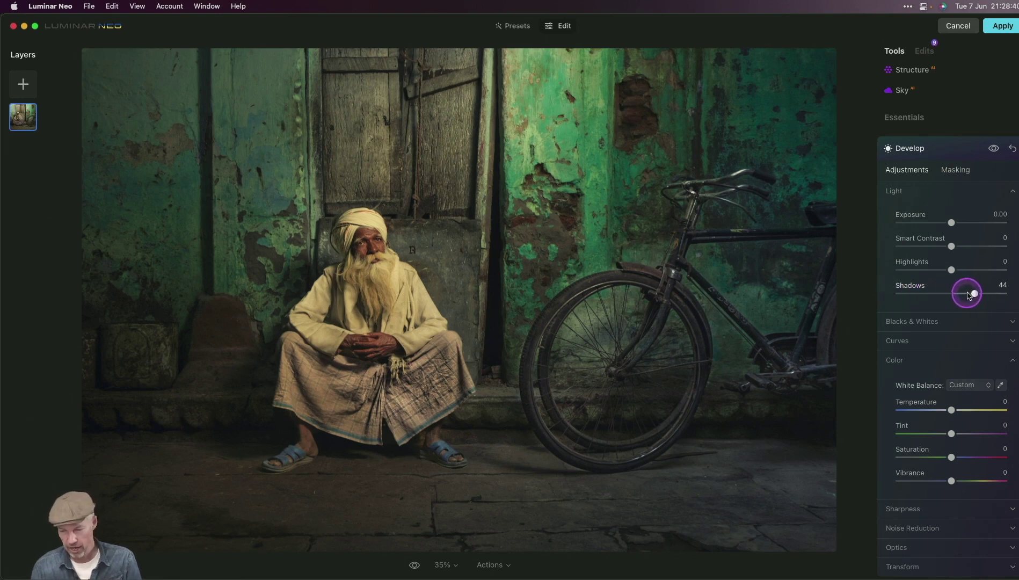
Copy the bicycle mask from the Develop adjustment and paste it onto a new Structure adjustment.
click(955, 169)
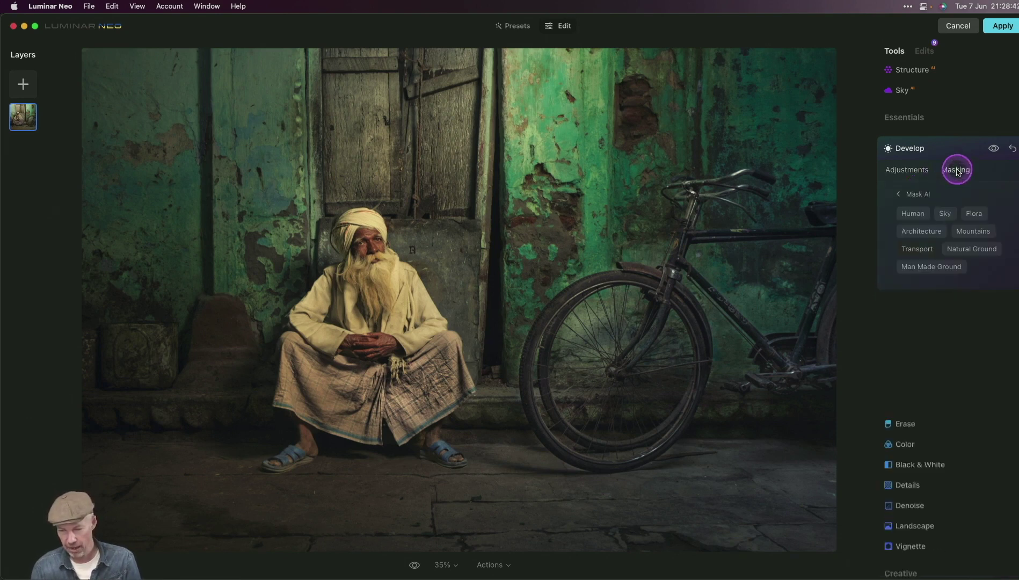
click(910, 193)
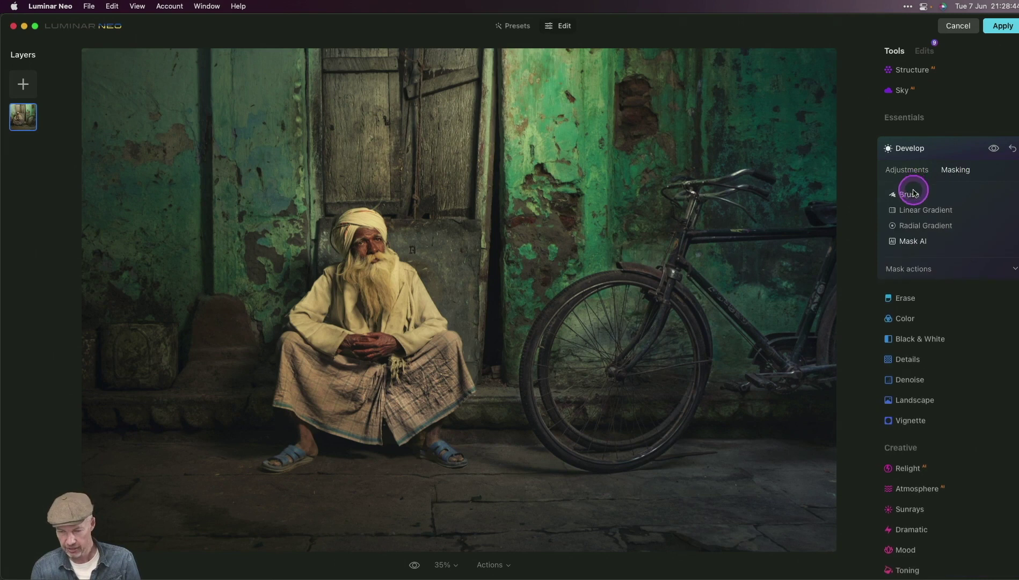
click(905, 269)
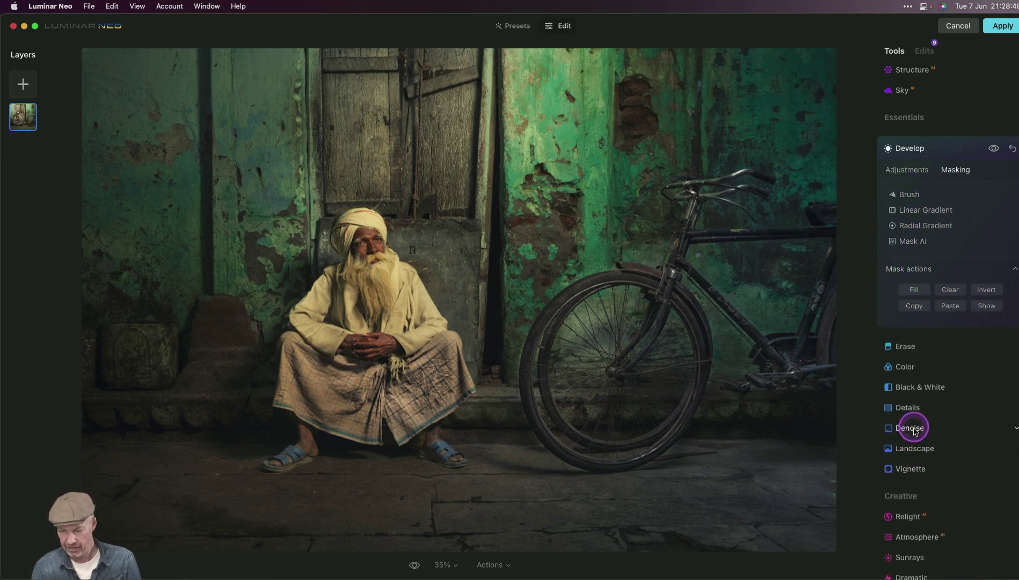
scroll(904, 429, down, 3)
scroll(904, 429, up, 3)
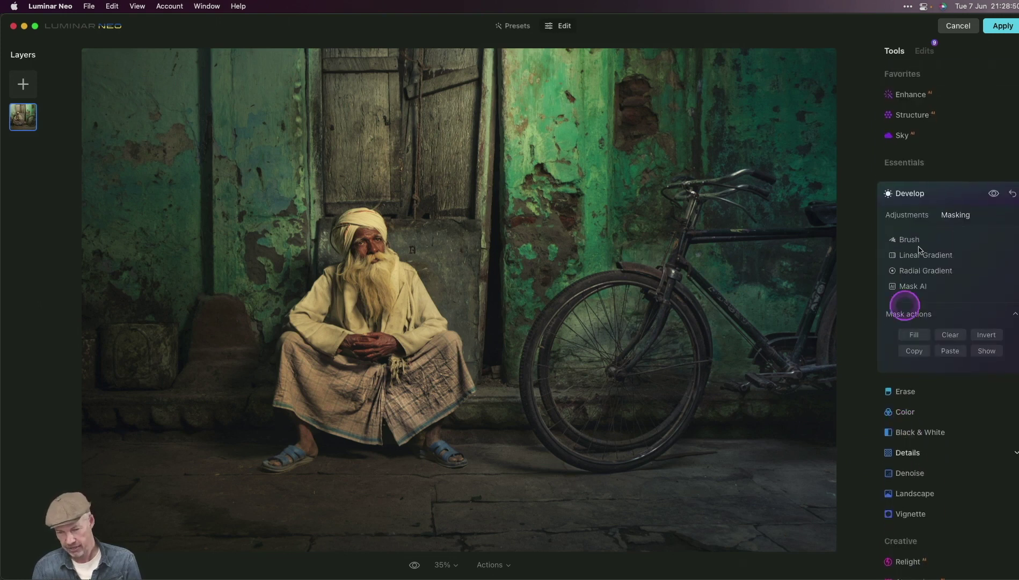
click(913, 104)
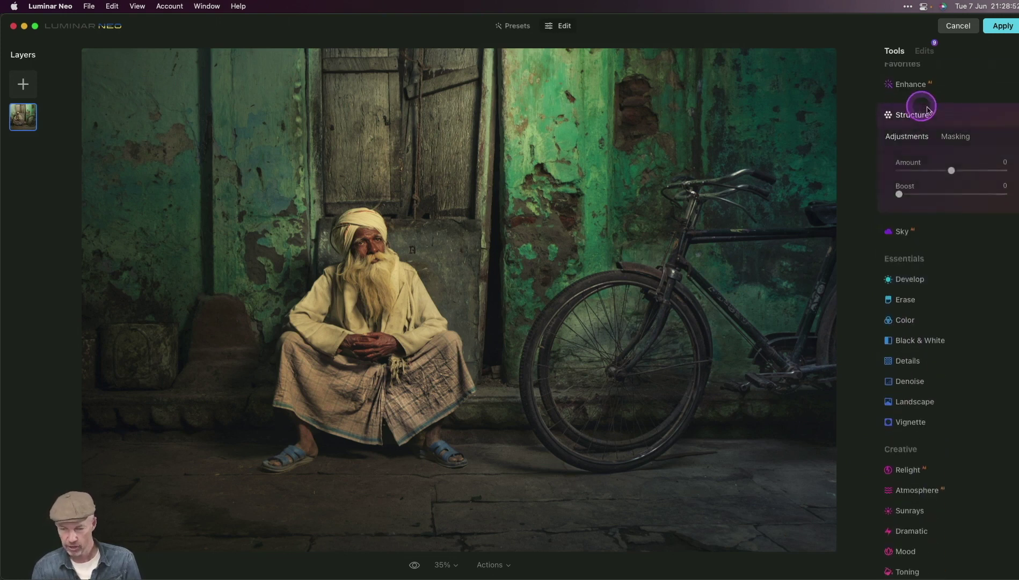
click(950, 138)
click(911, 236)
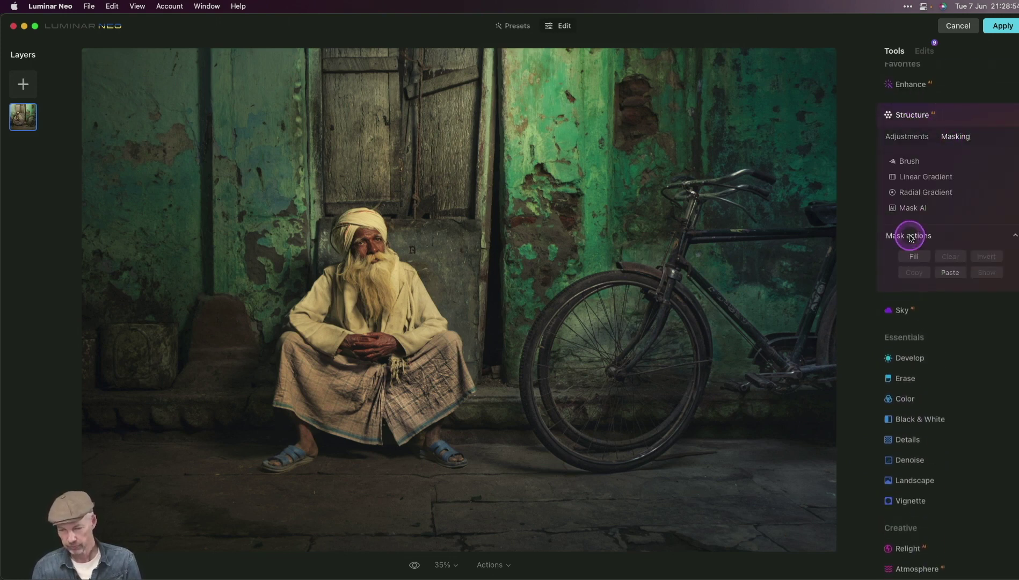
click(950, 273)
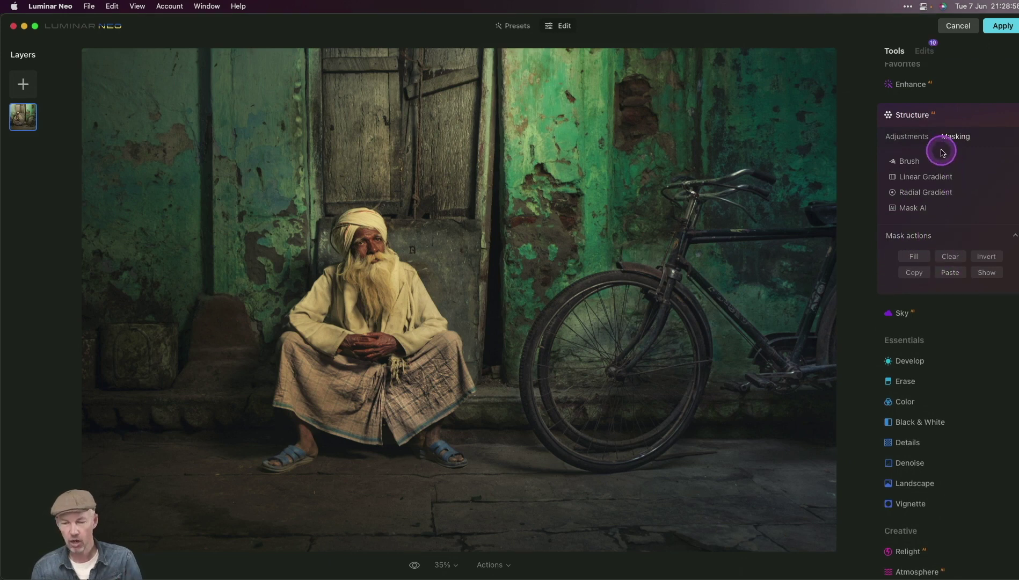
Set the Structure Amount for the masked bicycle to 18.
click(906, 138)
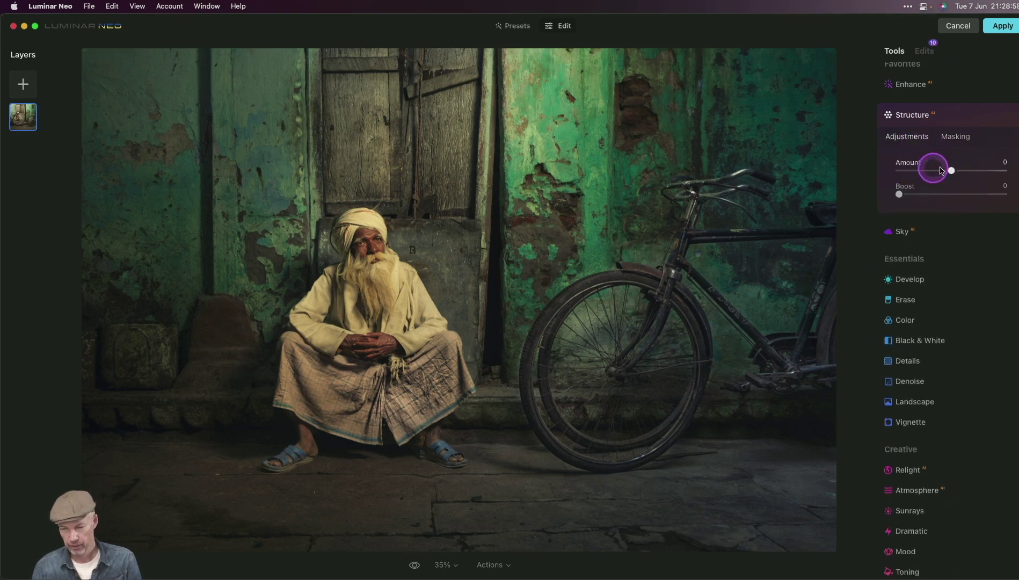
drag(951, 170, 959, 170)
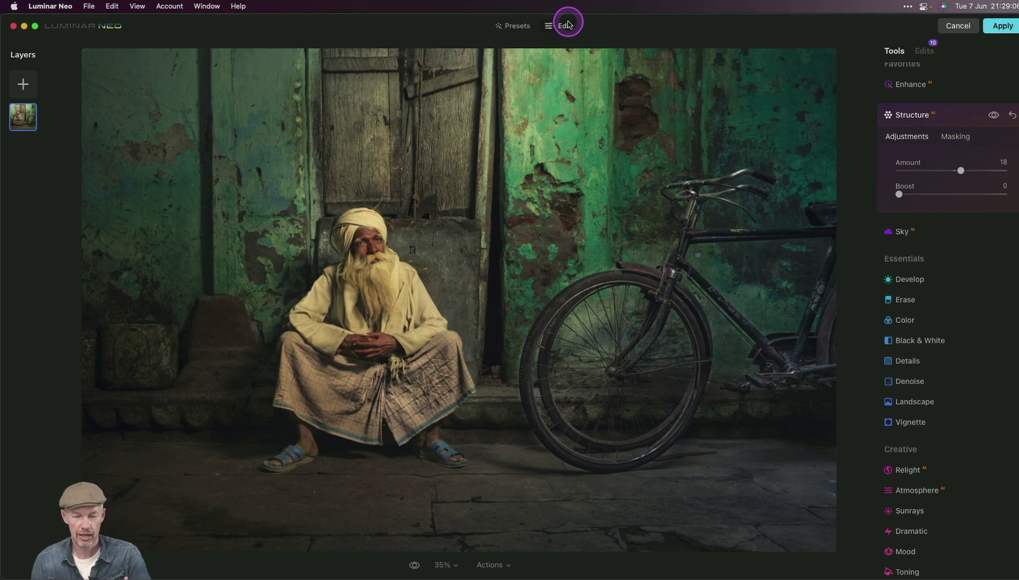
mouse_move(386, 12)
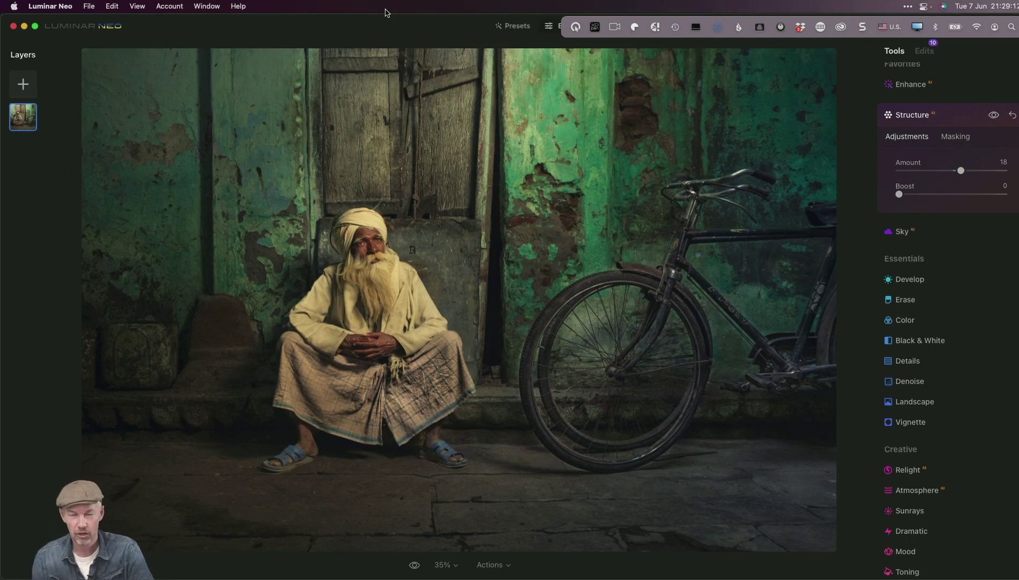
Start loading an image for a new layer and browse to the PietsTexturePackV1 folder.
click(24, 86)
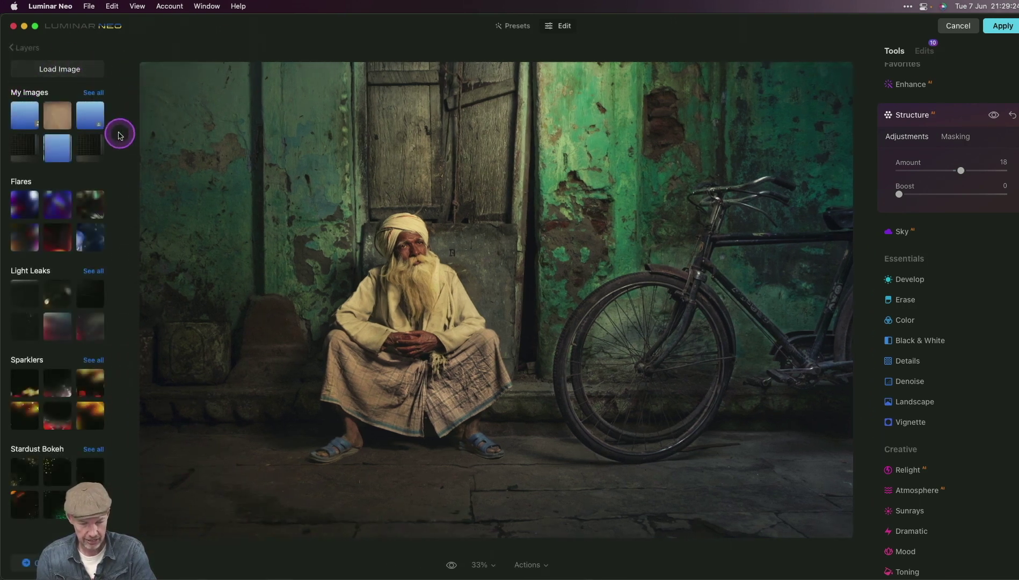
click(62, 67)
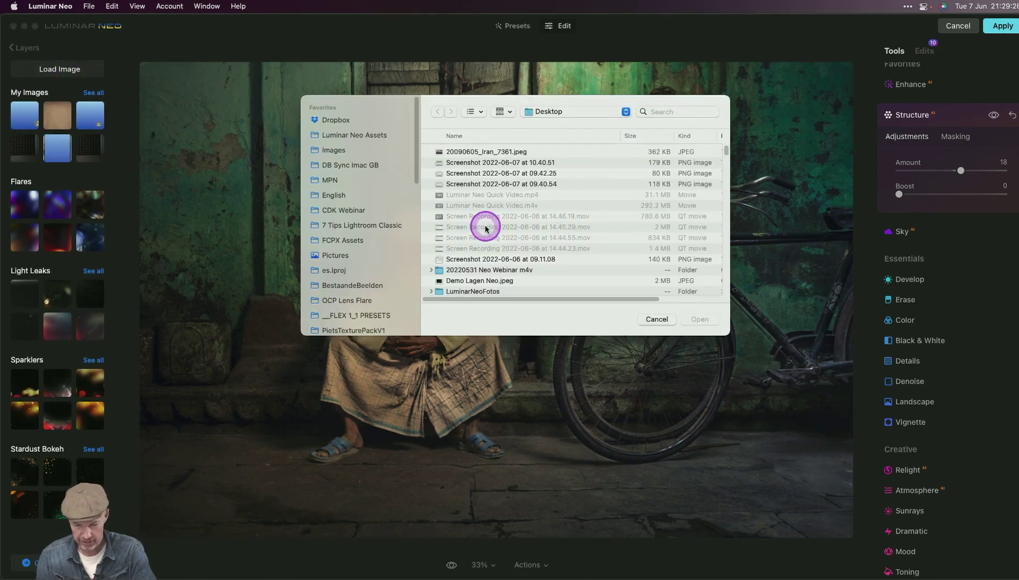
scroll(486, 228, down, 5)
scroll(486, 224, up, 2)
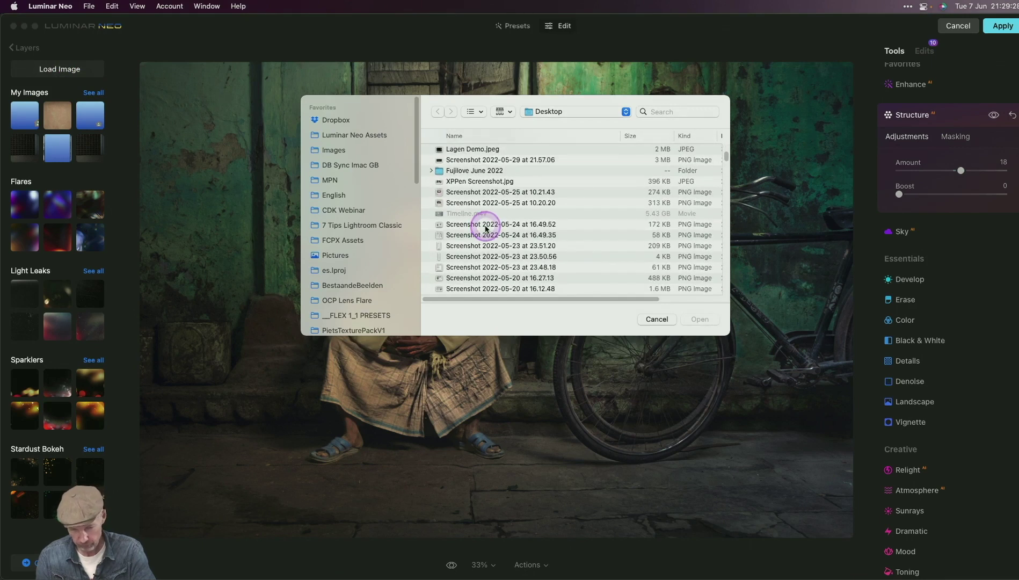
scroll(390, 262, down, 1)
scroll(390, 262, down, 10)
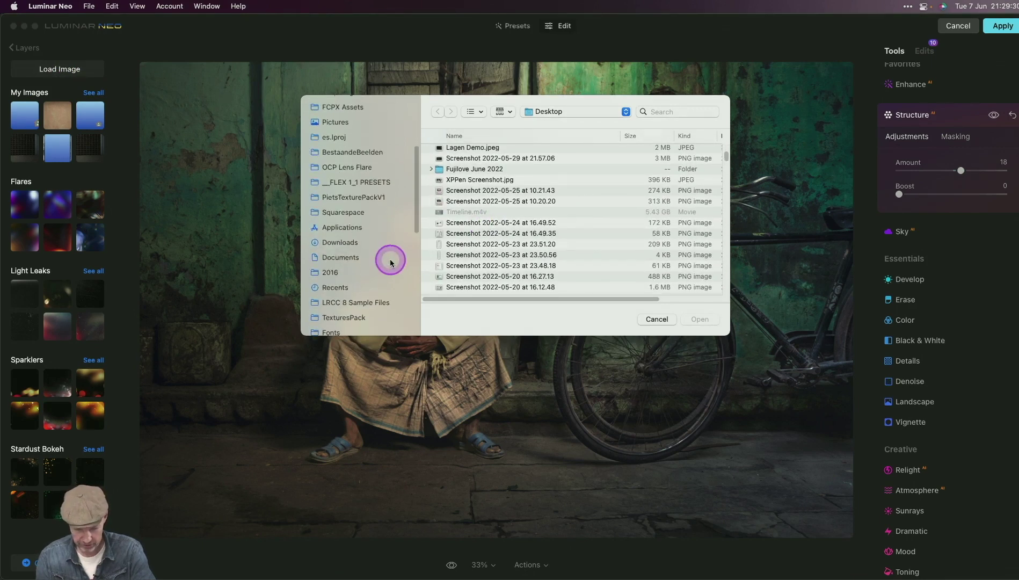
scroll(389, 257, up, 8)
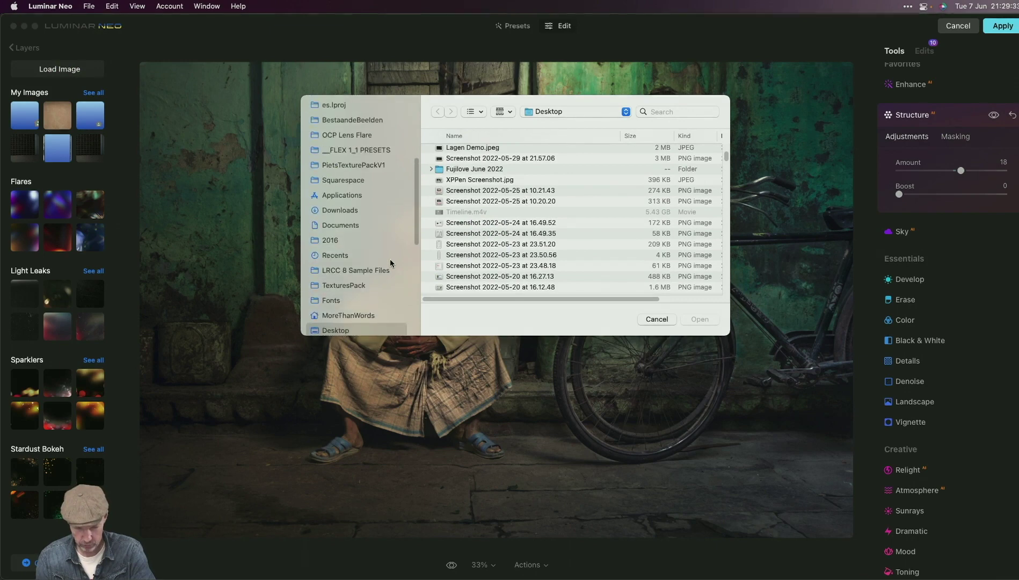
click(382, 230)
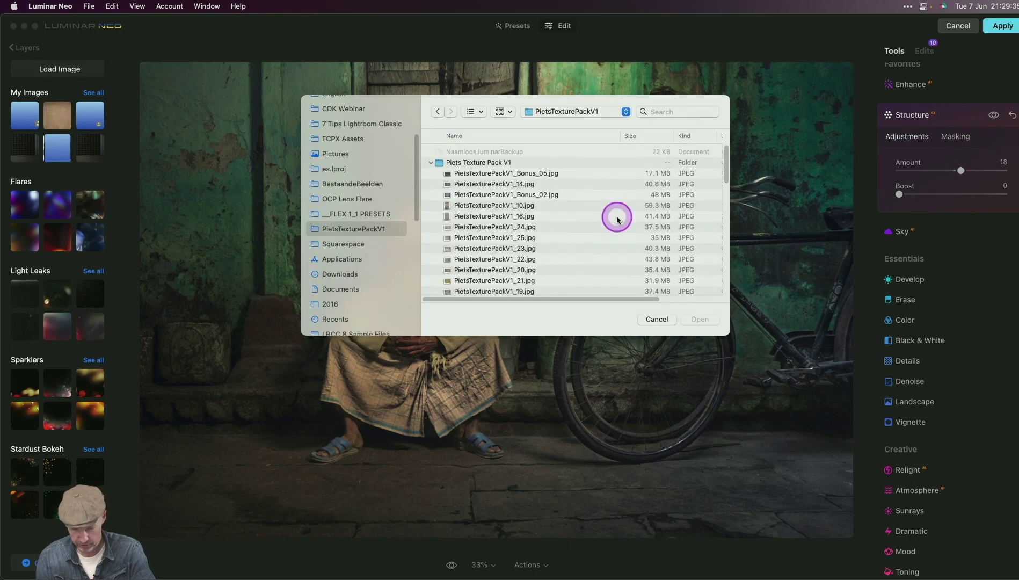
Preview the textures in the folder and select PietsTexturePackV1_20.jpg.
click(614, 215)
key(space)
key(Up)
key(Up)
key(Up)
key(Up)
key(Up)
key(Up)
key(Up)
key(Up)
key(Up)
key(Up)
key(Up)
key(Up)
key(Up)
key(Up)
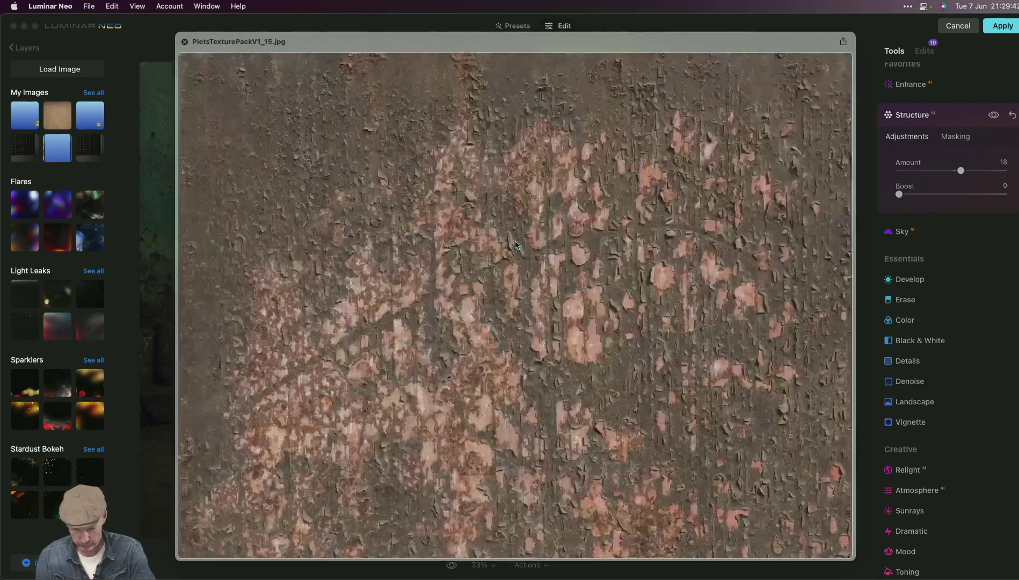
key(Up)
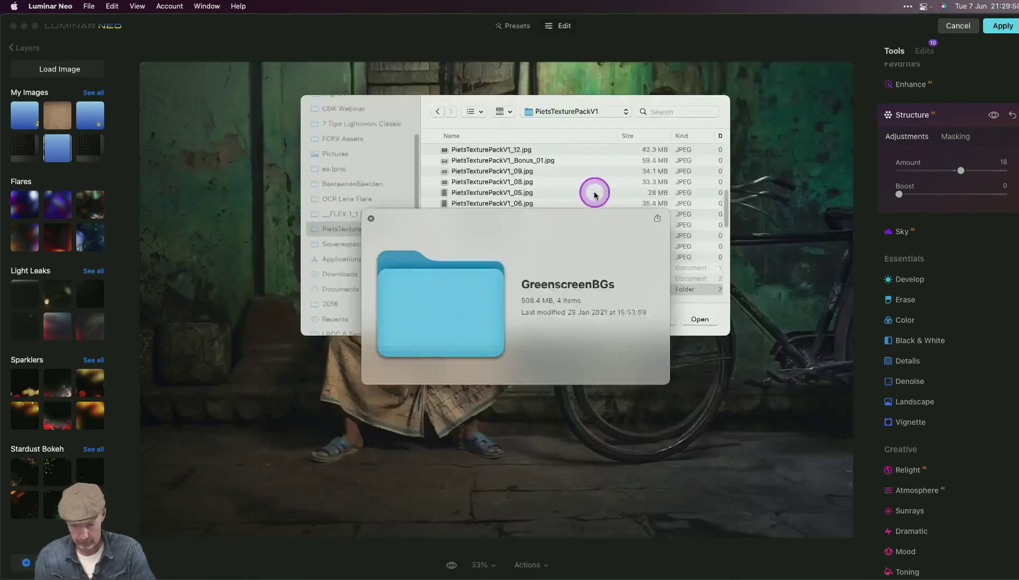
click(550, 202)
key(space)
key(space)
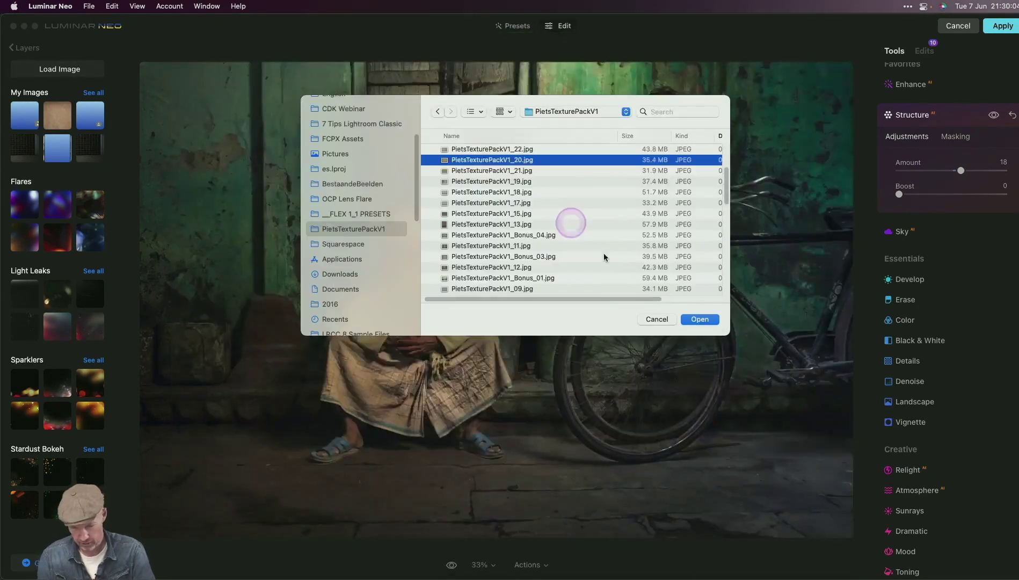
Load PietsTexturePackV1_20.jpg, replacing the existing copy, and add the texture as a layer over the photo.
click(704, 320)
click(526, 216)
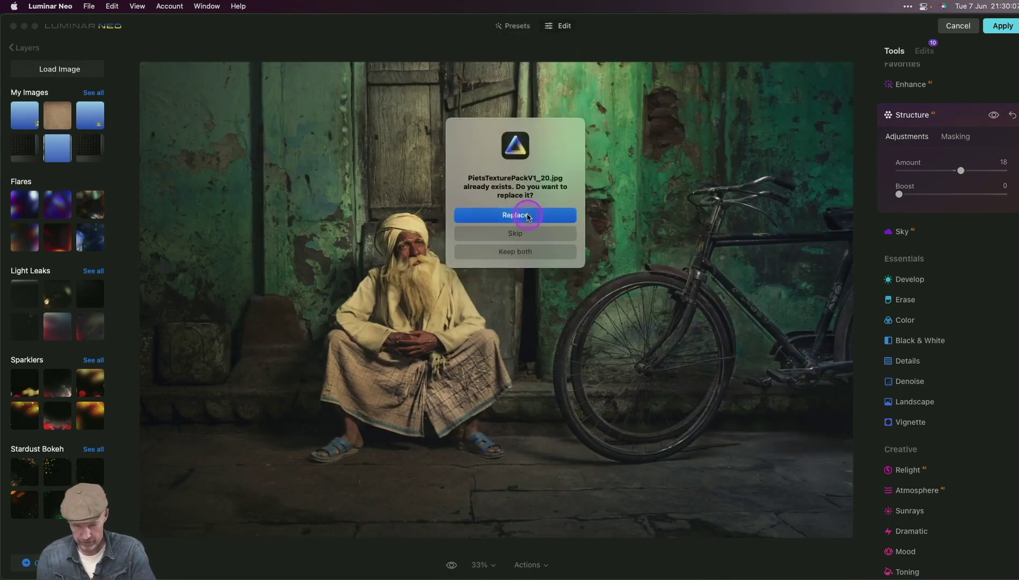
click(54, 123)
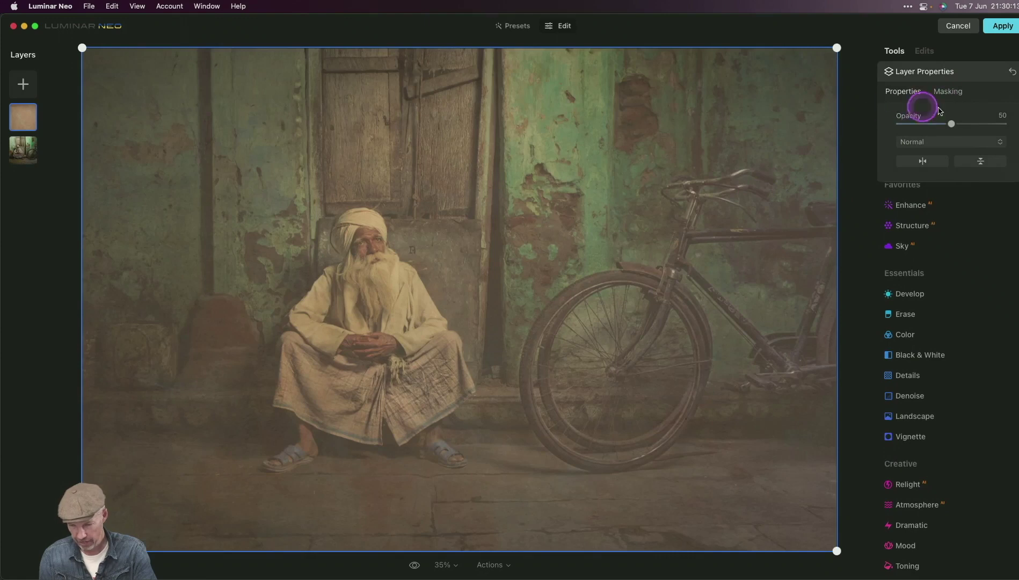
Set the texture layer's opacity to 100 and its blend mode to Overlay.
drag(951, 125, 1016, 126)
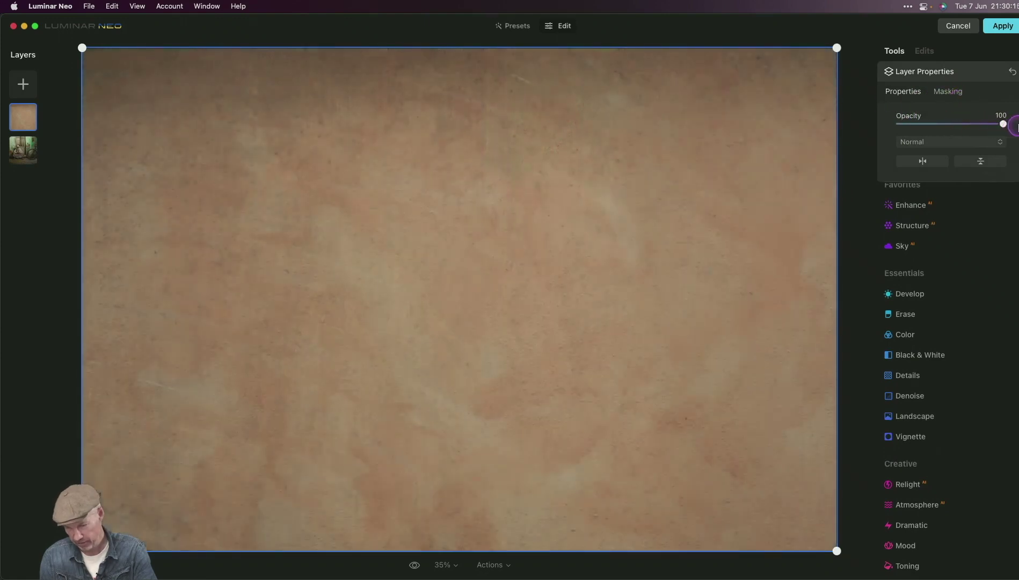
click(949, 142)
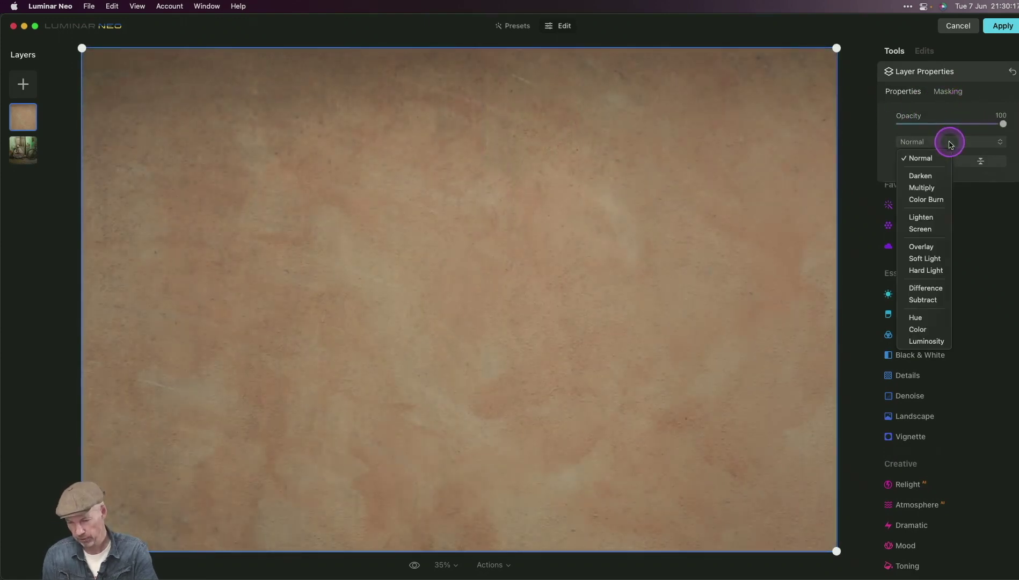
click(928, 245)
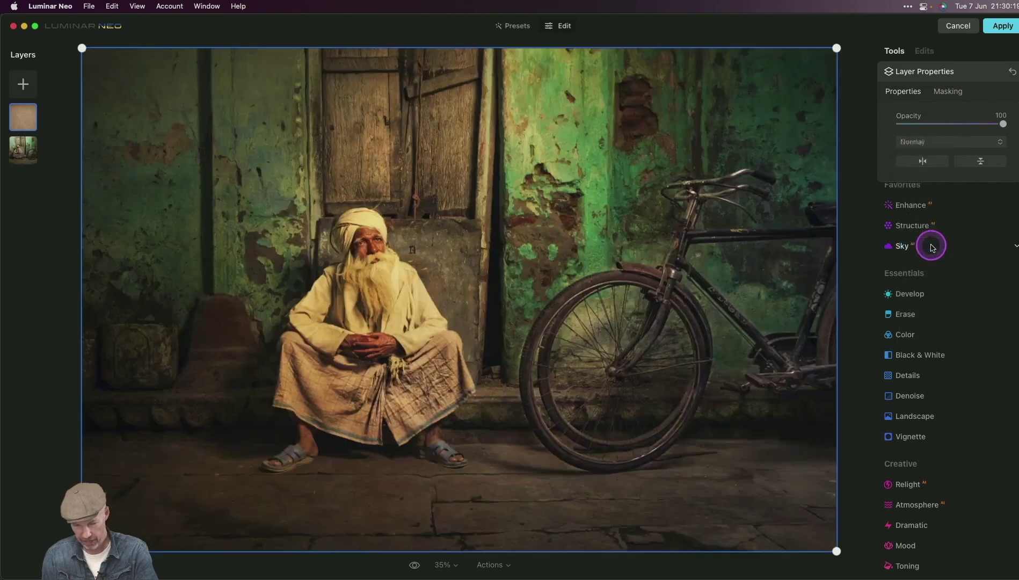
Set the texture layer's blend mode to Soft Light.
click(945, 142)
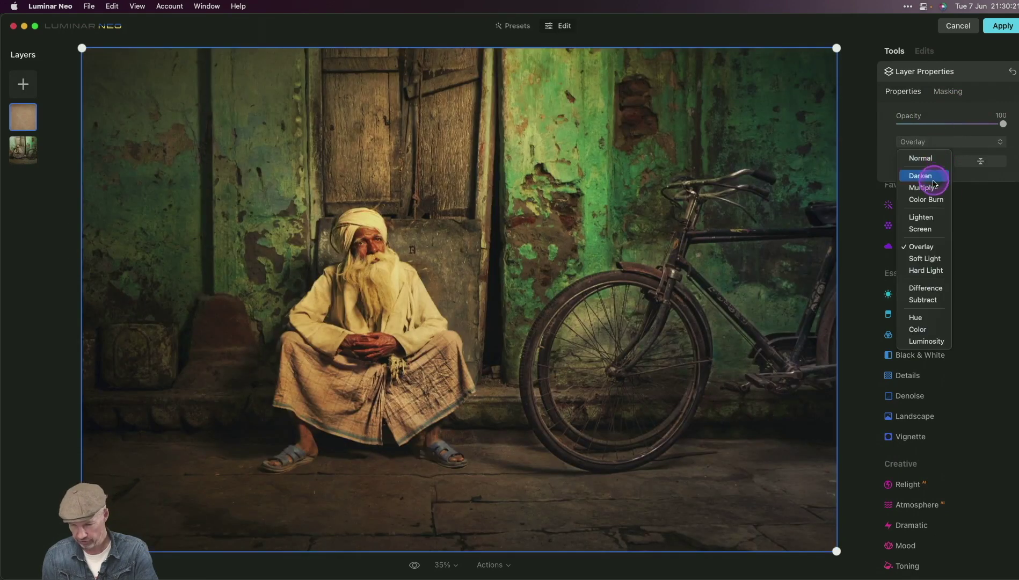
click(925, 259)
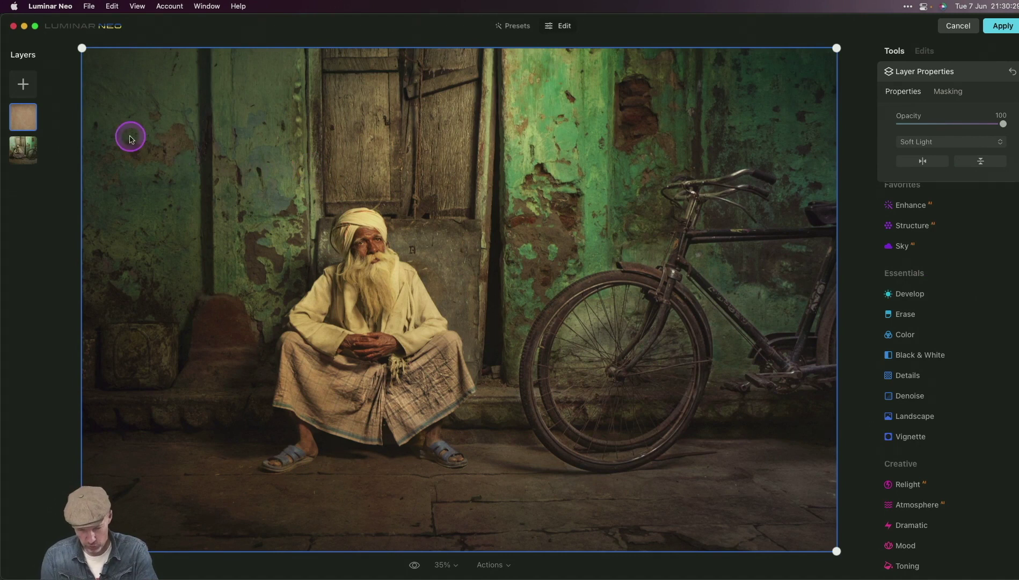
Add the film-border image from My Images as a new layer and set its opacity to 100.
click(27, 86)
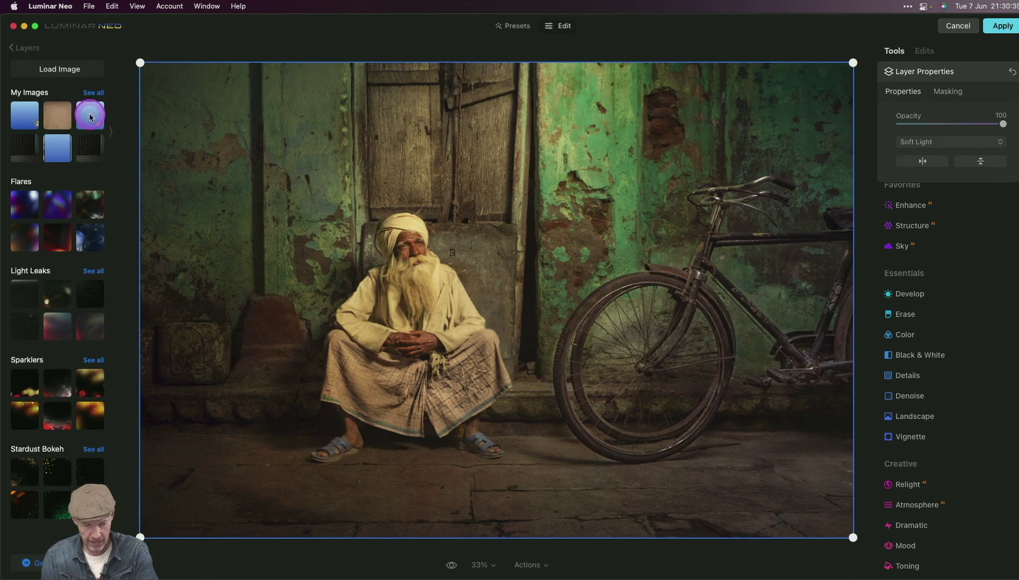
click(59, 149)
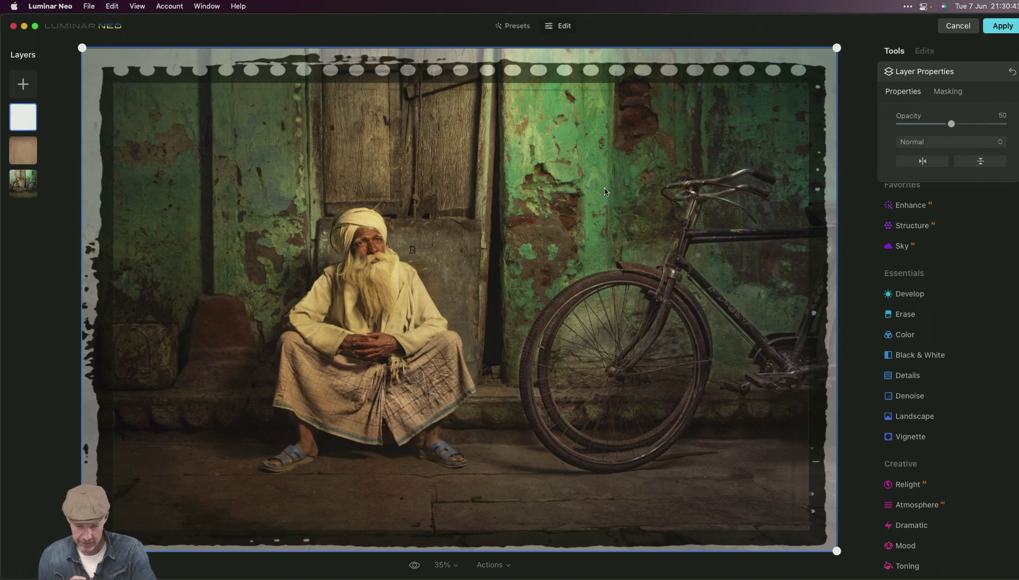
drag(950, 123, 1015, 124)
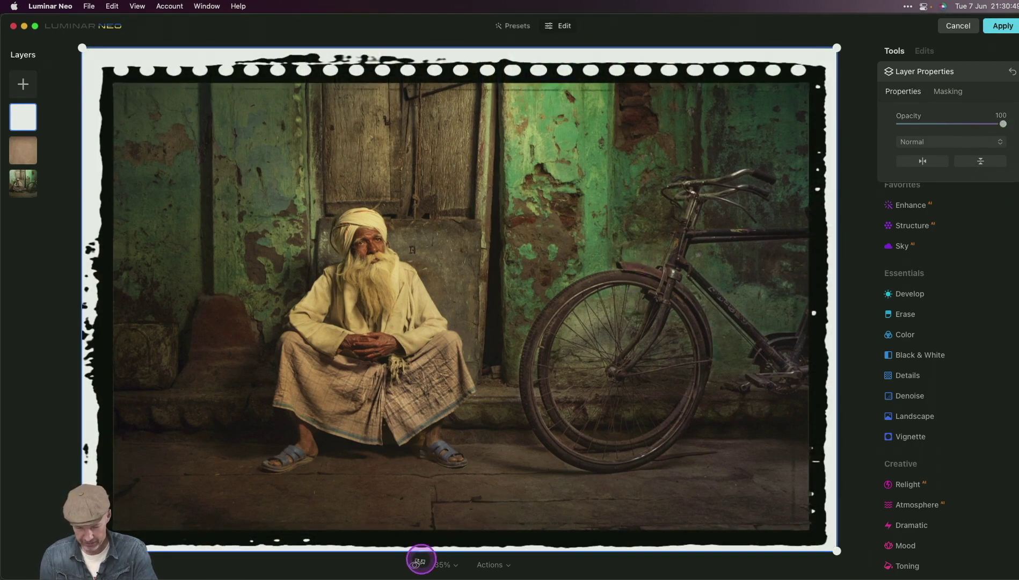
Compare the edited image with the original photo, and apply the edits to return to Photoshop.
click(414, 564)
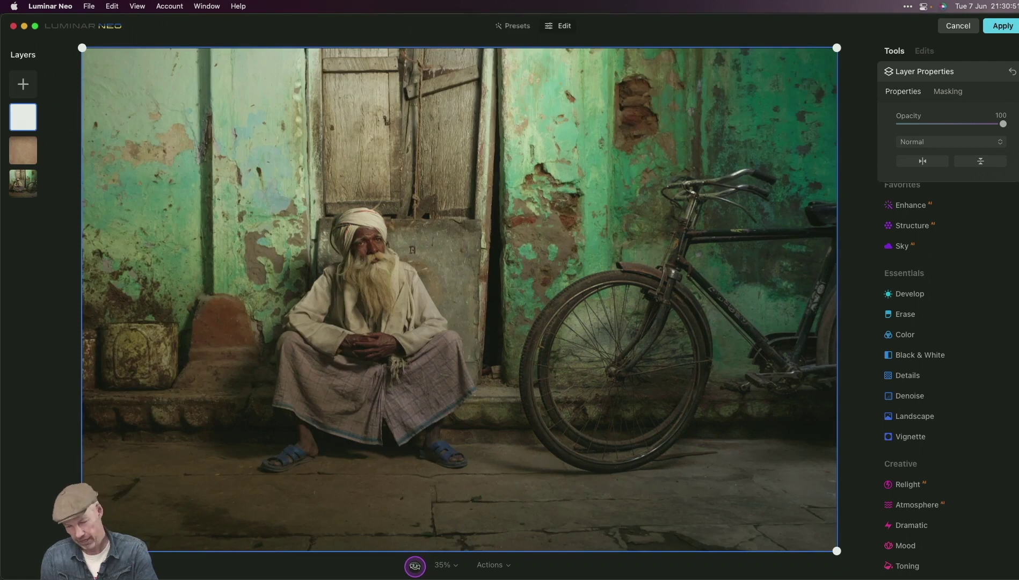
click(415, 566)
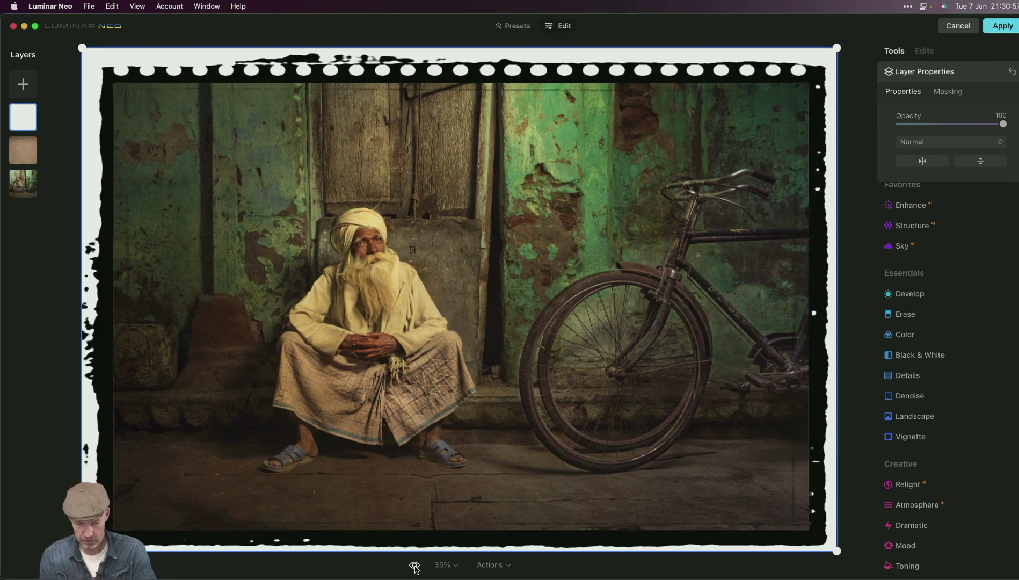
click(1004, 30)
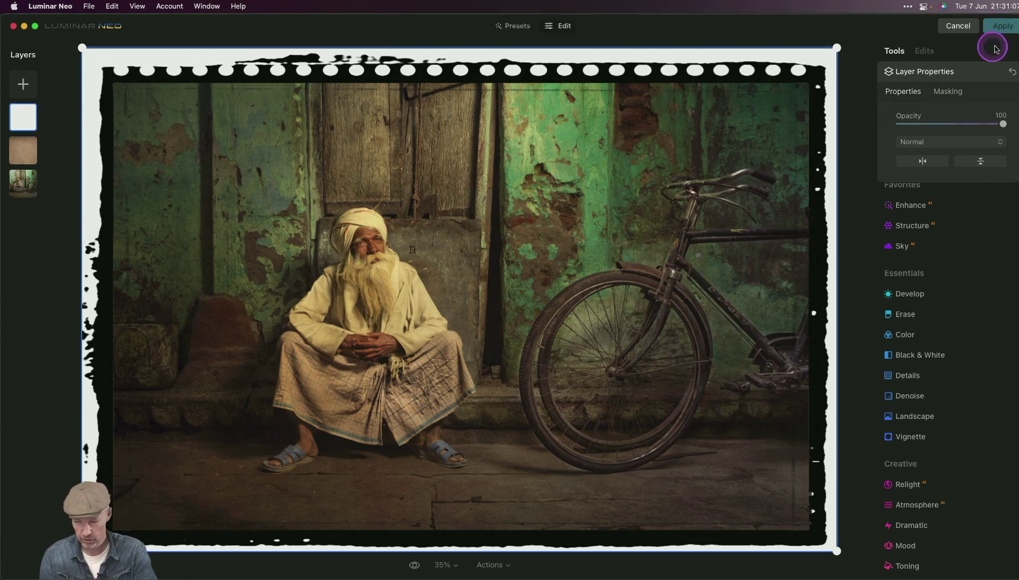
click(1007, 28)
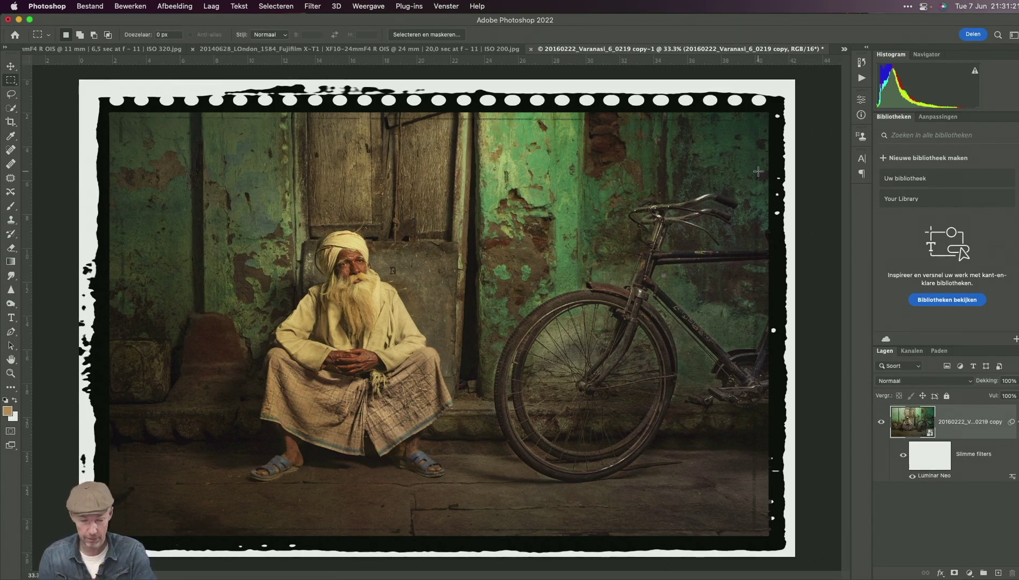
Save the Varanasi document with its Luminar Neo smart filter.
click(90, 6)
click(117, 157)
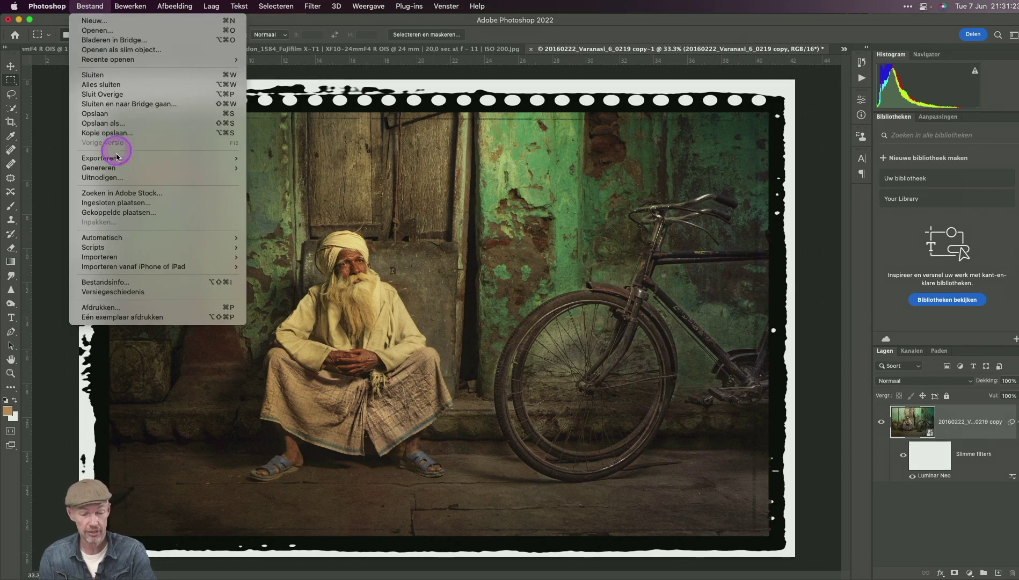
click(119, 112)
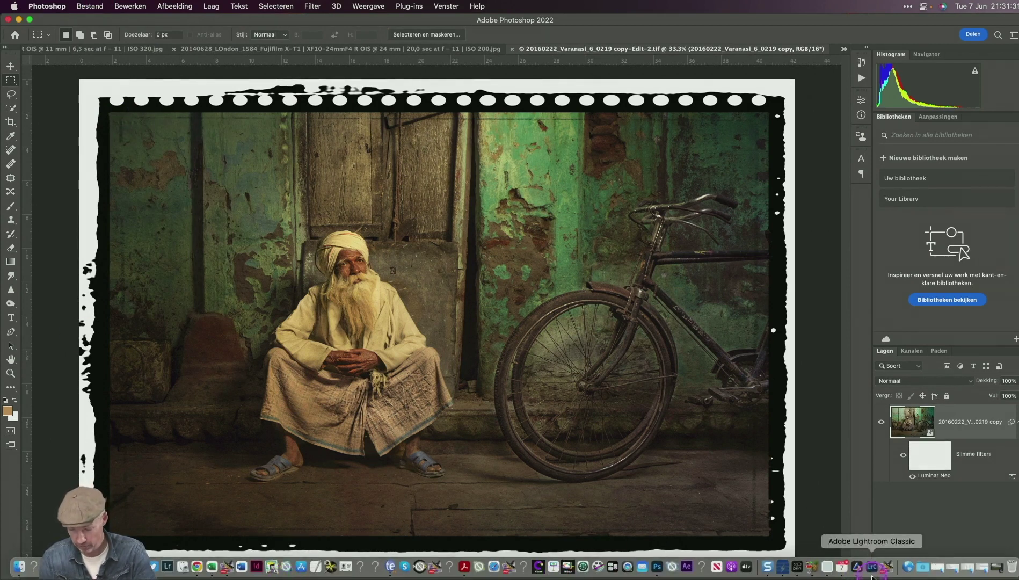
Switch to Lightroom Classic and turn off the clipping display on the bordered photo.
click(872, 567)
click(374, 520)
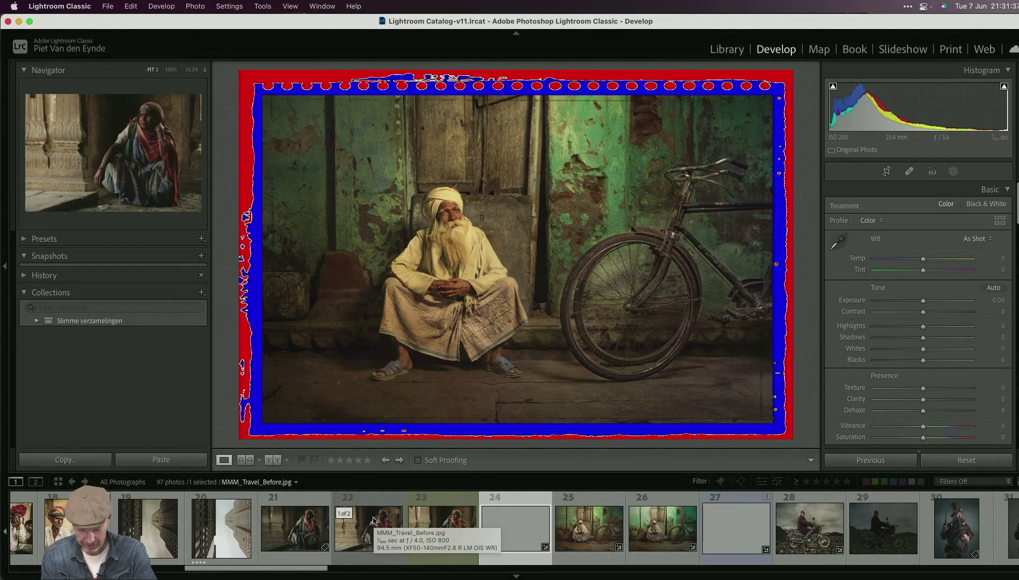
key(j)
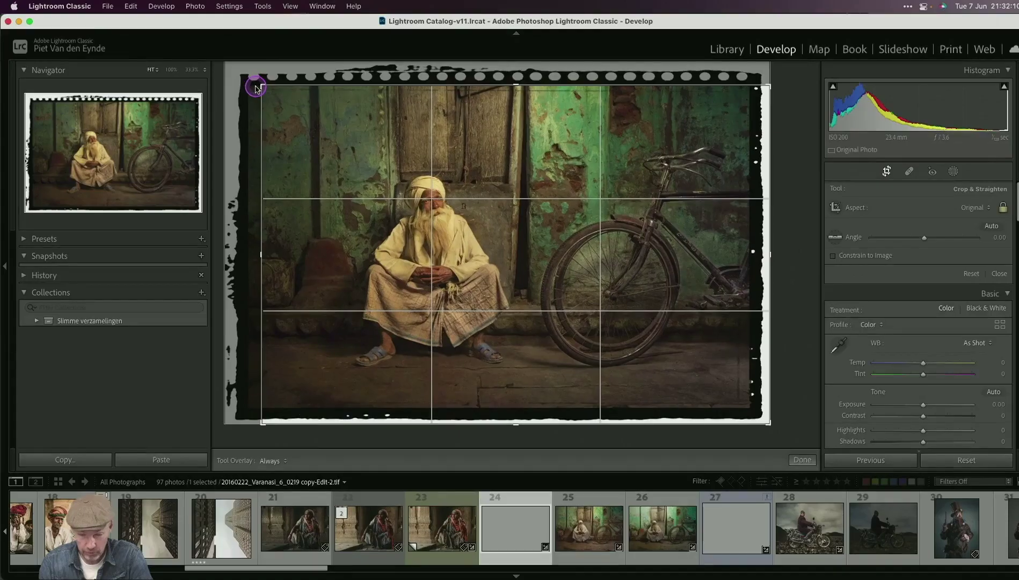
Try the crop frame on the bordered photo, extend it back to the full image and close the crop tool.
drag(255, 84, 212, 61)
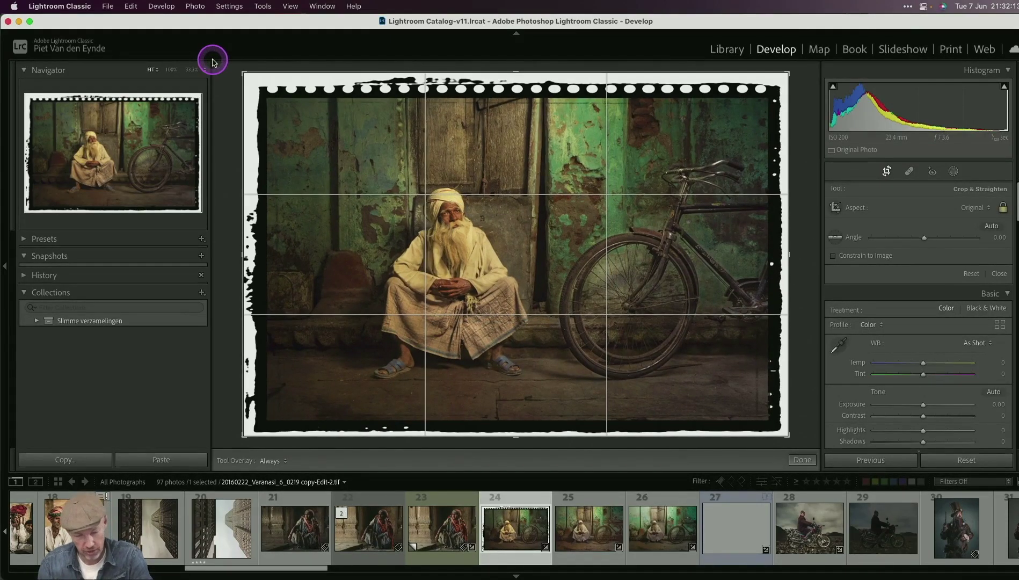
key(d)
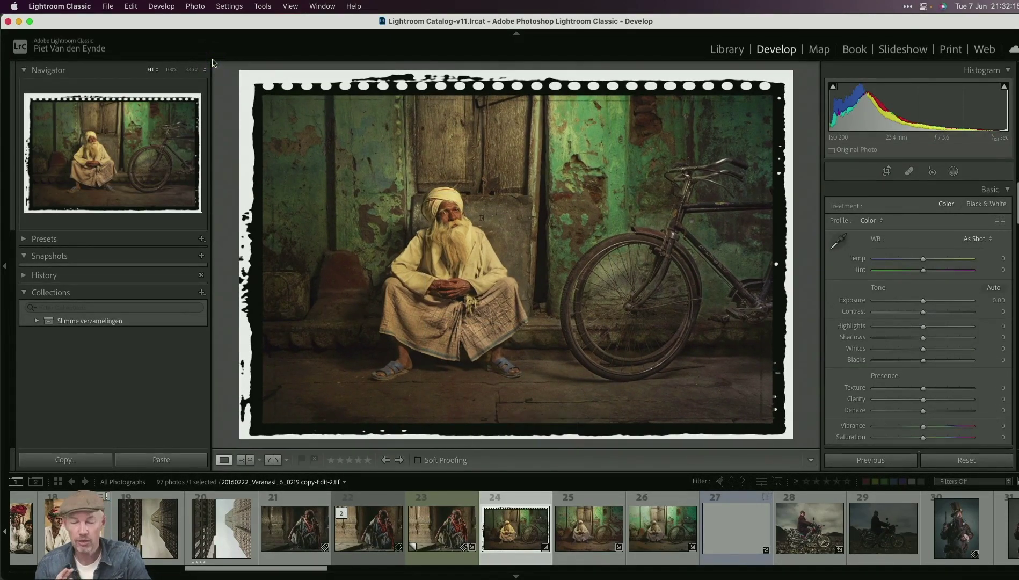
key(r)
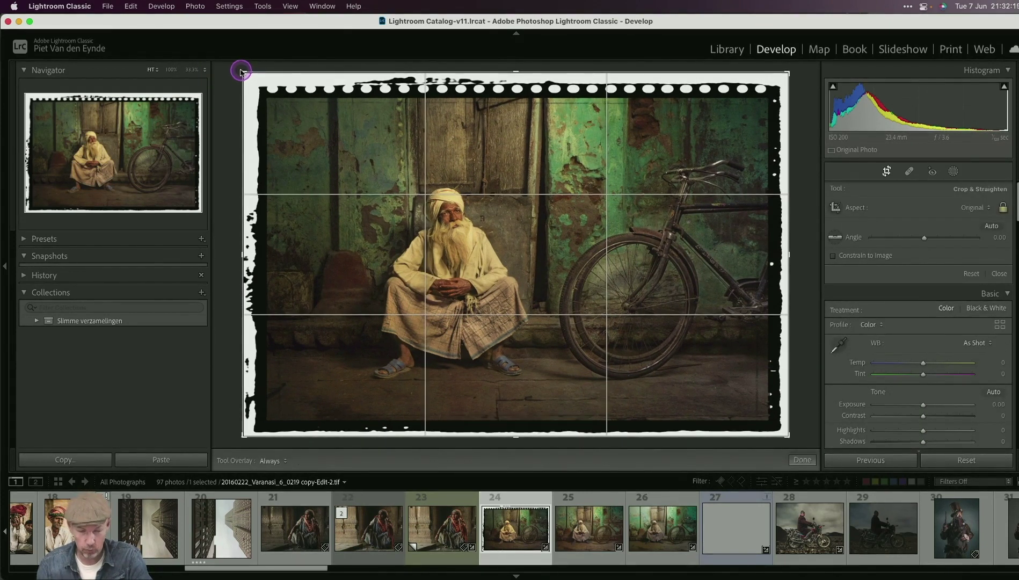
key(d)
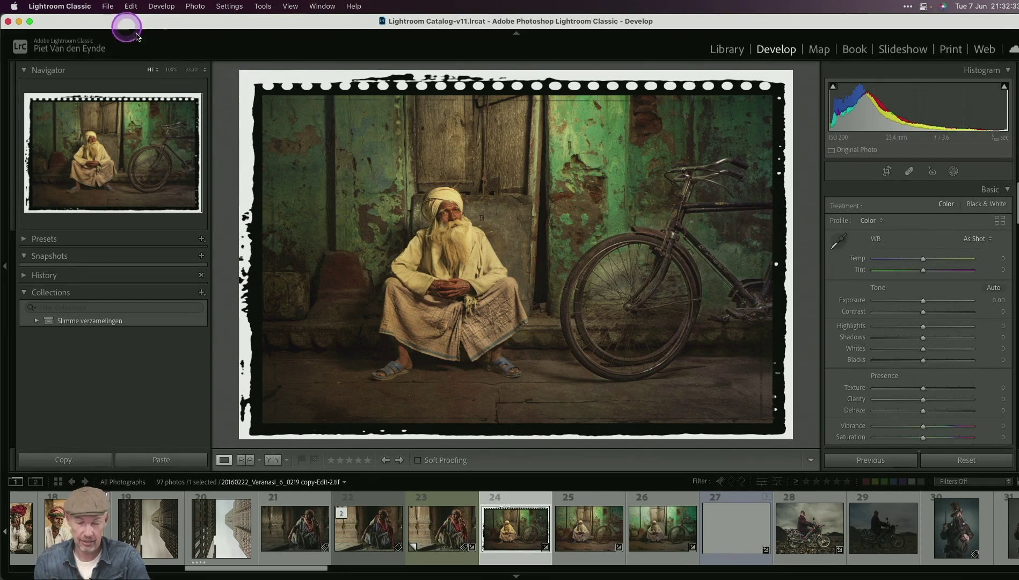
Send the Varanasi TIFF to Adobe Photoshop 2022 with Edit Original and update the open document from disk.
click(194, 8)
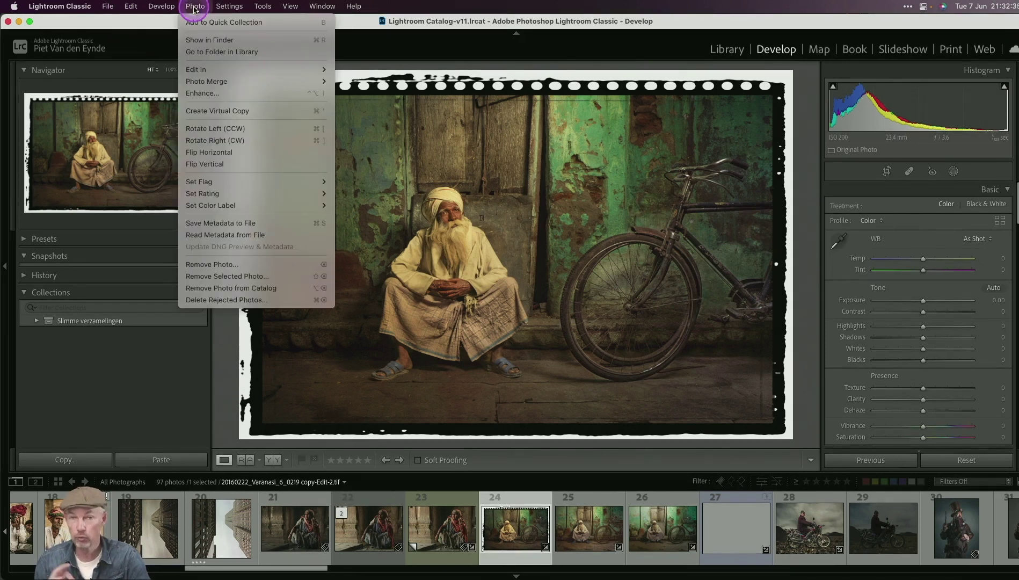
mouse_move(204, 69)
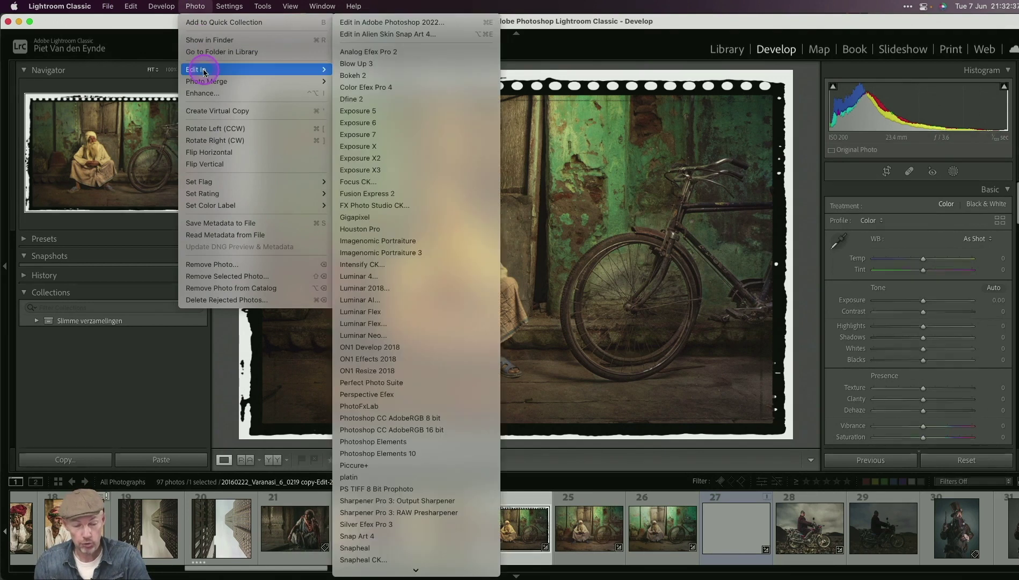
mouse_move(424, 569)
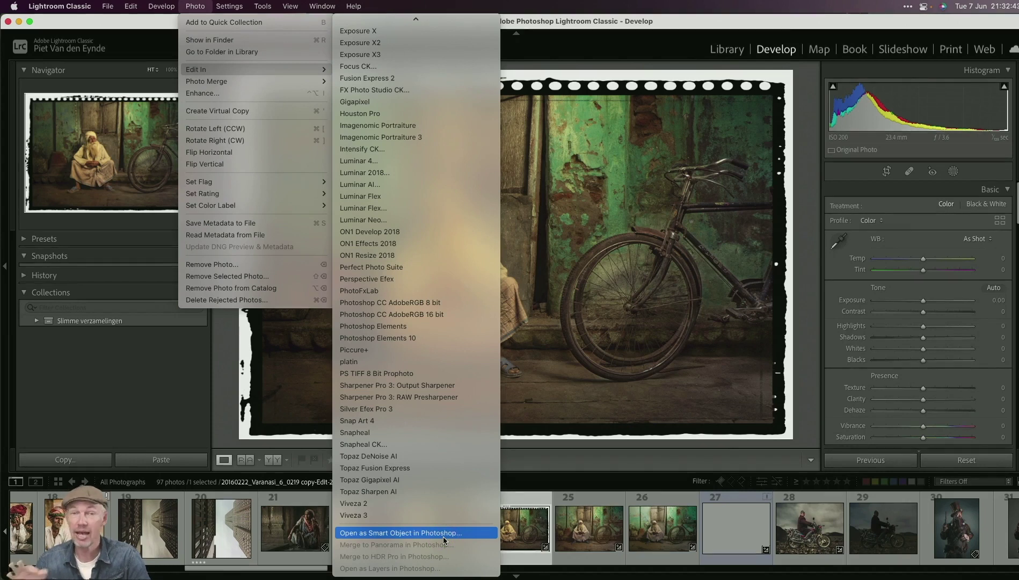
click(229, 109)
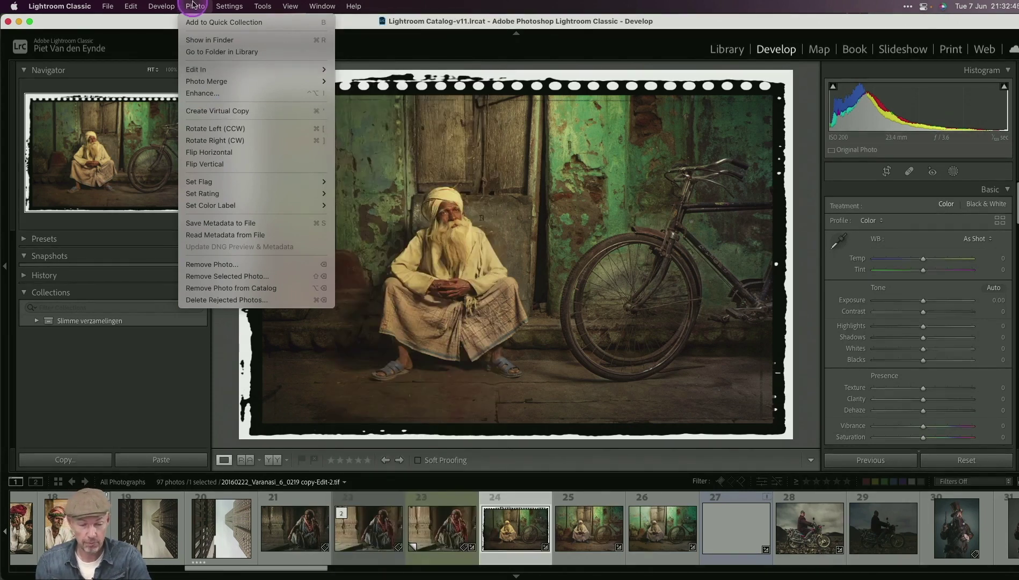
mouse_move(300, 69)
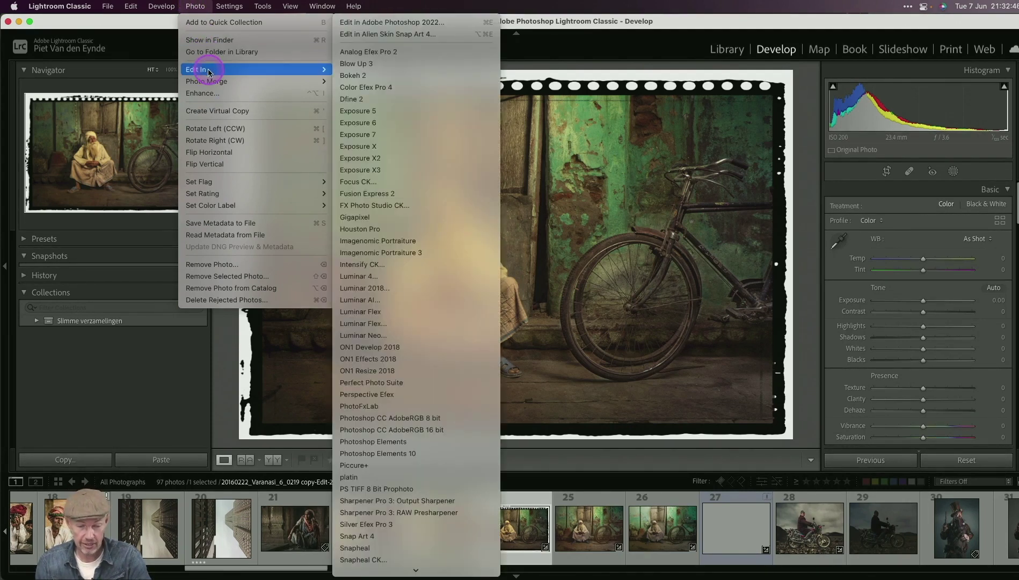
click(424, 22)
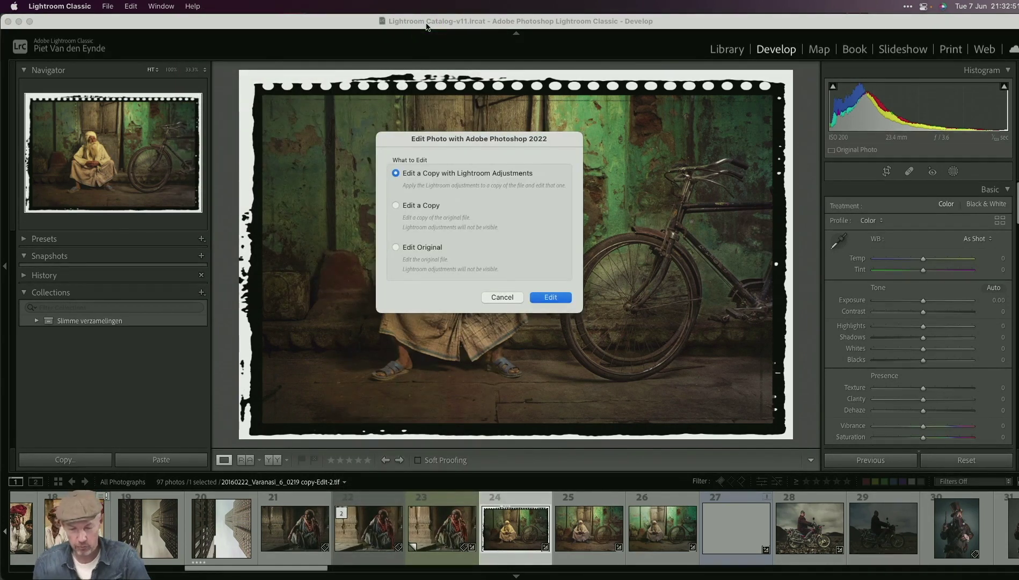
click(414, 173)
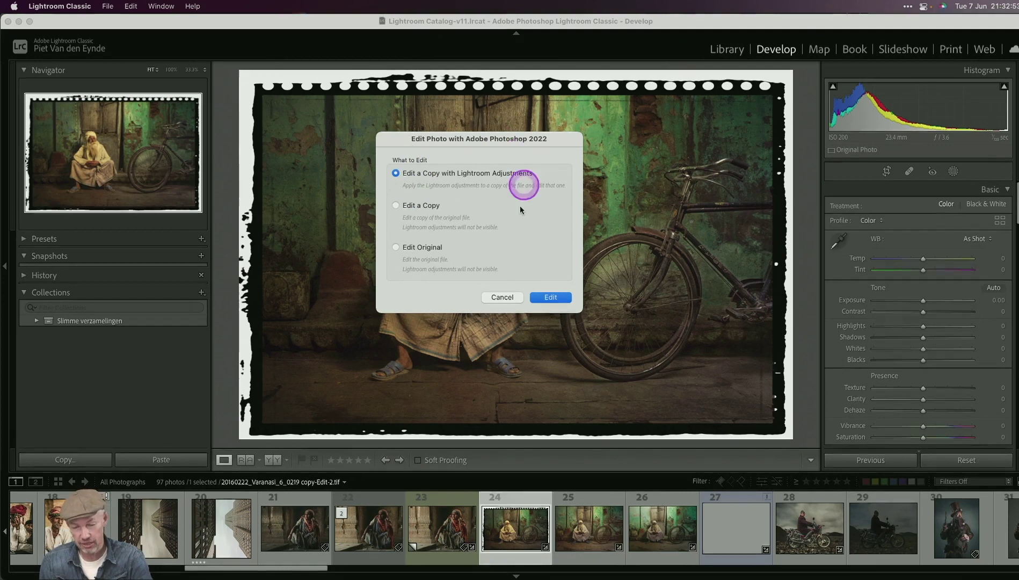
click(396, 248)
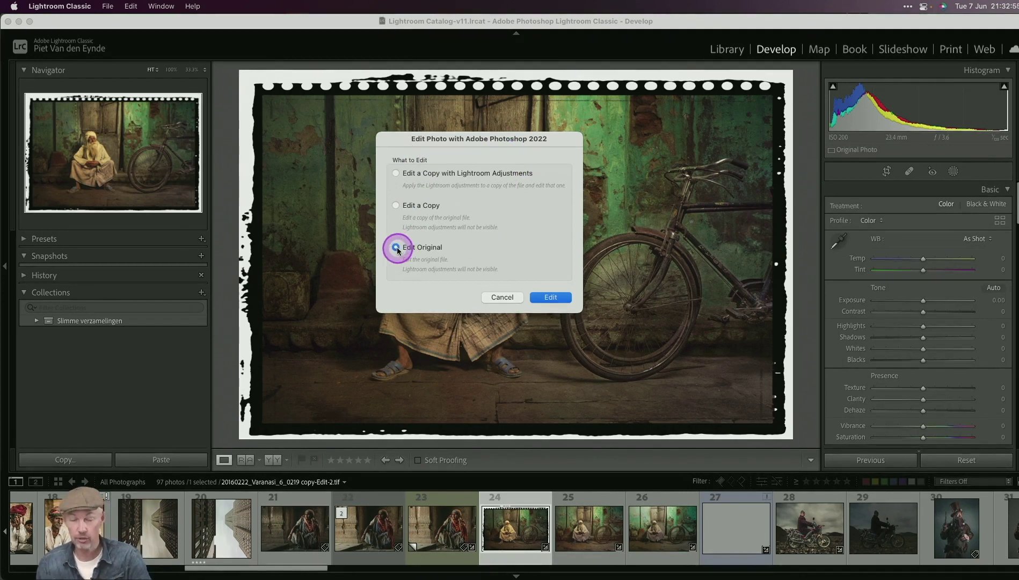
click(551, 298)
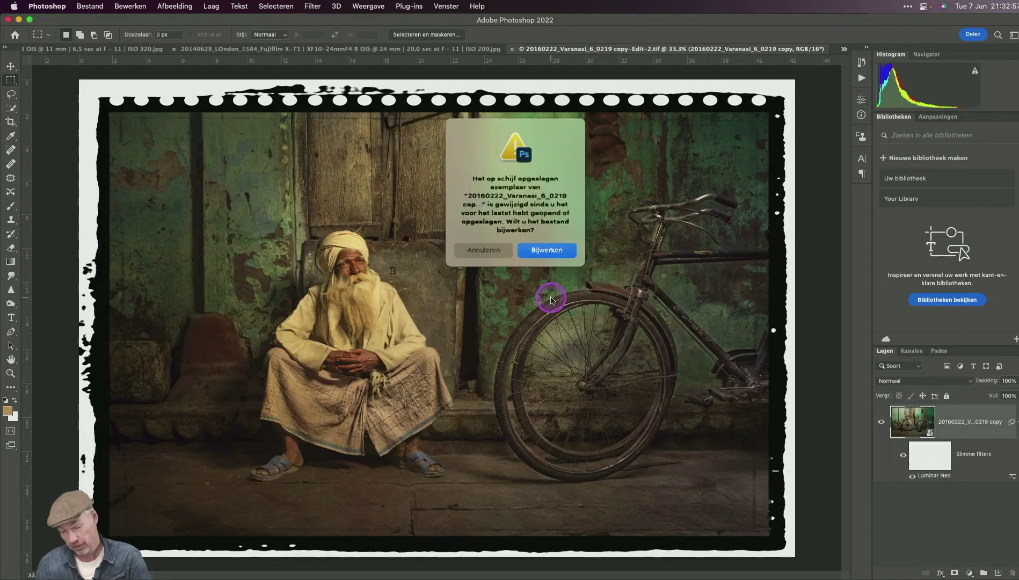
click(544, 254)
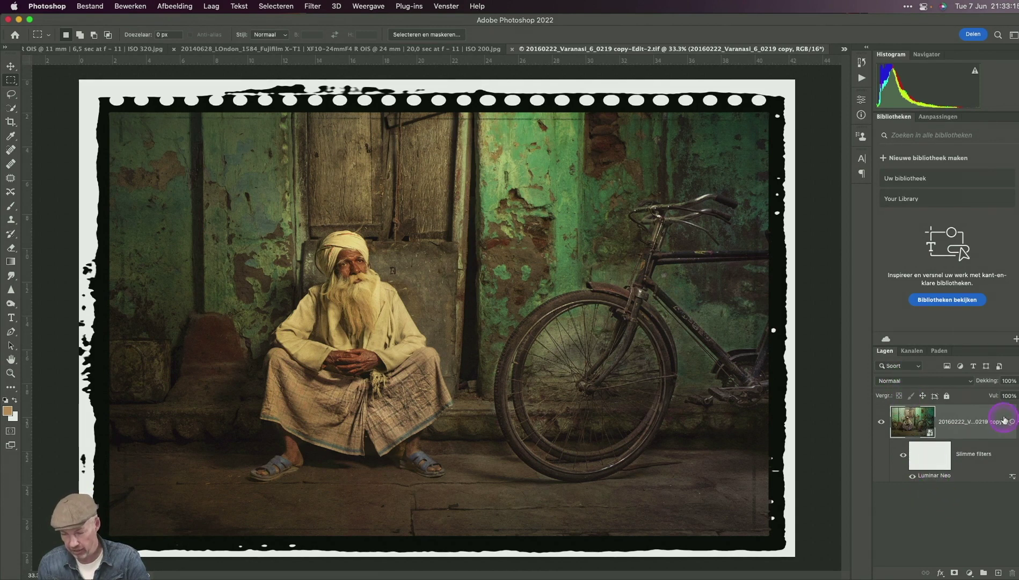
Reopen the layer's Luminar Neo smart filter for editing and review the base photo's existing edits.
click(1017, 423)
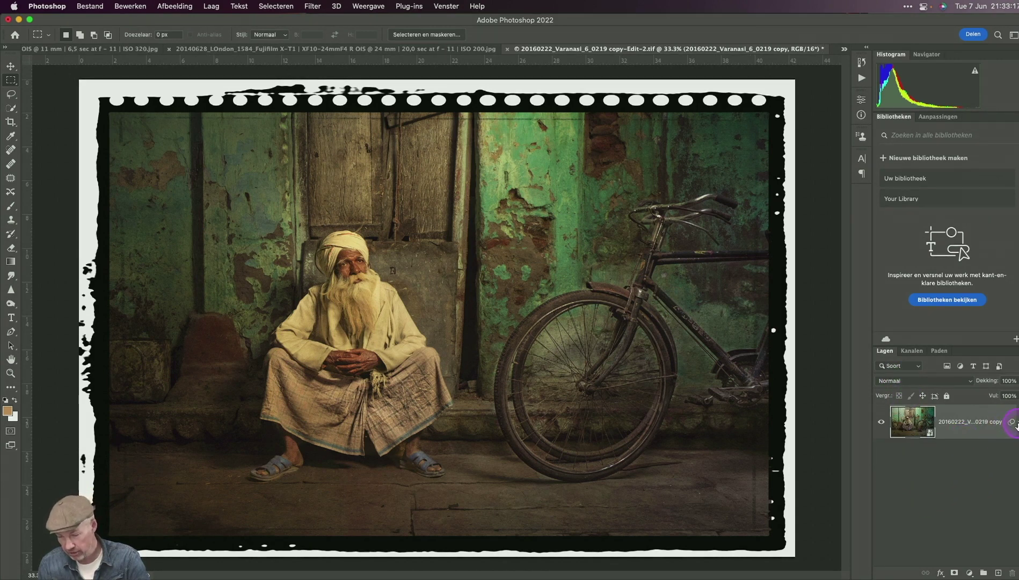
click(1015, 423)
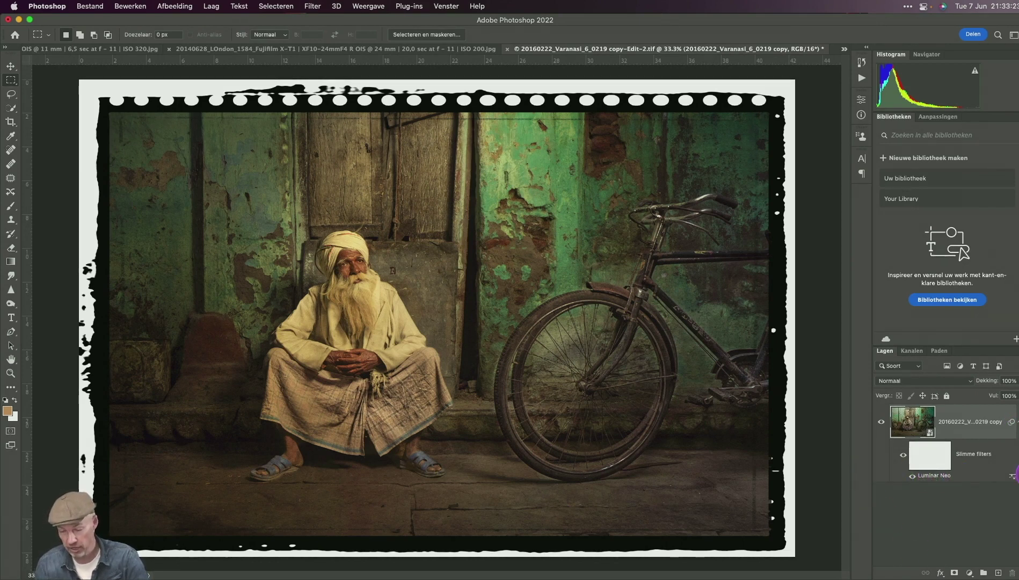
double_click(935, 476)
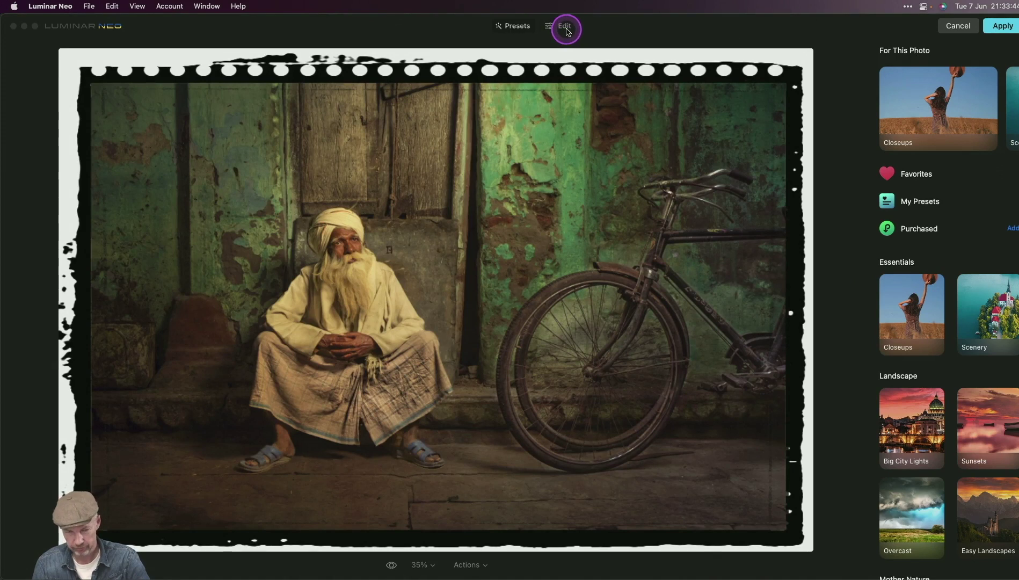
click(566, 30)
click(566, 30)
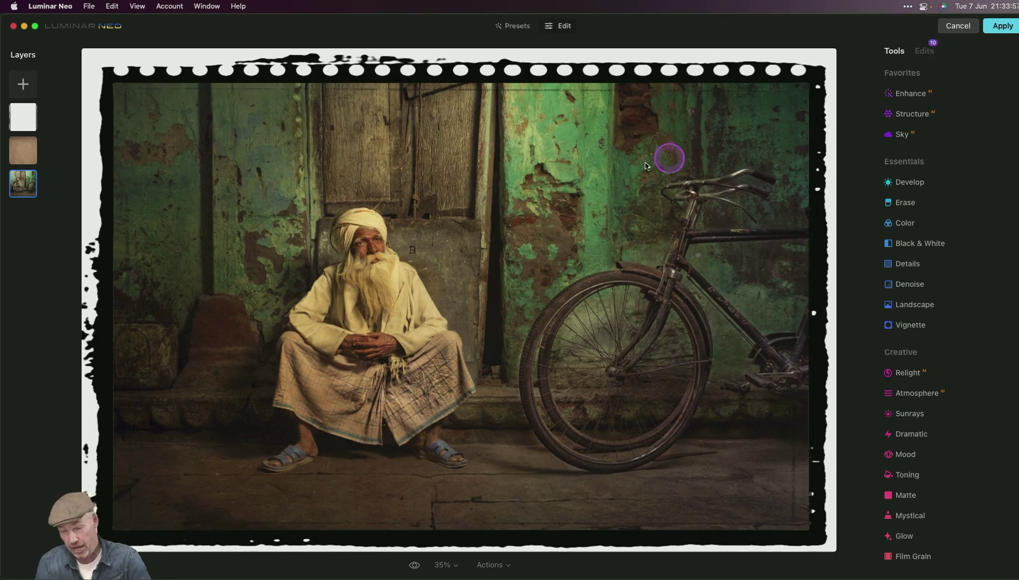
click(924, 50)
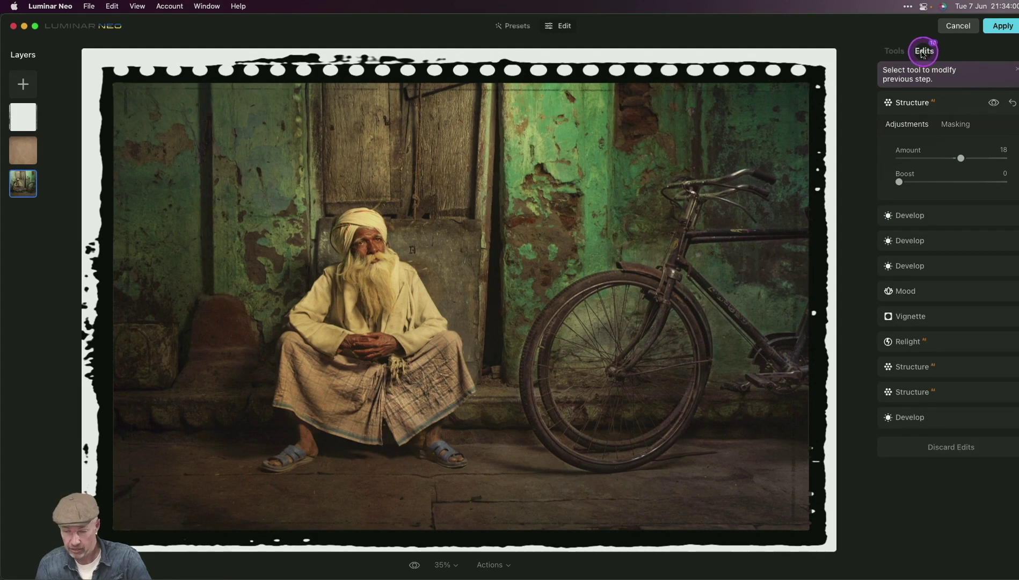
click(895, 51)
Remove the film-border layer from the layer stack.
click(23, 116)
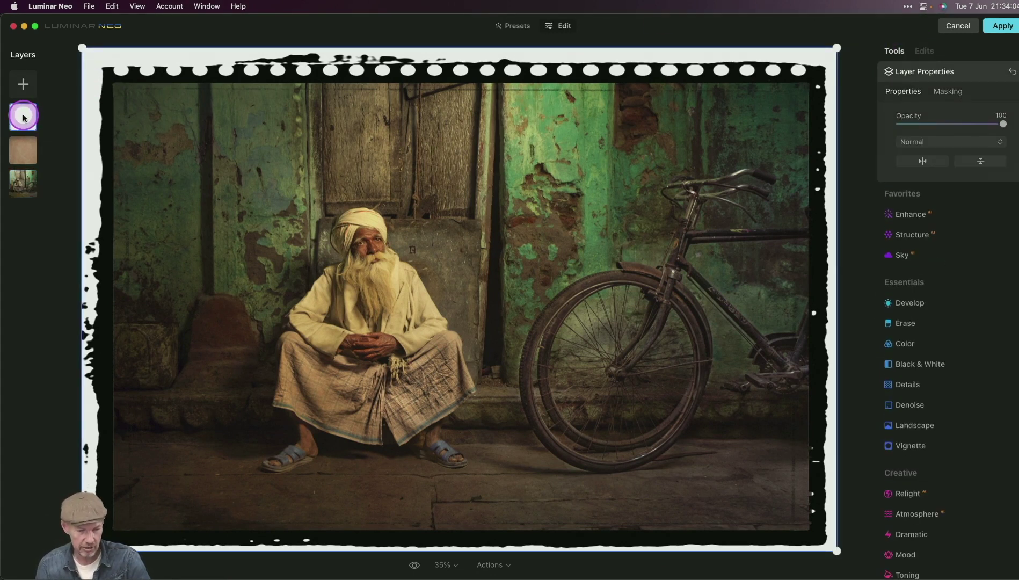
right_click(23, 117)
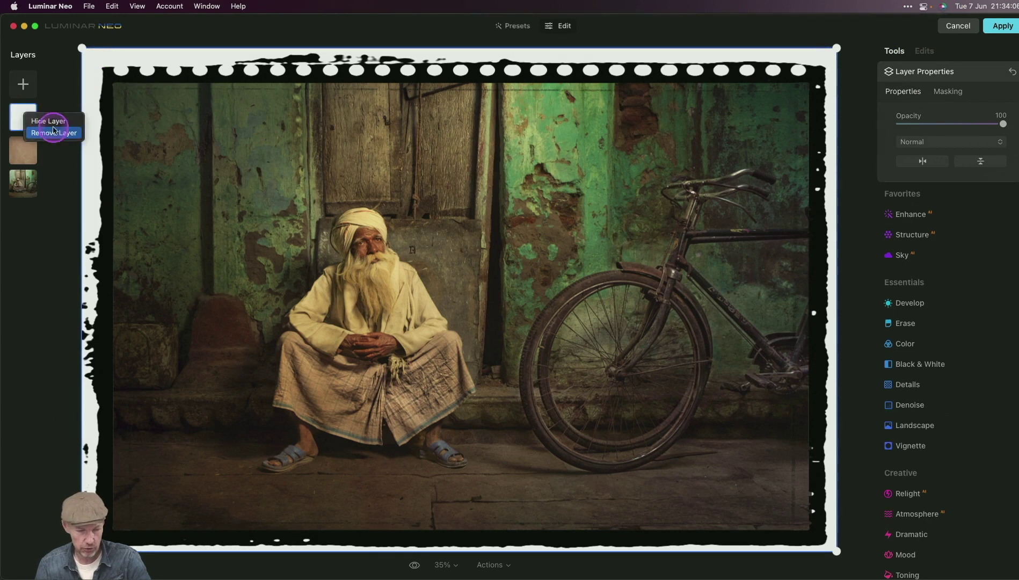
click(397, 210)
click(414, 216)
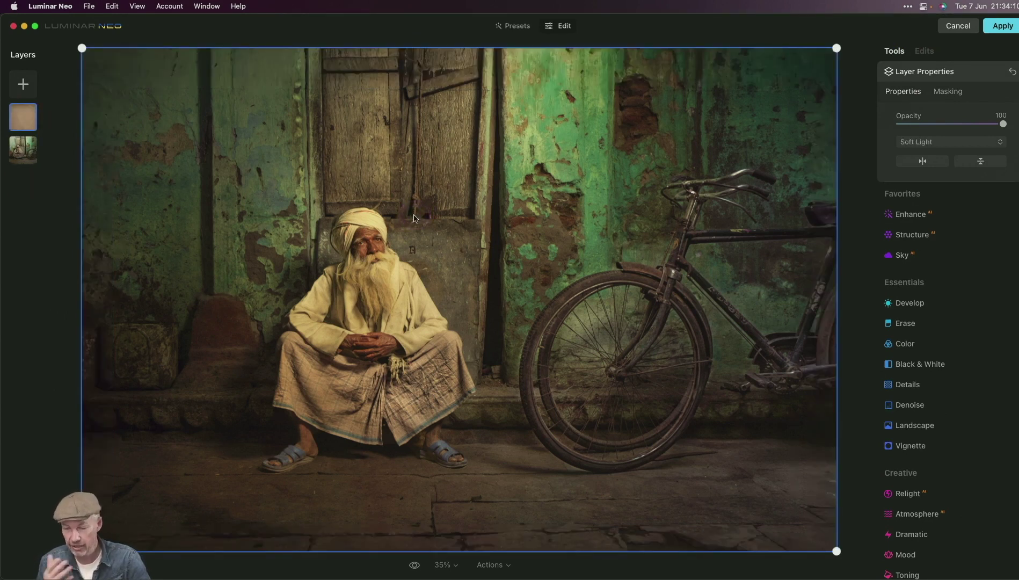
Review the base photo layer's stored edits, examining its Vignette and top Structure AI settings.
click(929, 54)
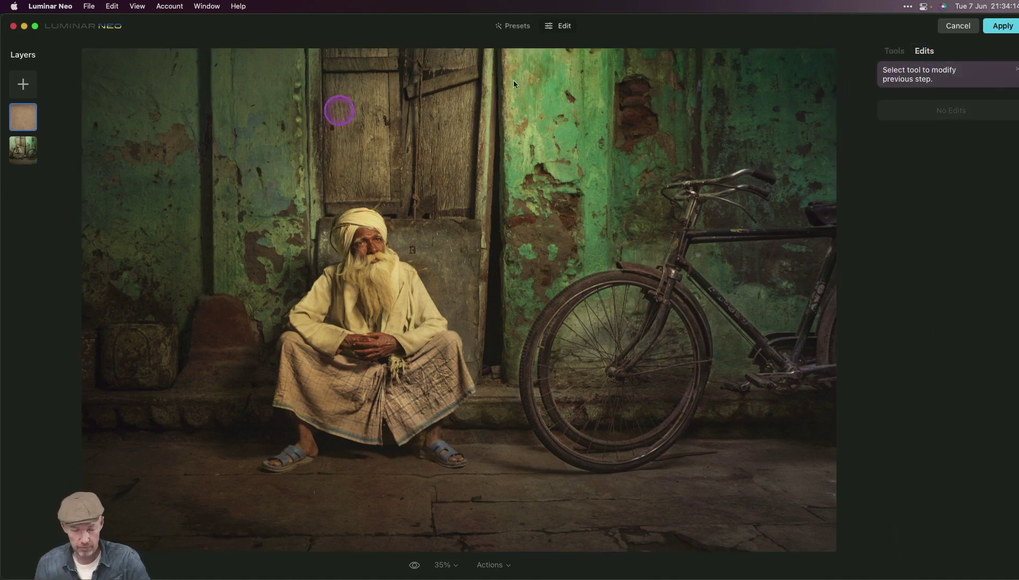
click(16, 156)
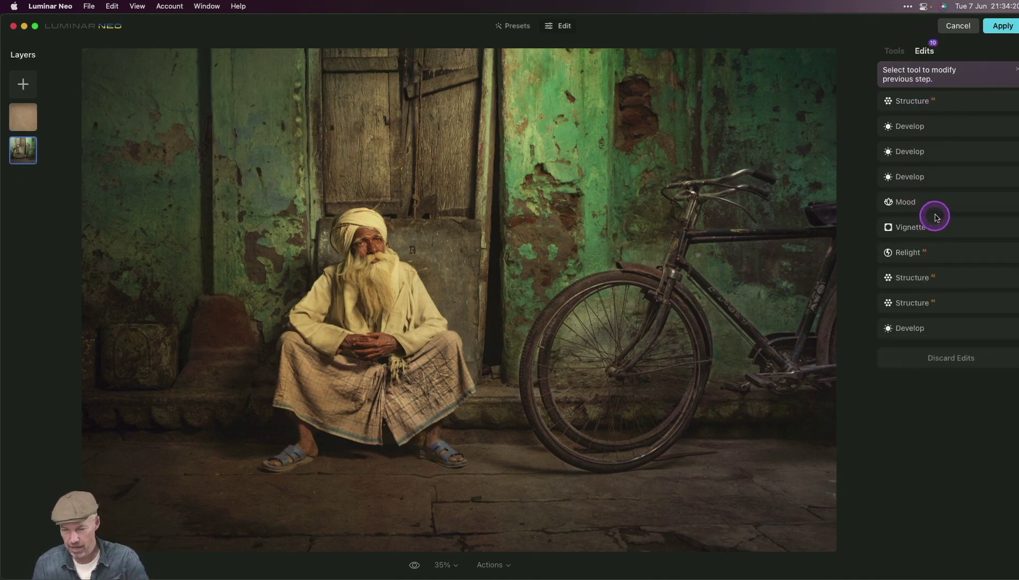
click(918, 232)
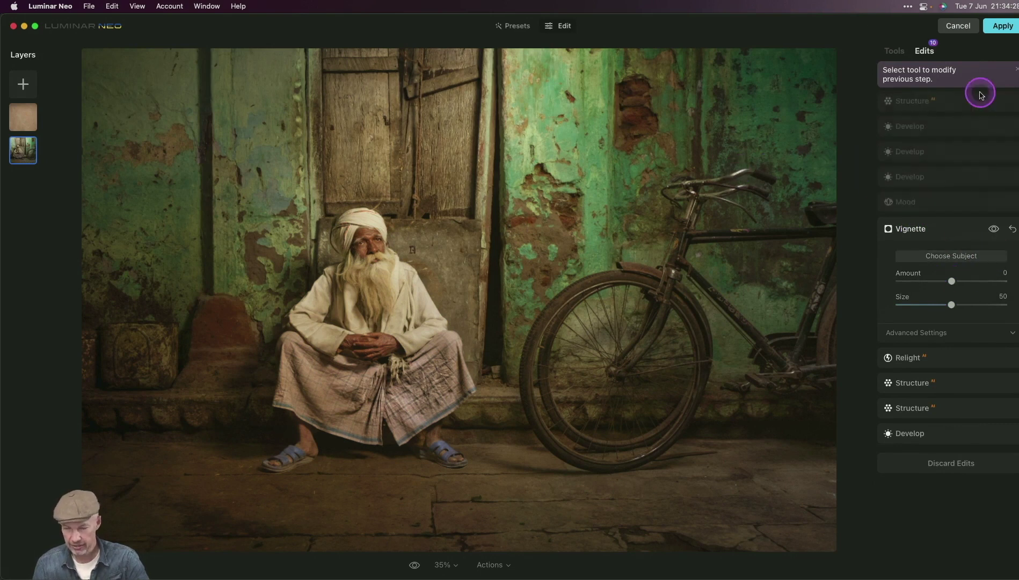
click(919, 102)
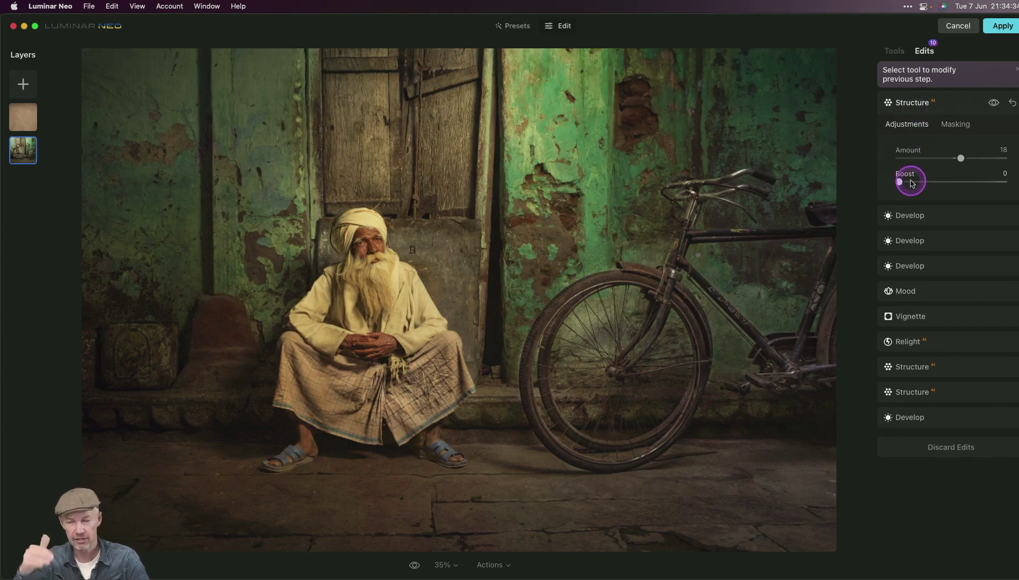
Apply the Luminar Neo changes to the smart filter, save the Varanasi TIFF and switch to Adobe Lightroom Classic.
click(1004, 25)
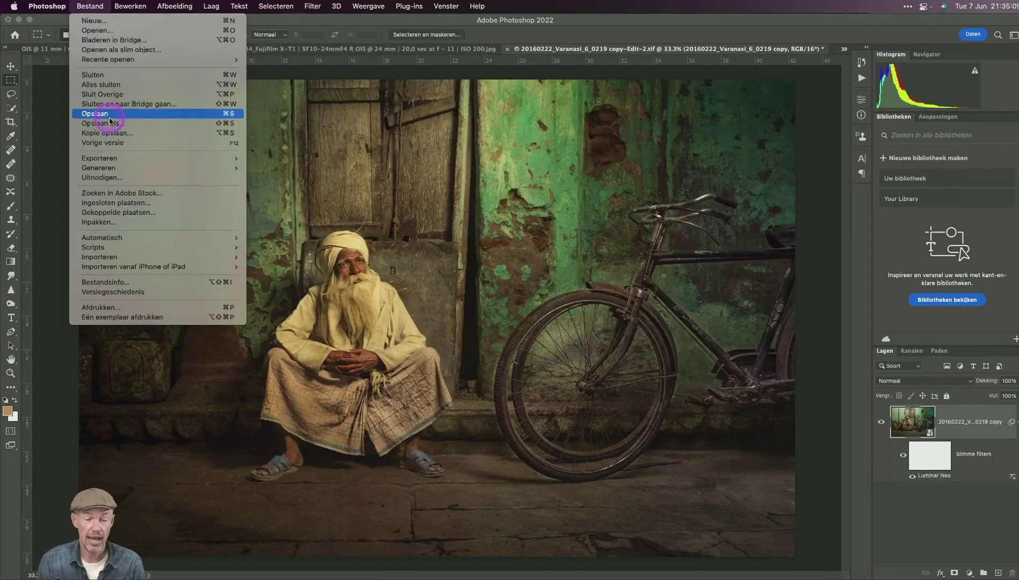
click(115, 116)
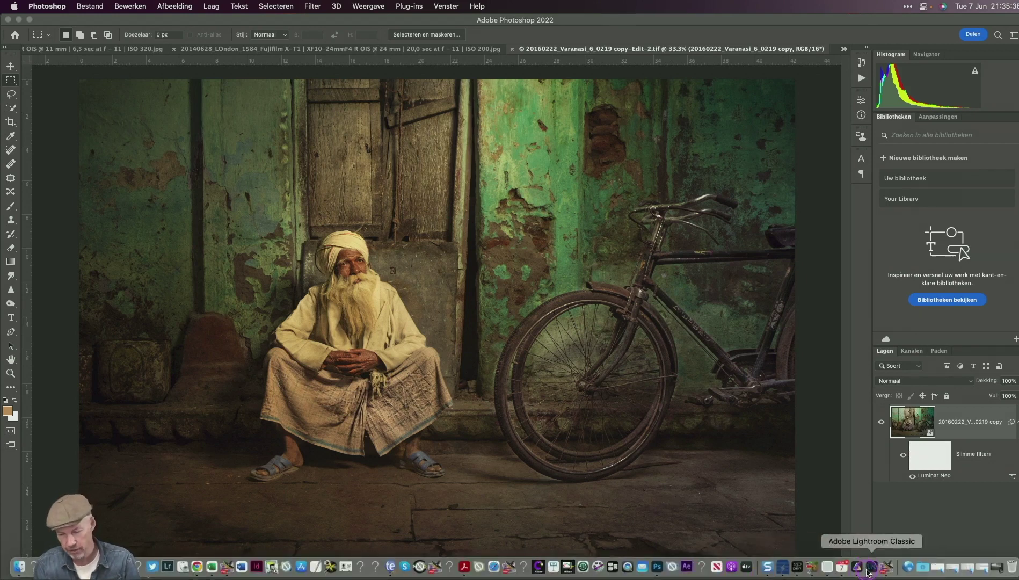
click(875, 570)
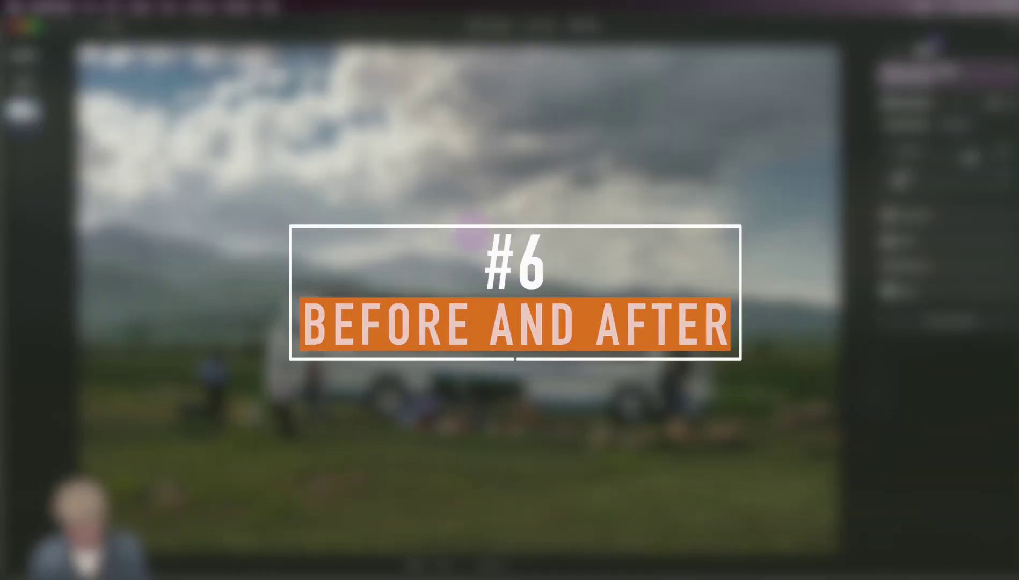
Open the unedited ballerina photo from the Before & After 2 album in Luminar Neo's editing tools.
click(495, 27)
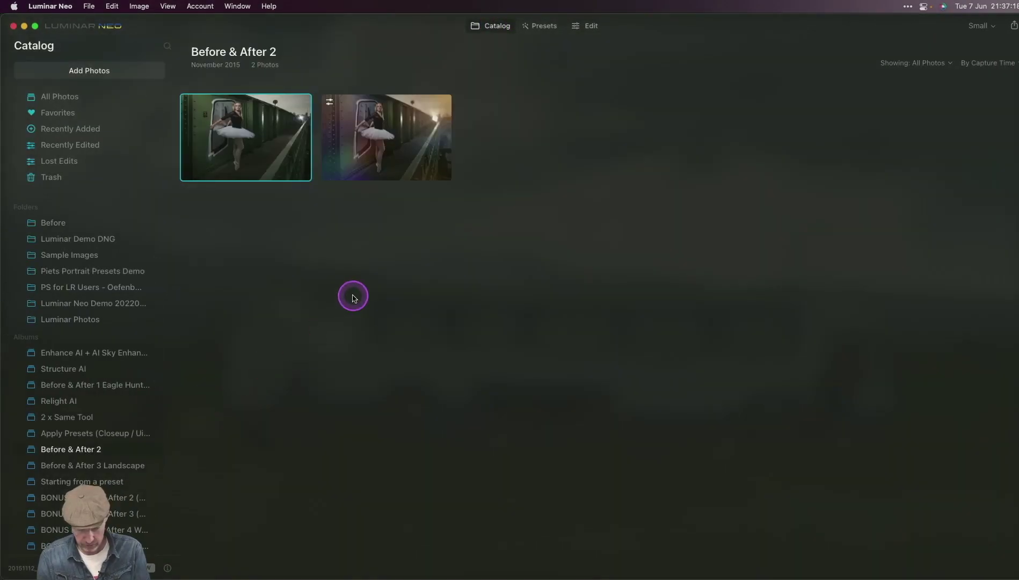
double_click(430, 153)
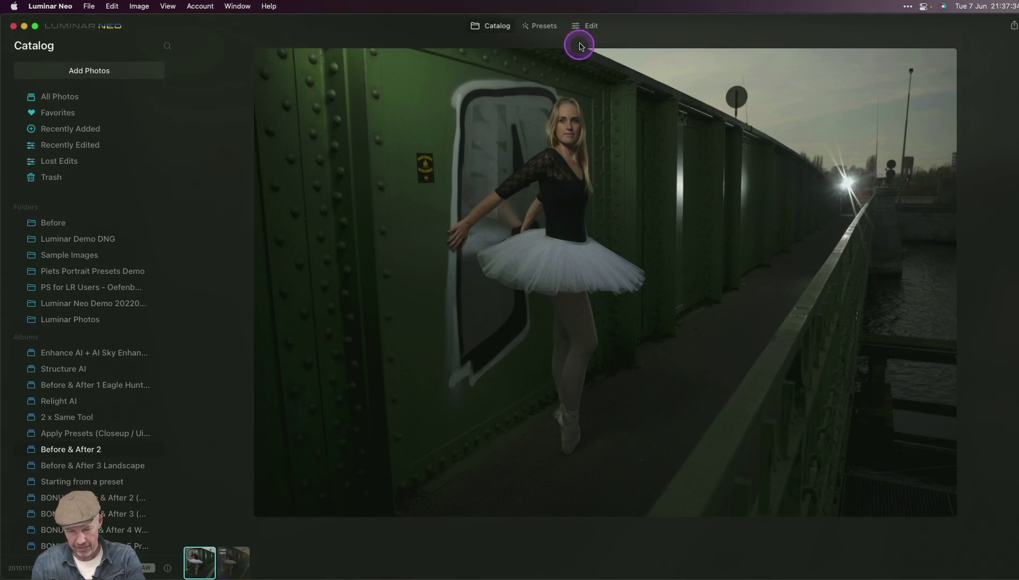
click(586, 25)
click(897, 49)
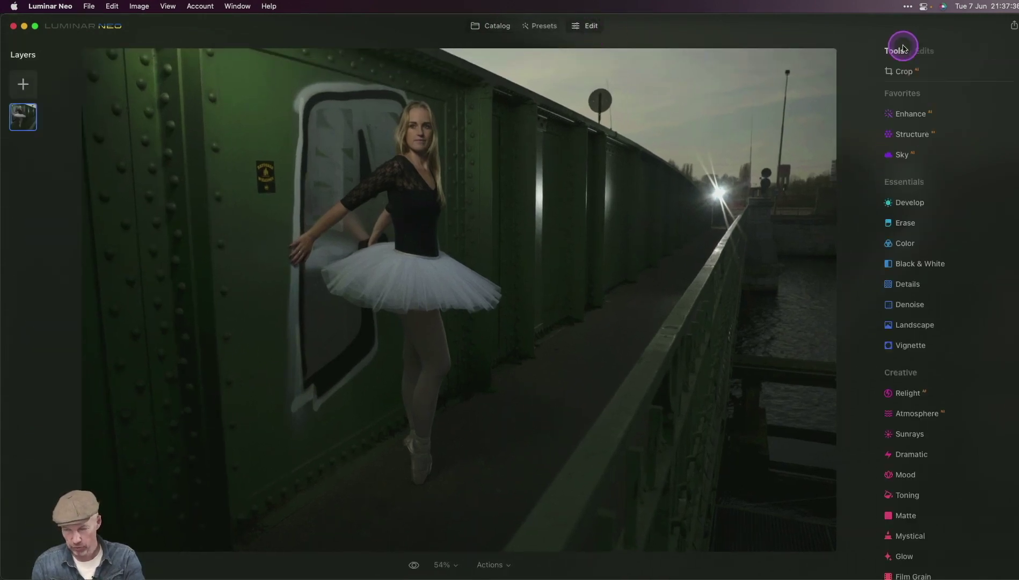
Correct the photo's perspective with the Develop transform, setting Vertical to 11 and Aspect to -18.
click(925, 204)
scroll(921, 266, down, 2)
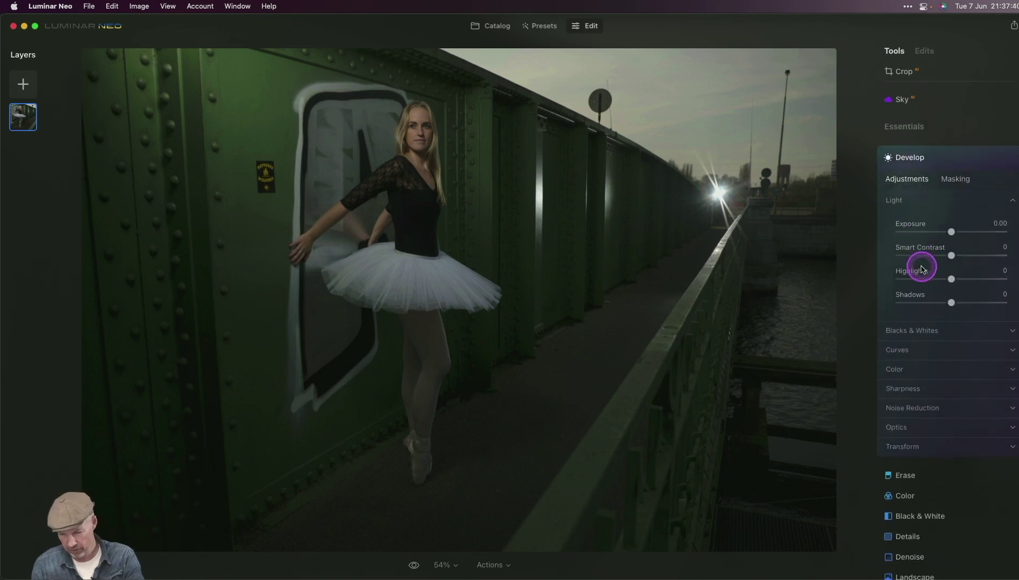
click(906, 449)
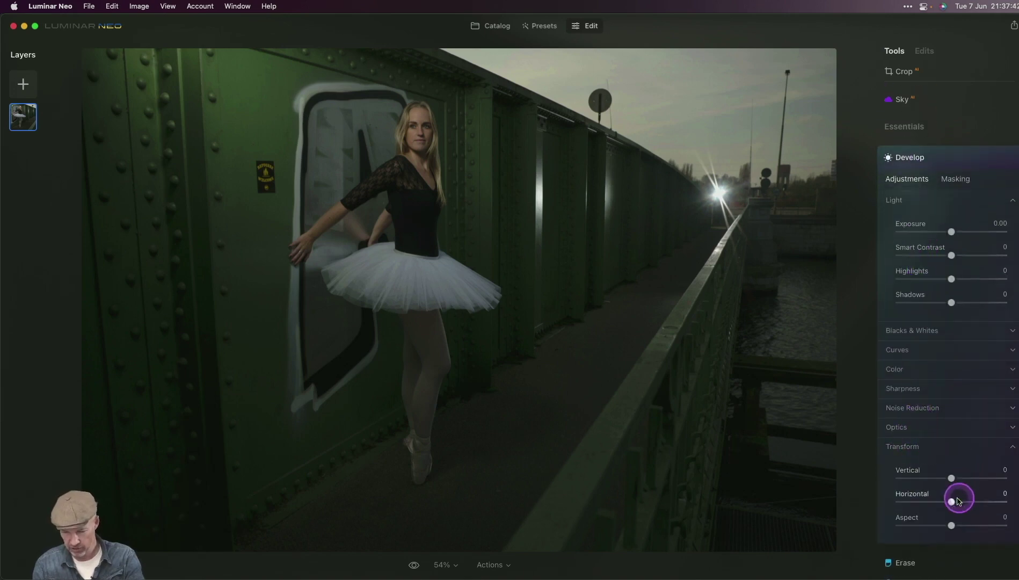
click(951, 476)
drag(951, 476, 958, 477)
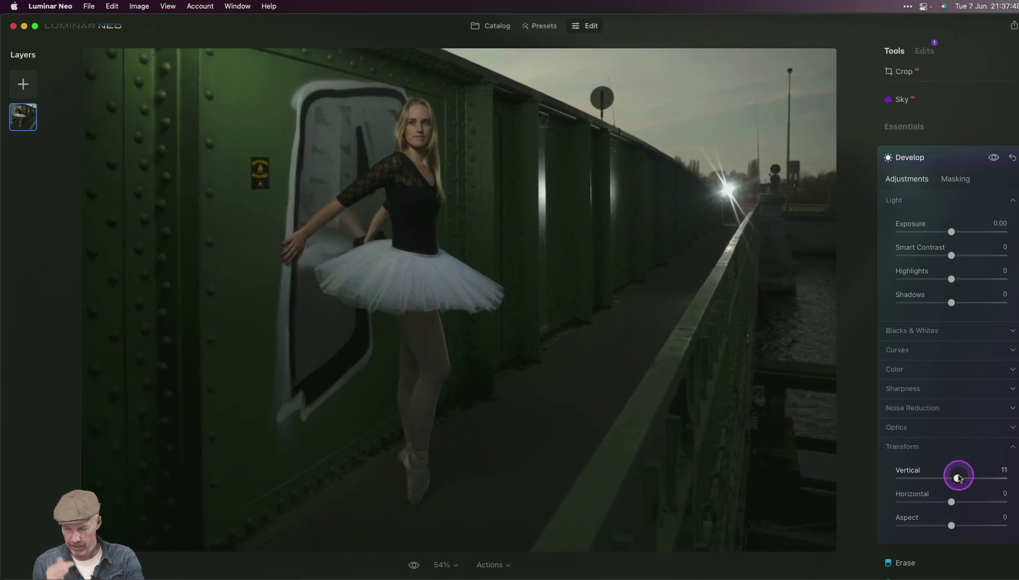
click(952, 525)
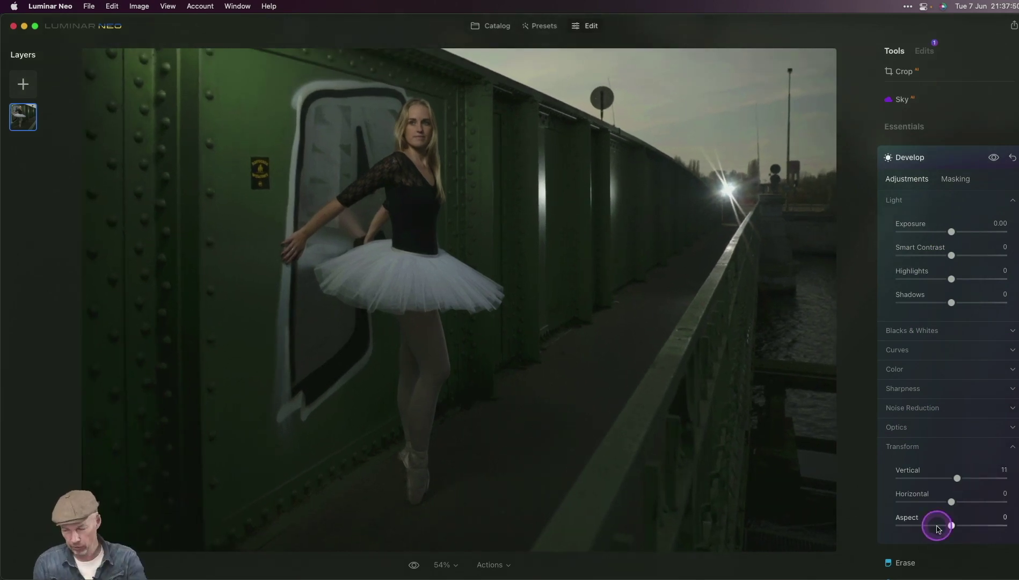
drag(947, 527, 943, 527)
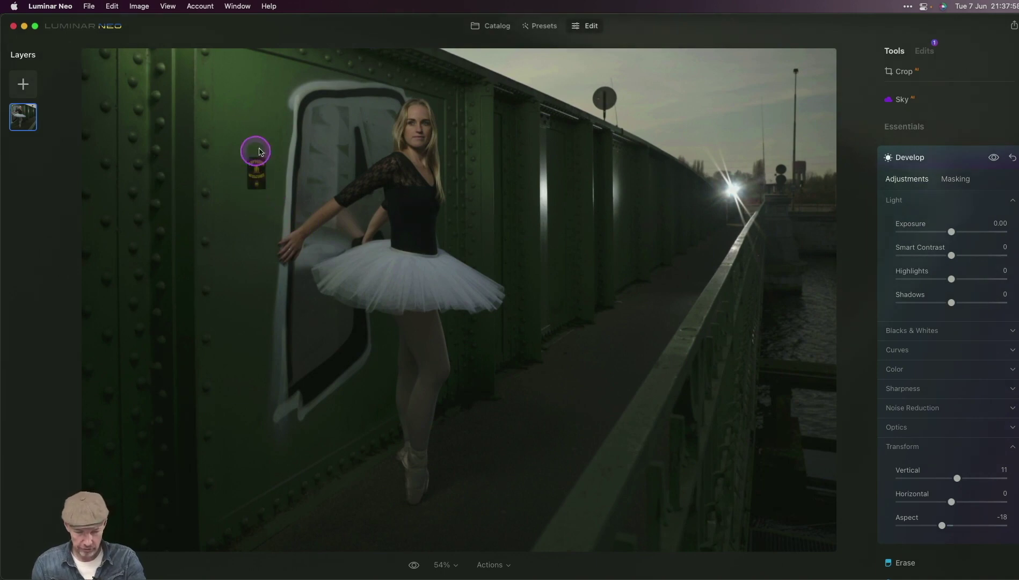
Erase the small yellow-and-black sign from the green wall beside the dancer.
scroll(919, 283, down, 2)
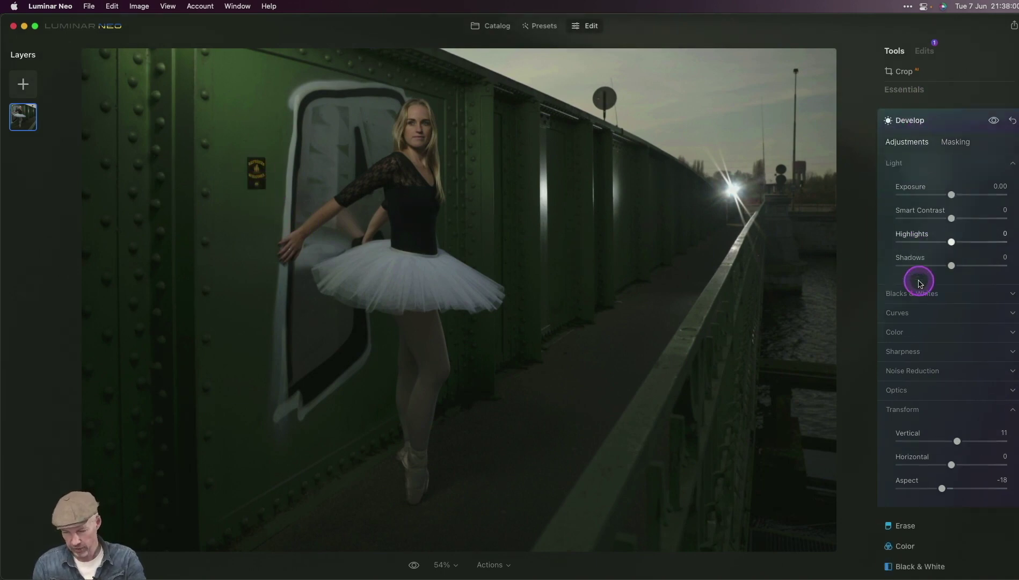
scroll(919, 284, down, 5)
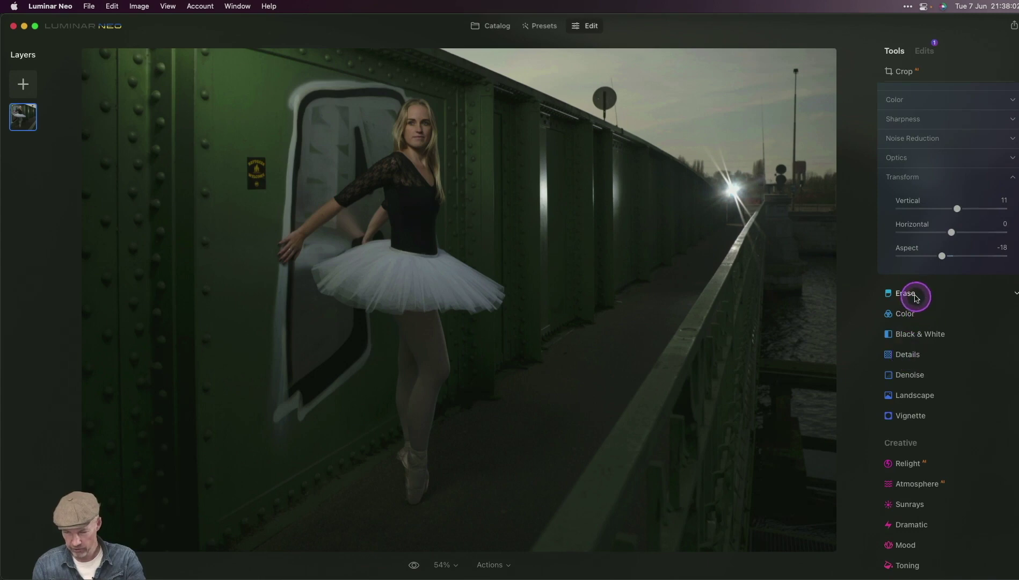
click(915, 296)
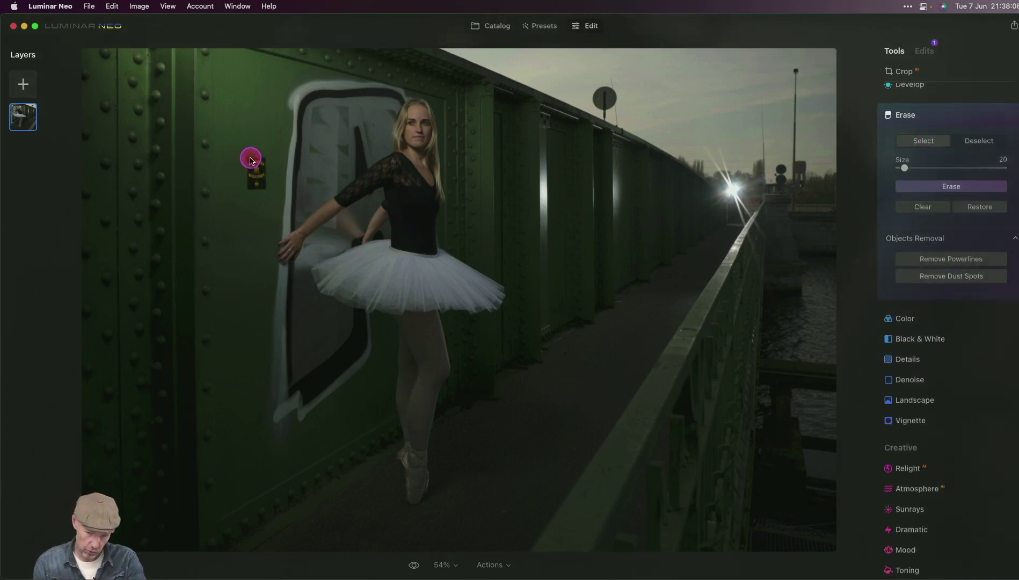
drag(259, 187, 257, 157)
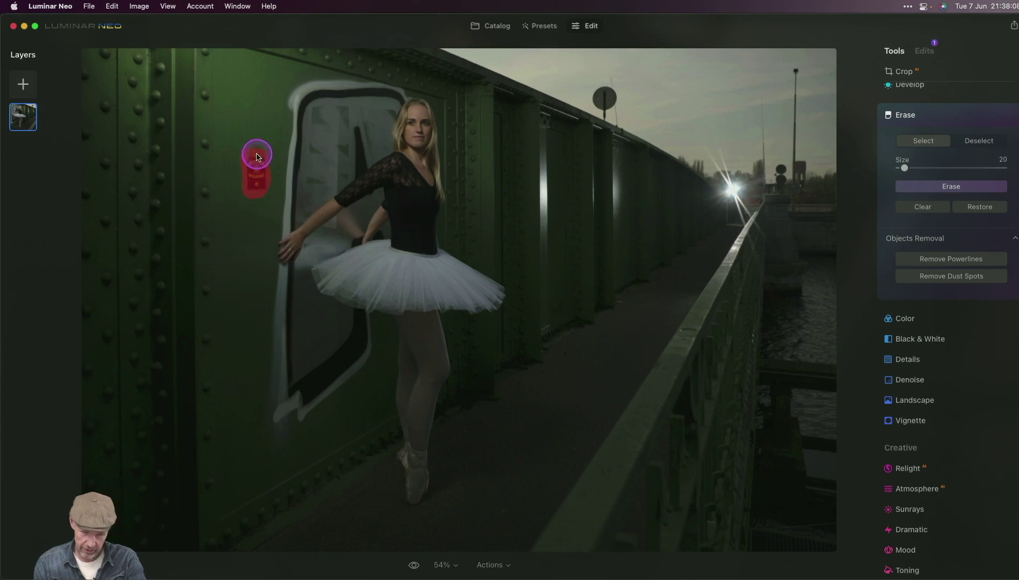
click(937, 187)
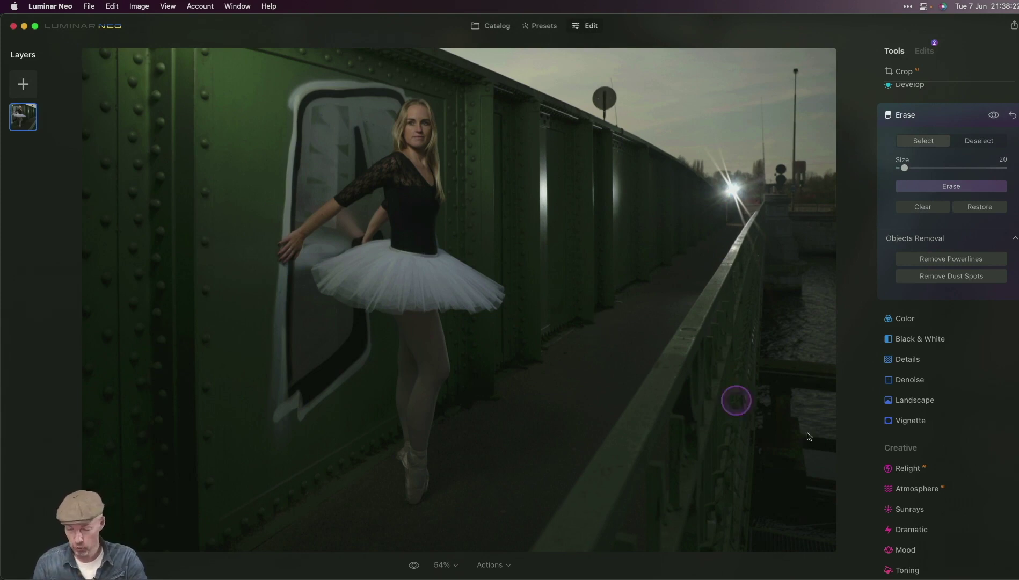
Blur the background behind the dancer with Portrait Bokeh AI at an Amount of 77.
scroll(969, 459, down, 3)
scroll(970, 461, down, 4)
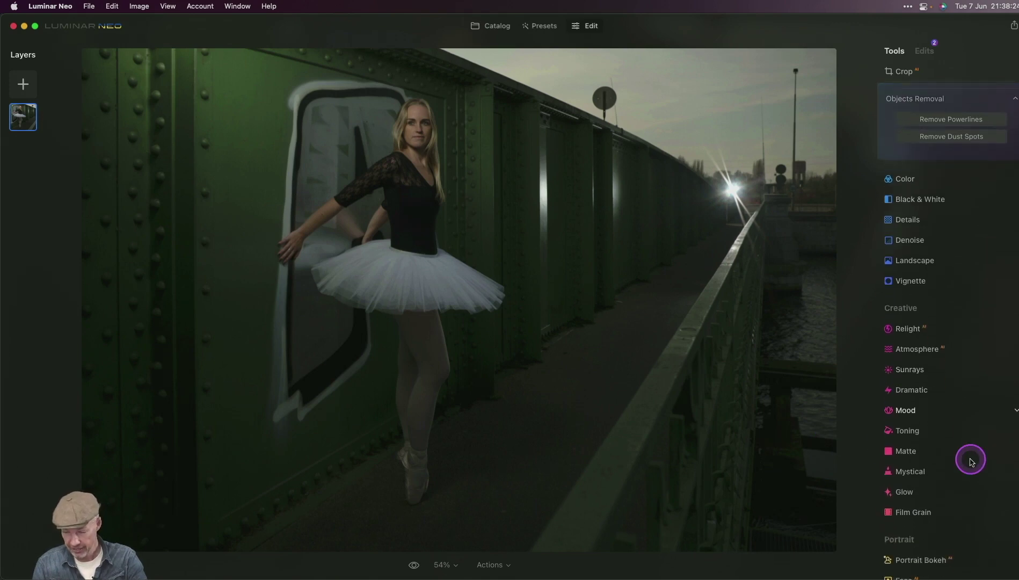
click(931, 449)
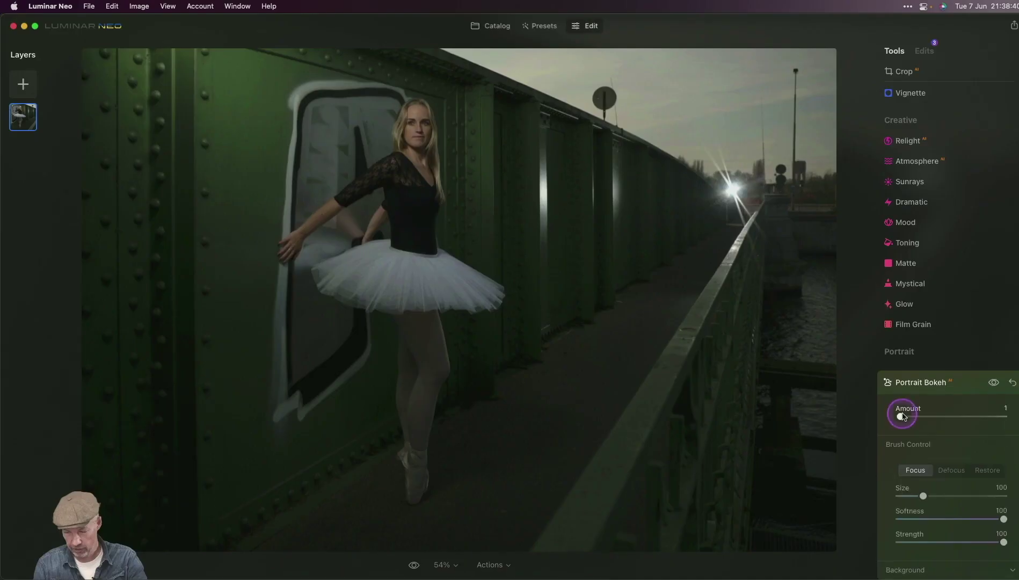
drag(911, 417, 990, 417)
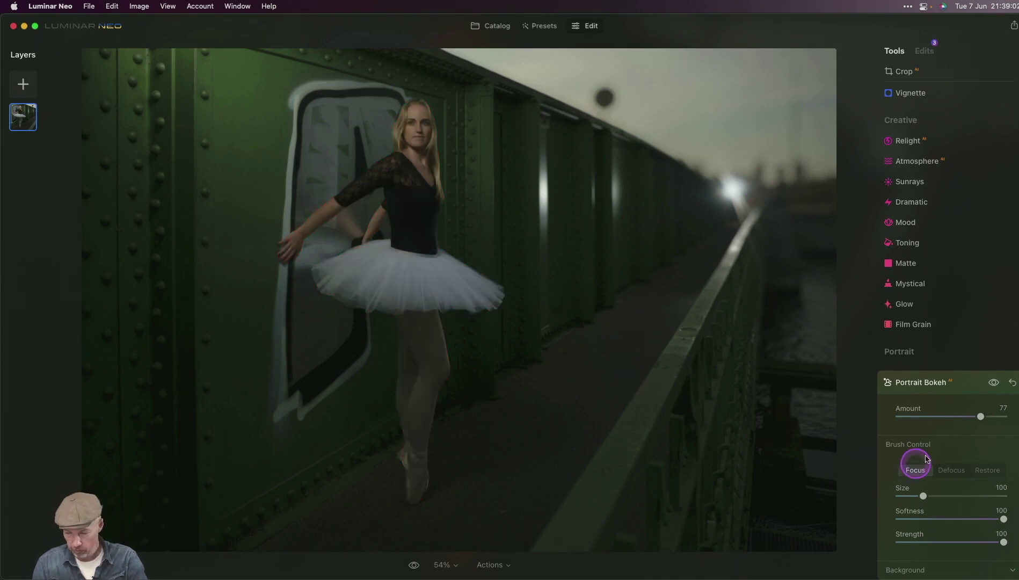
Set the Portrait Bokeh background's Depth Correction to -41.
scroll(943, 440, down, 3)
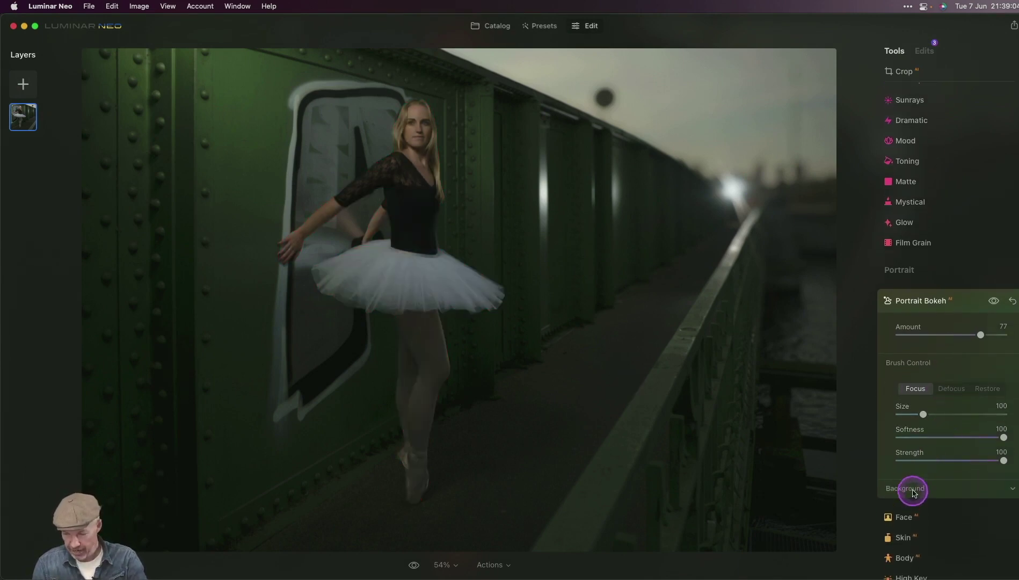
click(909, 485)
scroll(928, 432, down, 2)
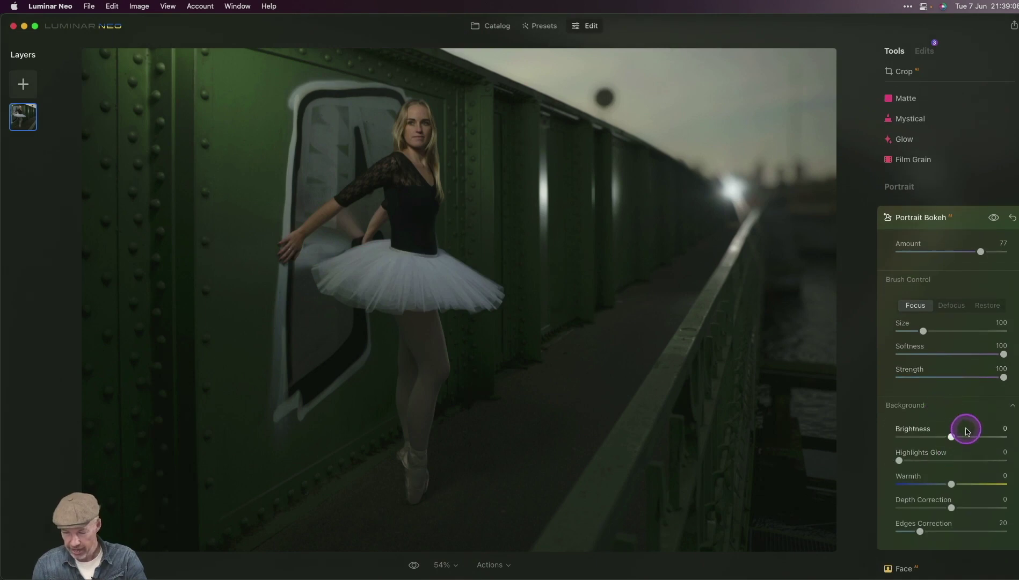
scroll(958, 427, down, 1)
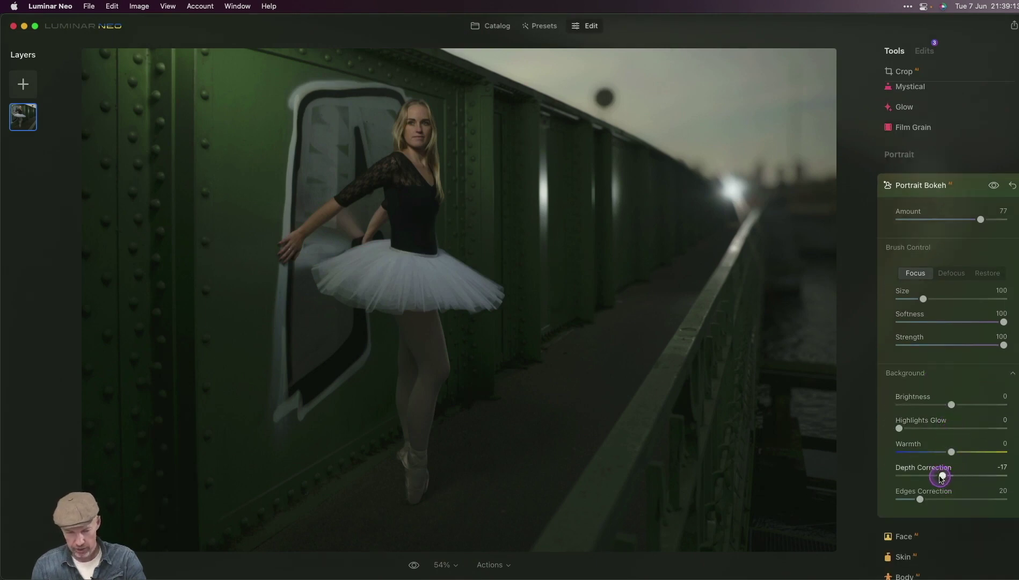
drag(942, 478, 892, 472)
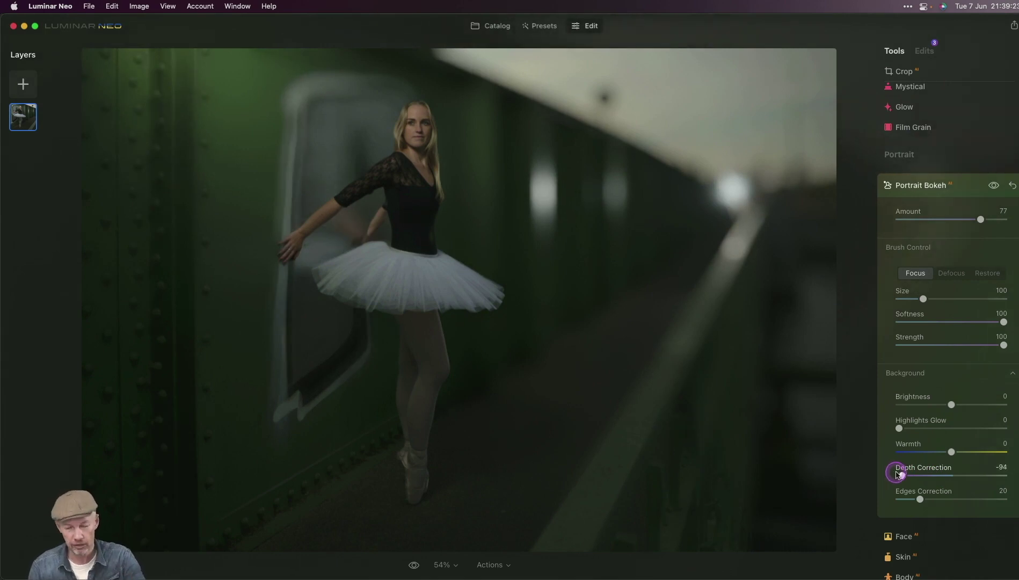
drag(898, 474, 921, 480)
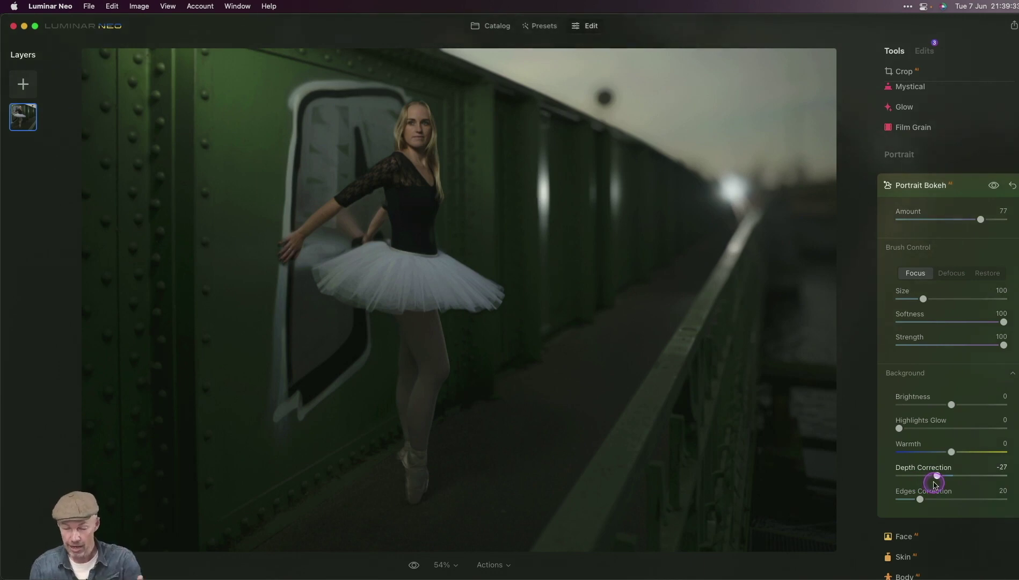
drag(933, 484, 927, 482)
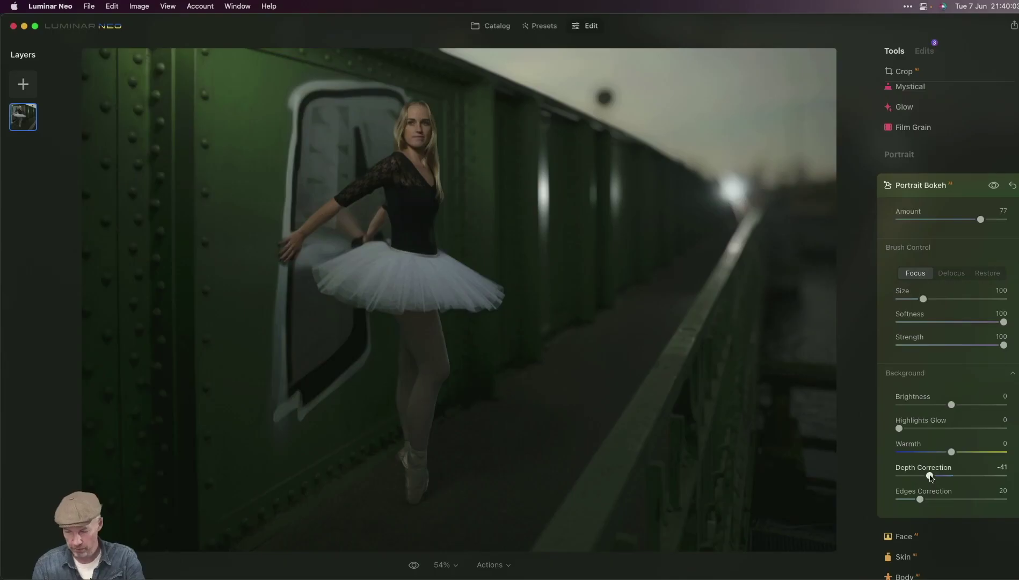
click(947, 469)
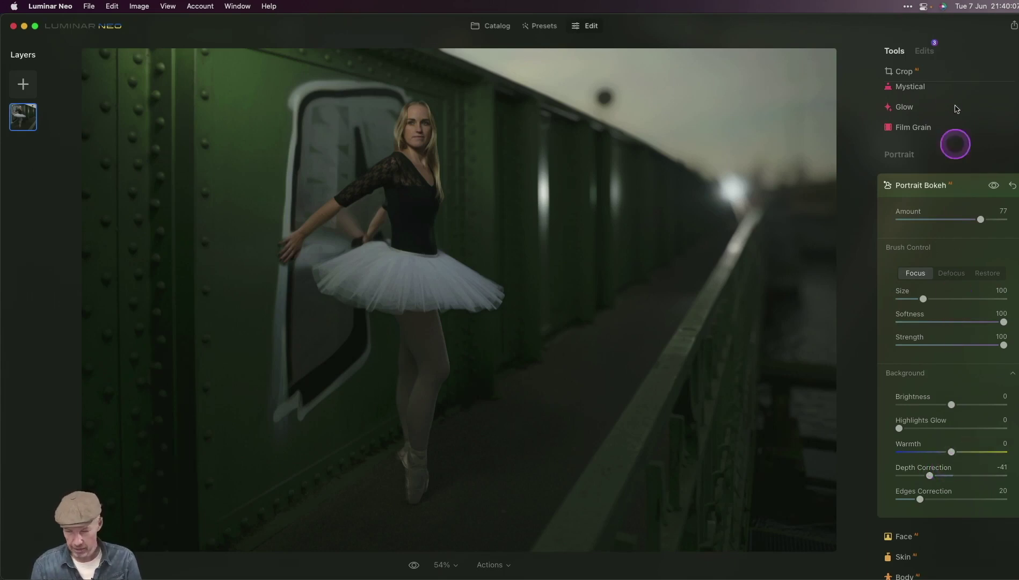
Add Structure AI to the photo with Amount 44 and Boost 30.
scroll(930, 140, down, 3)
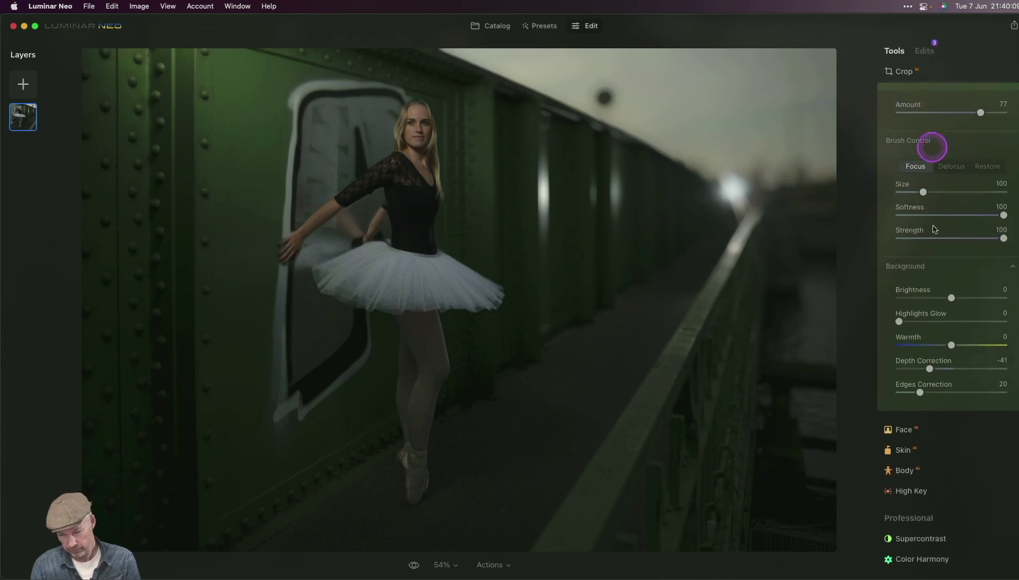
scroll(926, 463, up, 12)
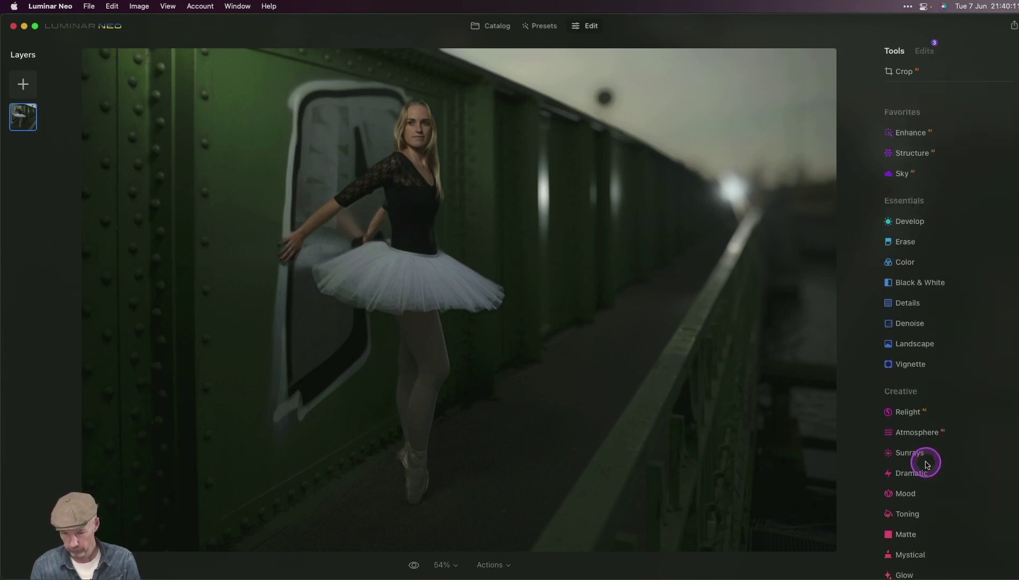
click(919, 141)
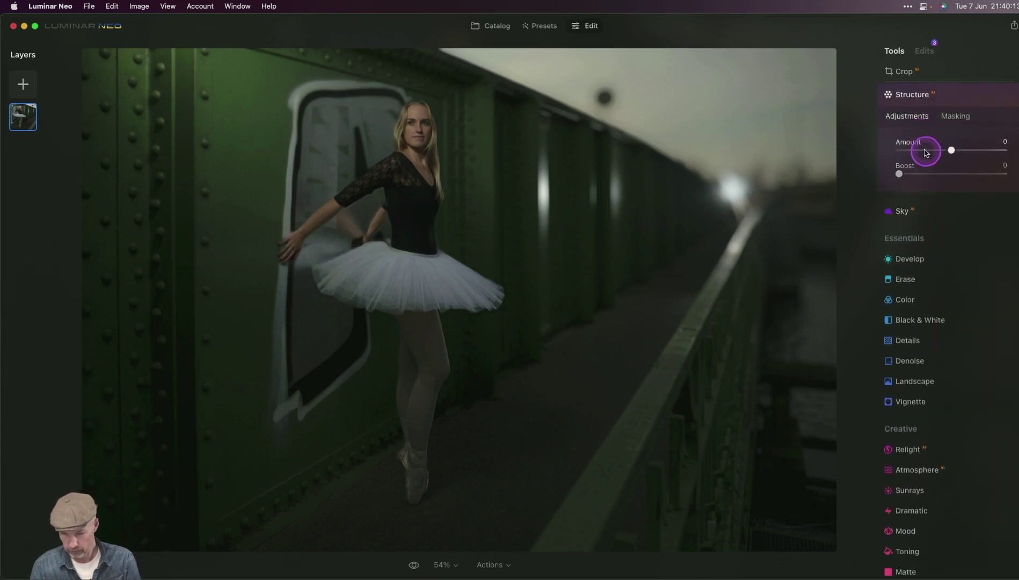
drag(951, 150, 959, 151)
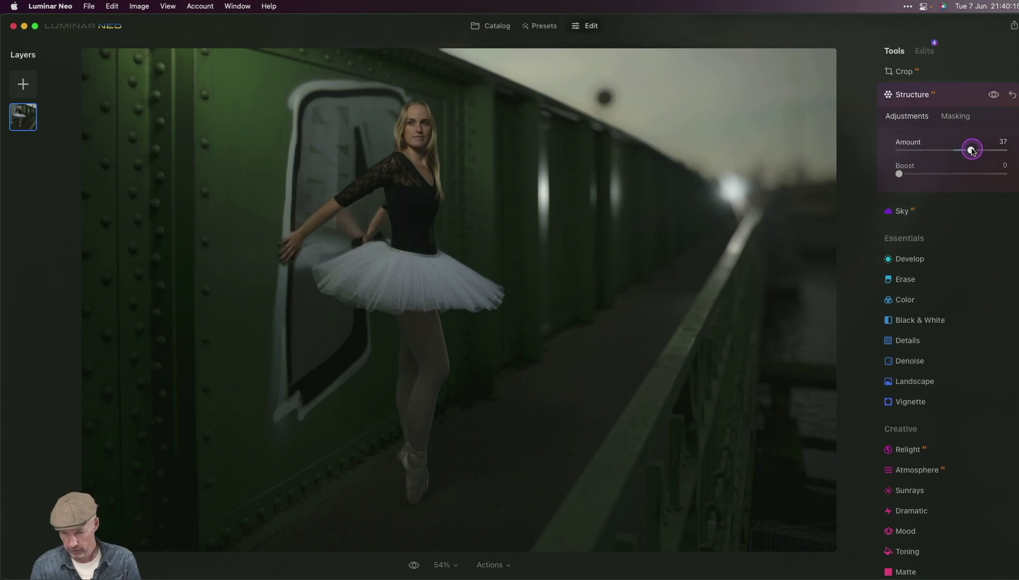
drag(899, 174, 918, 173)
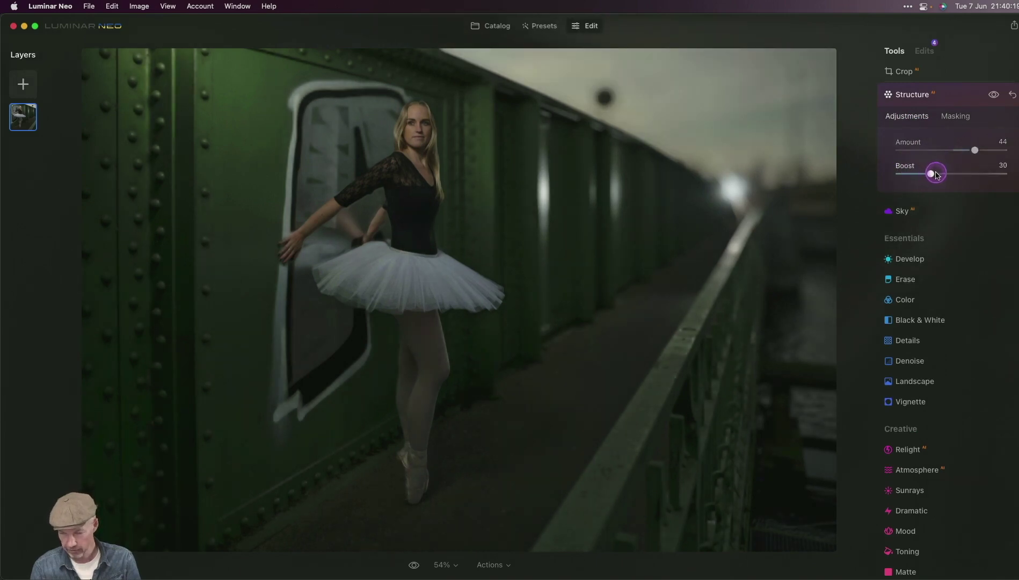
Set Structure AI's Boost to 40 and add Relight AI with Brightness Near 48 and Brightness Far -1.
drag(940, 175, 945, 176)
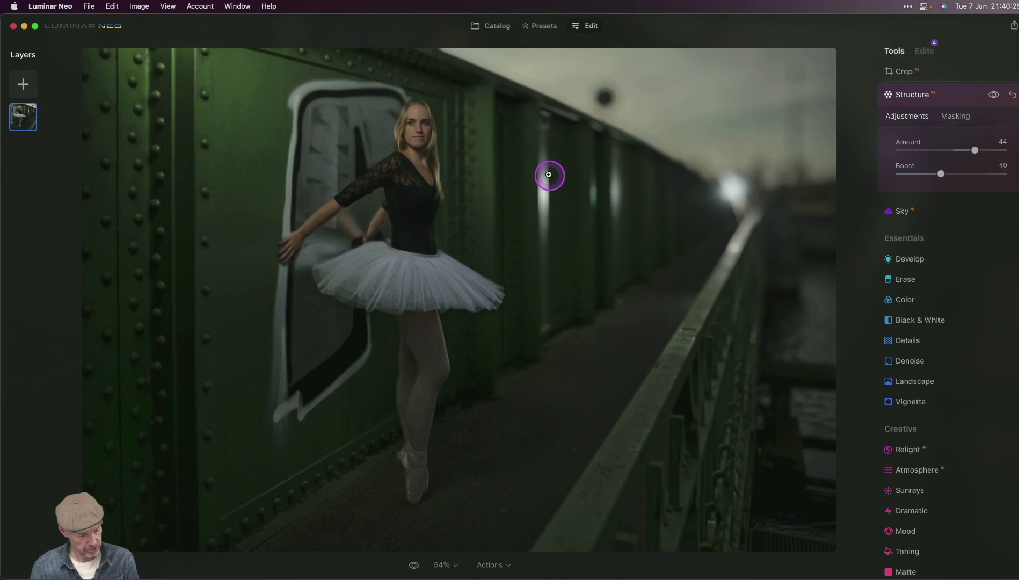
scroll(901, 360, down, 5)
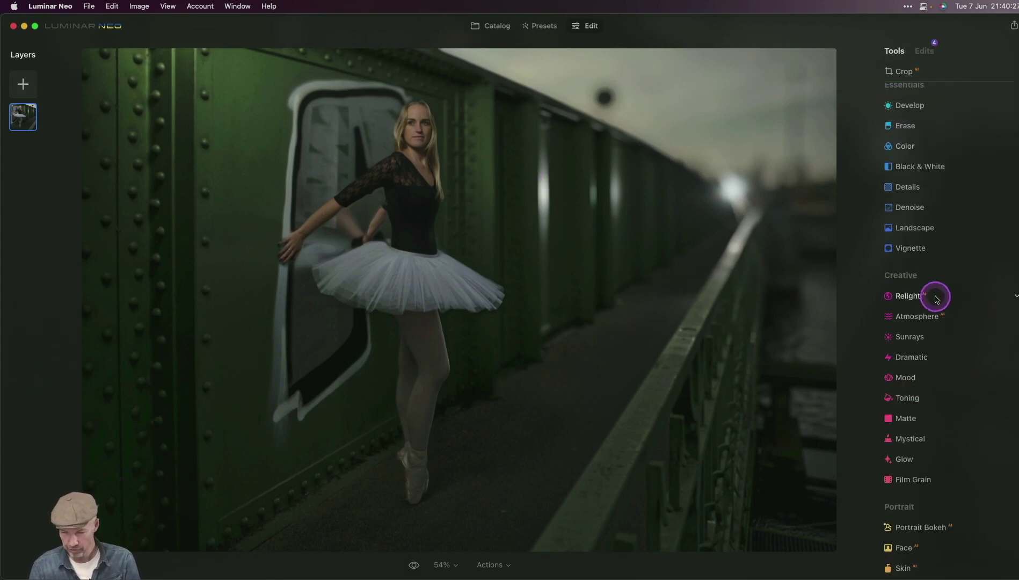
click(935, 298)
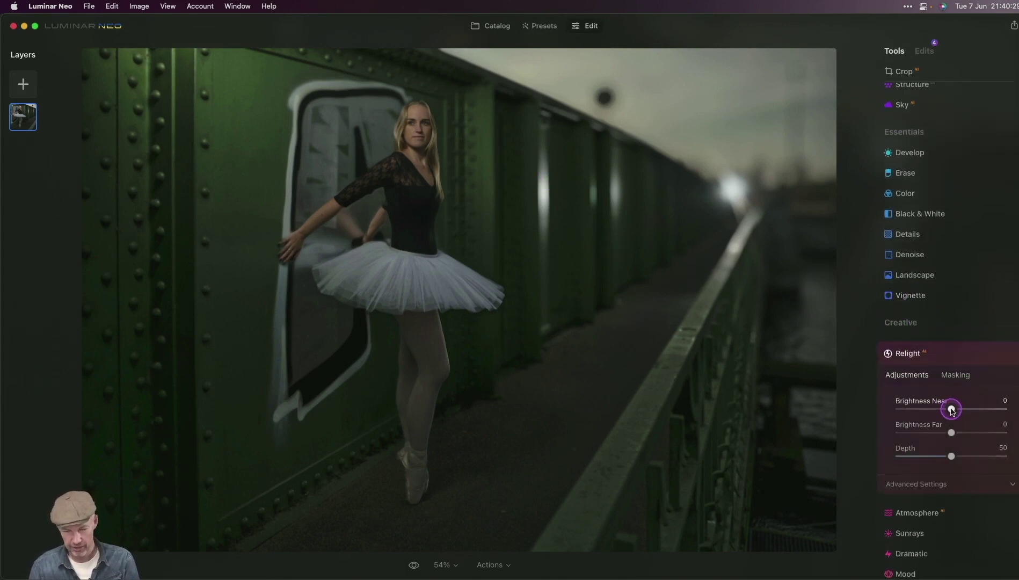
drag(951, 409, 976, 411)
mouse_move(951, 432)
mouse_down()
mouse_move(927, 434)
mouse_move(950, 437)
mouse_up()
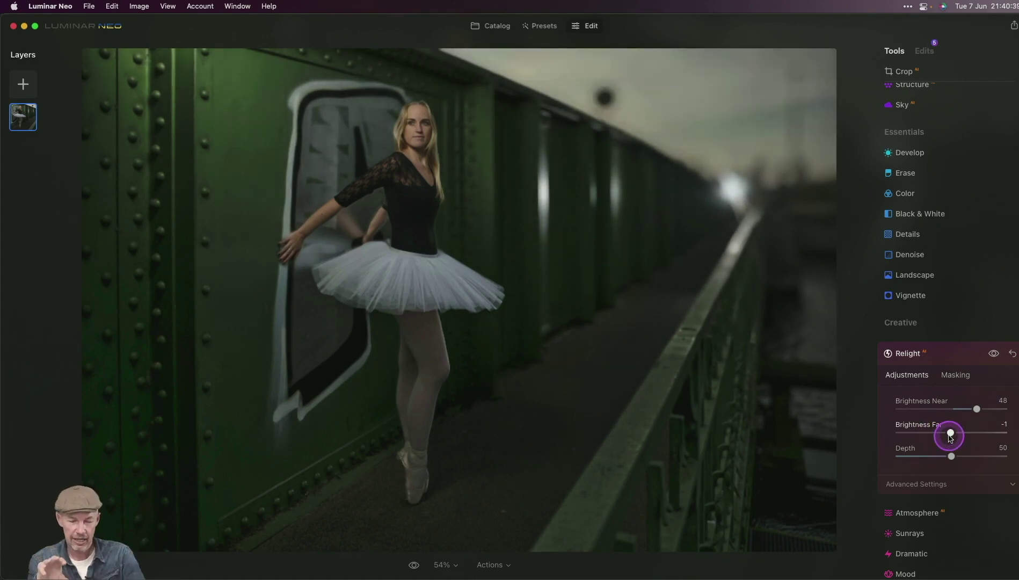
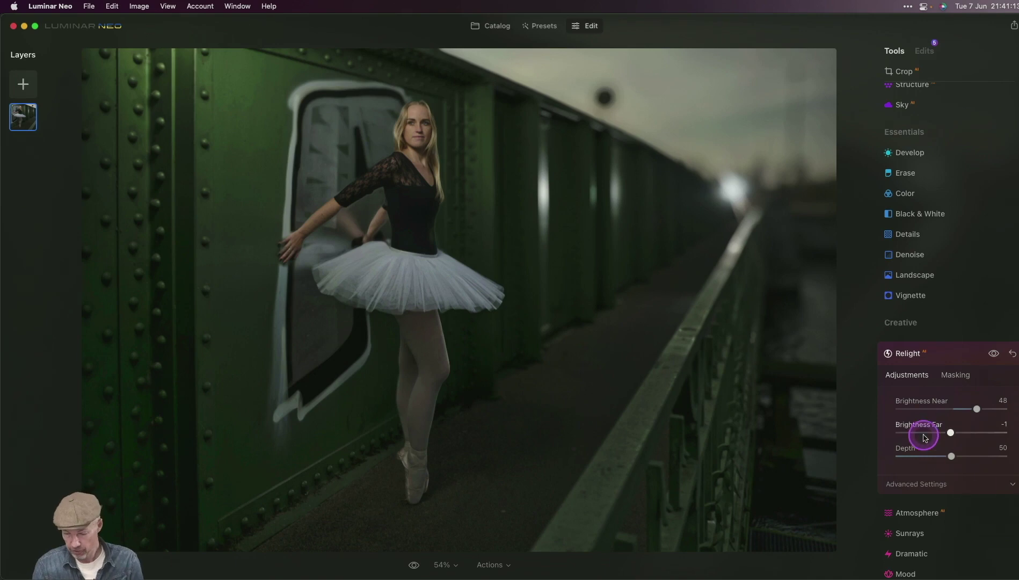
Add Sunrays with an Amount of 42 and place the sun center on the bright light at the far end of the bridge.
scroll(923, 429, down, 3)
click(923, 389)
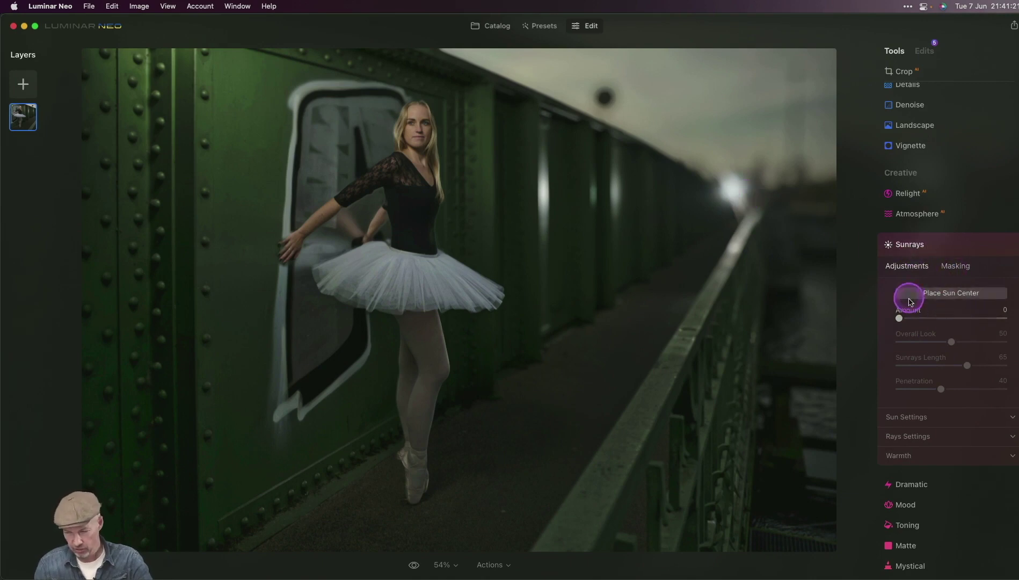
drag(899, 318, 950, 310)
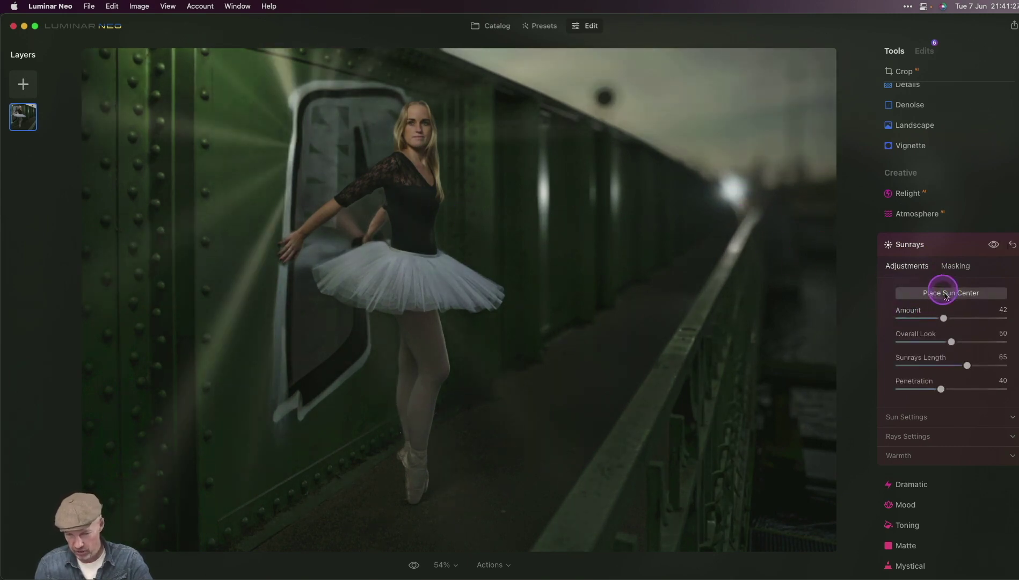
click(945, 294)
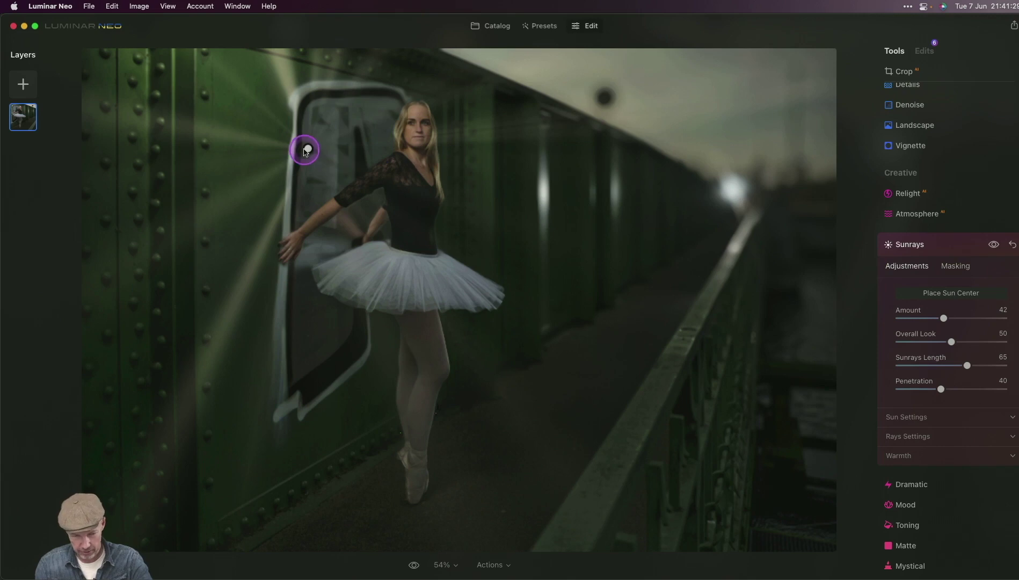
drag(305, 151, 737, 190)
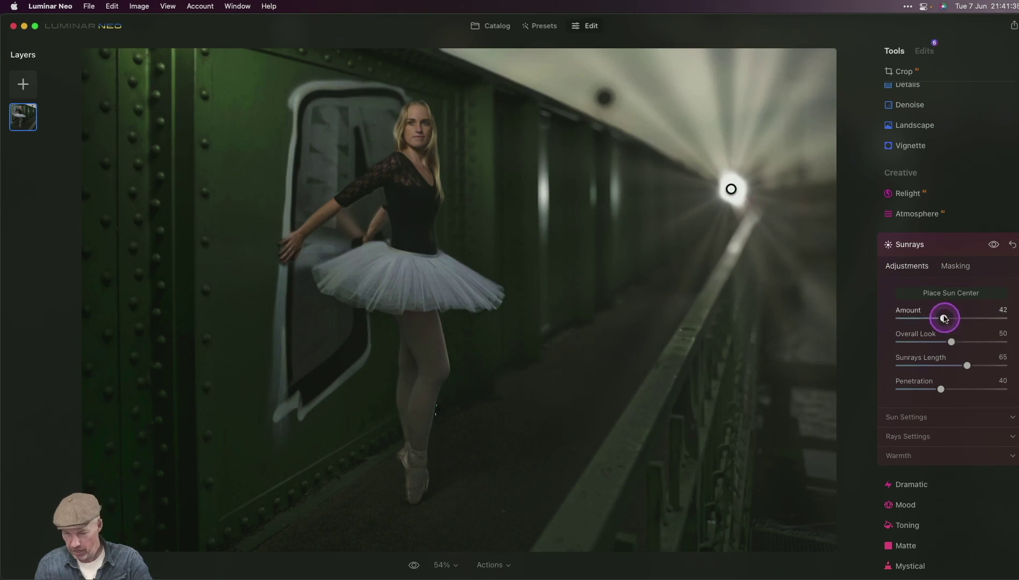
Set the sunrays to Amount 26, Sunrays Length 4, Penetration 32 and Sun Warmth 59.
mouse_move(945, 318)
mouse_down()
mouse_move(962, 317)
mouse_move(925, 318)
mouse_up()
drag(966, 365, 933, 387)
click(907, 454)
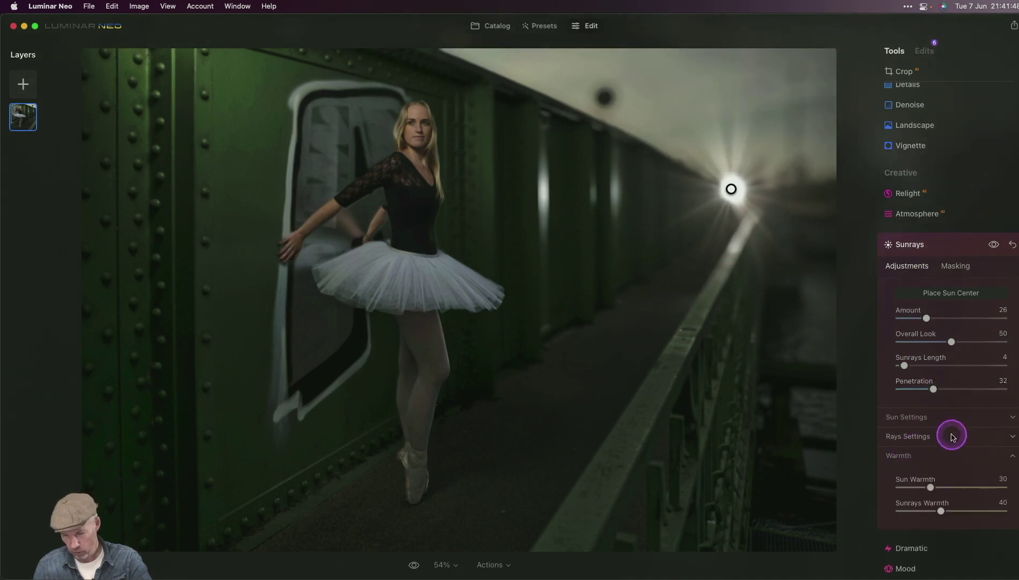
drag(930, 486, 967, 487)
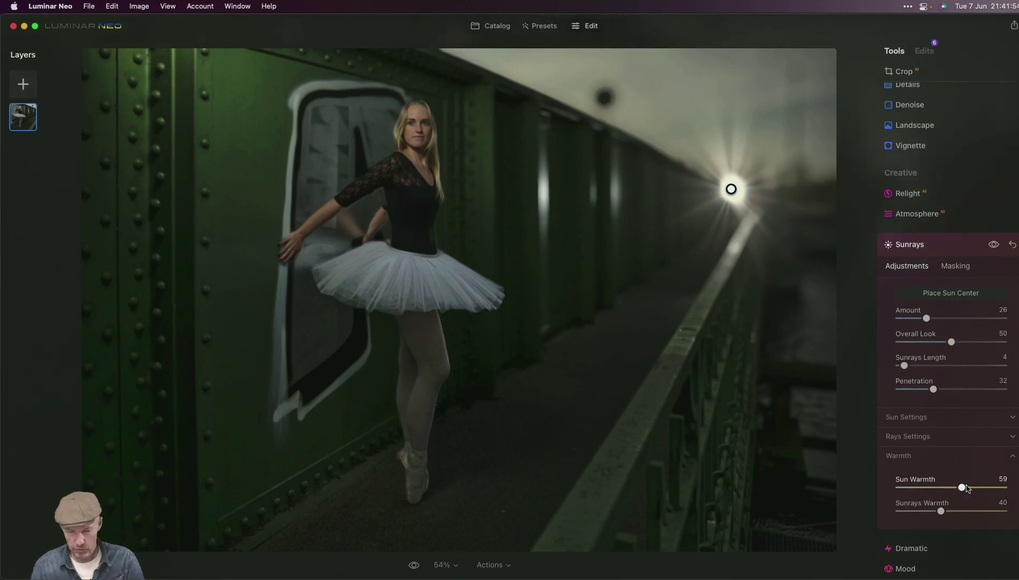
Add the Dramatic effect with an Amount of 41 and open Mask AI for it.
scroll(942, 384, down, 5)
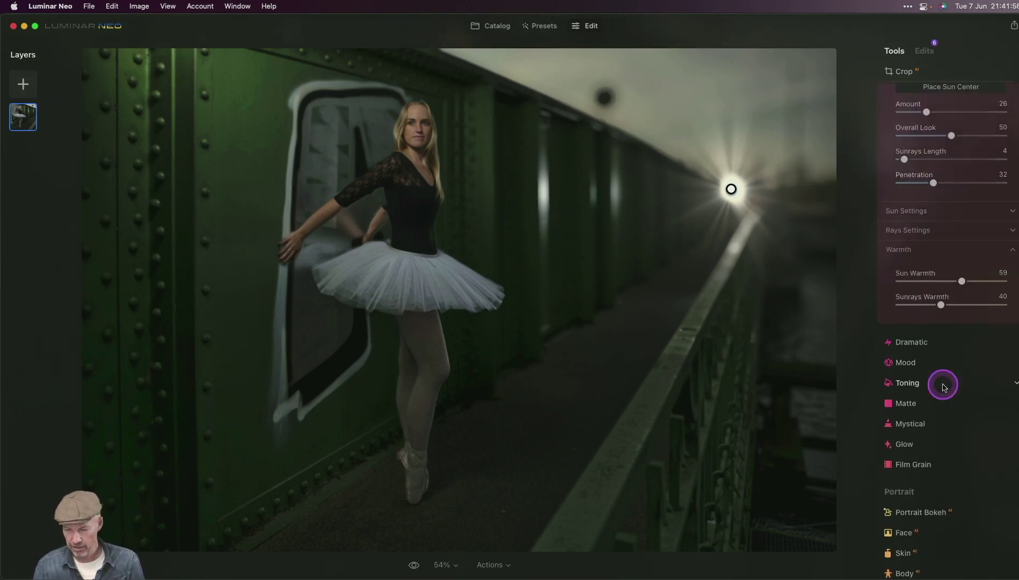
click(936, 342)
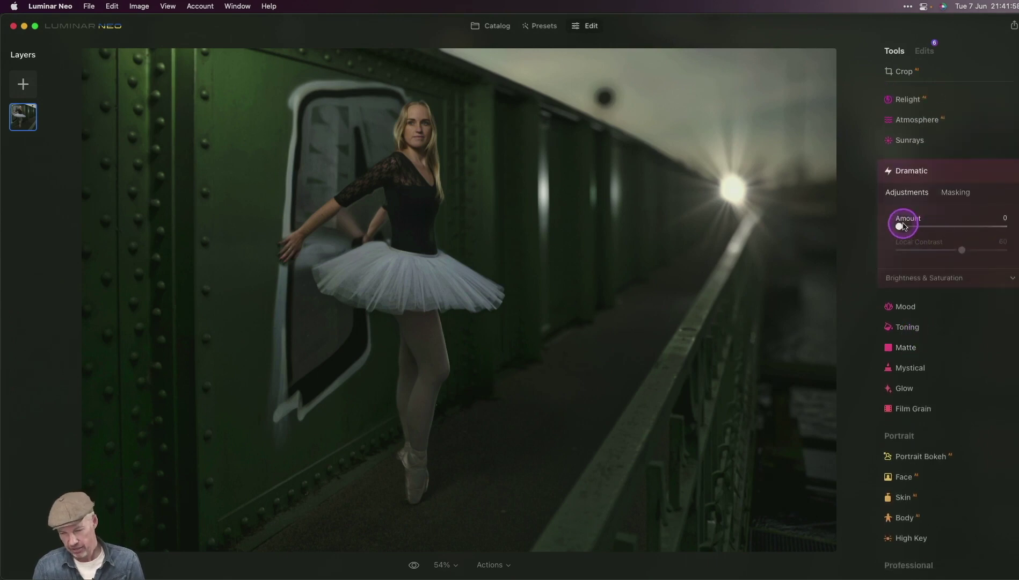
drag(904, 226, 951, 228)
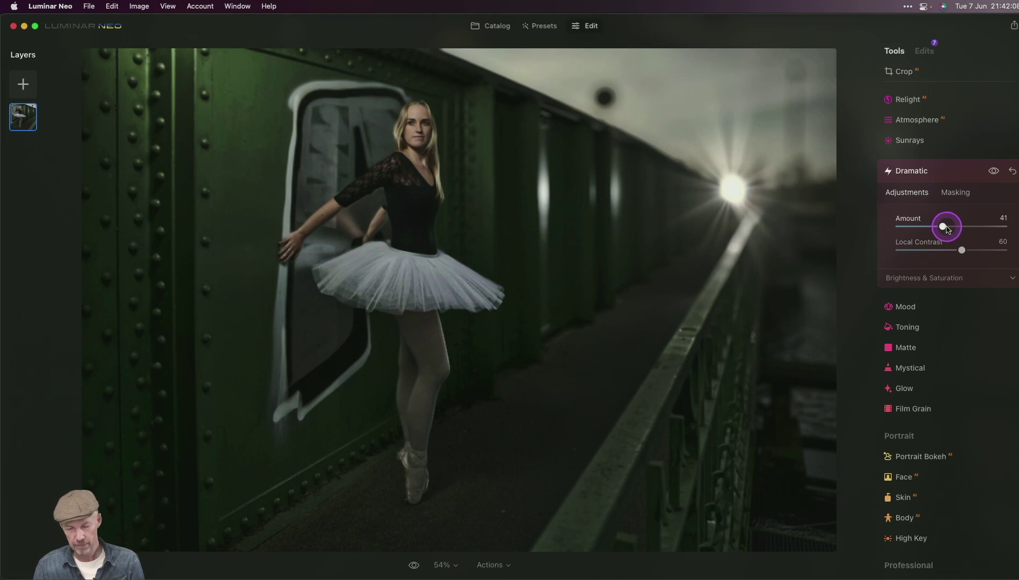
click(955, 192)
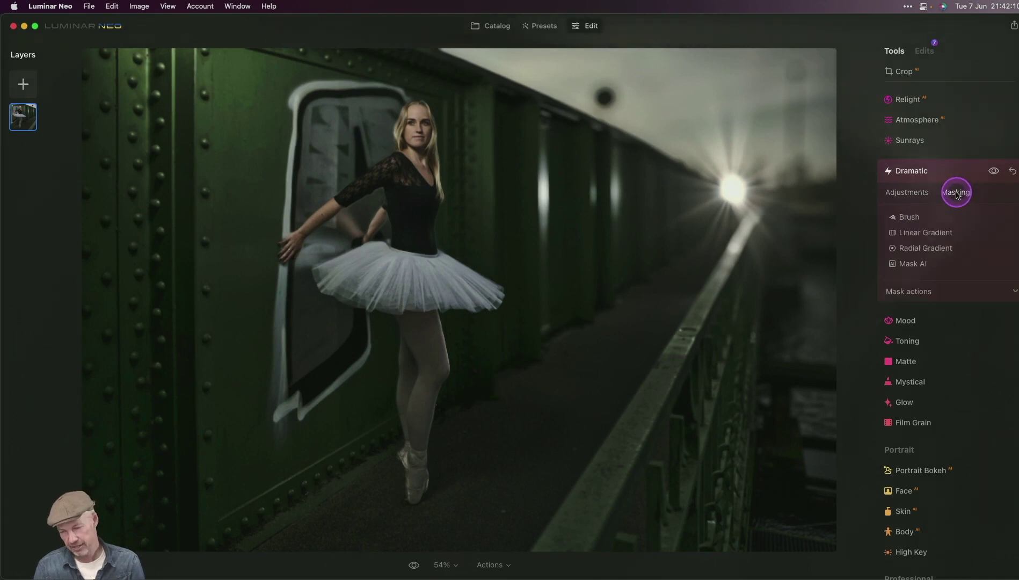
click(921, 265)
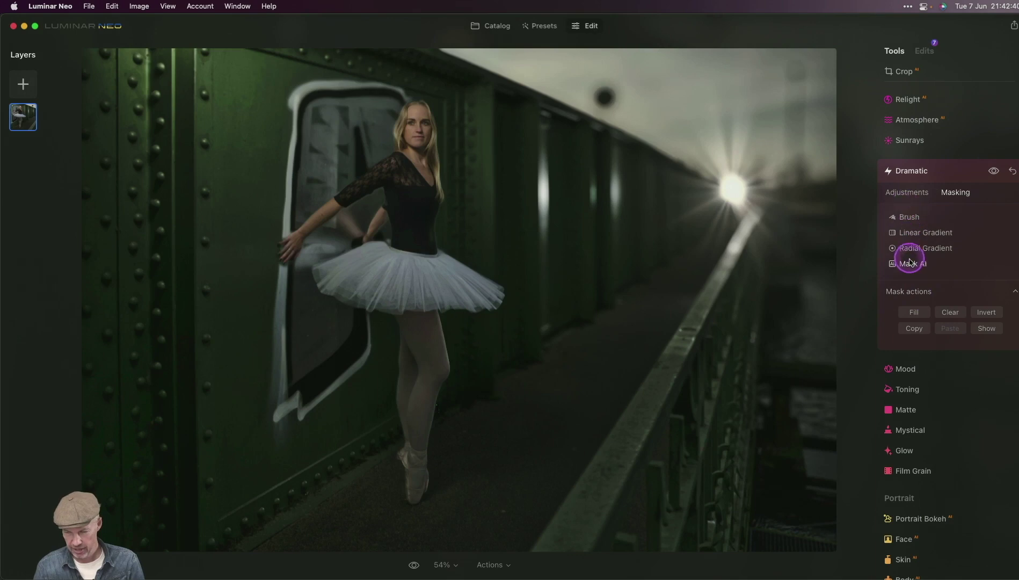
Compare the ballerina photo with the Dramatic effect hidden and shown, and collapse the tool's settings.
click(994, 170)
click(993, 171)
click(993, 171)
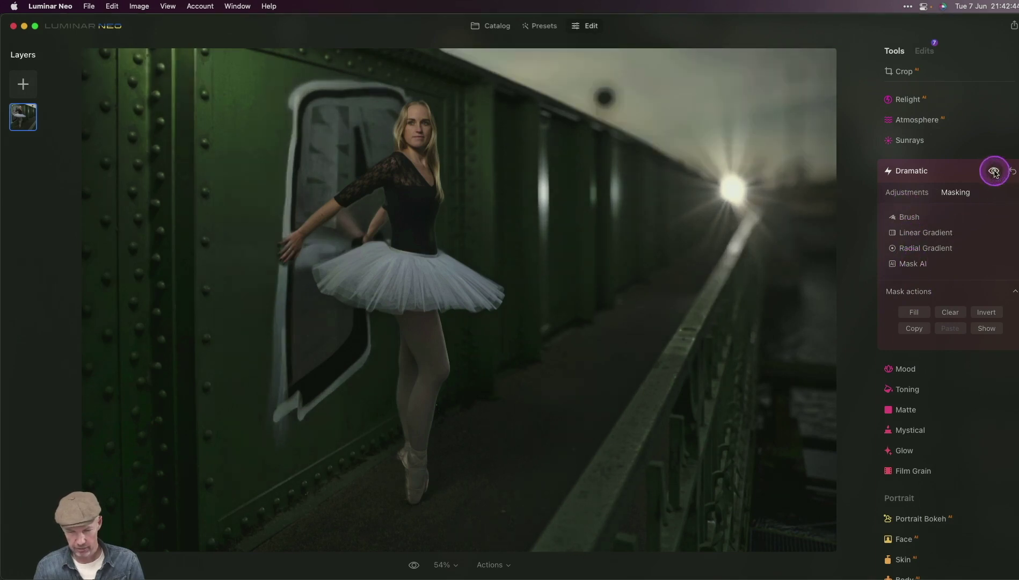
click(994, 170)
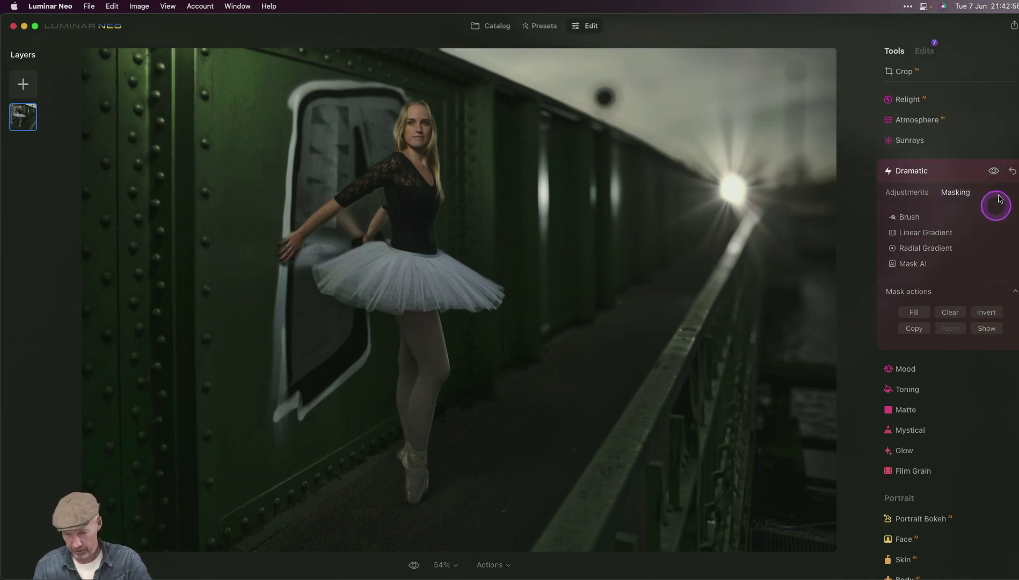
click(1005, 170)
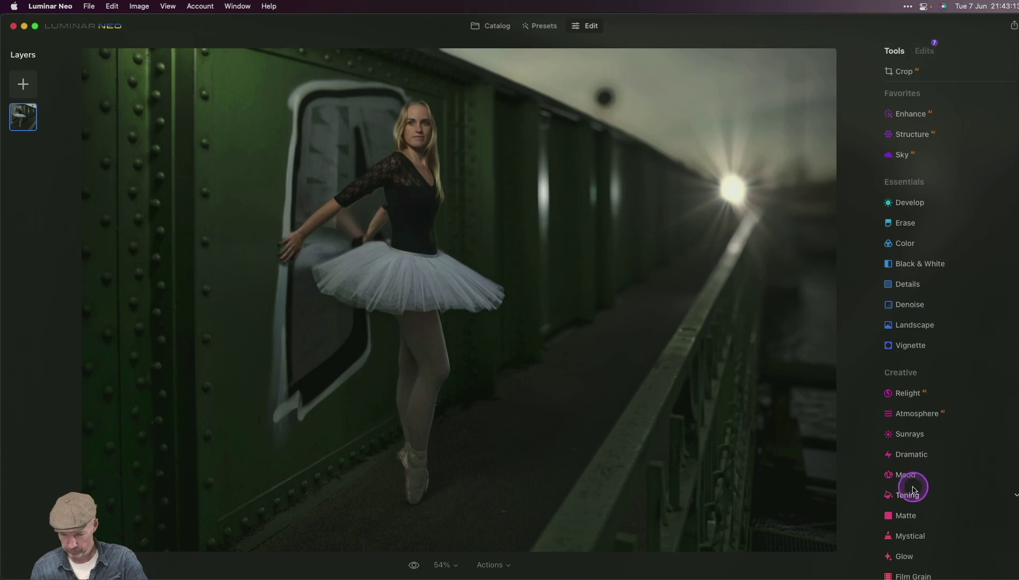
Add a second Dramatic adjustment to the ballerina photo with an Amount of 50.
click(915, 455)
scroll(918, 394, down, 5)
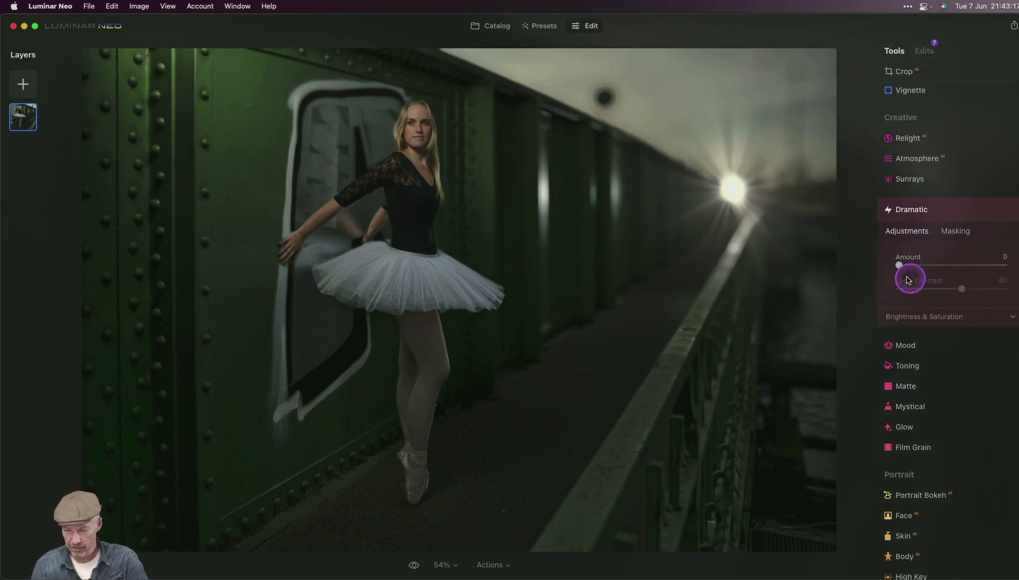
drag(900, 265, 954, 273)
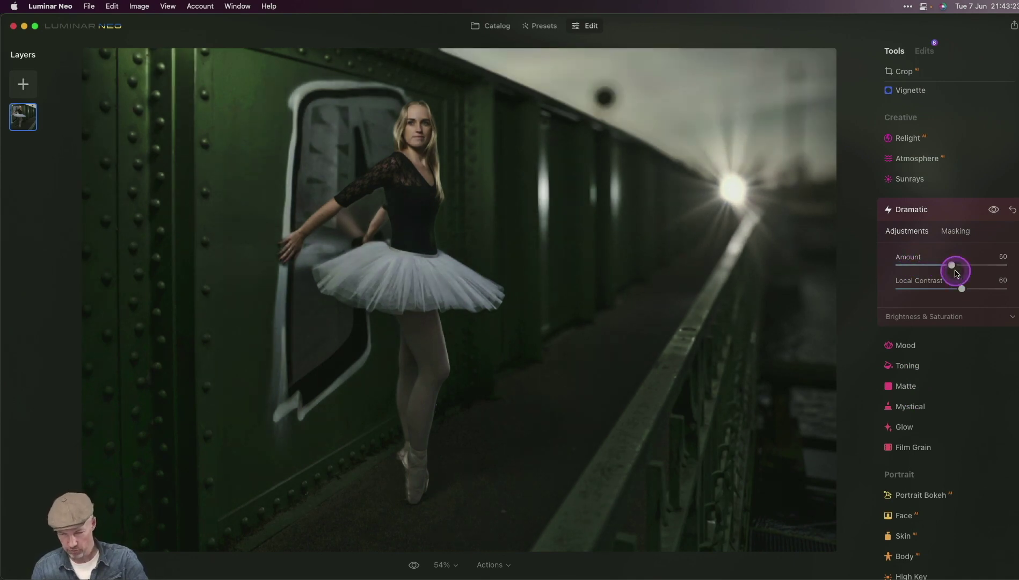
Mask the second Dramatic adjustment to the human using Mask AI and invert the mask.
click(949, 232)
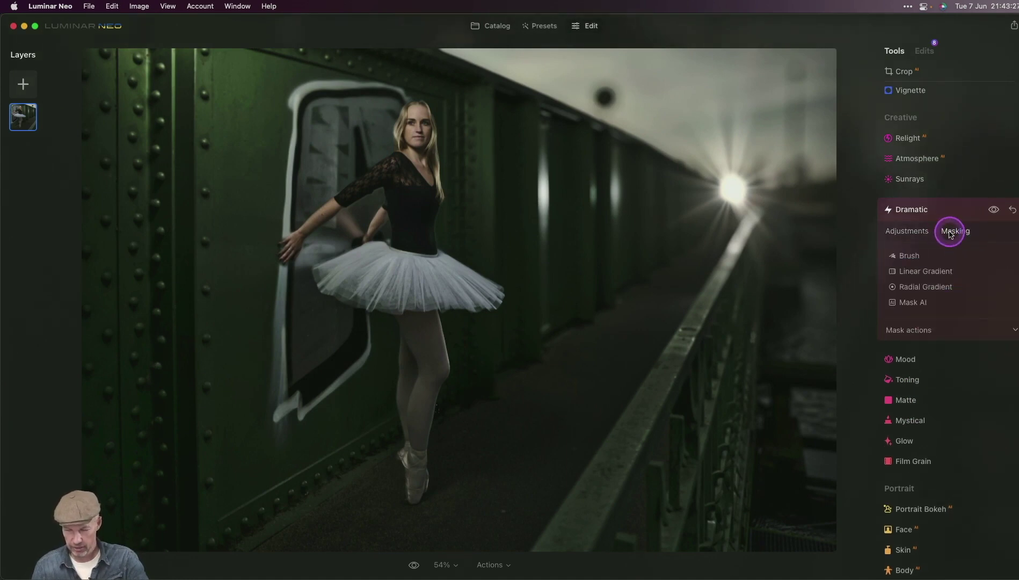
click(913, 300)
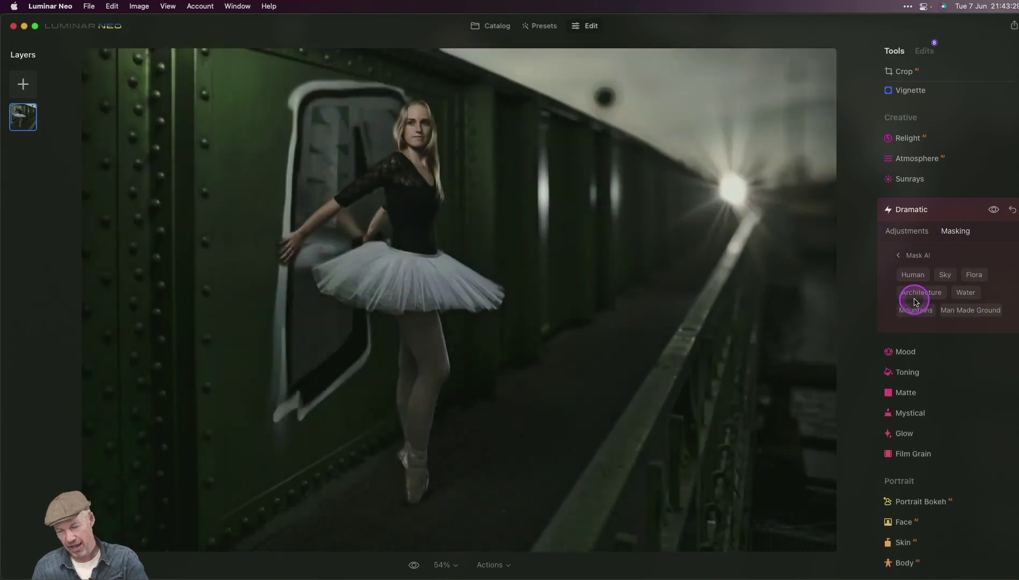
click(914, 275)
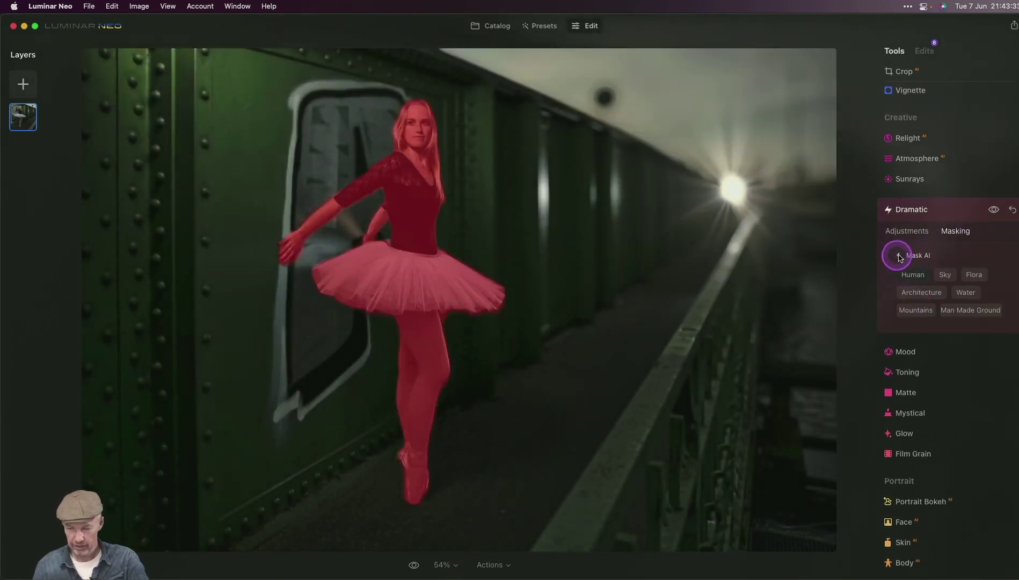
click(898, 255)
click(907, 331)
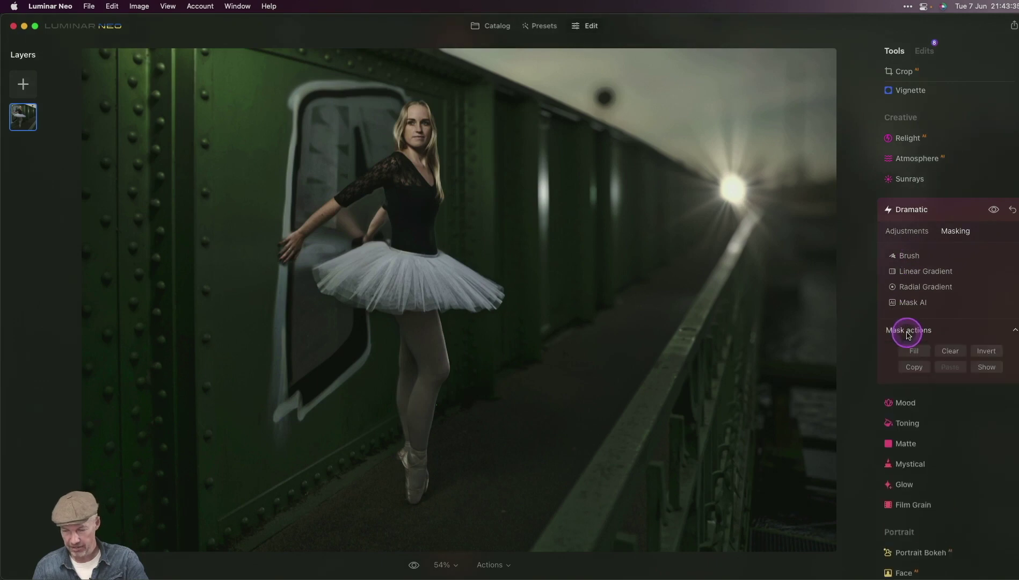
click(987, 353)
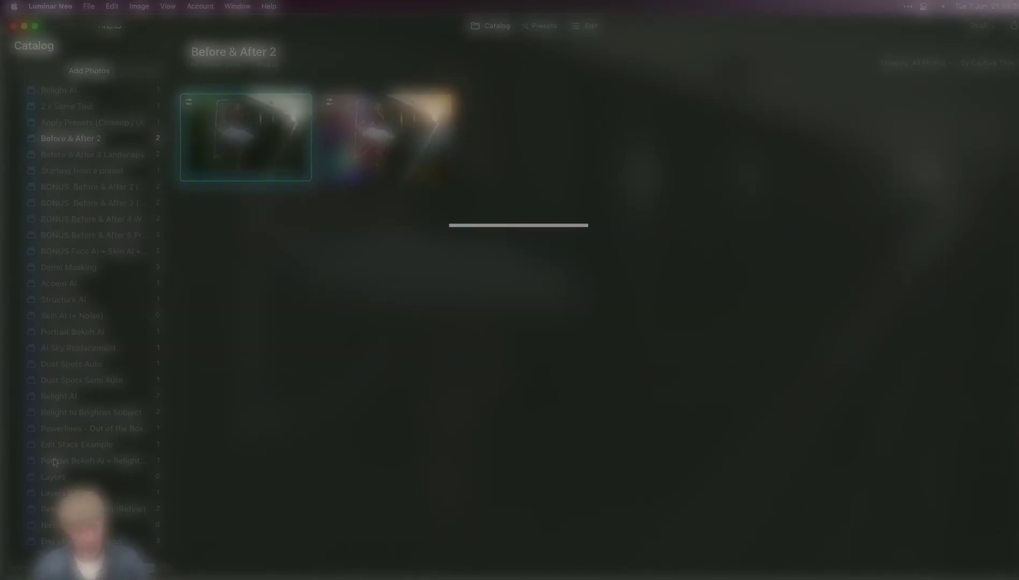
Open the portrait of the smiling blonde woman from the "BONUS Face AI + Skin AI" album for editing.
click(118, 270)
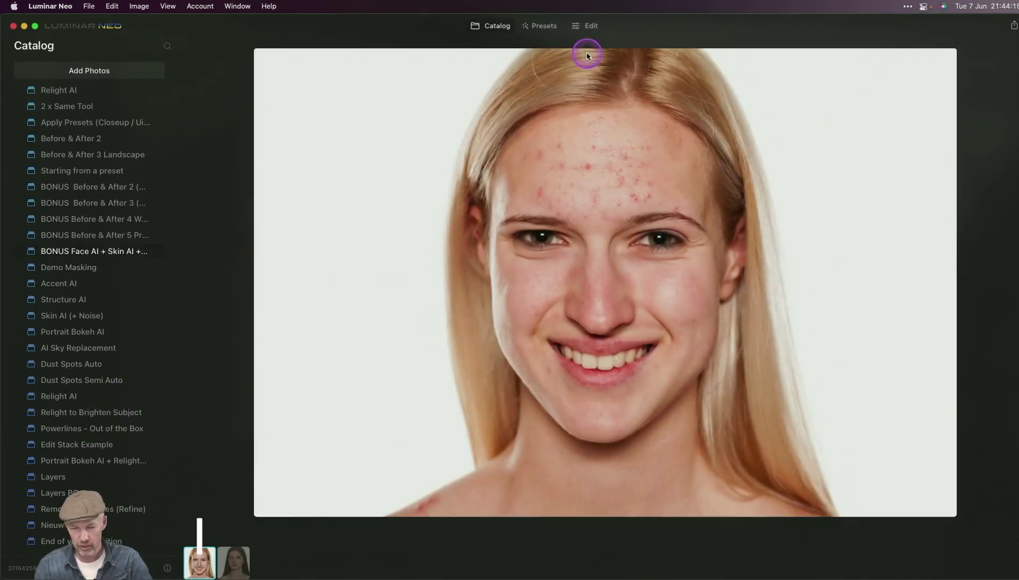
click(590, 27)
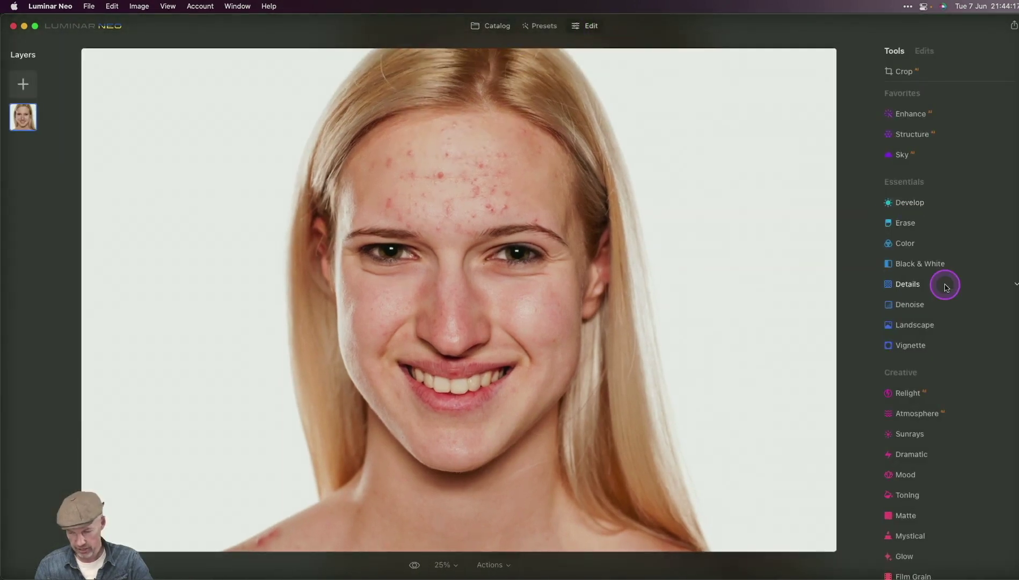
Retouch the woman's skin with Skin AI using Skin Defects Removal and an Amount of 100, and check the skin up close.
scroll(943, 285, down, 4)
scroll(944, 284, up, 1)
click(907, 434)
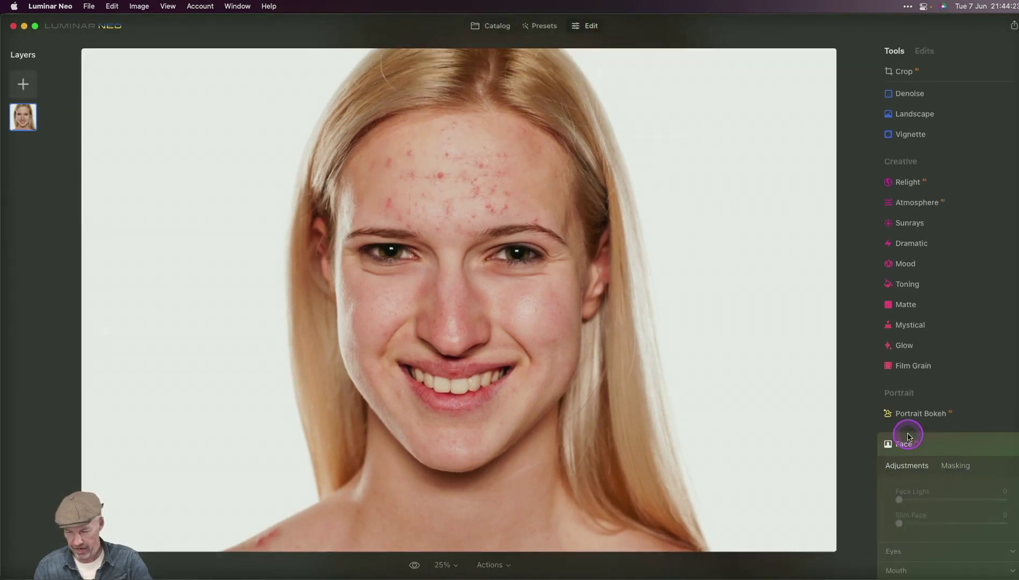
scroll(949, 435, down, 3)
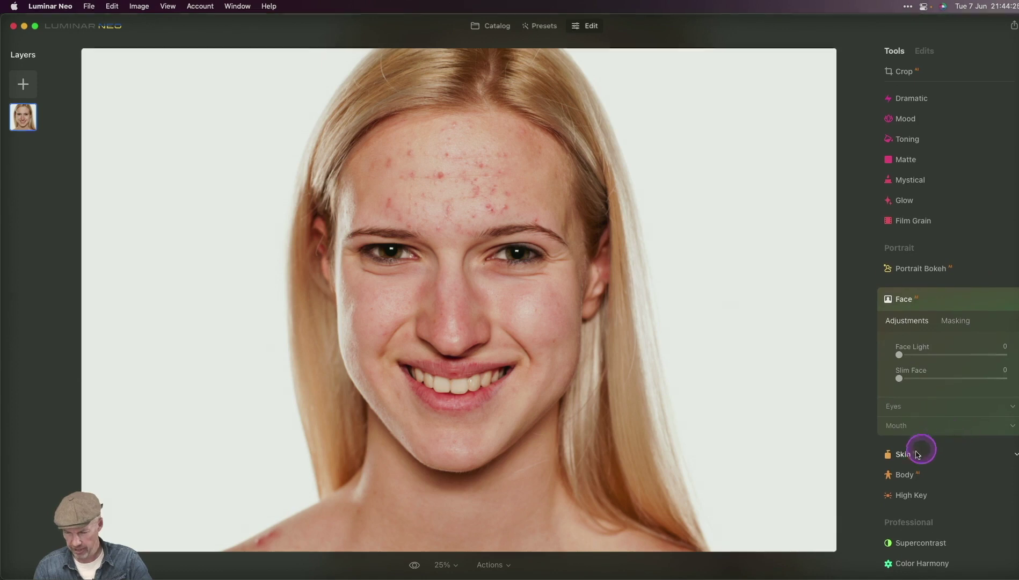
click(915, 453)
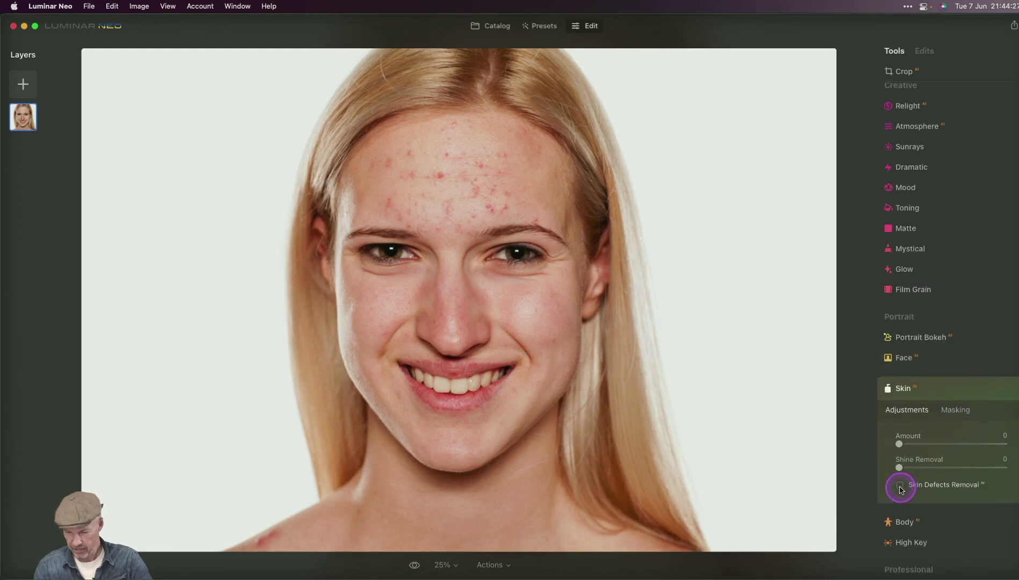
click(900, 486)
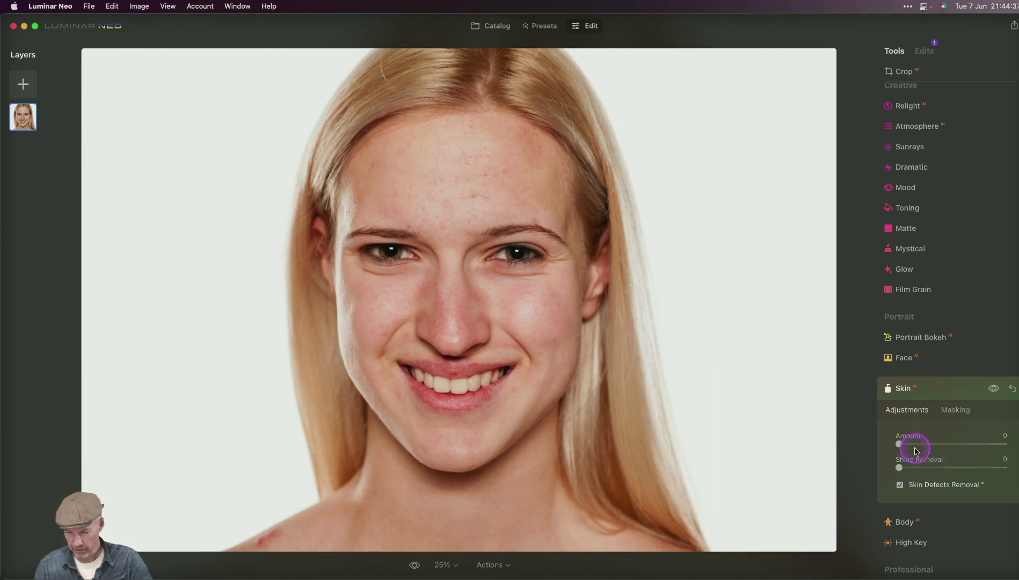
drag(902, 444, 1017, 450)
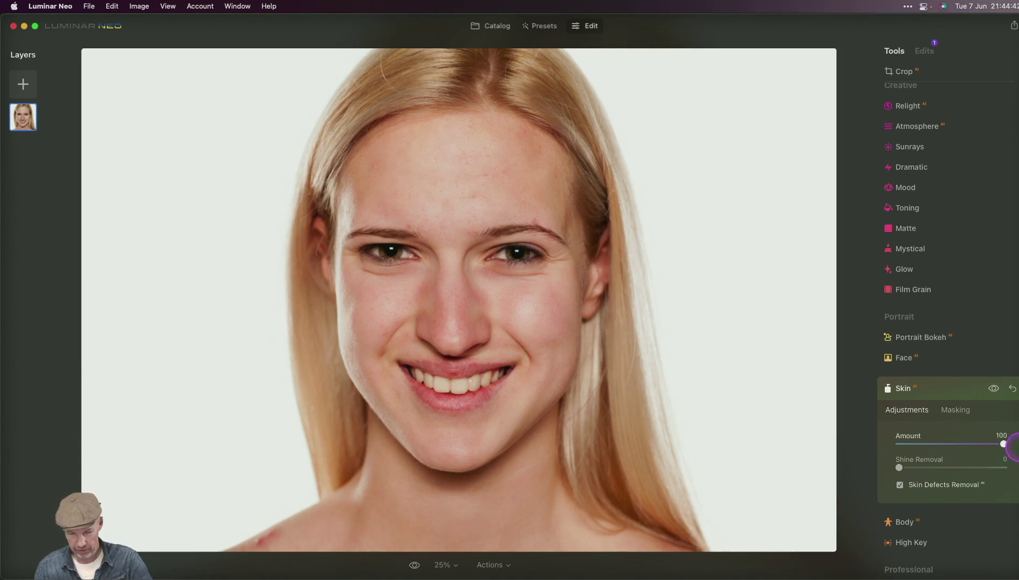
double_click(458, 162)
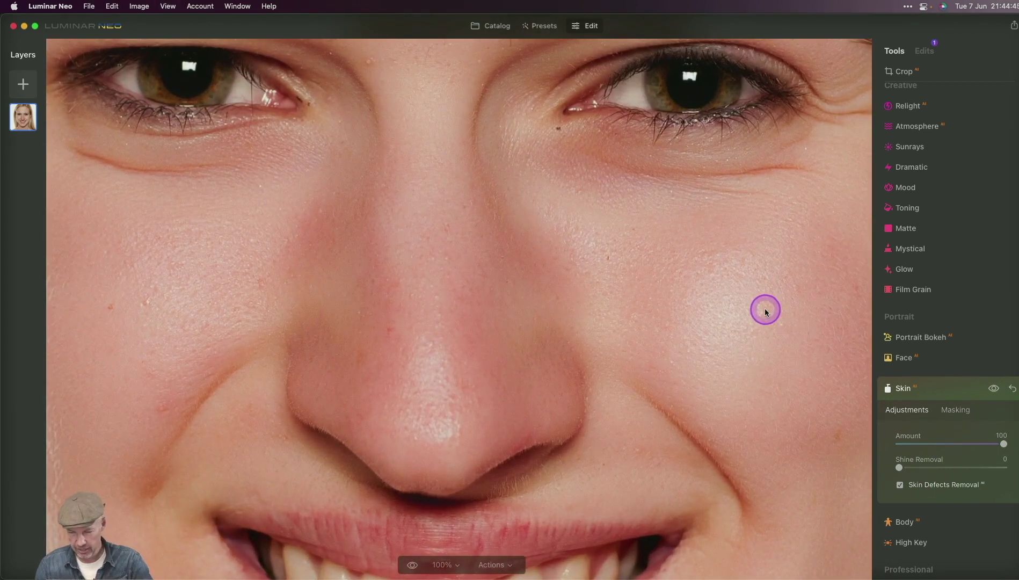
drag(766, 310, 734, 334)
double_click(734, 334)
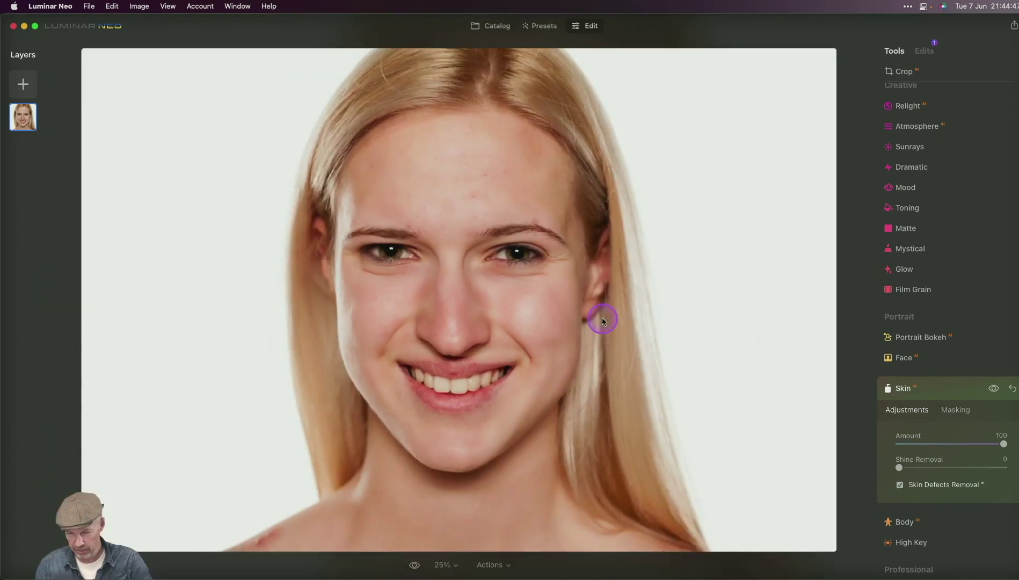
Compare the woman's skin up close with and without the Skin AI adjustment.
double_click(551, 316)
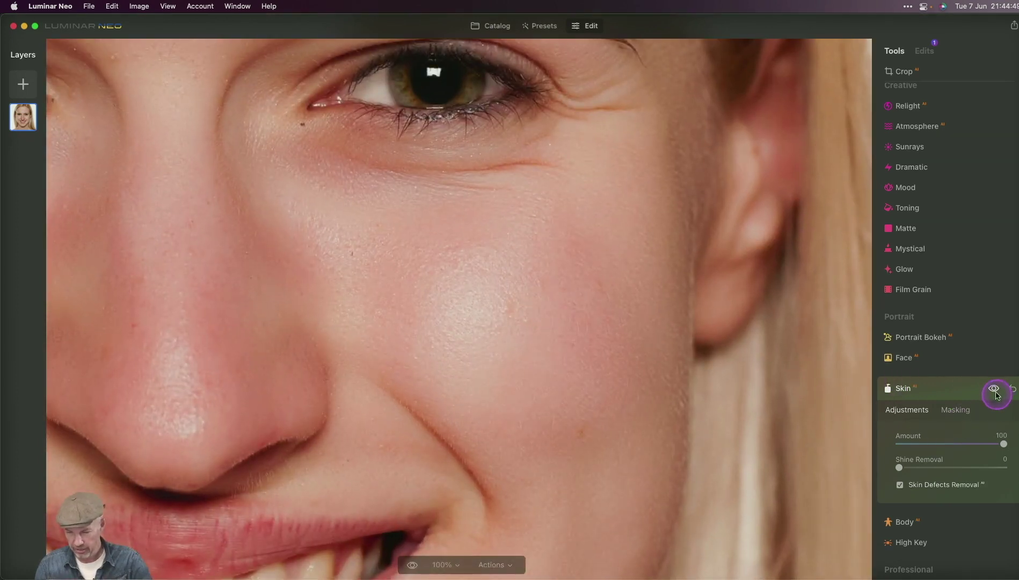
click(995, 388)
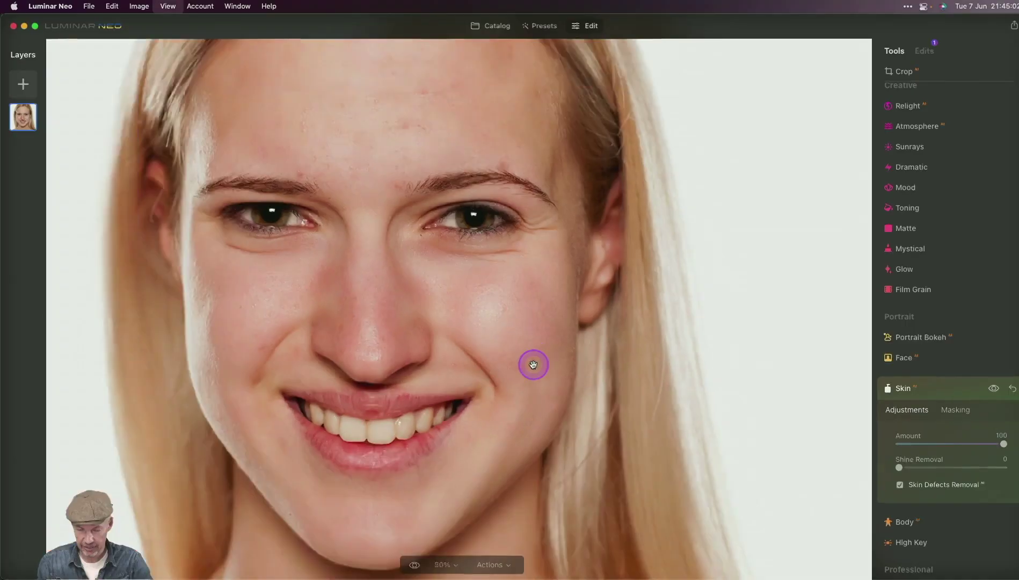
key(super+0)
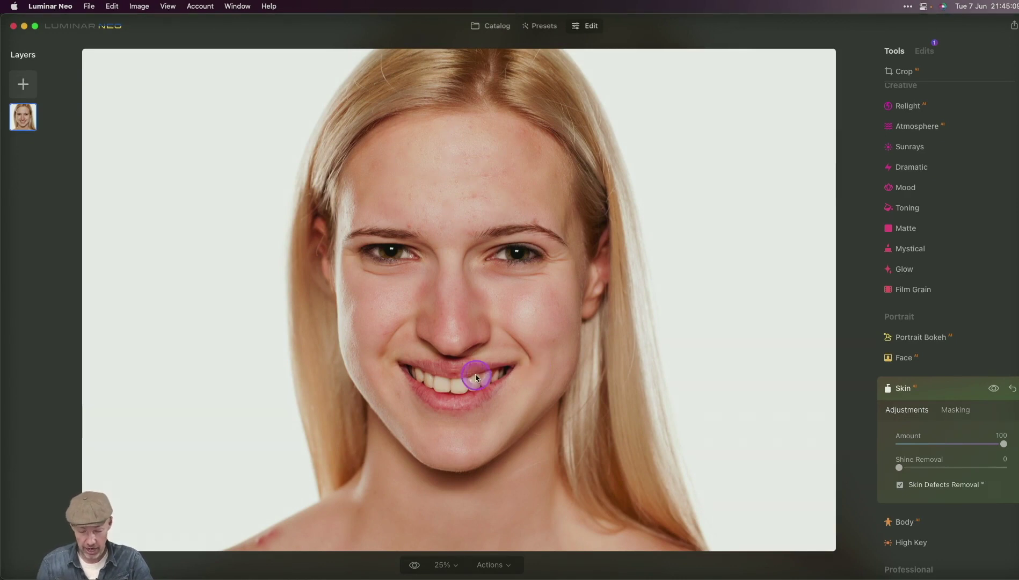
Return to the catalog and open the dark-haired woman's portrait from the same album in the enlarged single-photo view.
click(498, 28)
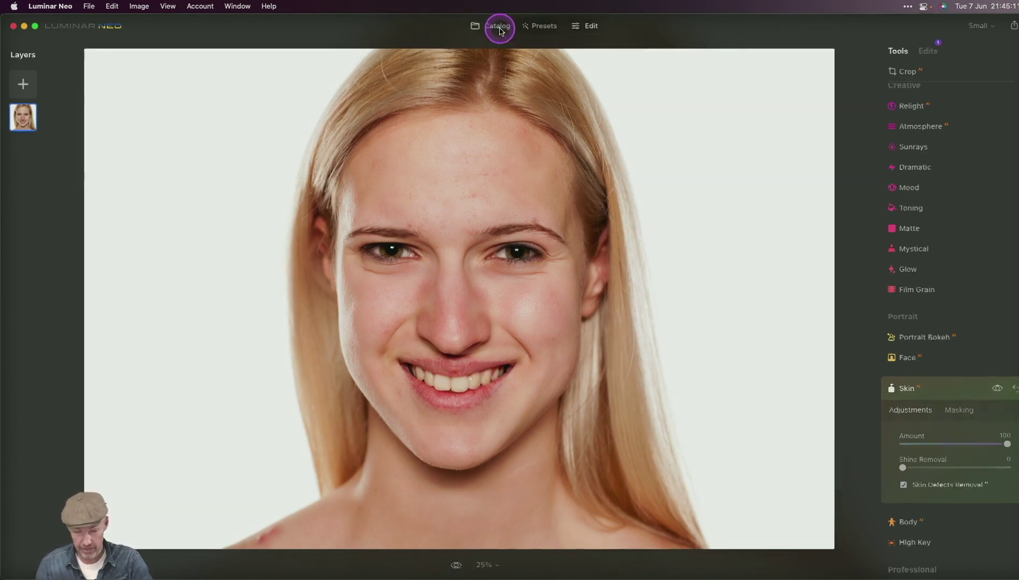
right_click(261, 140)
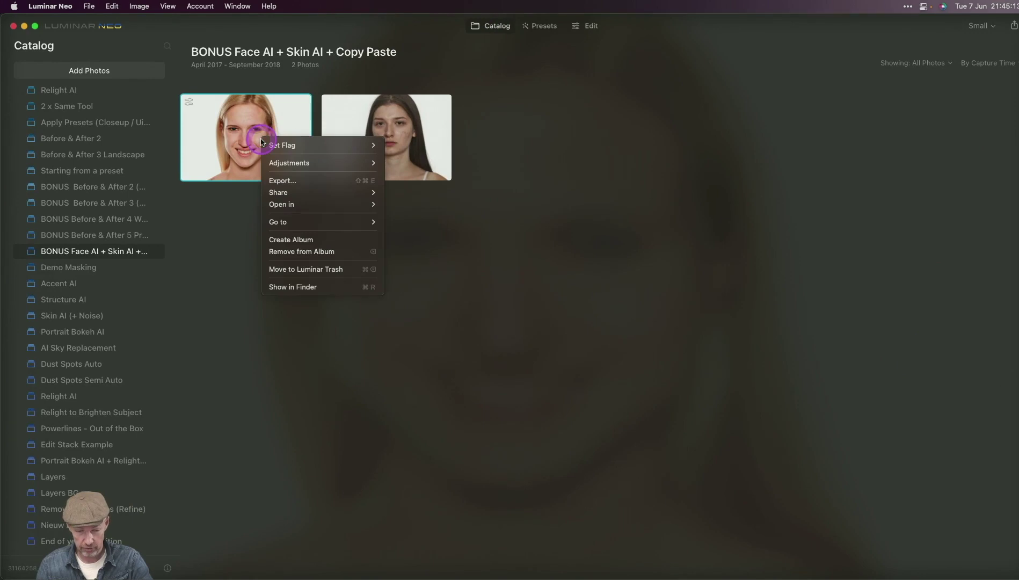
click(250, 138)
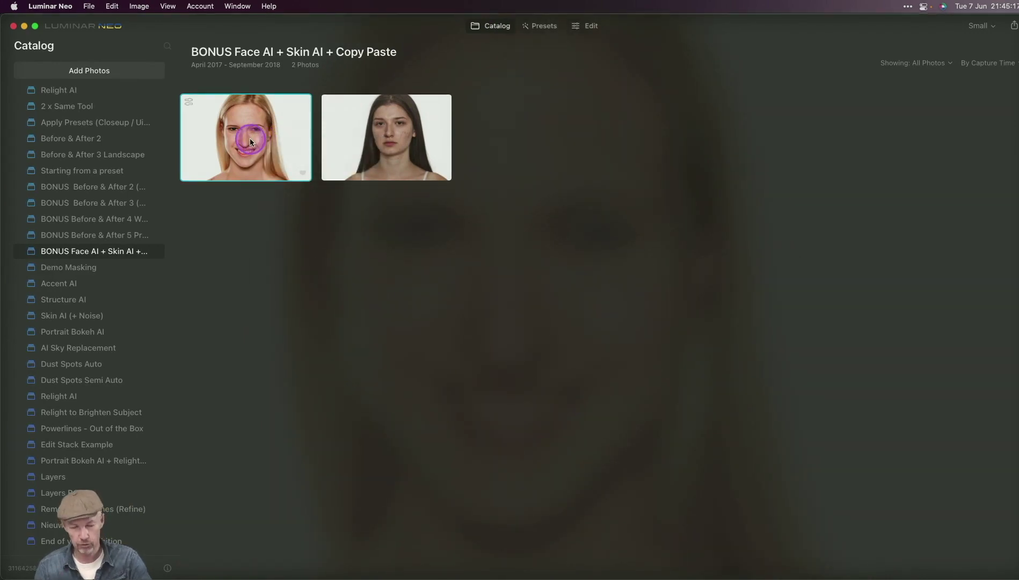
click(390, 154)
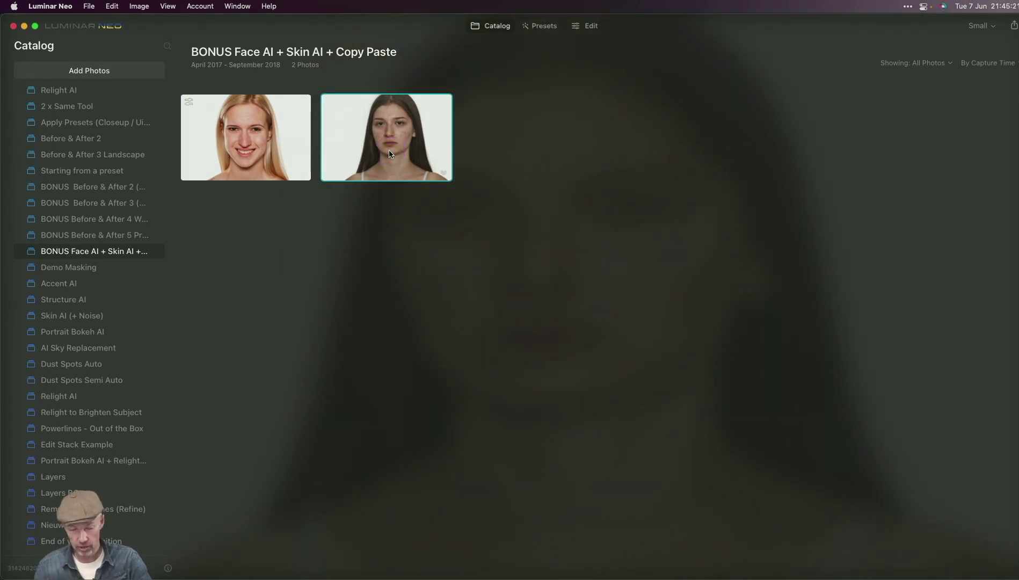
double_click(390, 154)
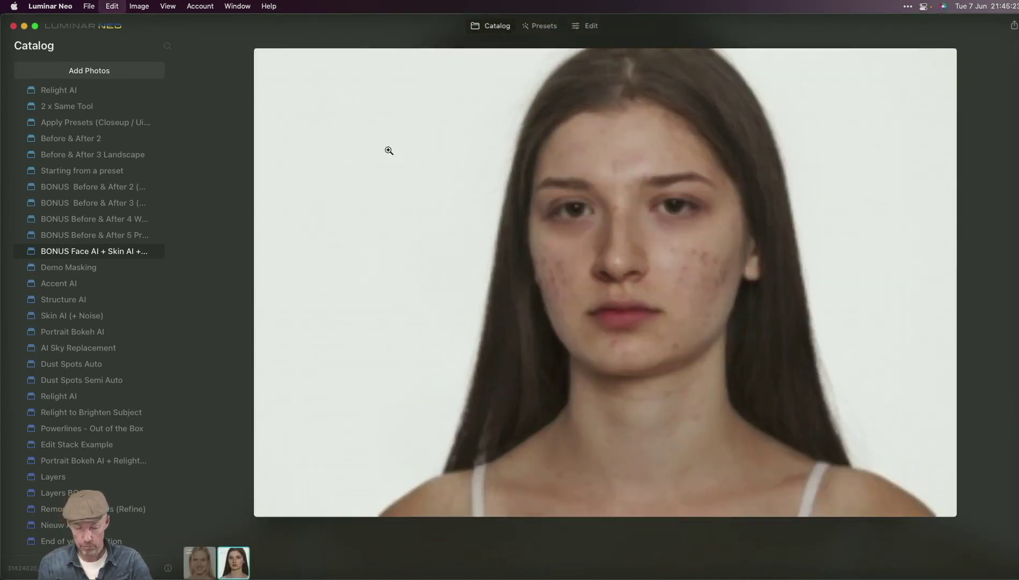
click(638, 271)
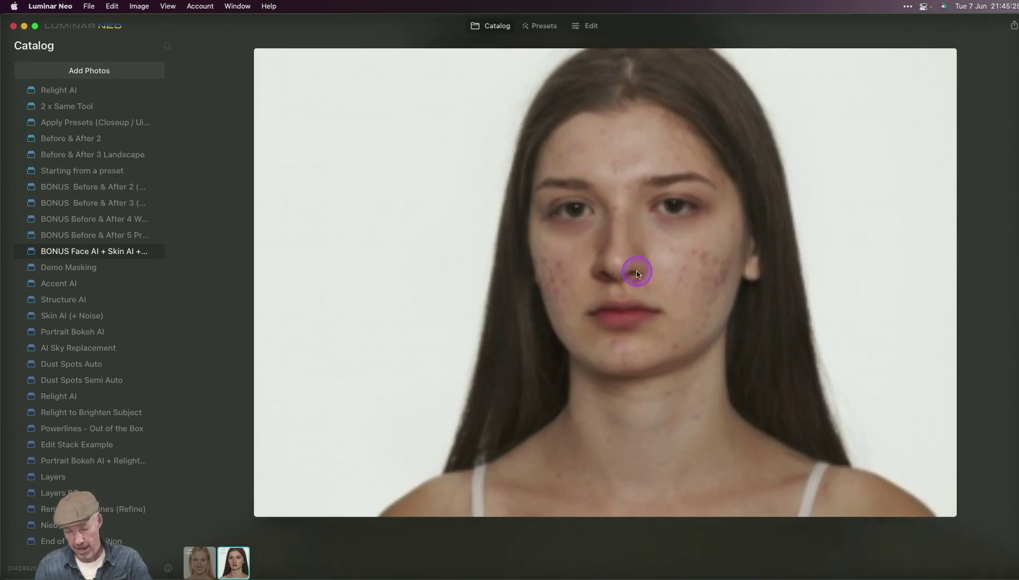